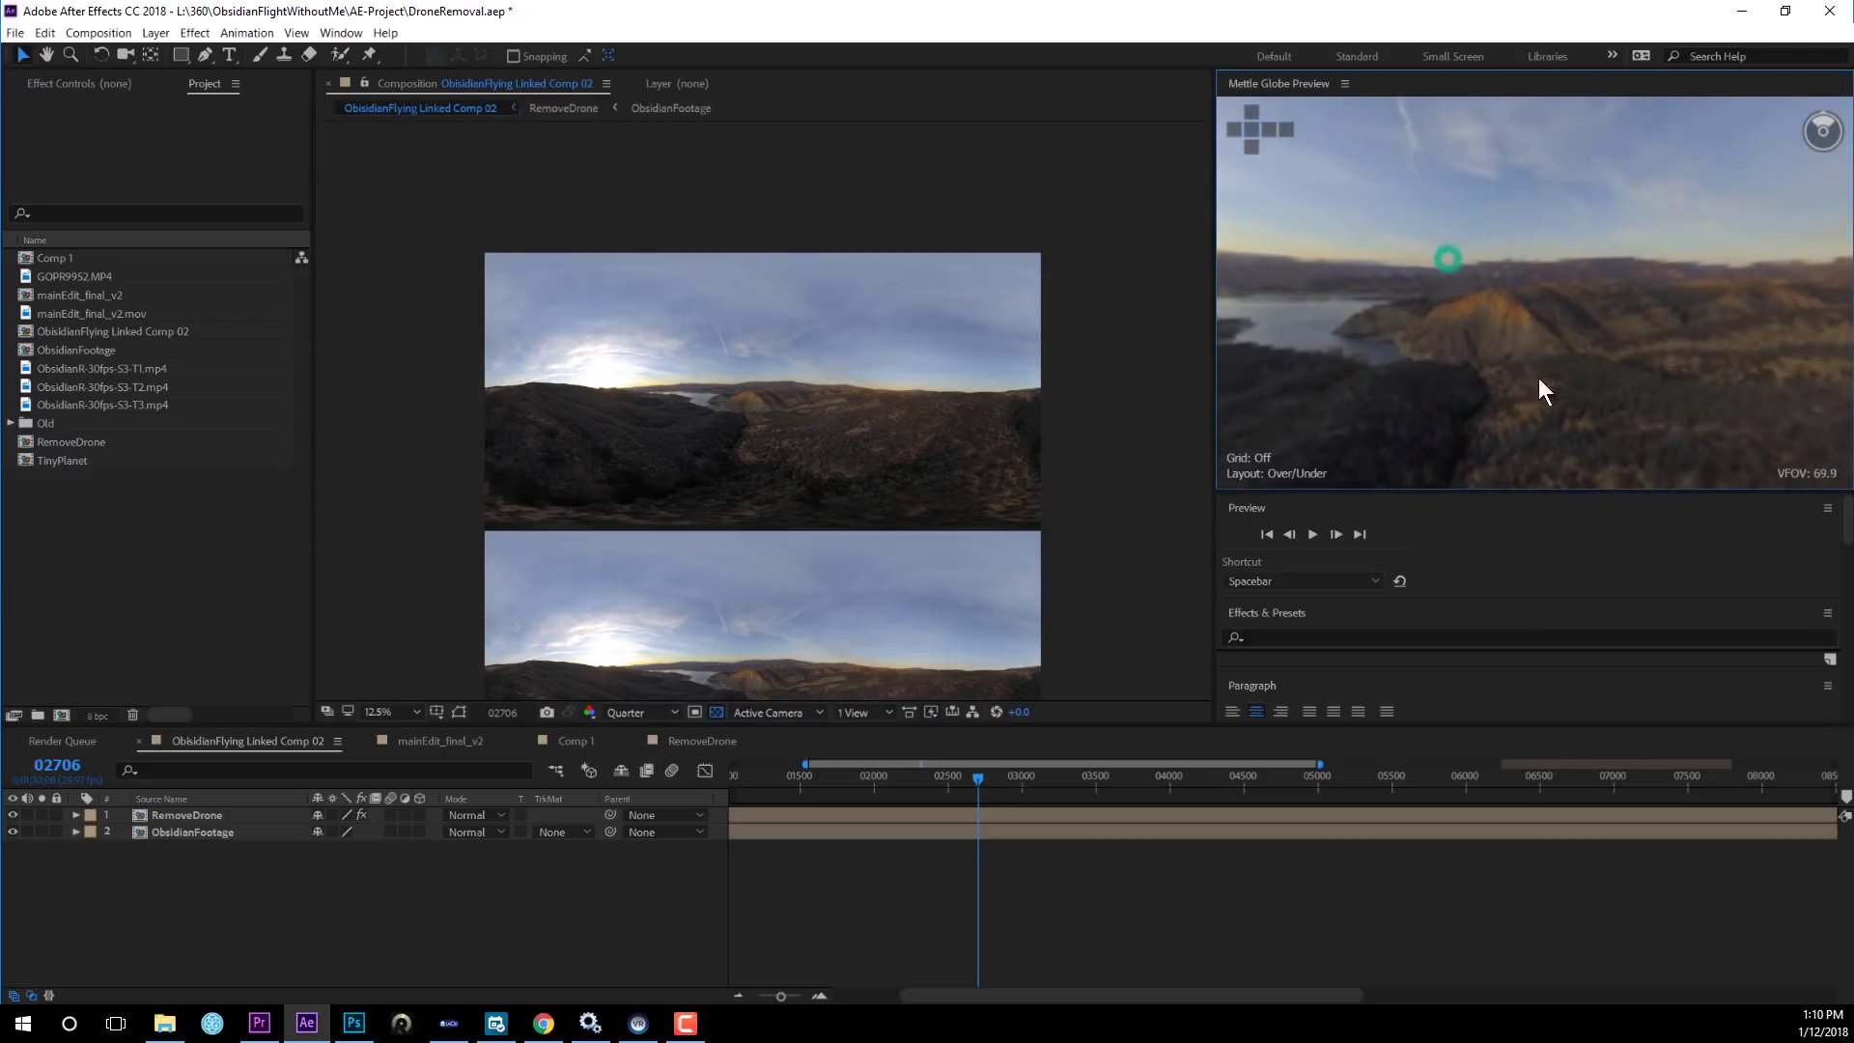
Look around the 360 footage in the globe preview and toggle the RemoveDrone layer's visibility to compare the shot.
{"action": "left_click_drag", "start_coordinate": [1361, 438], "coordinate": [1683, 315]}
{"action": "left_click_drag", "start_coordinate": [1490, 265], "coordinate": [1423, 442]}
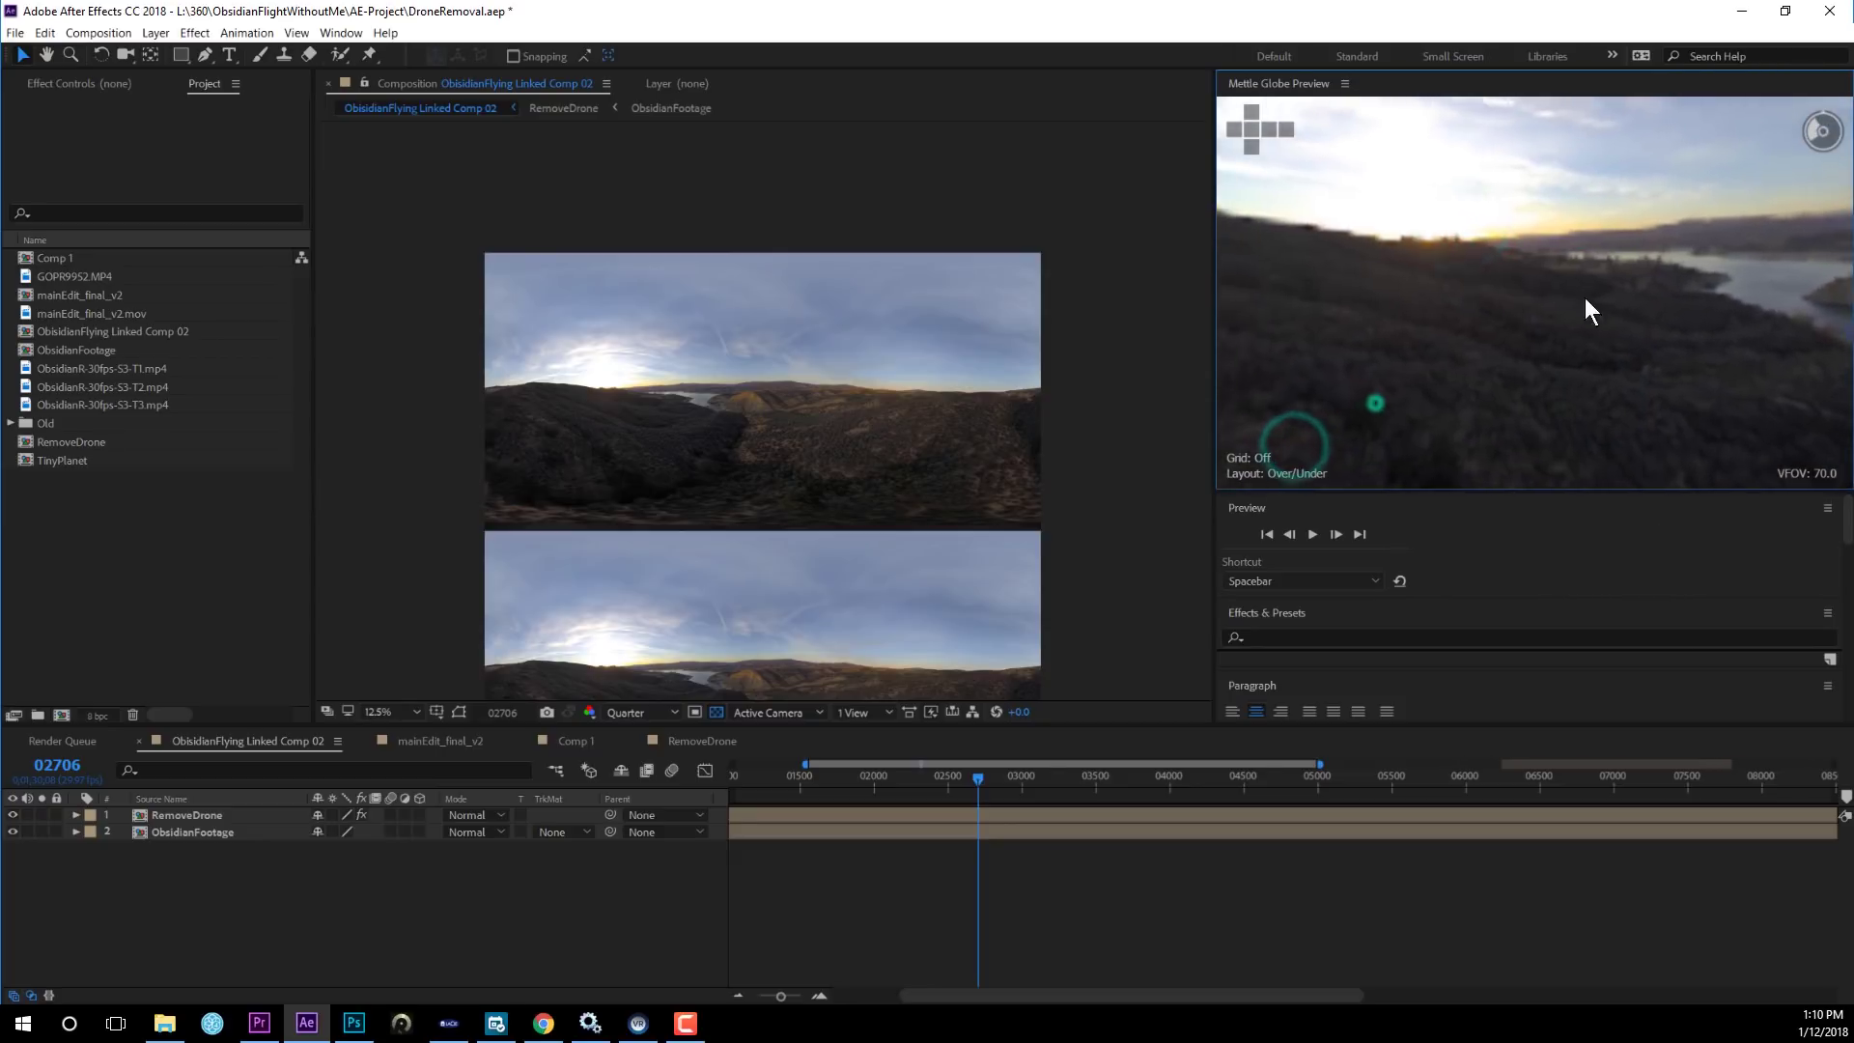
{"action": "left_click_drag", "start_coordinate": [1398, 440], "coordinate": [1489, 322]}
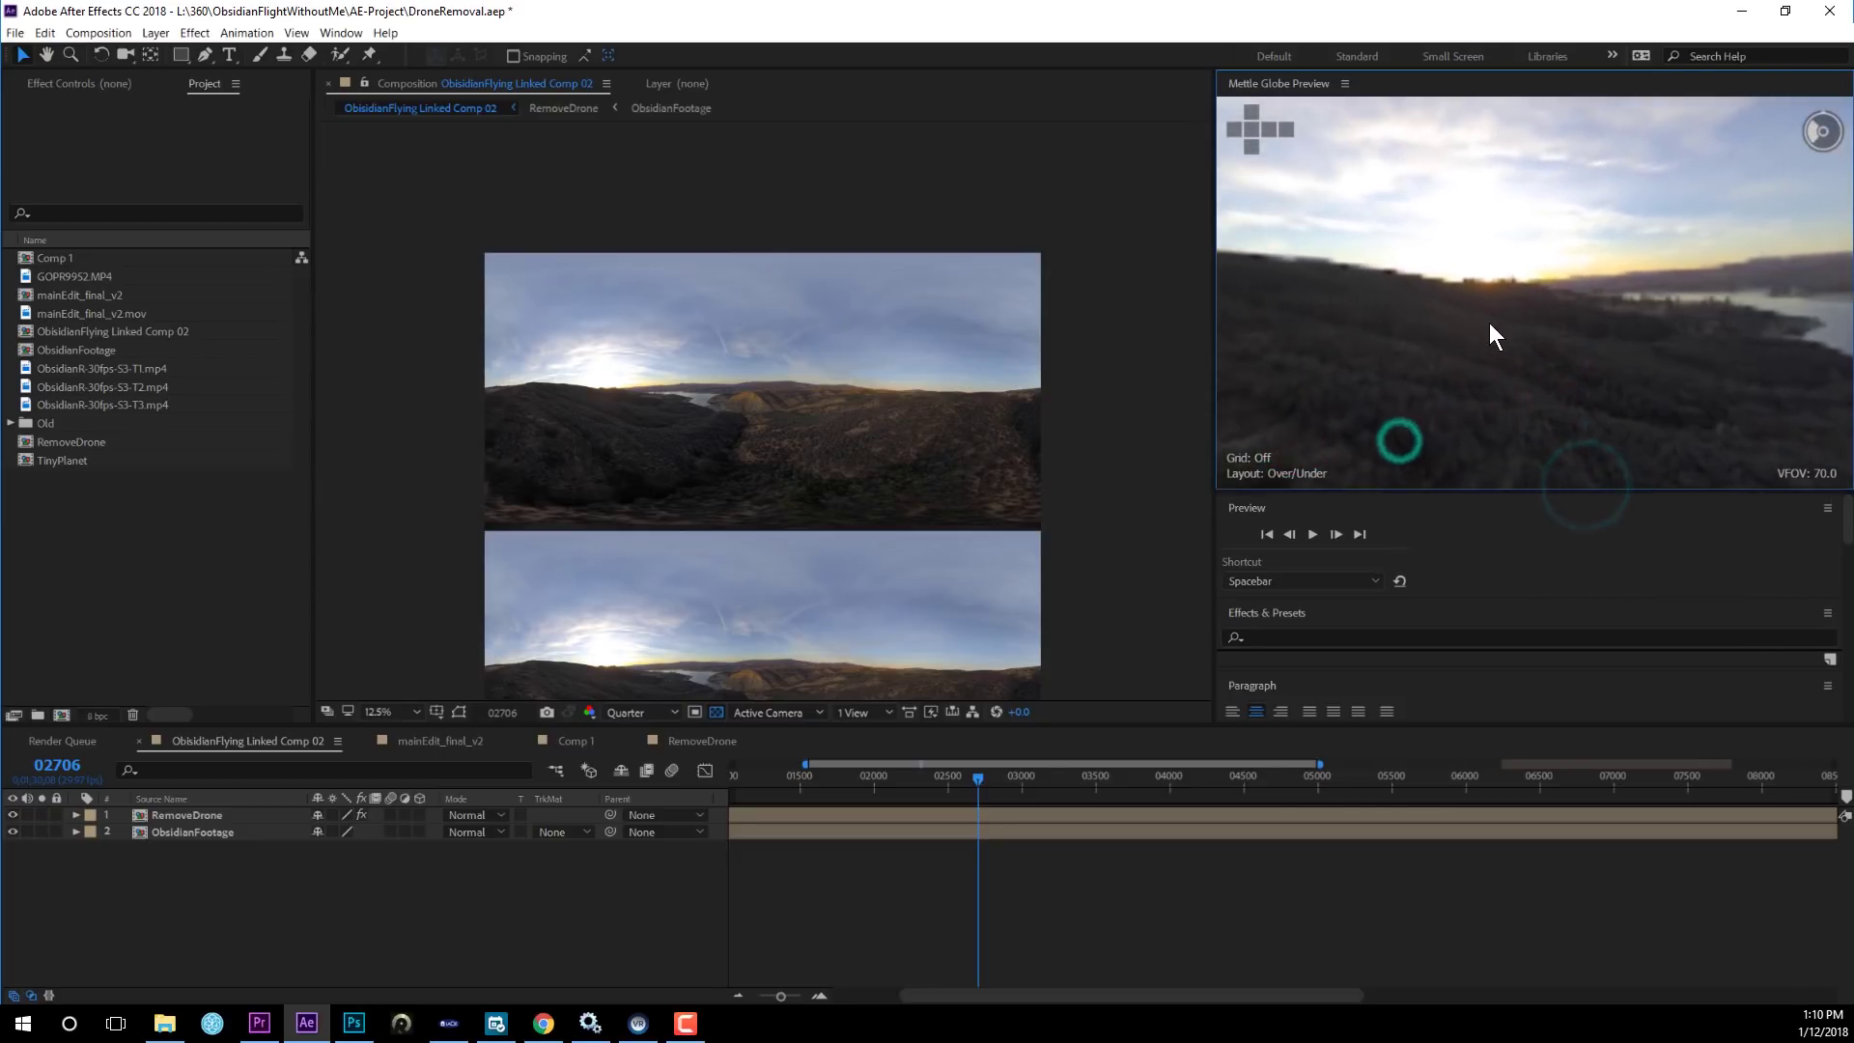
{"action": "scroll", "coordinate": [1487, 324], "scroll_direction": "down", "scroll_amount": 3}
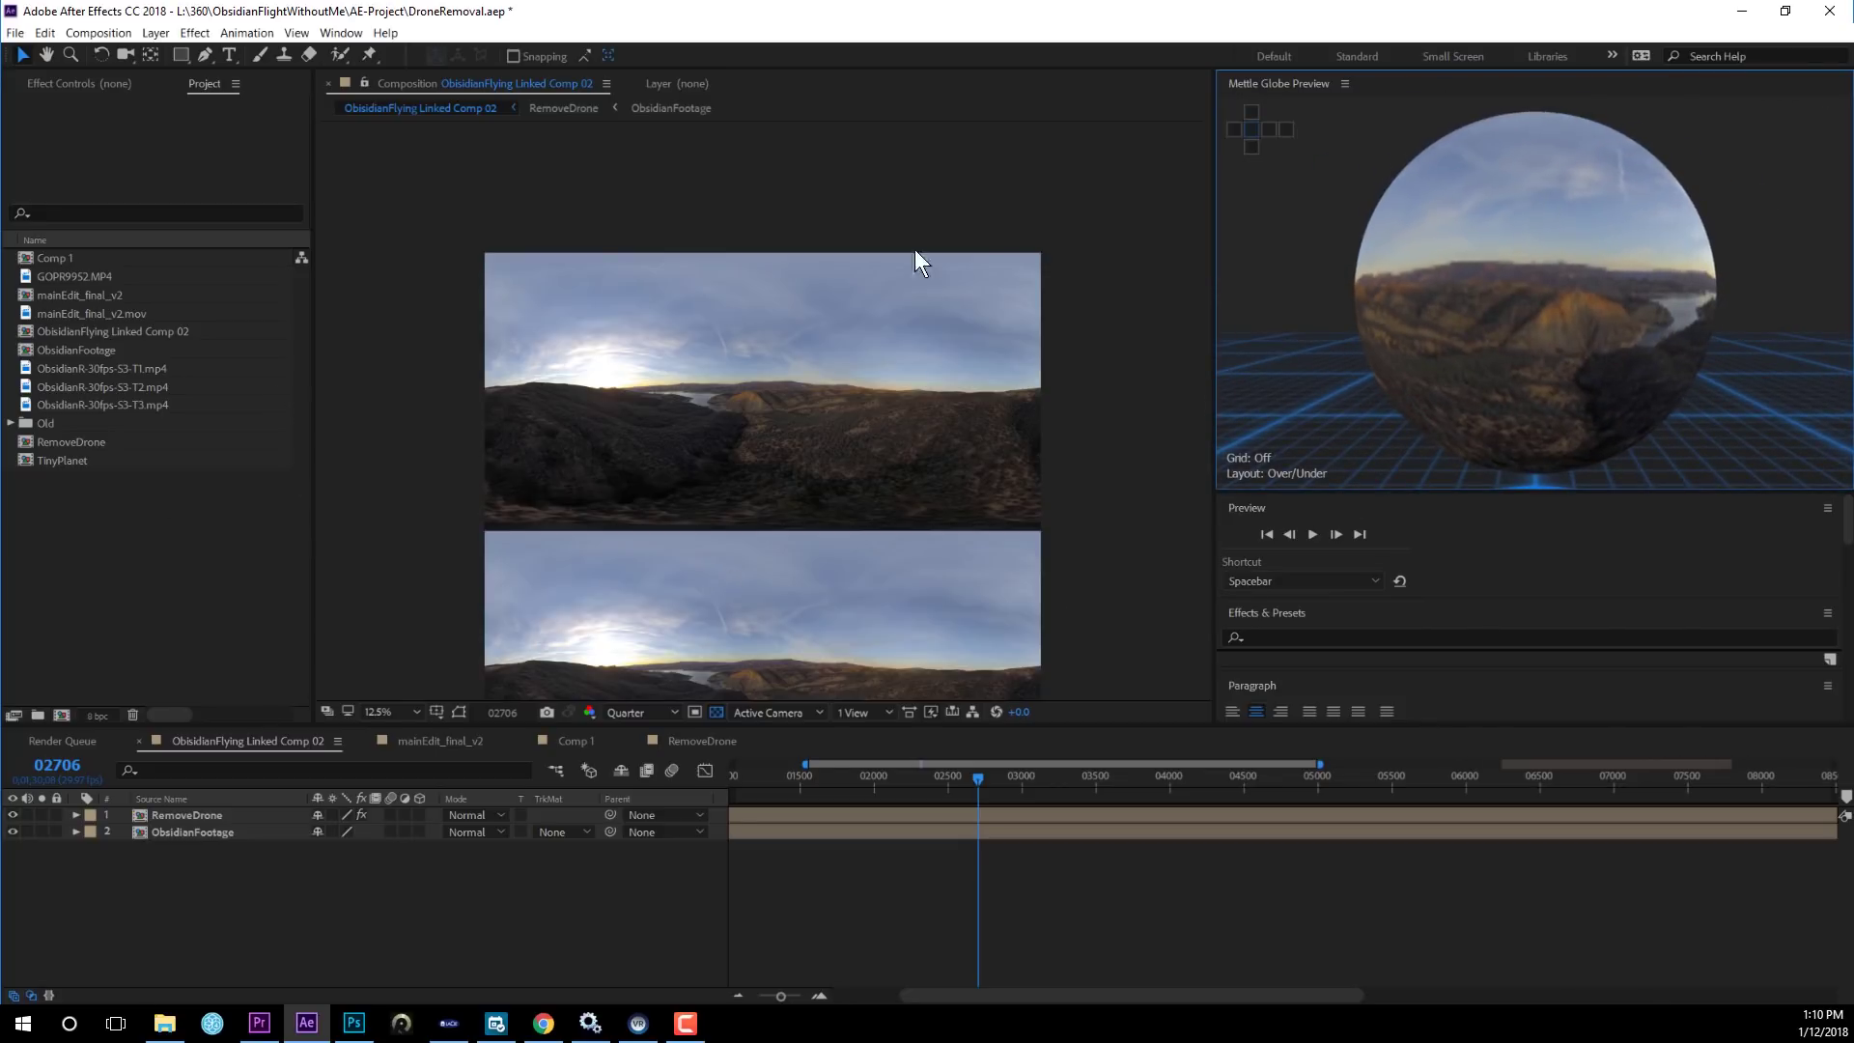
{"action": "left_click", "coordinate": [12, 815]}
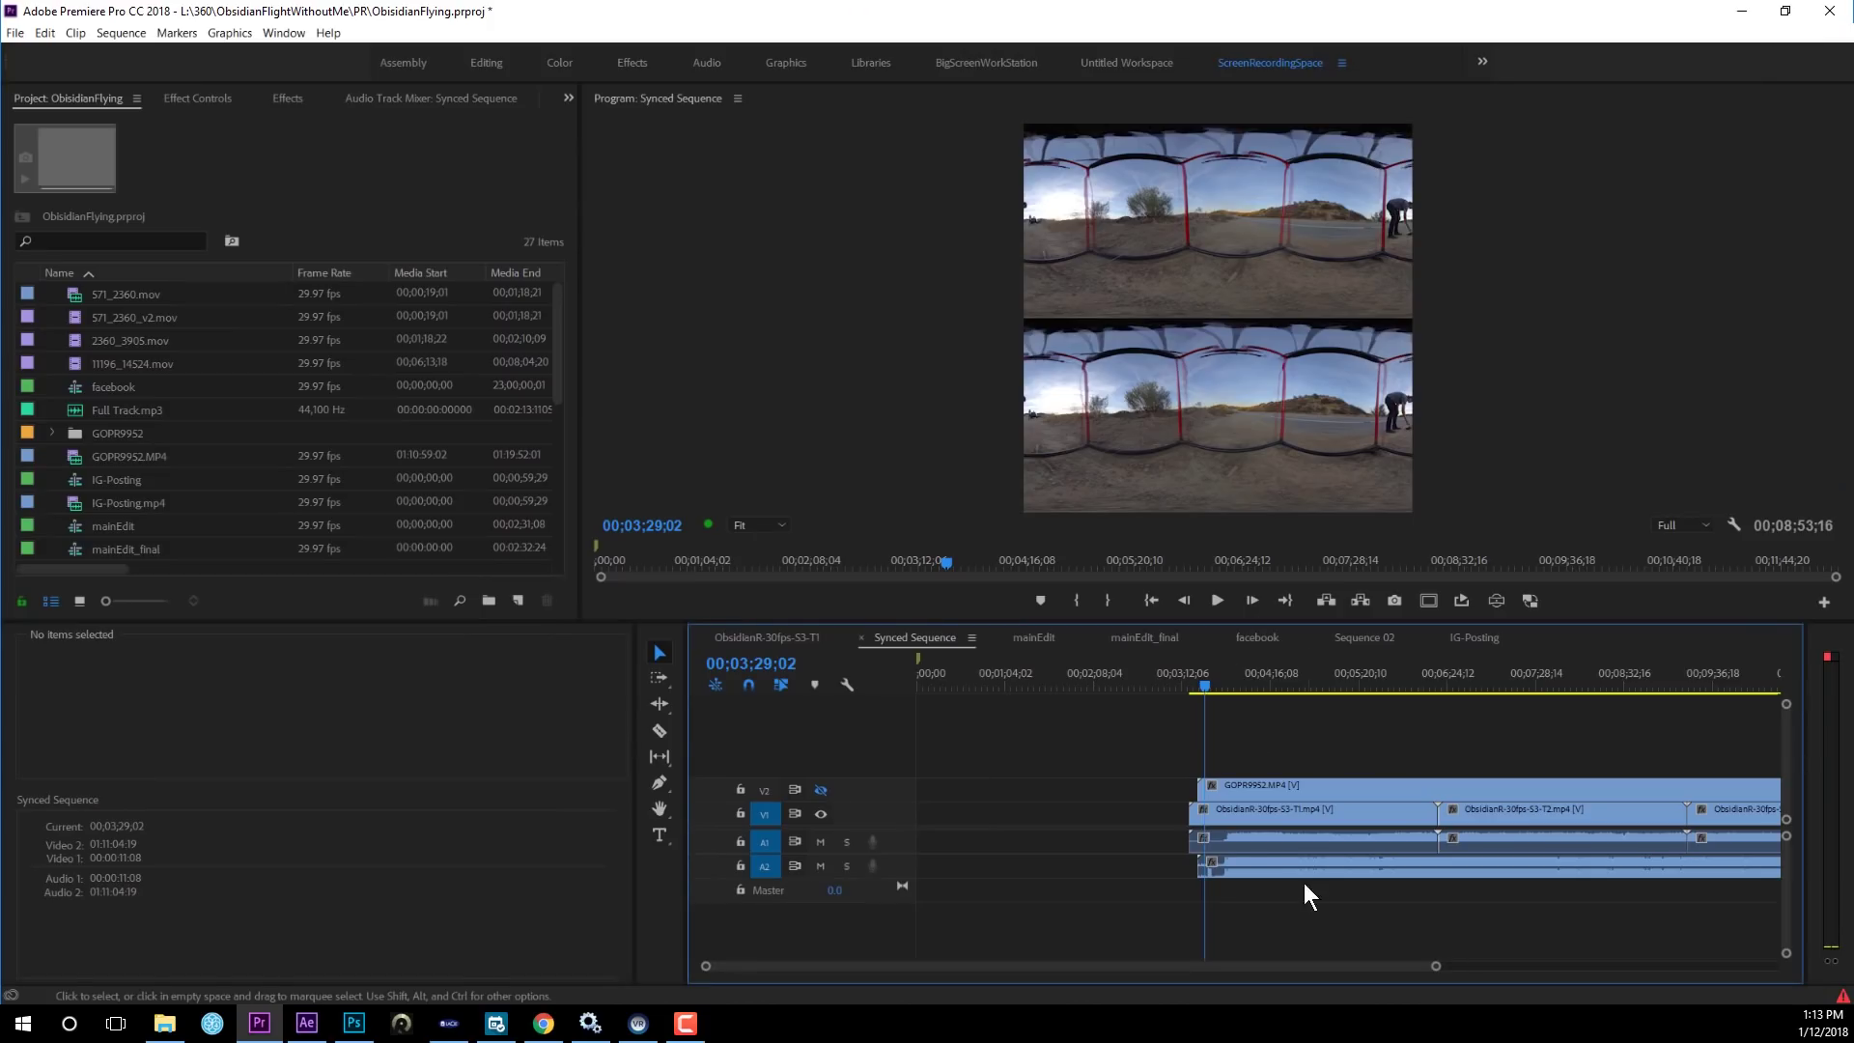
{"action": "left_click_drag", "start_coordinate": [1243, 964], "coordinate": [1300, 965]}
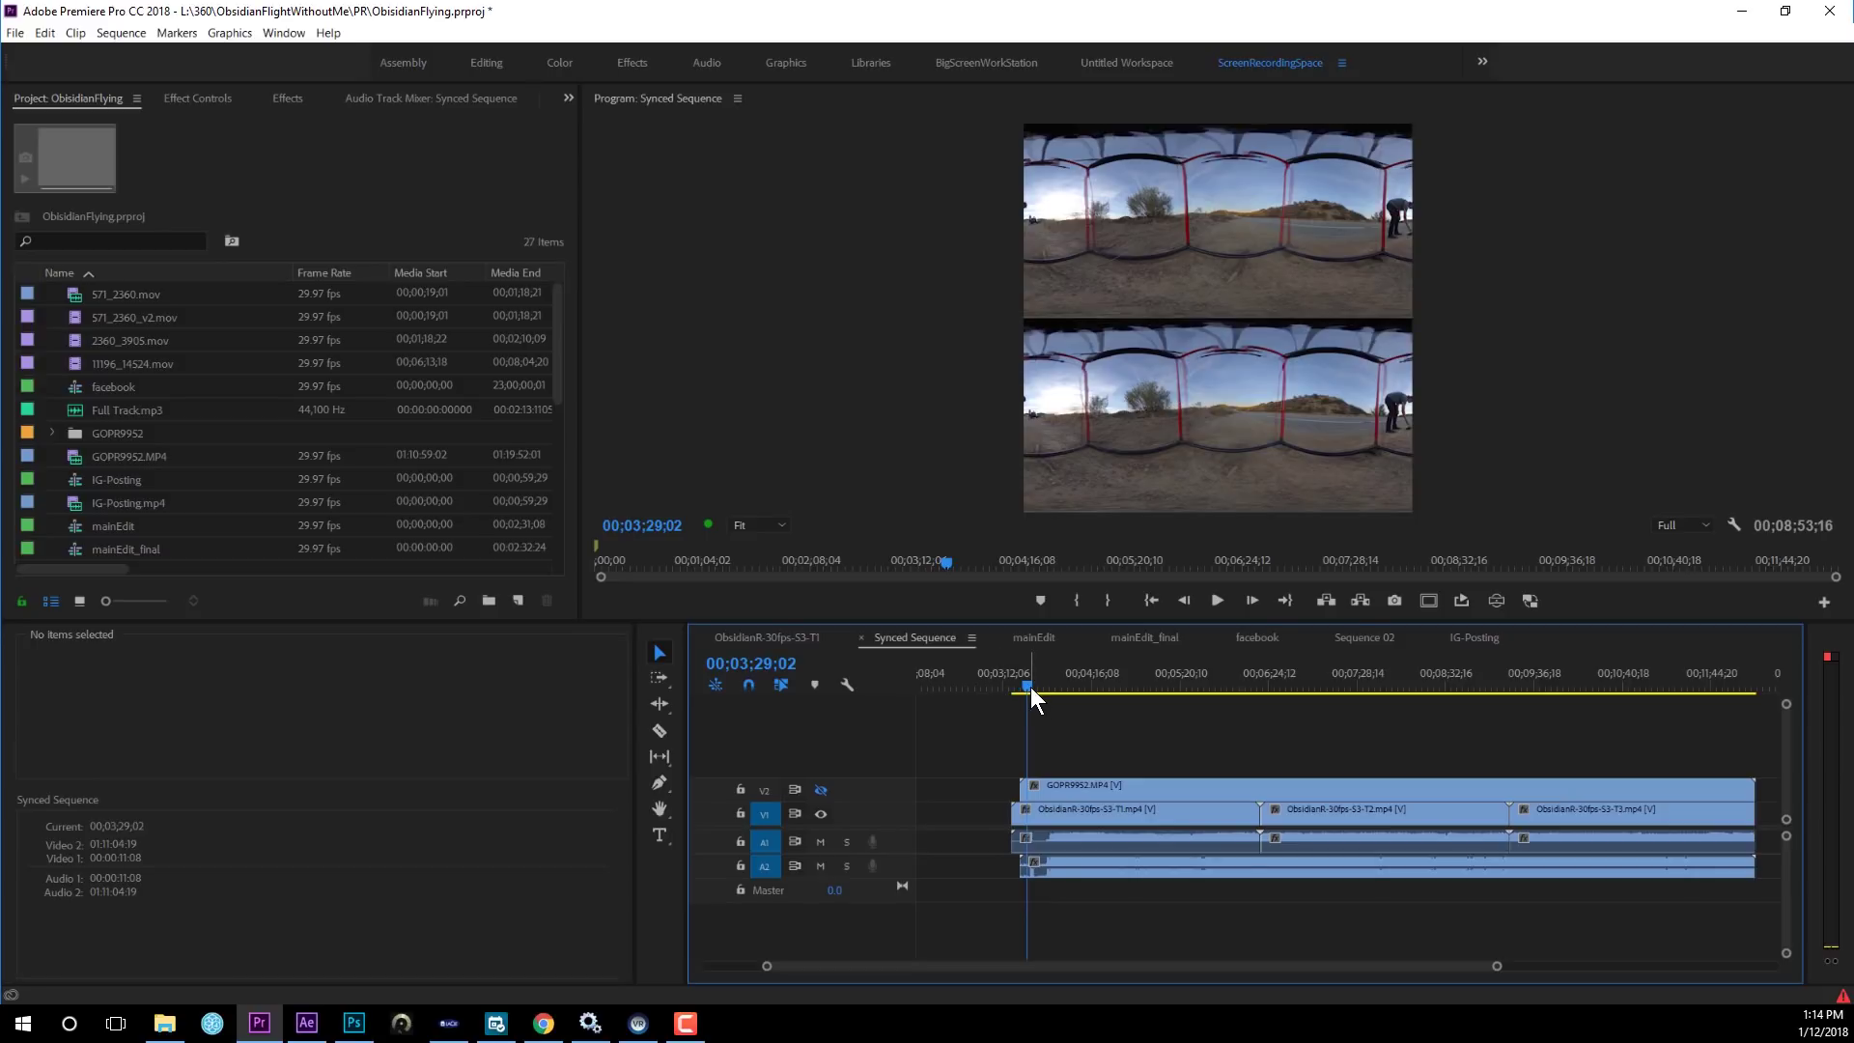
{"action": "left_click_drag", "start_coordinate": [824, 907], "coordinate": [1156, 801]}
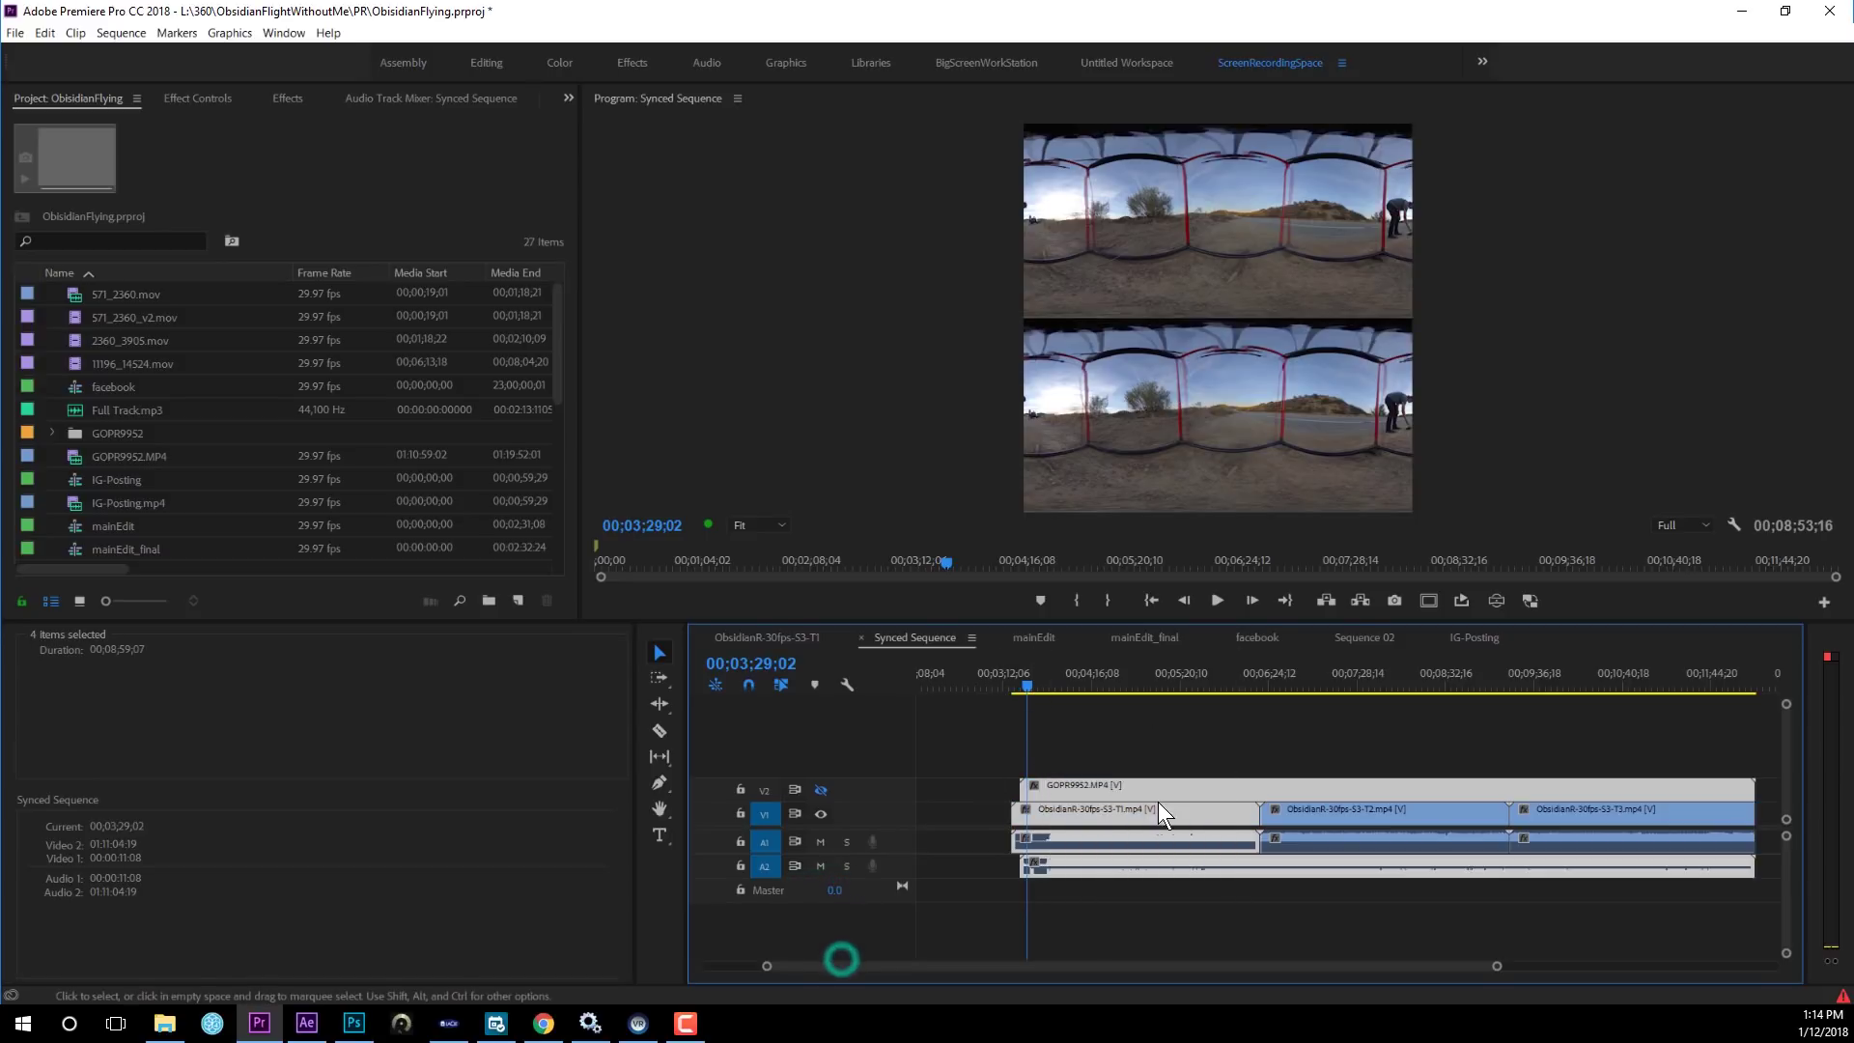
{"action": "right_click", "coordinate": [1164, 790]}
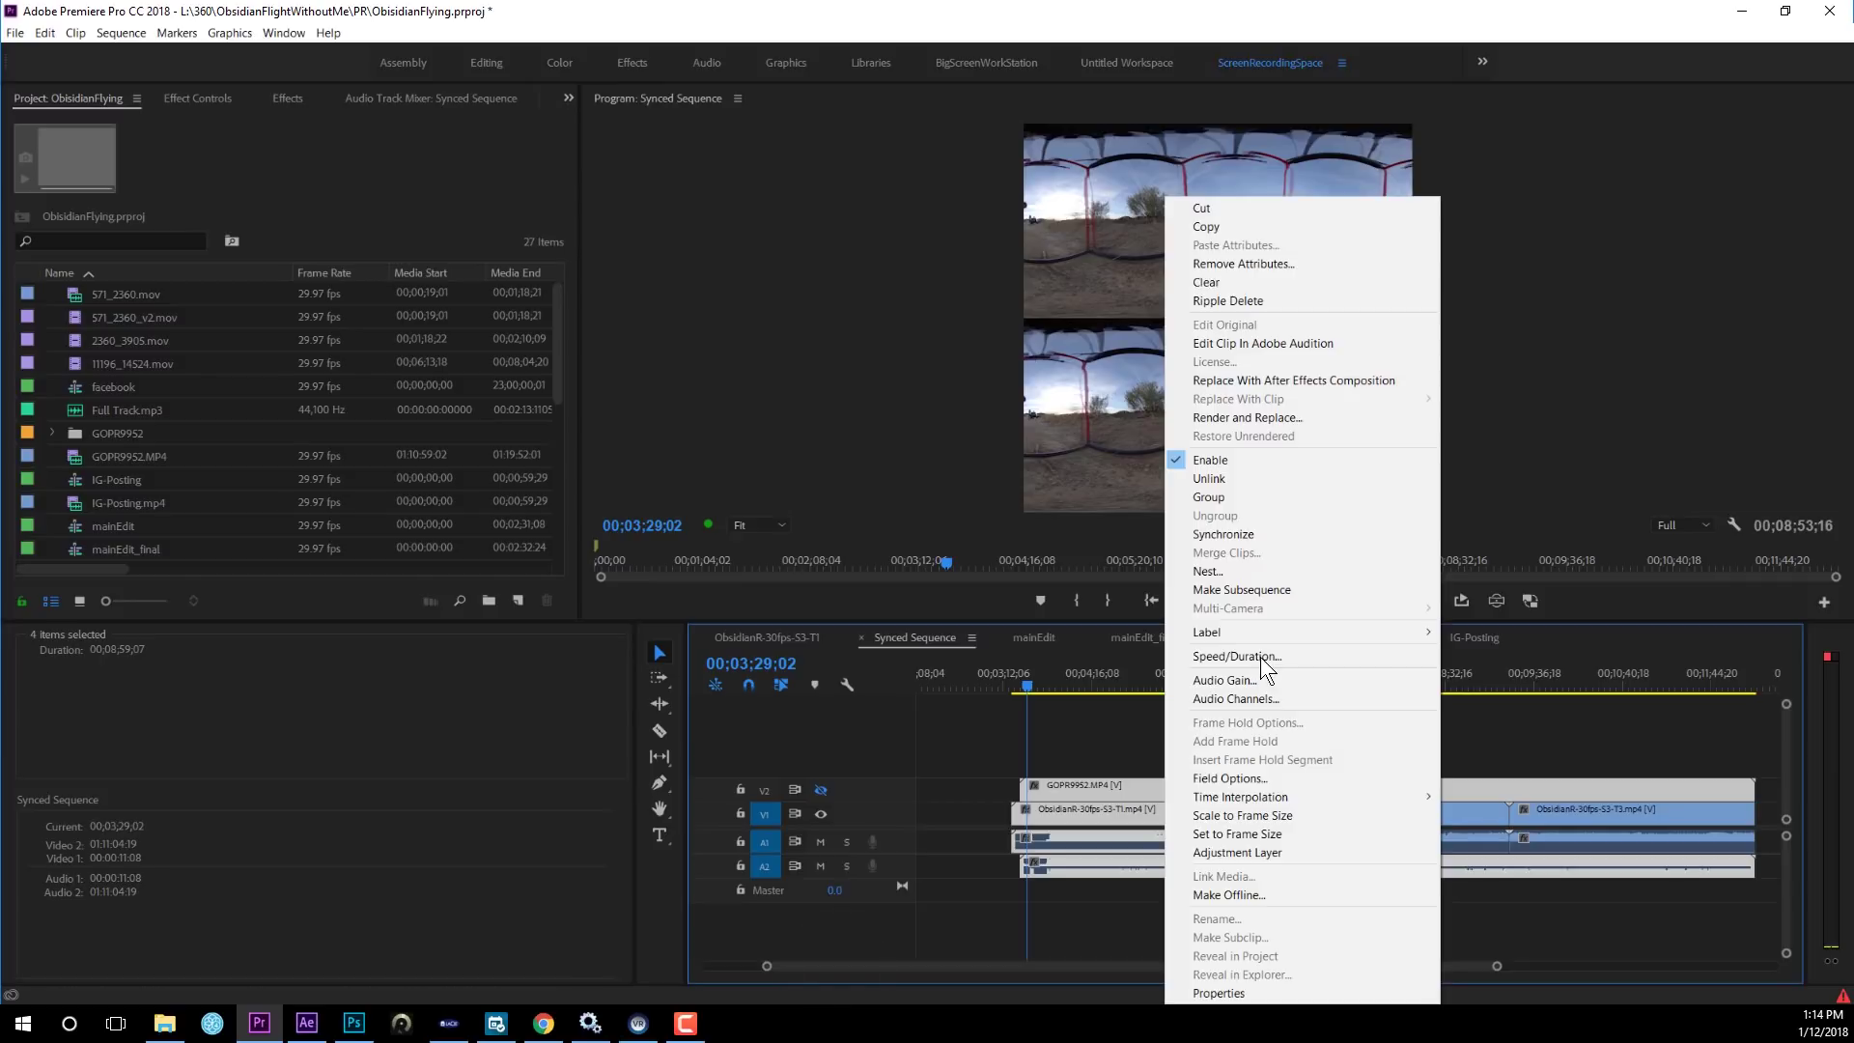
{"action": "left_click", "coordinate": [1212, 536]}
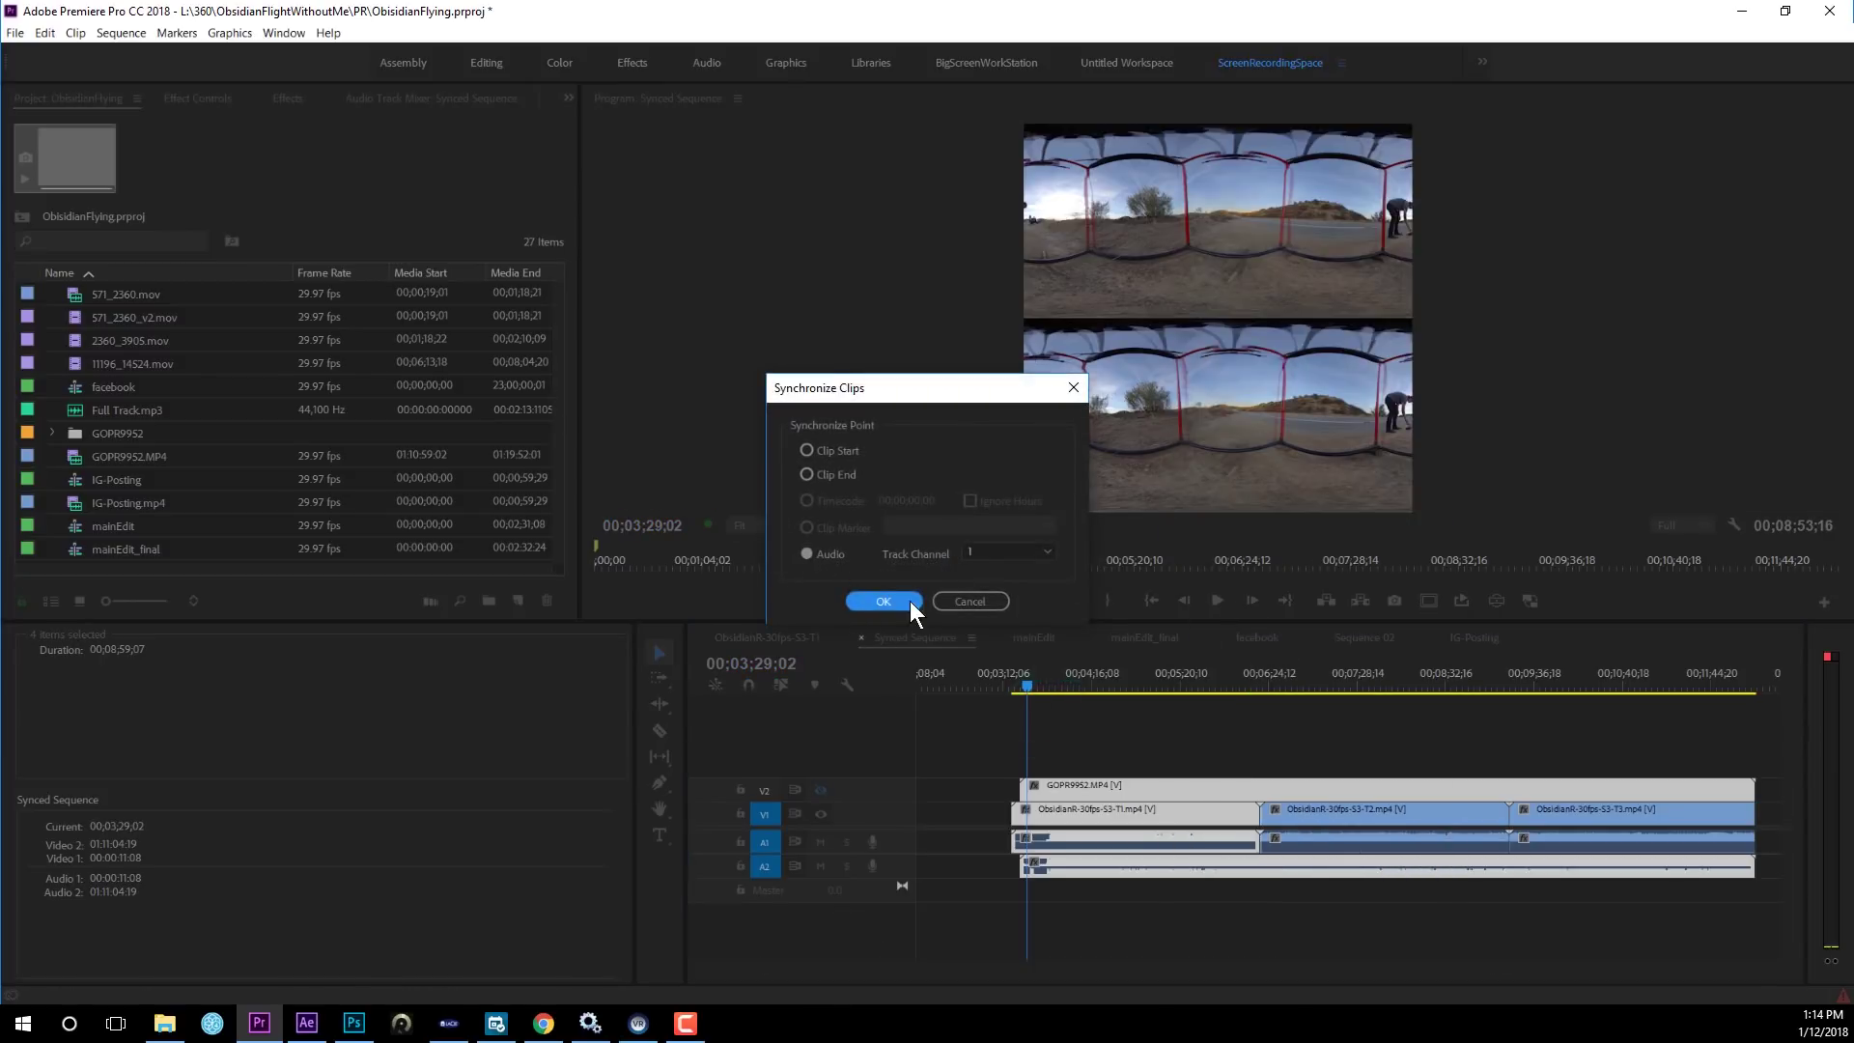
{"action": "left_click", "coordinate": [965, 600]}
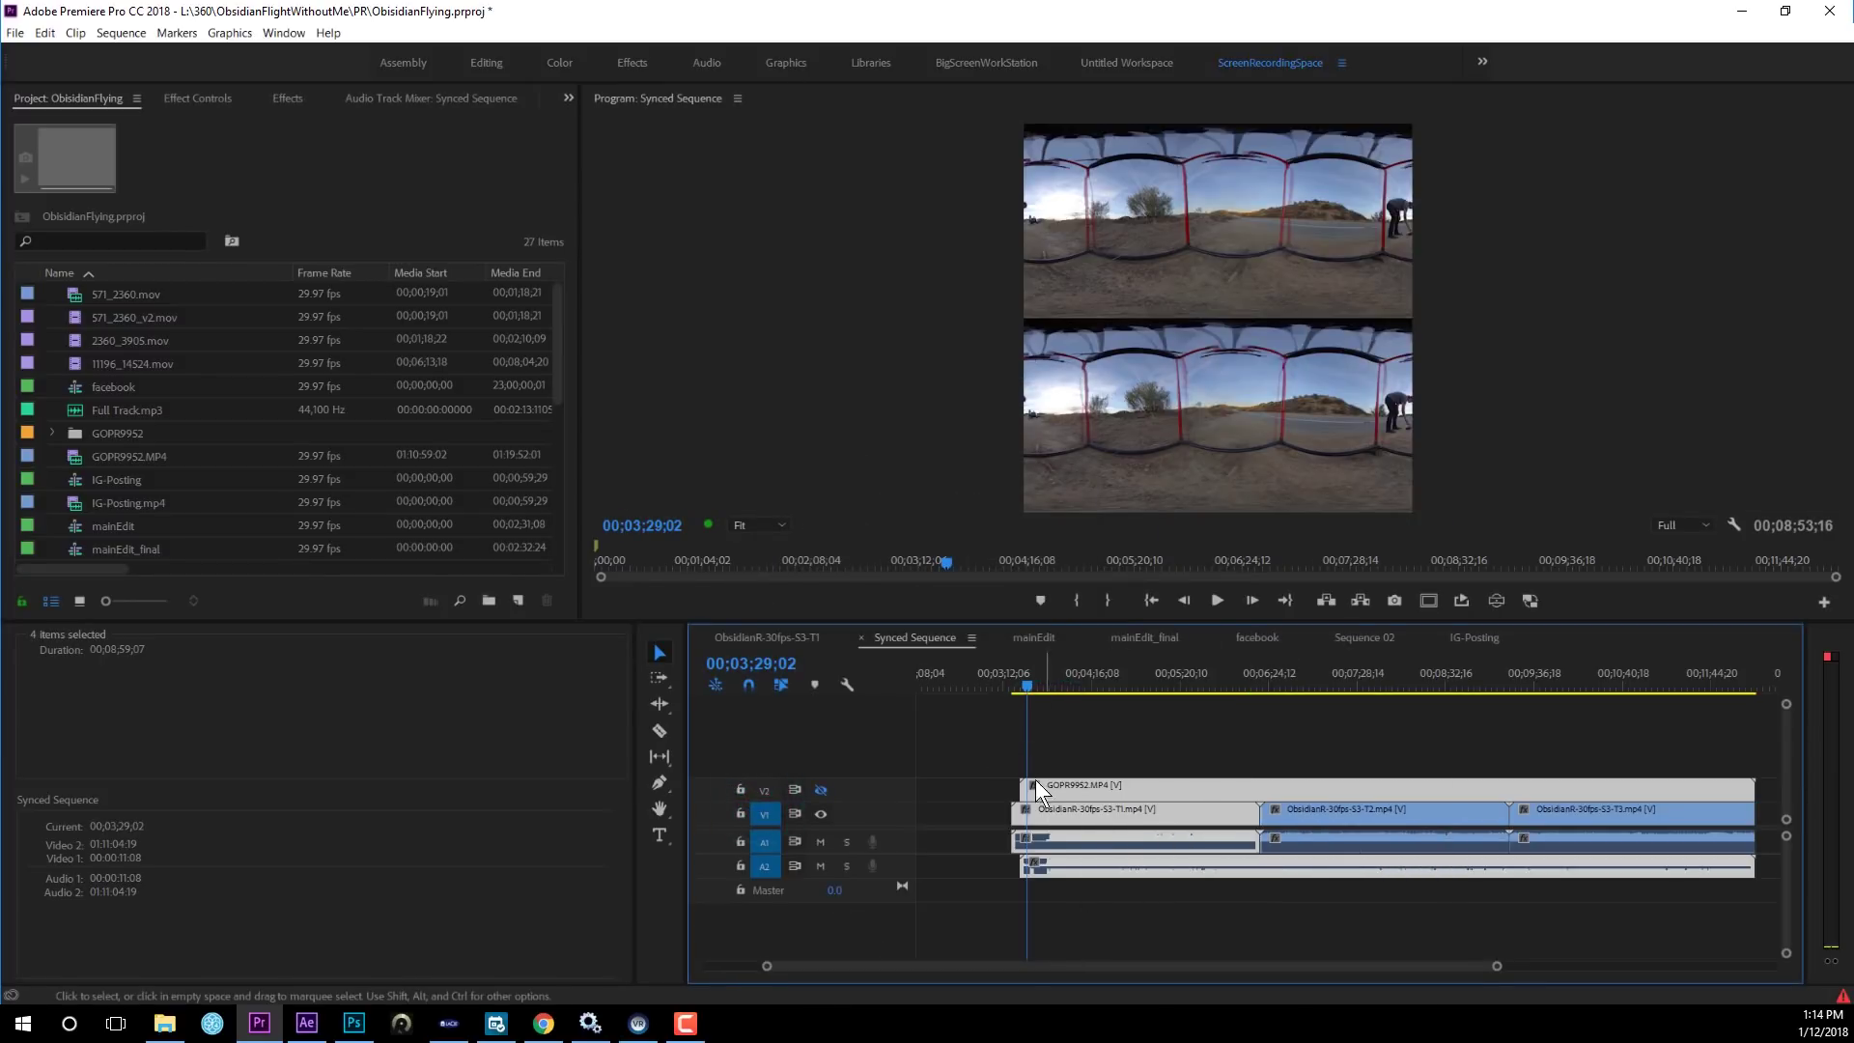
Trim the start of ObsidianR-30fps-S3-T1.mp4 flush with the start of GOPR9952.MP4 in the Synced Sequence.
{"action": "left_click_drag", "start_coordinate": [1023, 686], "coordinate": [1016, 685]}
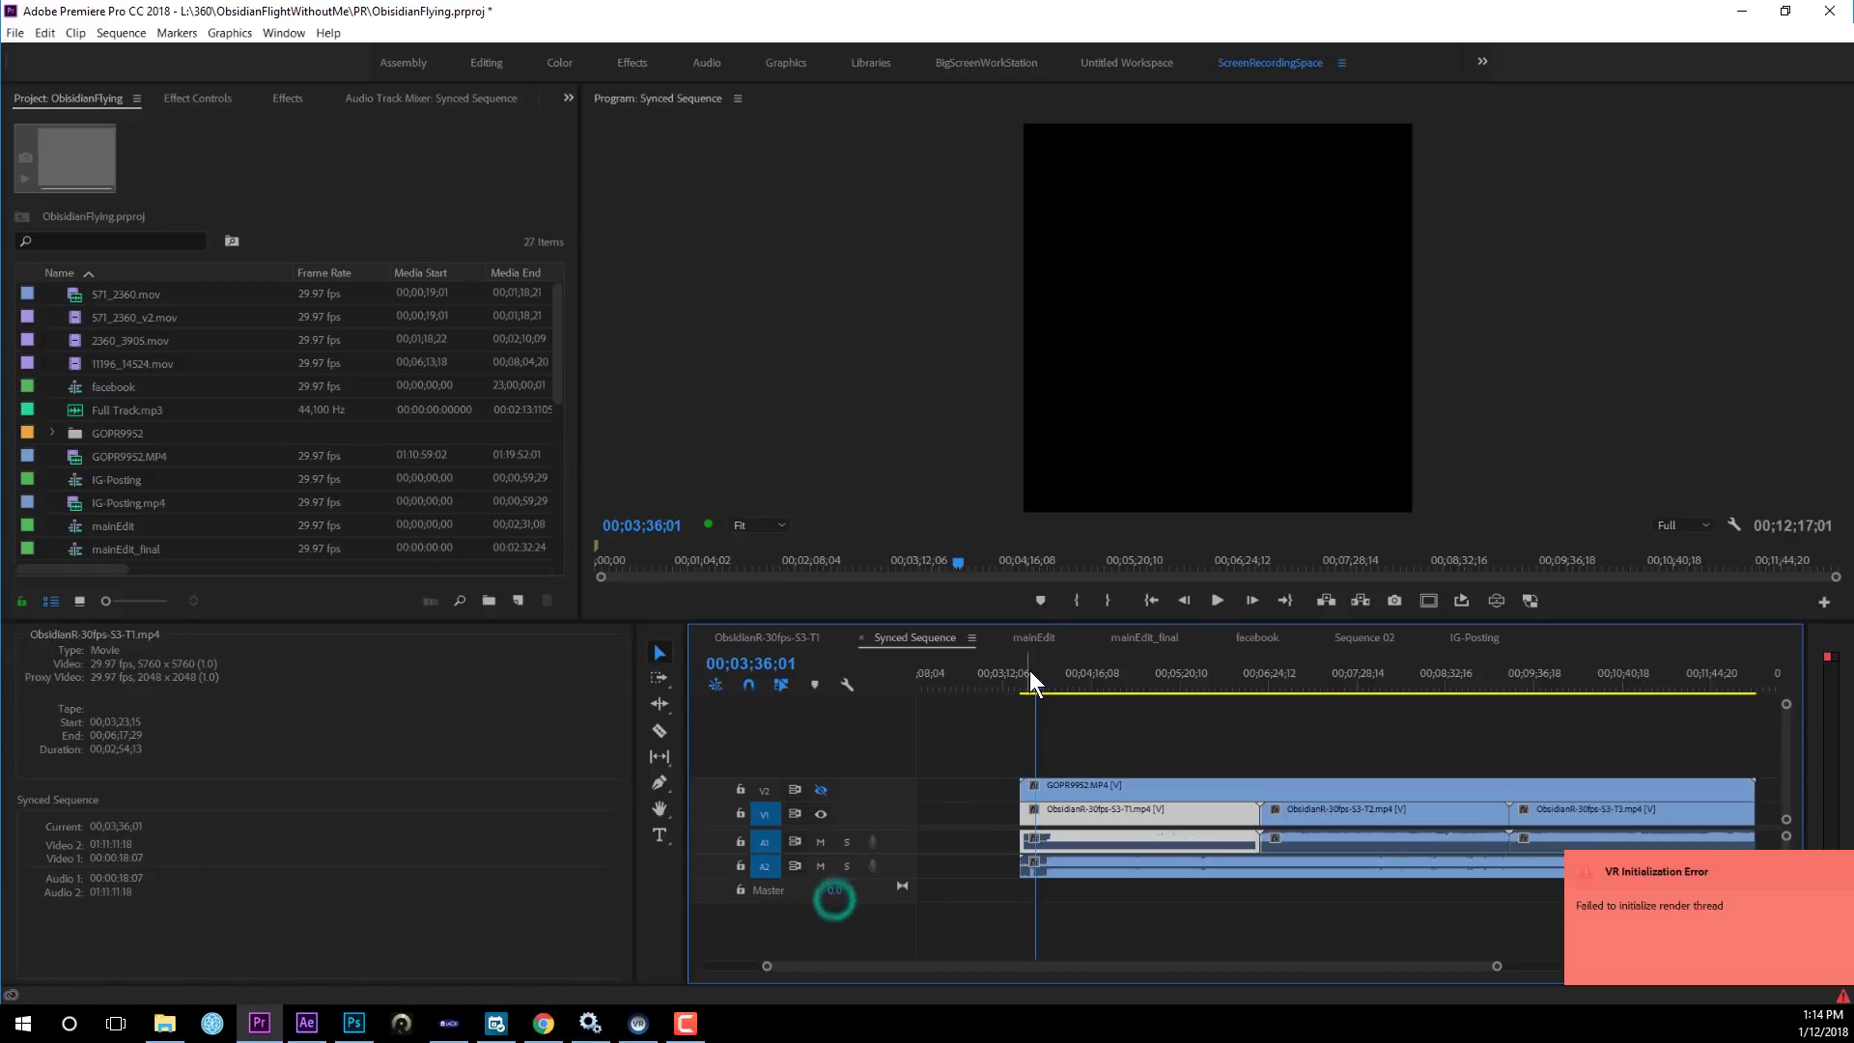
{"action": "left_click", "coordinate": [1093, 794]}
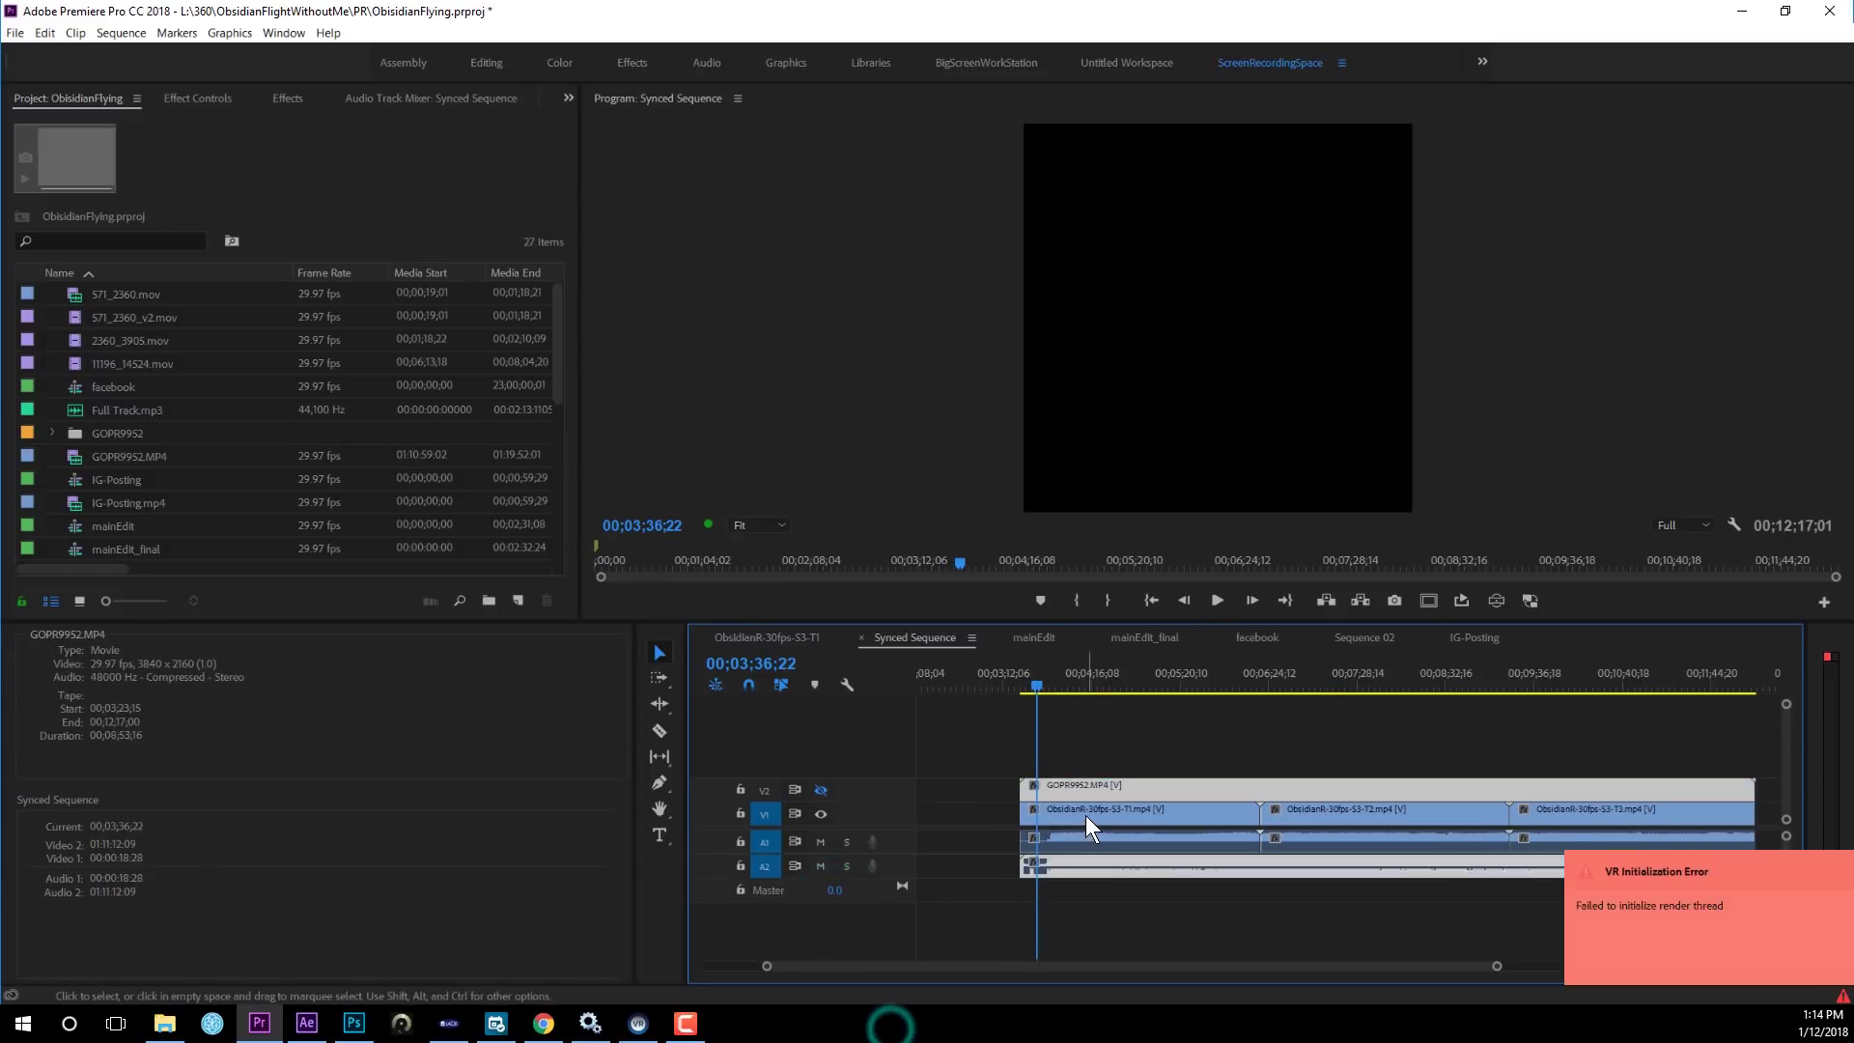
{"action": "left_click", "coordinate": [1085, 814]}
{"action": "left_click", "coordinate": [1116, 786]}
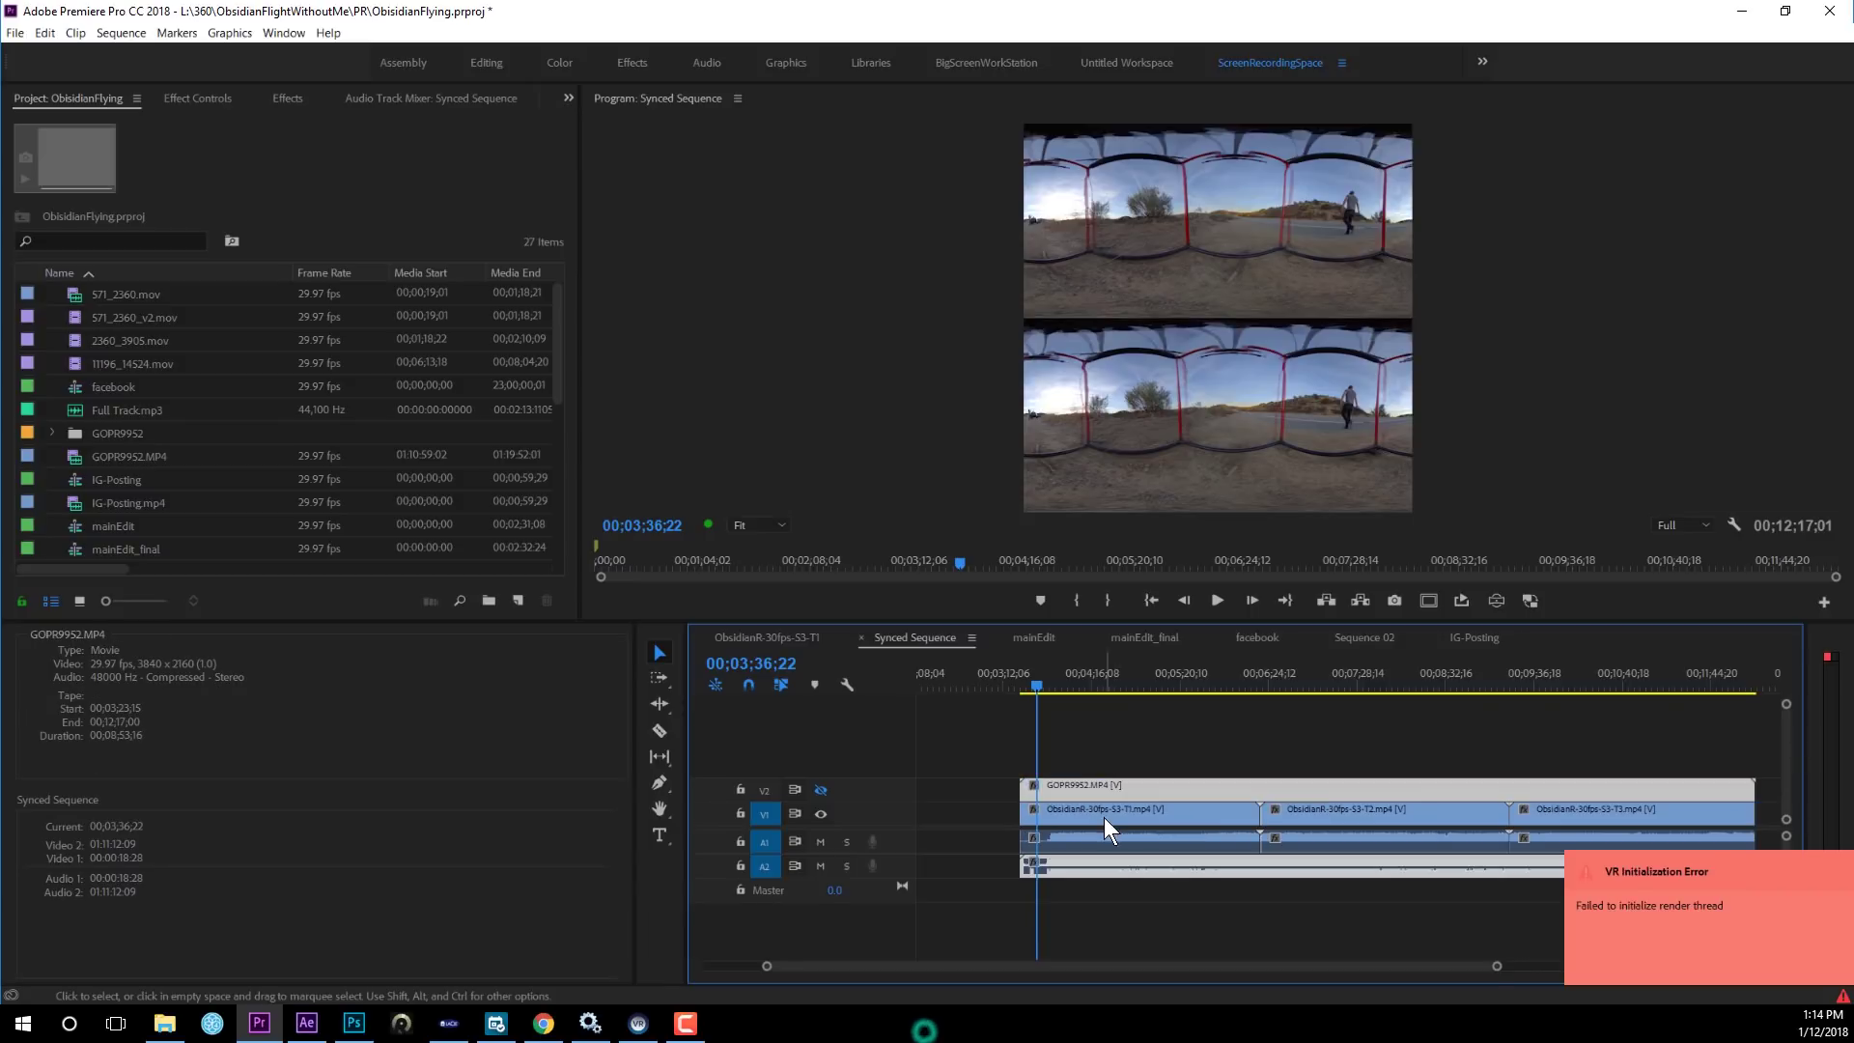
{"action": "left_click", "coordinate": [1106, 814]}
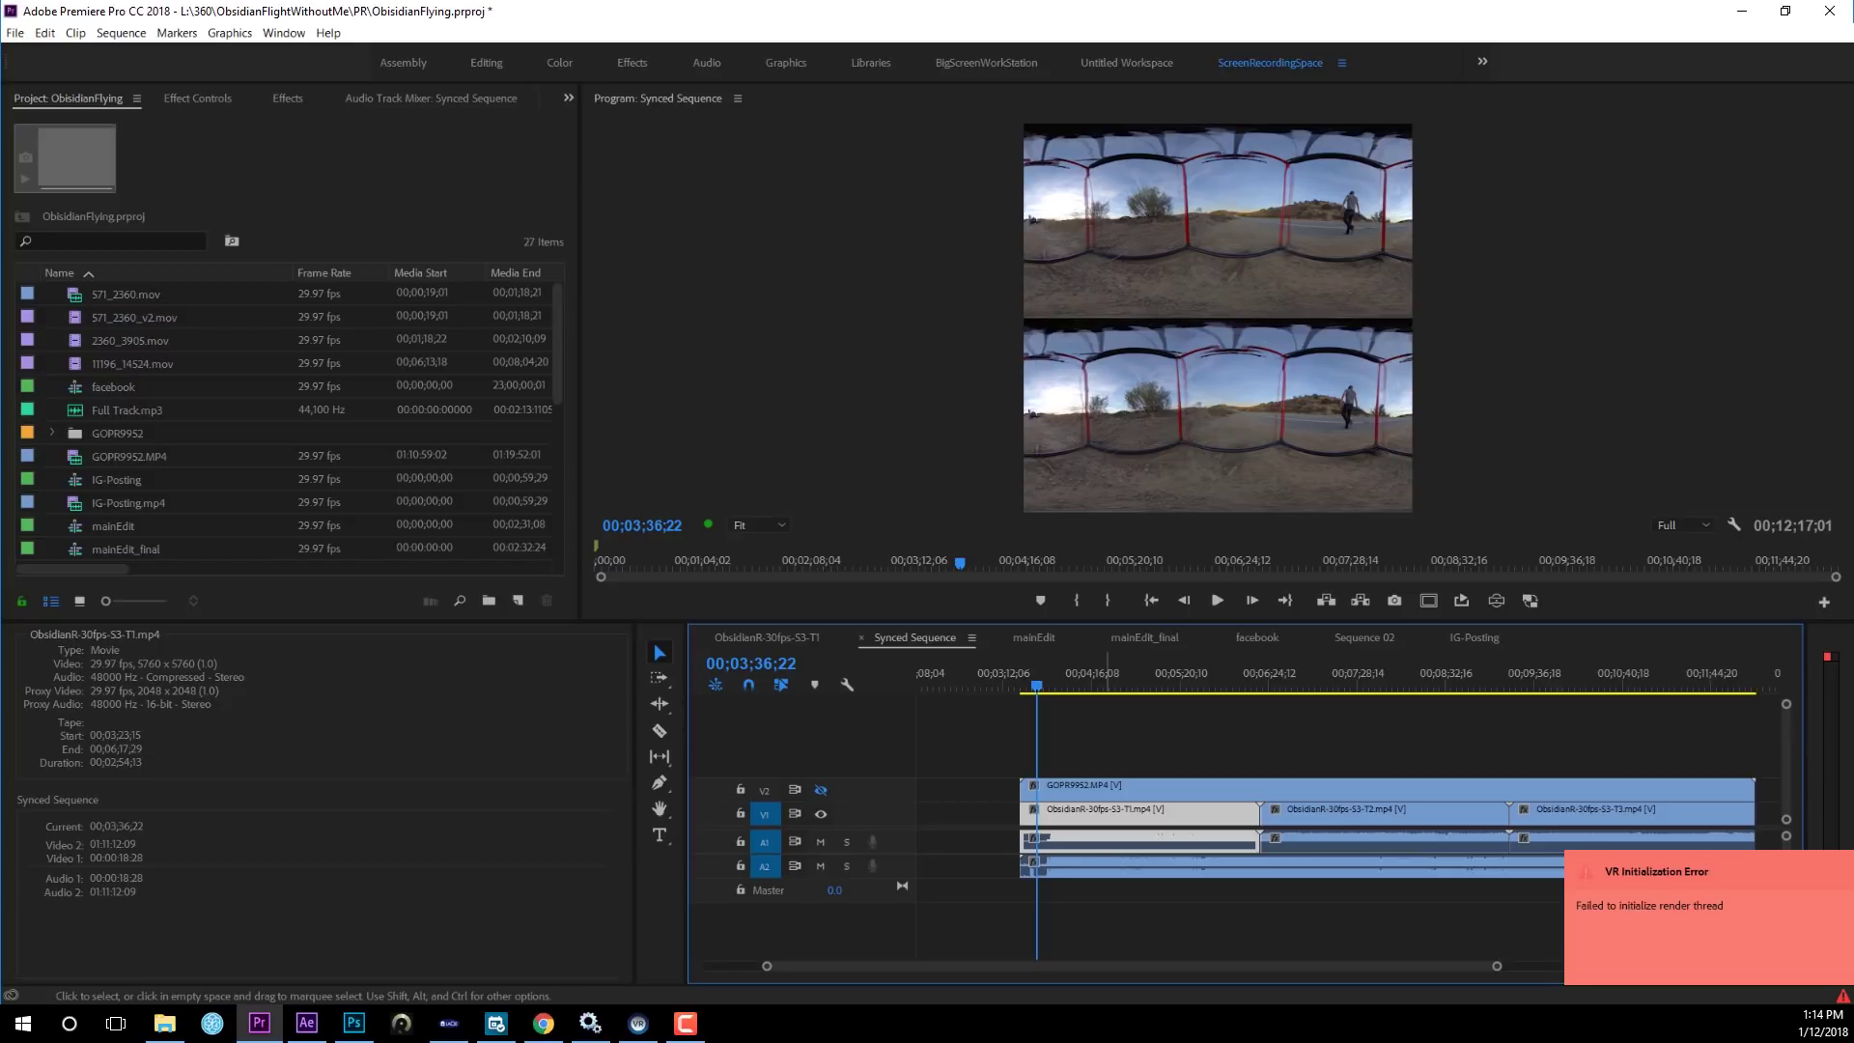
Replace all clips in the Synced Sequence with a linked After Effects composition.
{"action": "left_click", "coordinate": [1151, 743]}
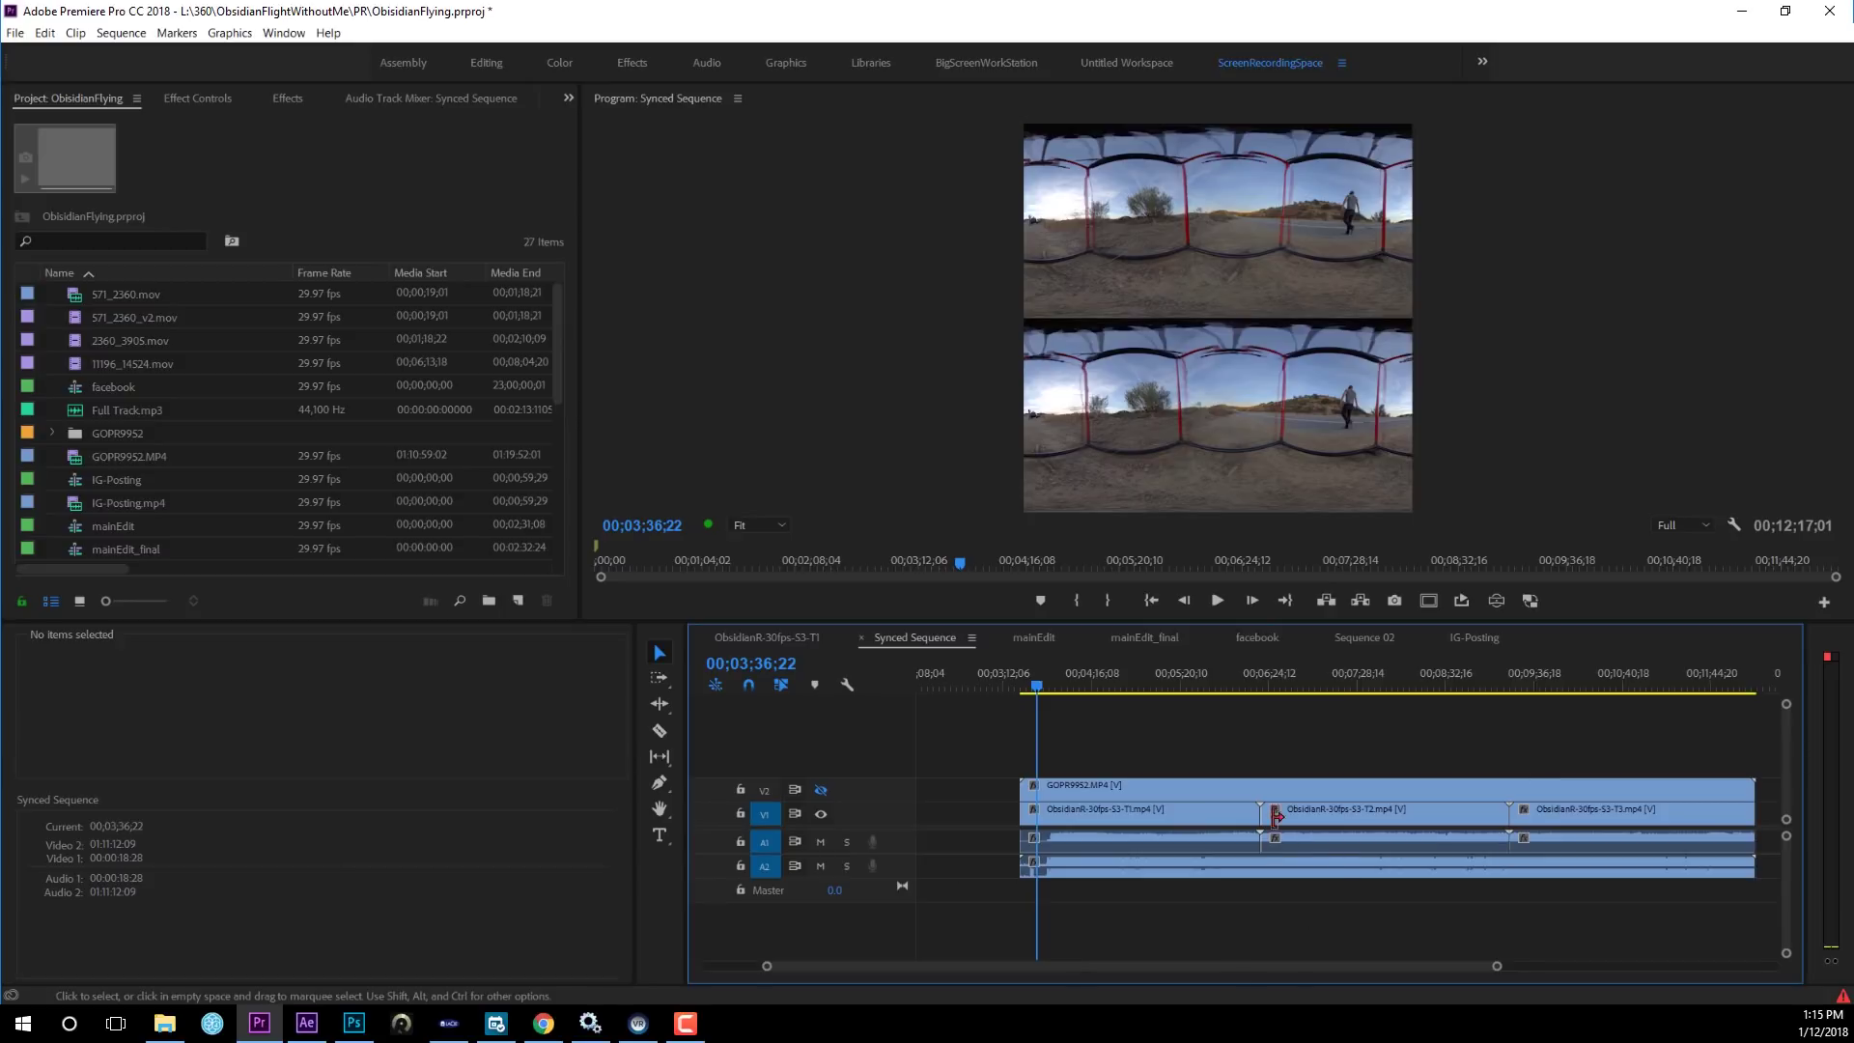
{"action": "left_click_drag", "start_coordinate": [1166, 756], "coordinate": [1523, 864]}
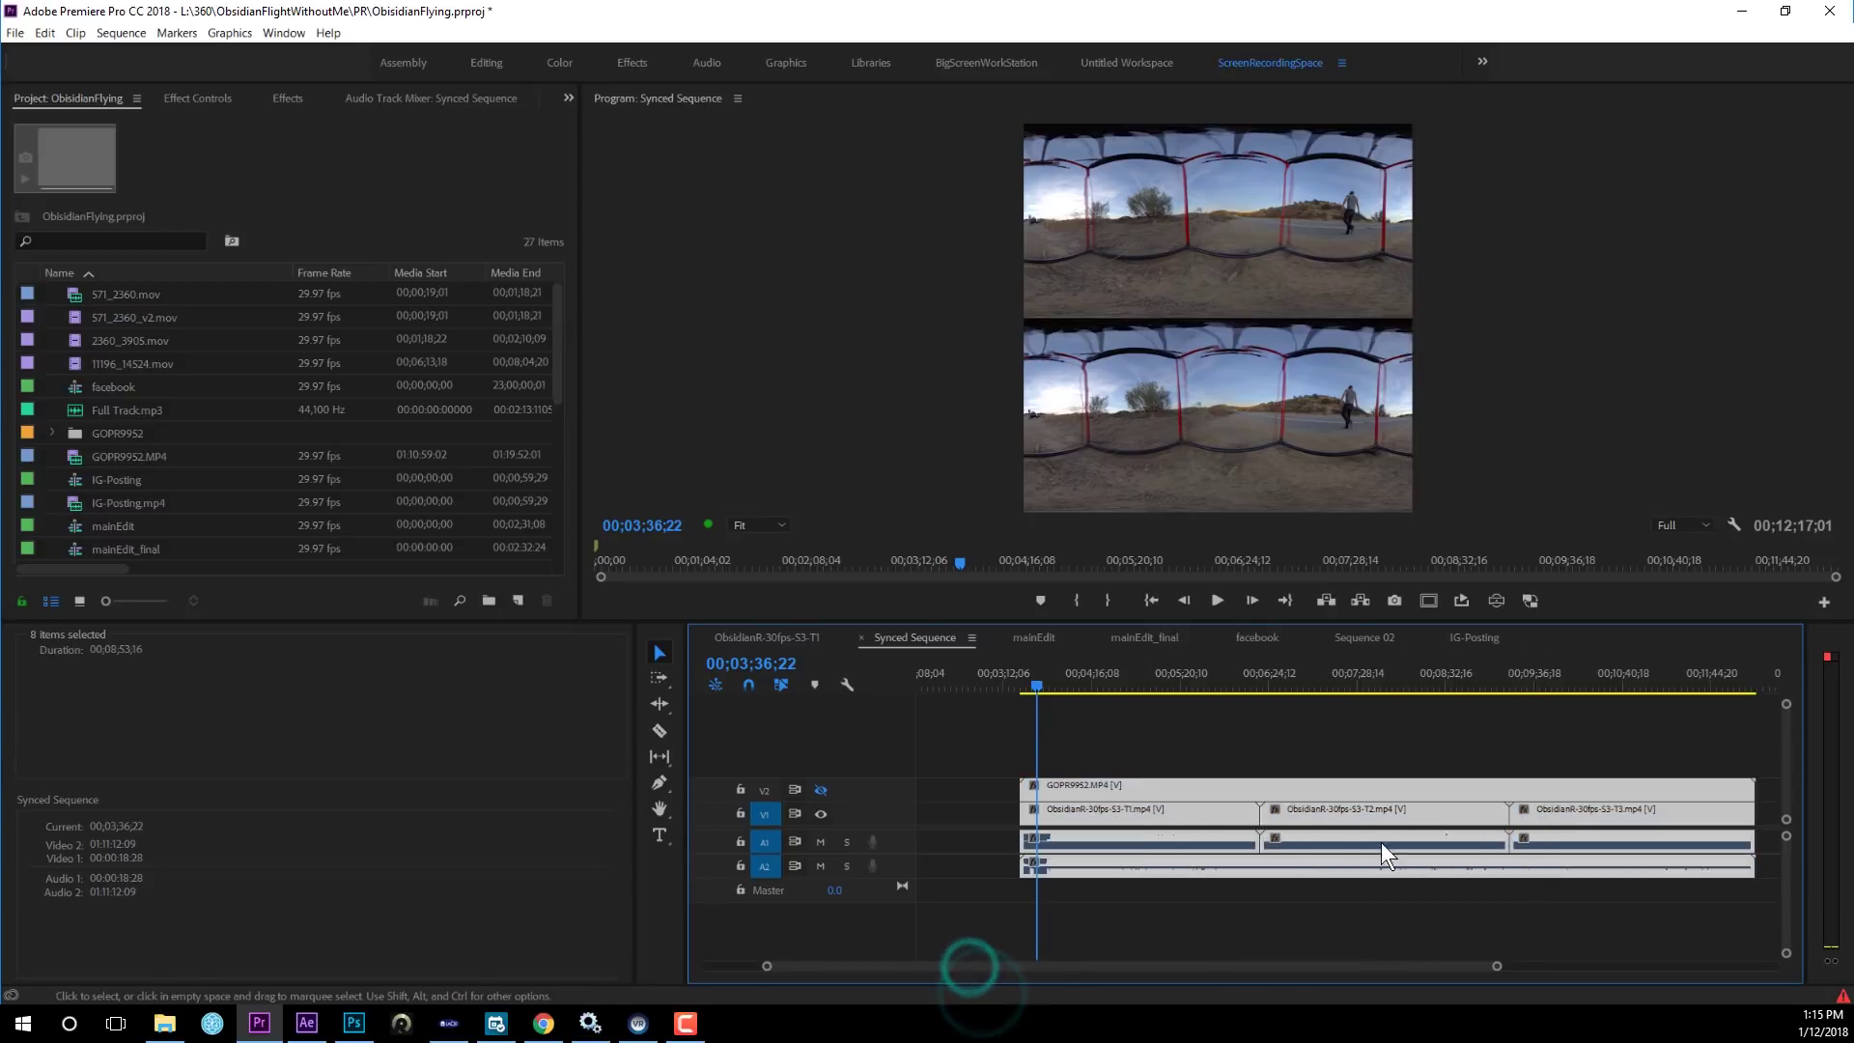
{"action": "right_click", "coordinate": [1295, 793]}
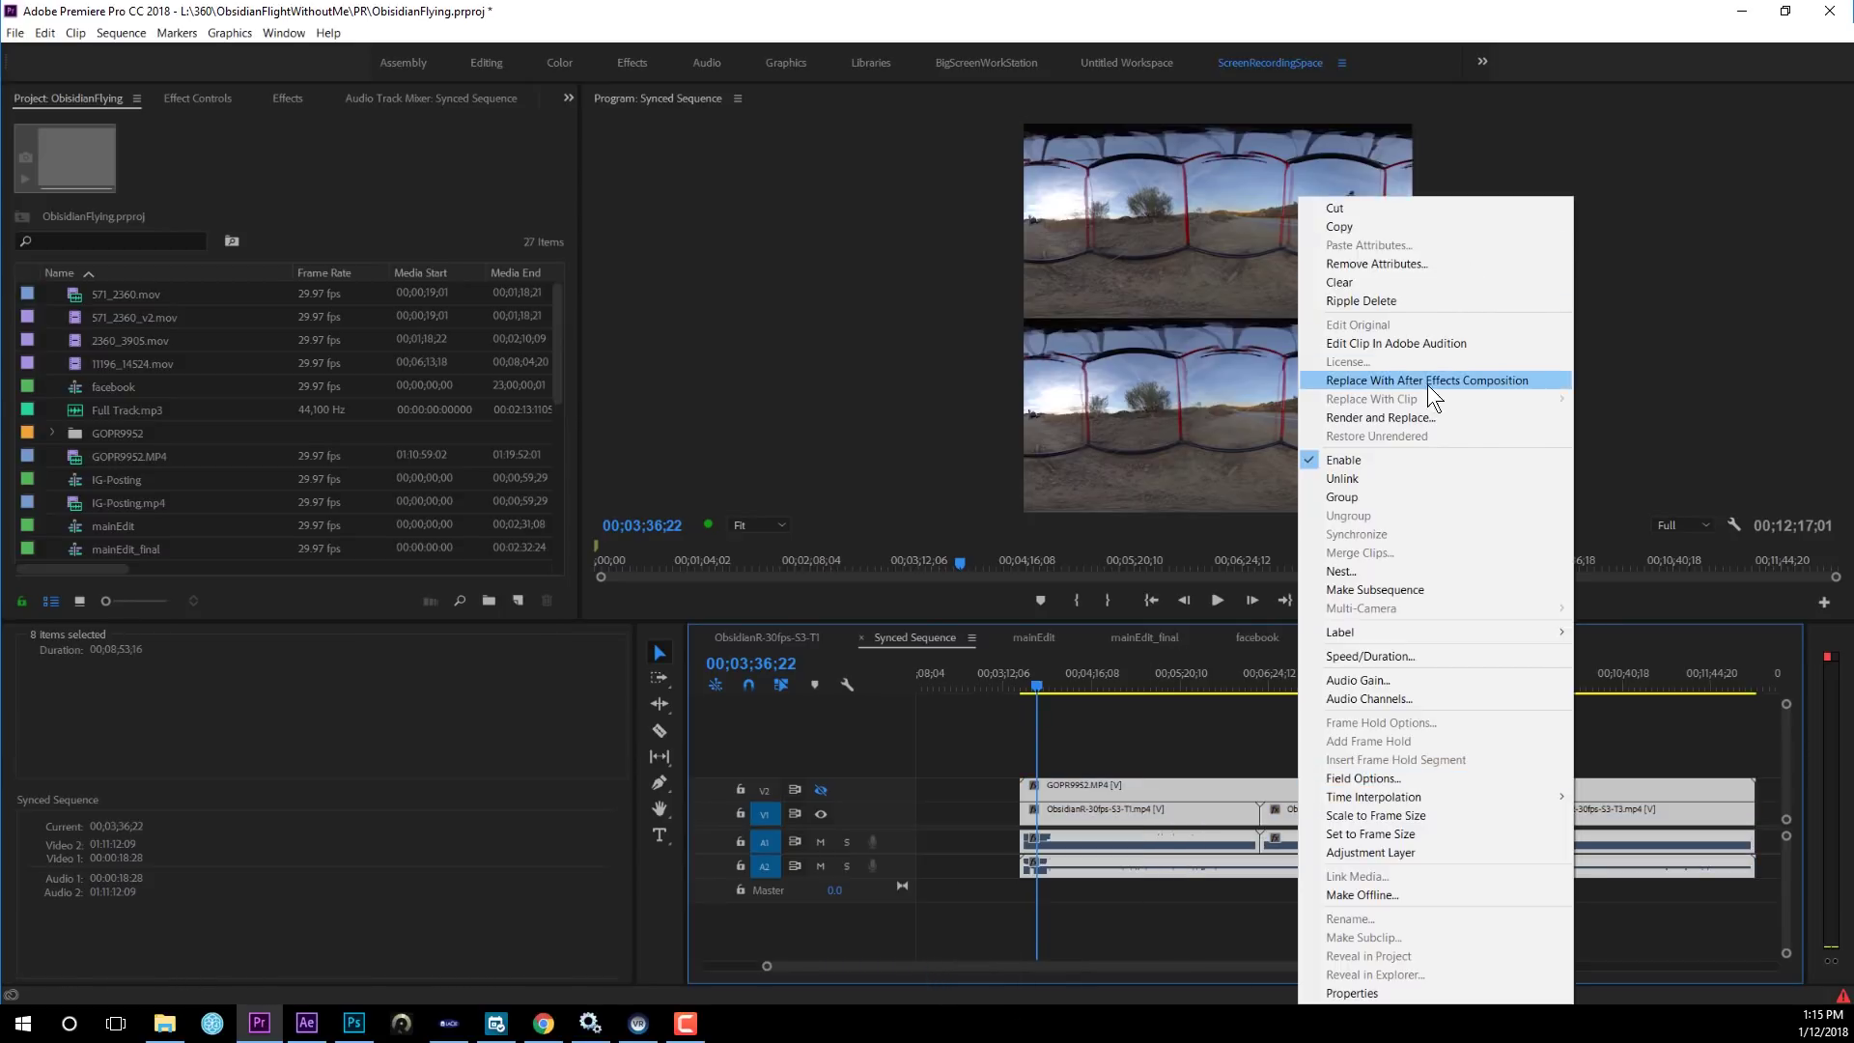
{"action": "left_click", "coordinate": [1440, 381]}
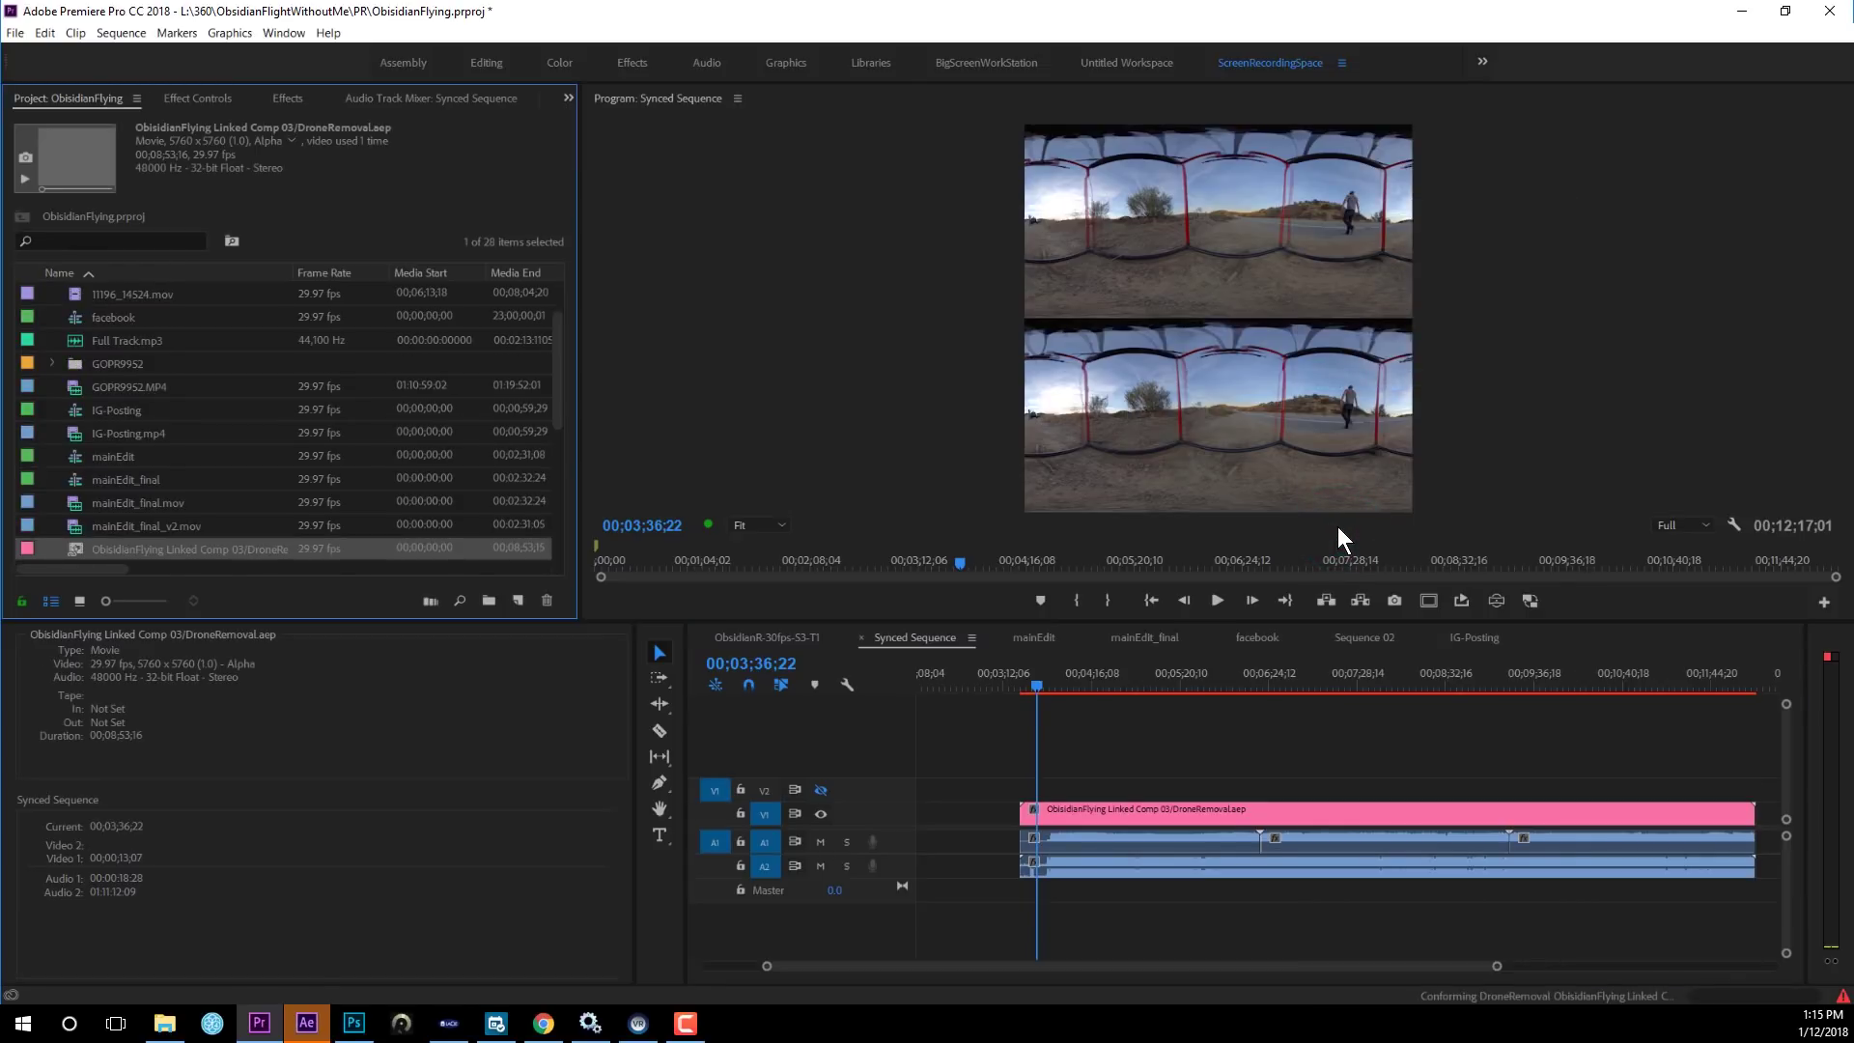
Undo the clip replacement in the Synced Sequence and switch to the linked composition in After Effects.
{"action": "left_click", "coordinate": [1169, 778]}
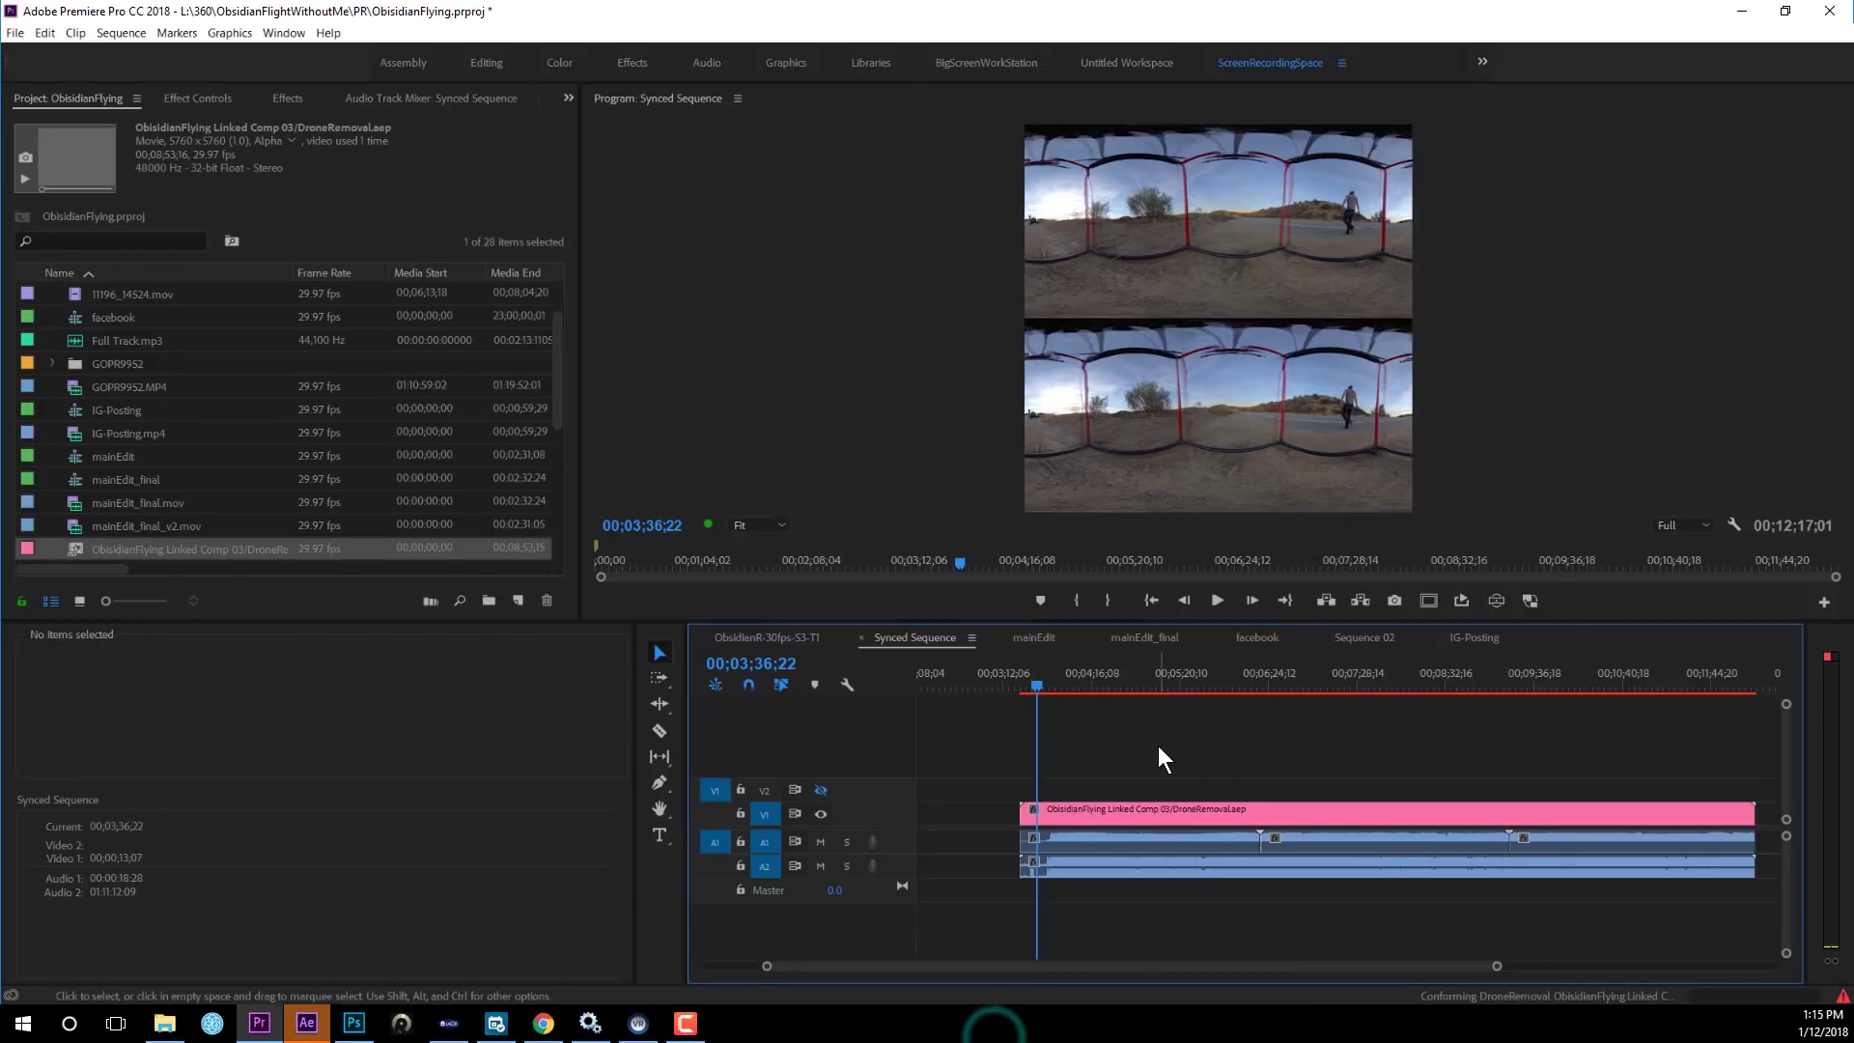
{"action": "key", "text": "ctrl+z"}
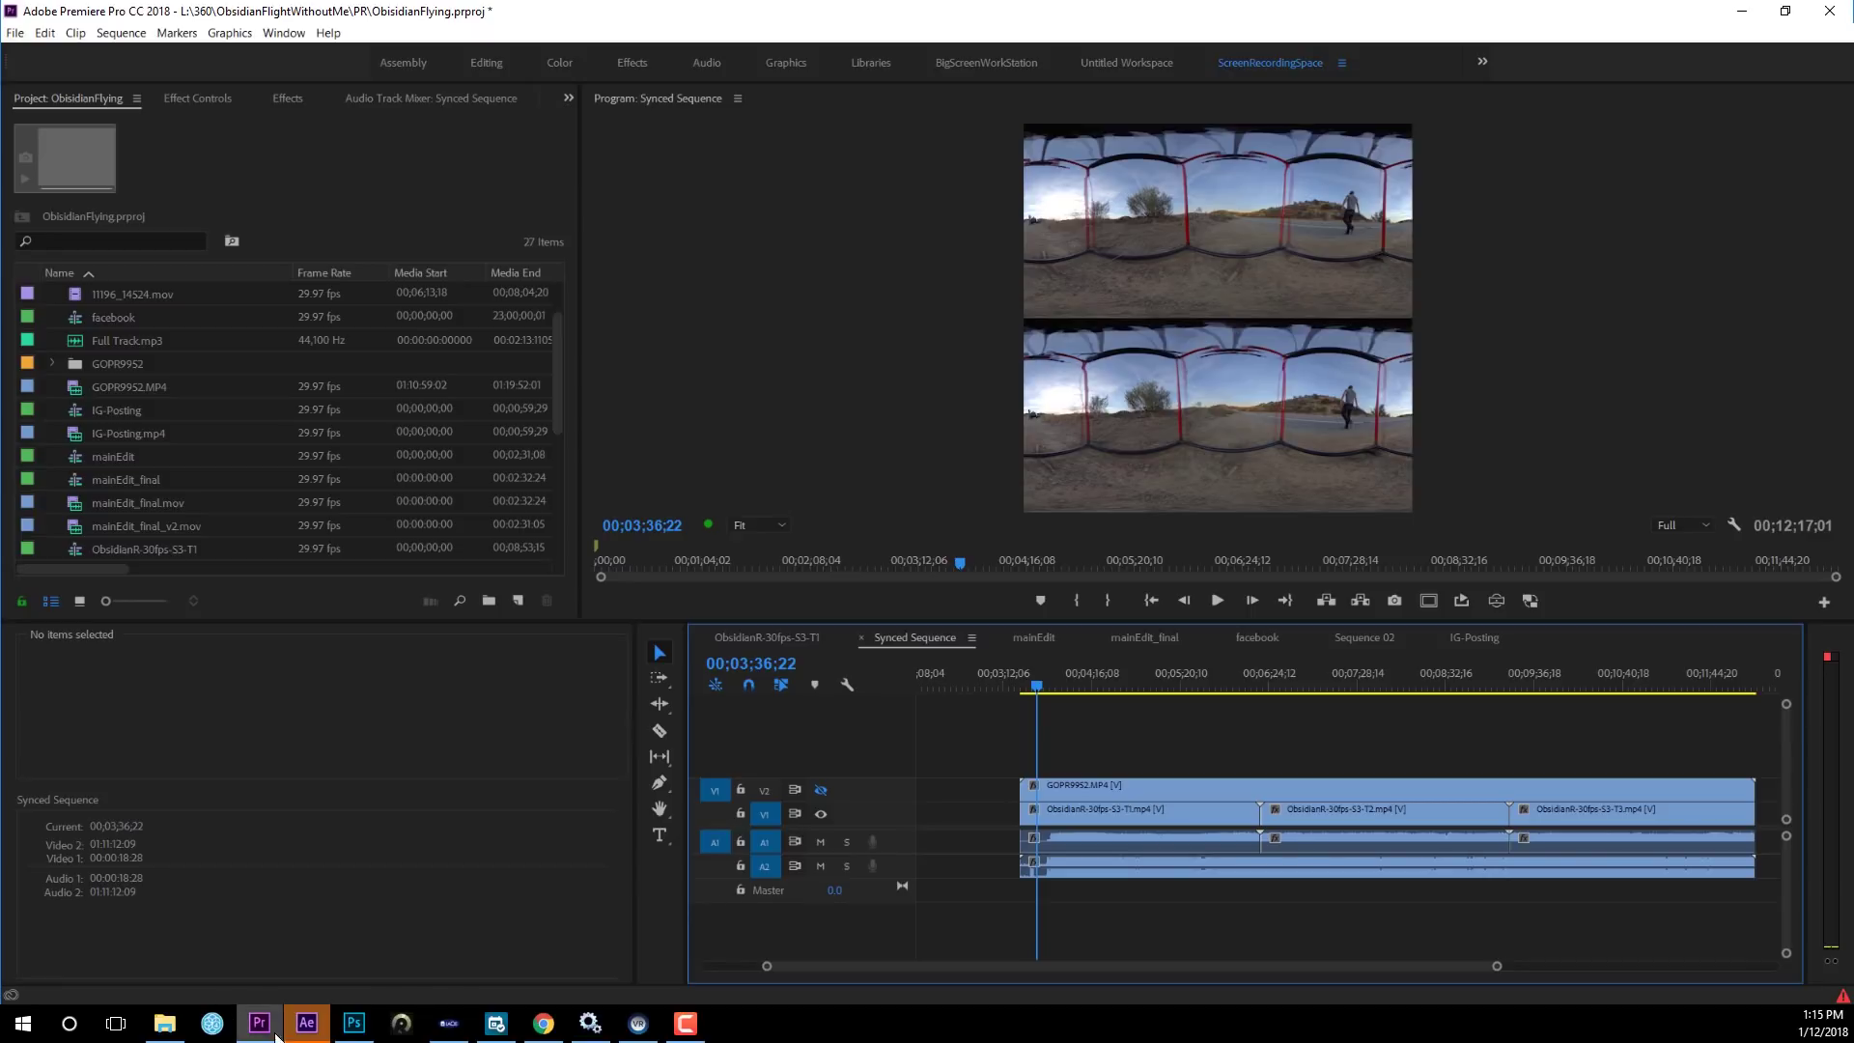
{"action": "left_click", "coordinate": [306, 1023]}
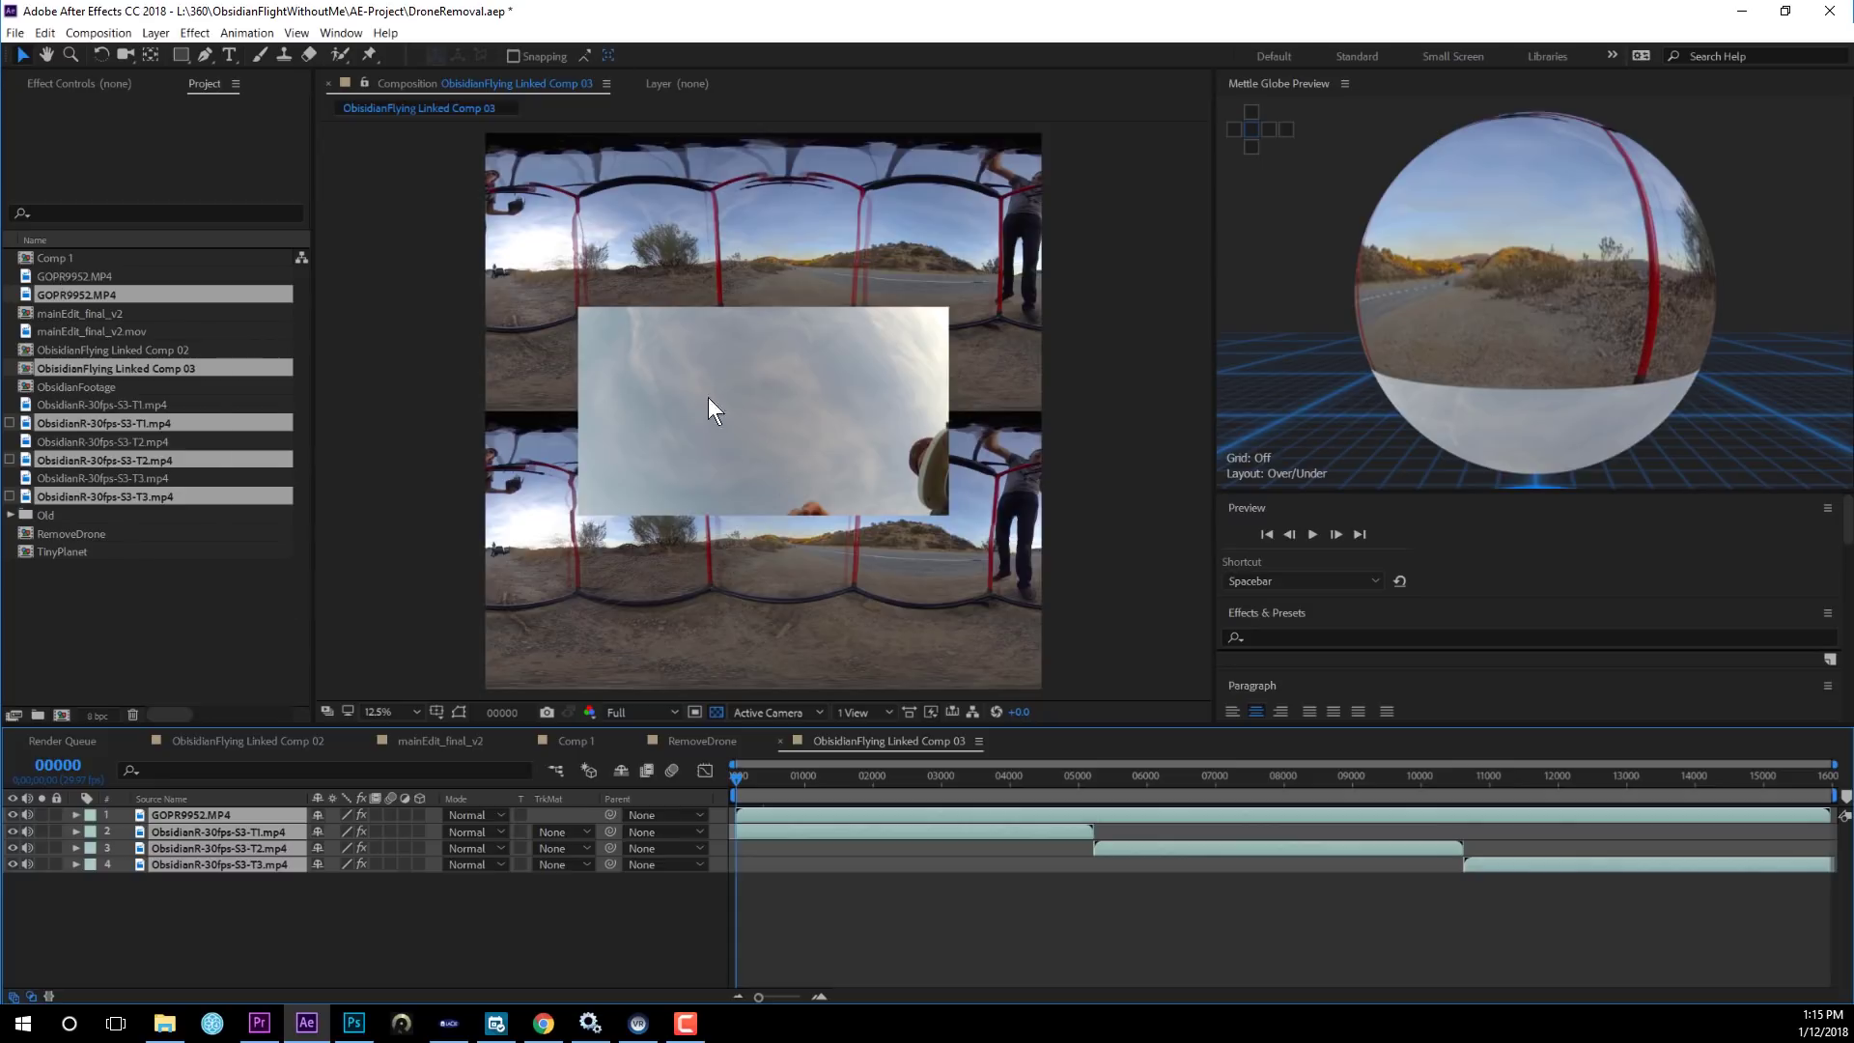
{"action": "left_click", "coordinate": [832, 442]}
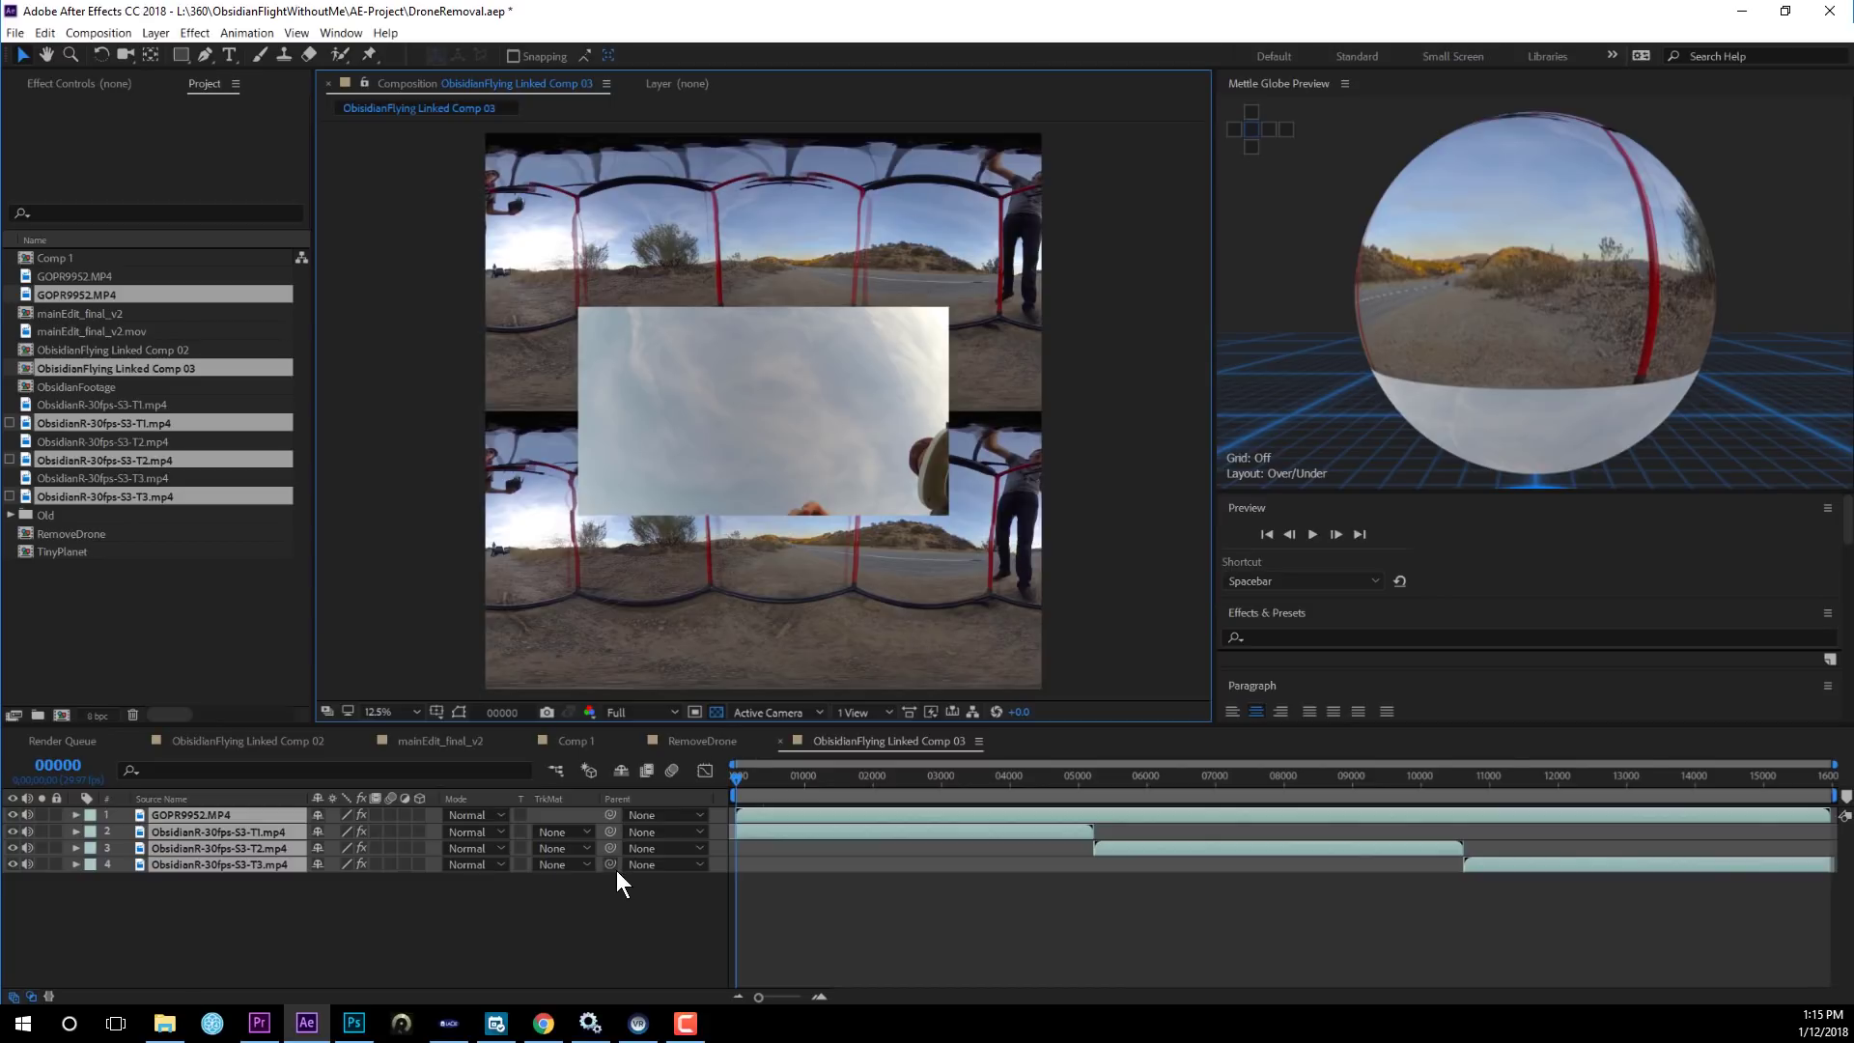
Pre-compose the three ObsidianR-30fps-S3 layers (T1, T2 and T3) into a new composition named ObsidianS-2.
{"action": "left_click", "coordinate": [331, 907]}
{"action": "left_click", "coordinate": [231, 835]}
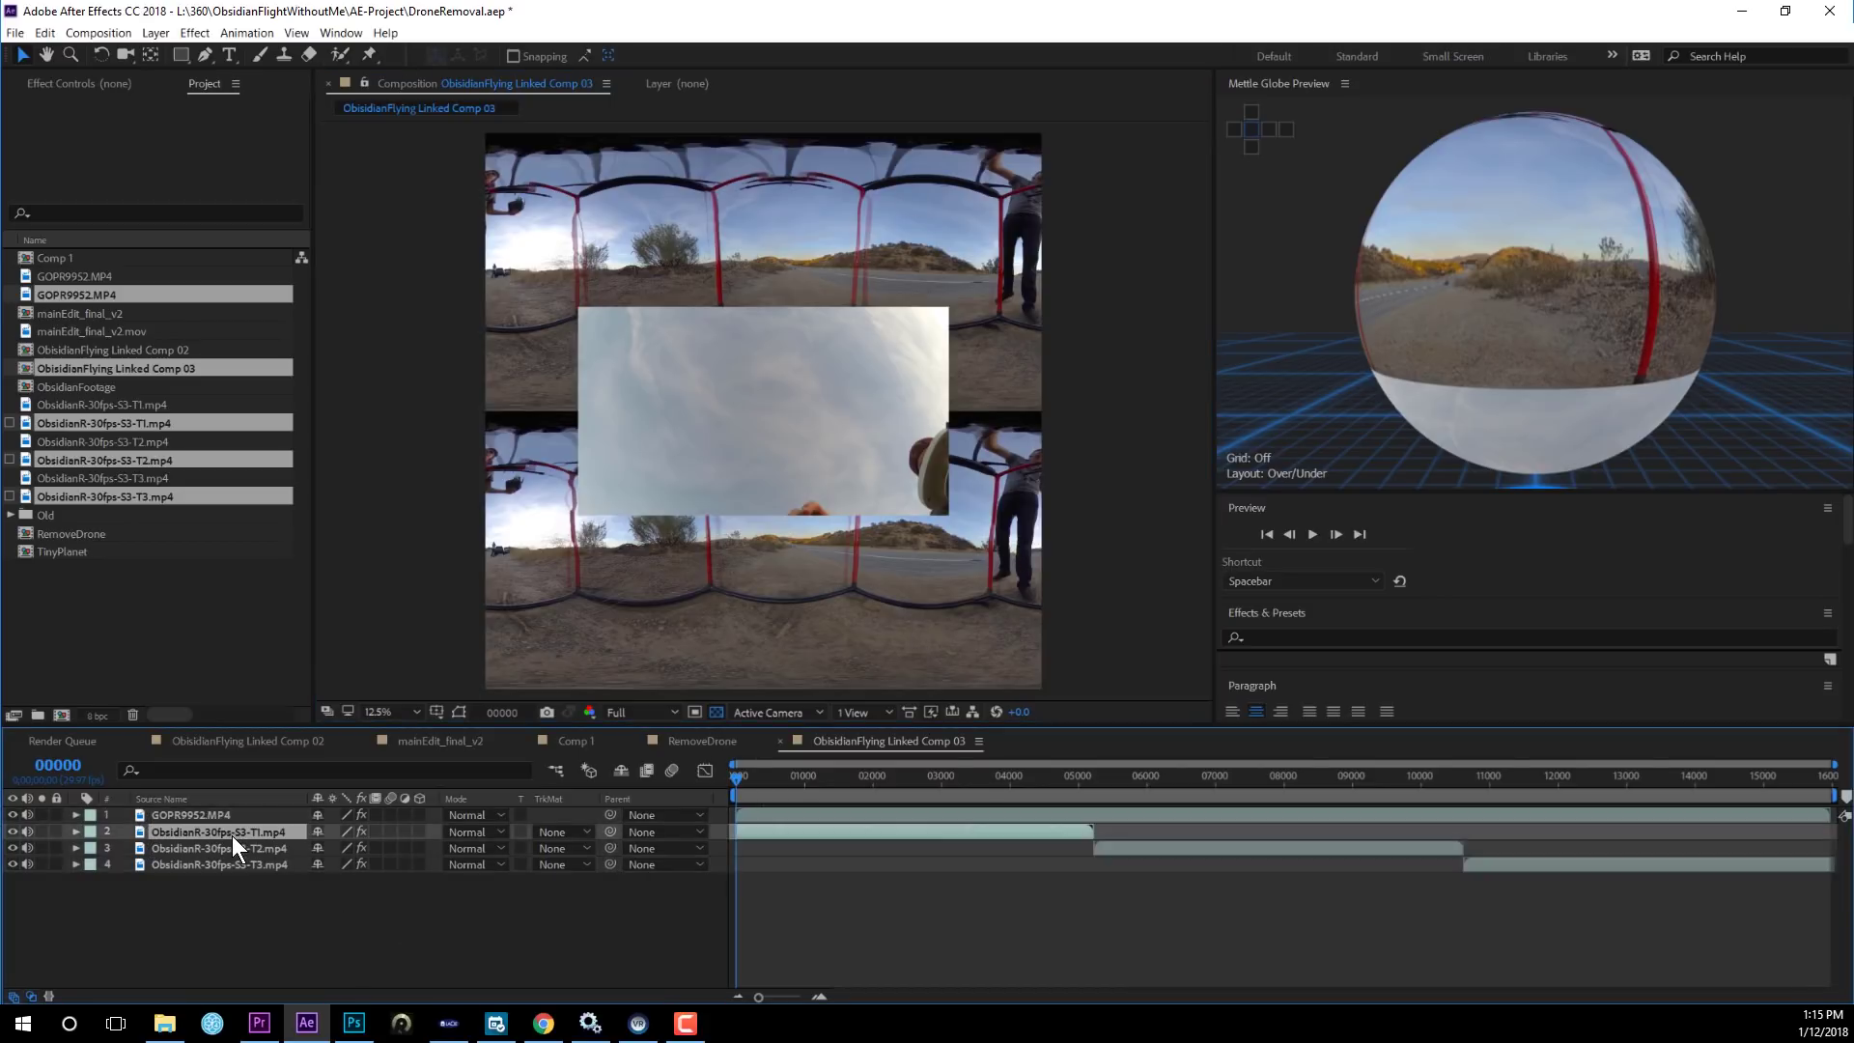
{"action": "left_click", "coordinate": [232, 862], "text": "shift"}
{"action": "right_click", "coordinate": [232, 862]}
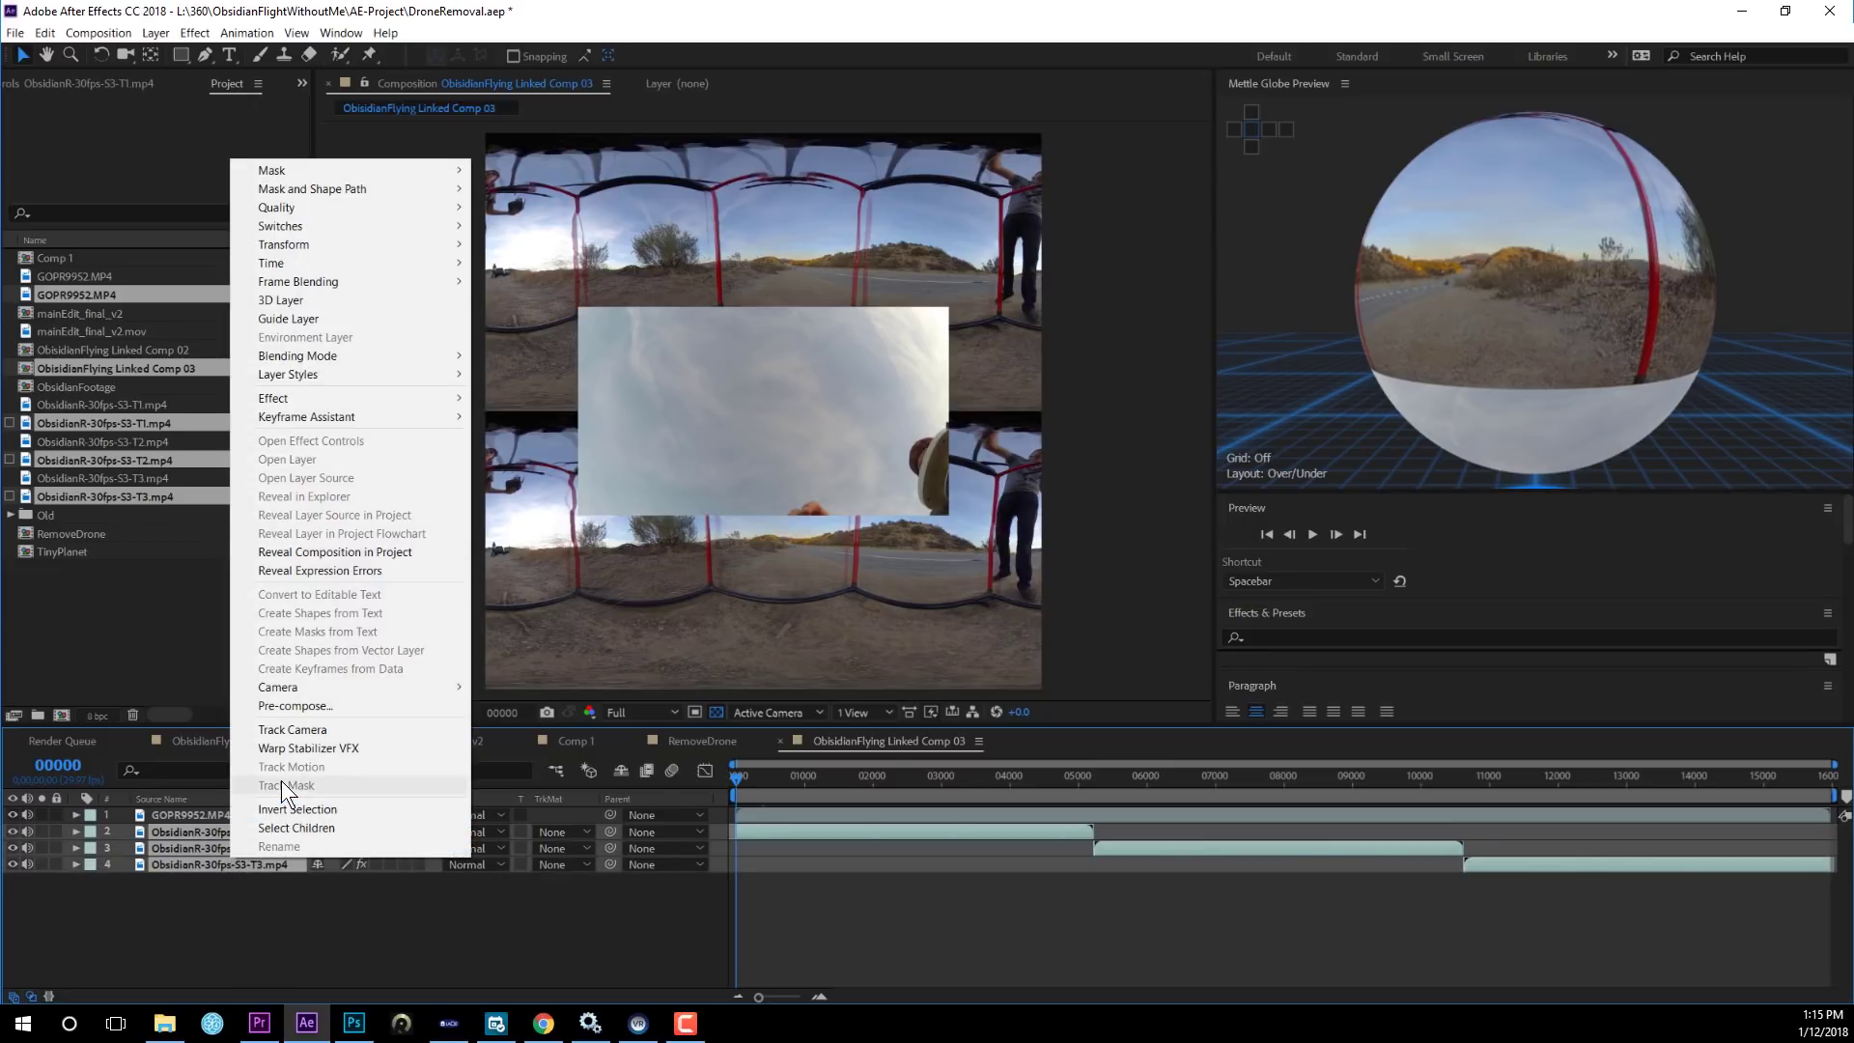
{"action": "left_click", "coordinate": [289, 705]}
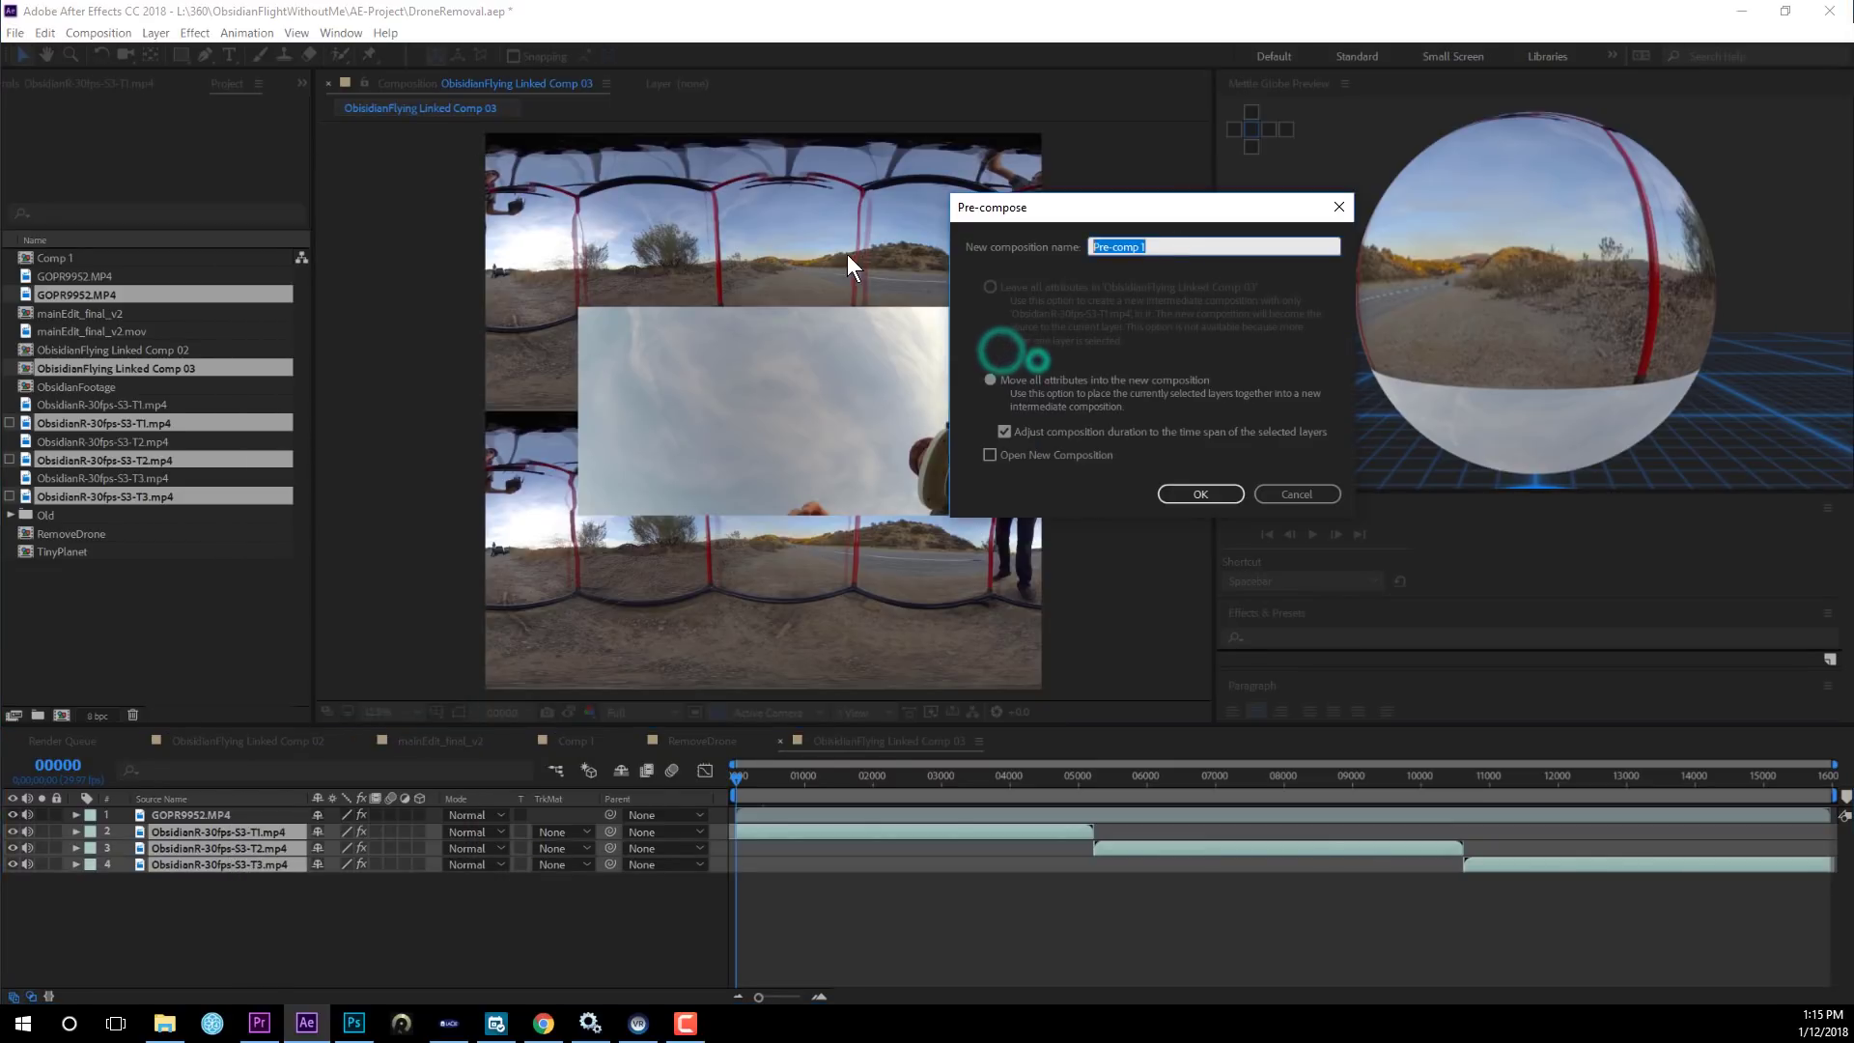
{"action": "type", "text": "Obsidian"}
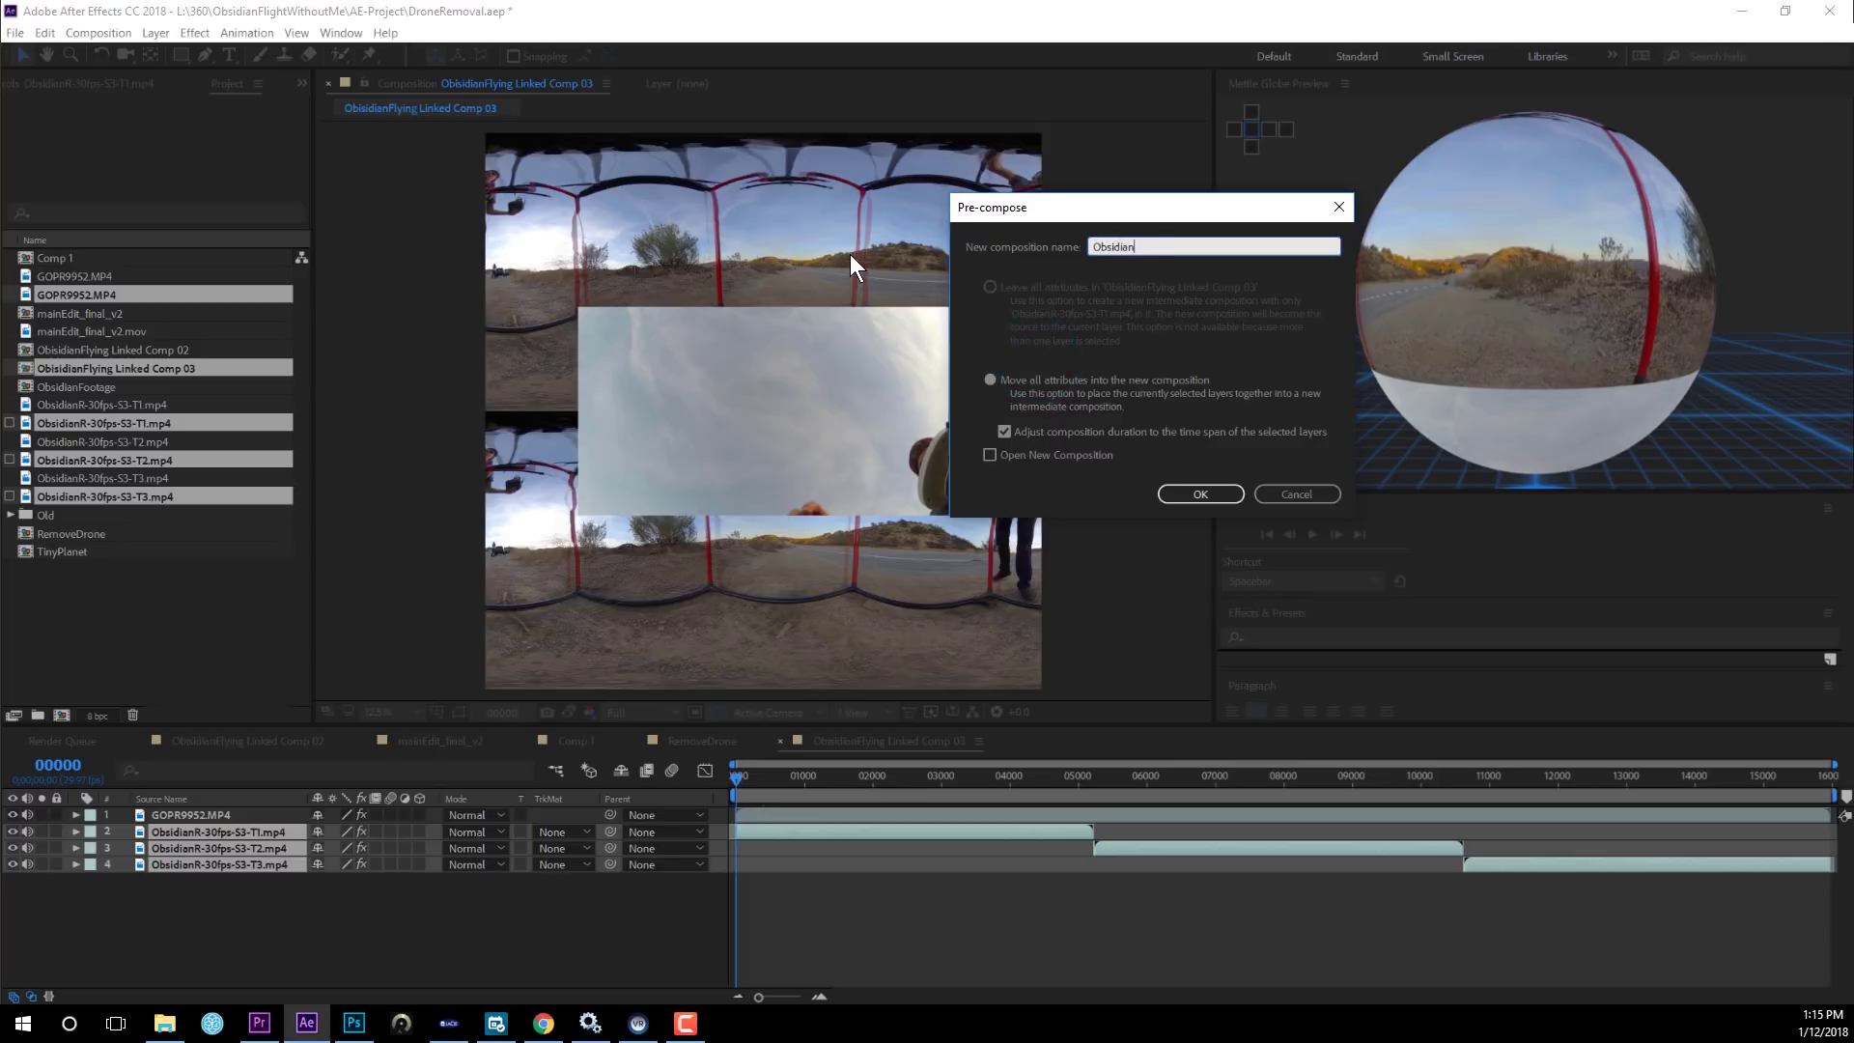
{"action": "type", "text": "S-2"}
{"action": "left_click", "coordinate": [1186, 497]}
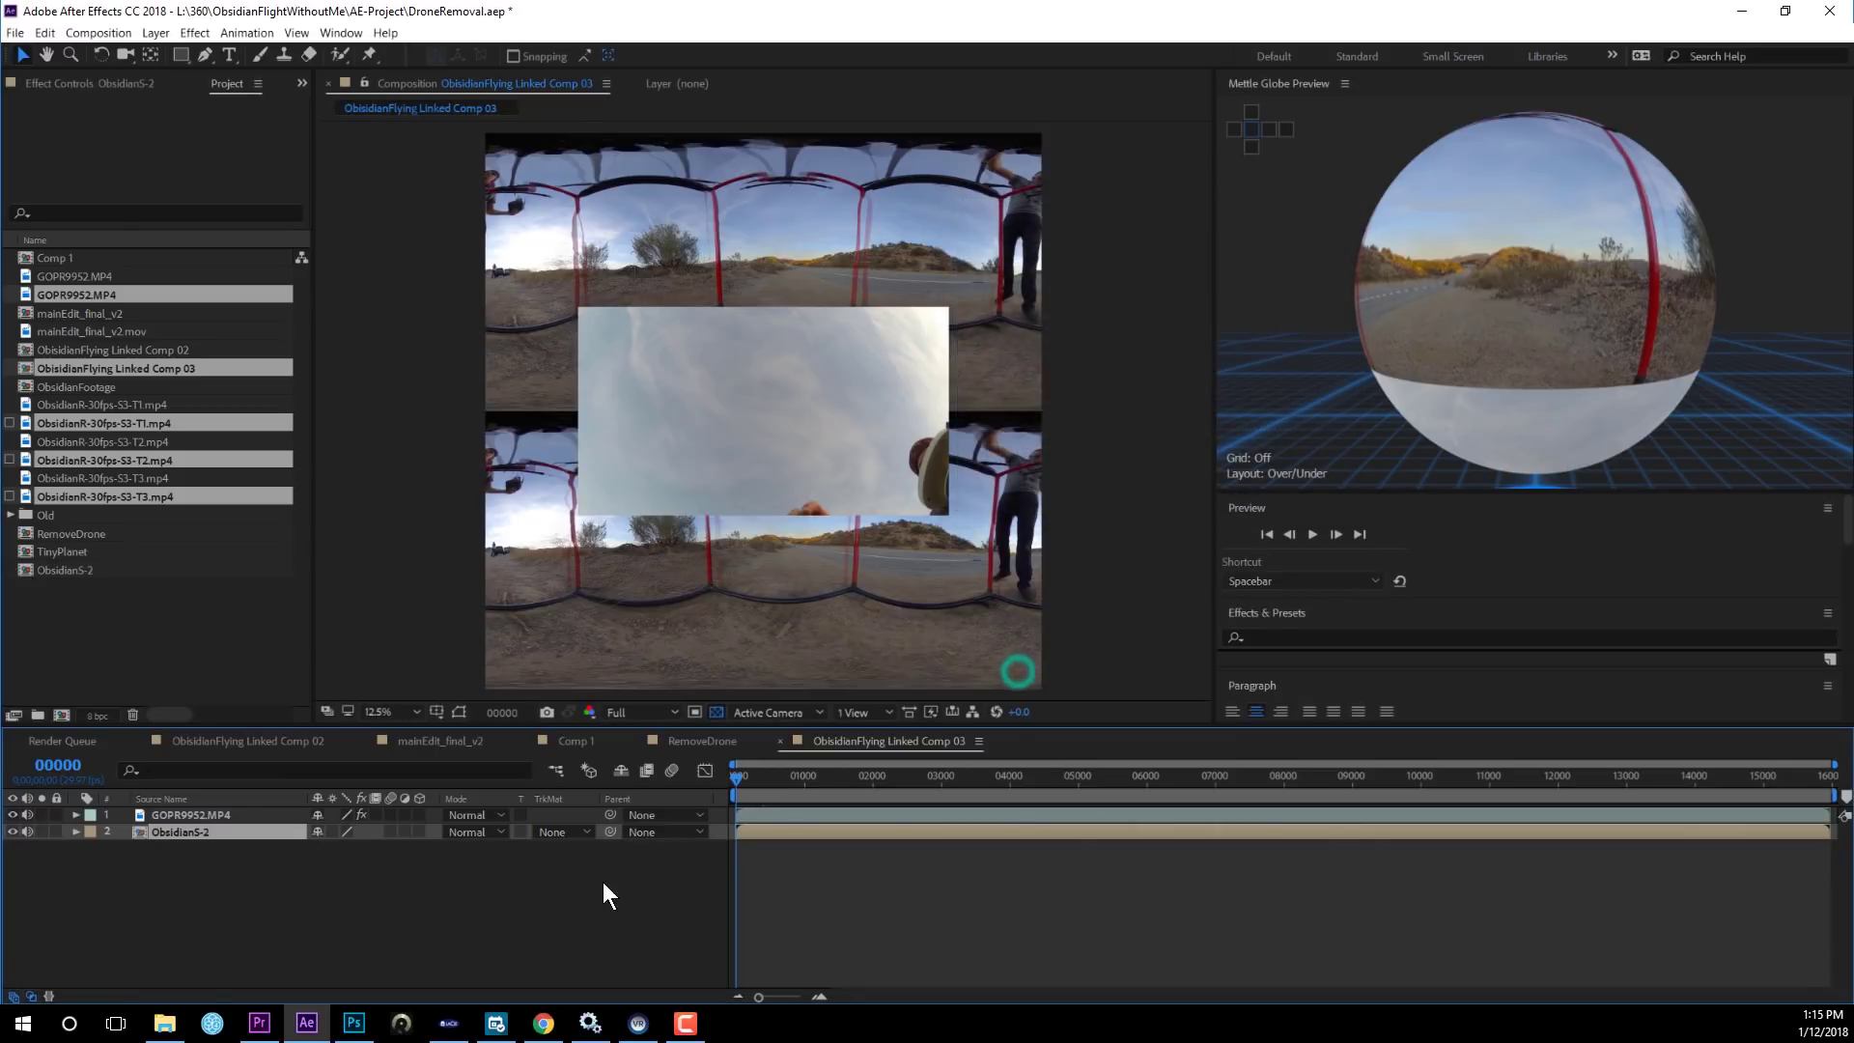
Move the current time to frame 04470 and set the composition preview resolution to Quarter.
{"action": "left_click", "coordinate": [192, 828]}
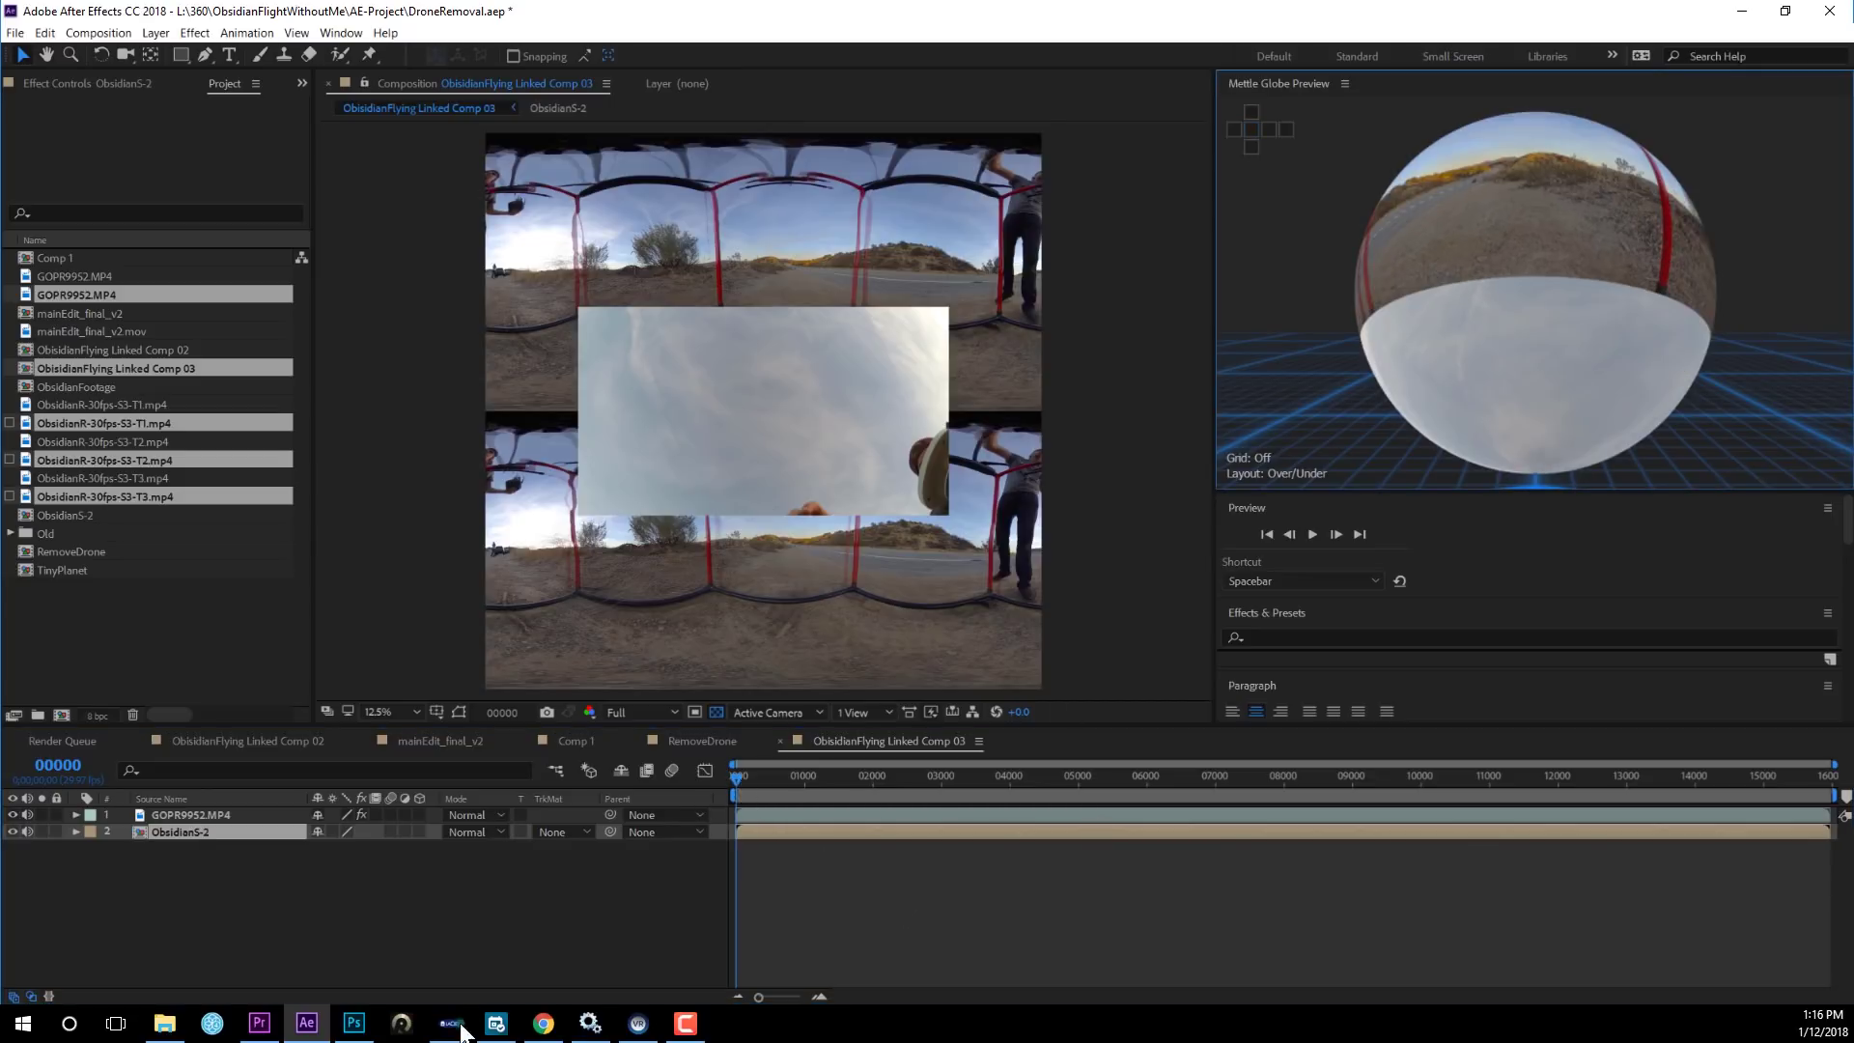
{"action": "left_click_drag", "start_coordinate": [747, 789], "coordinate": [1042, 784]}
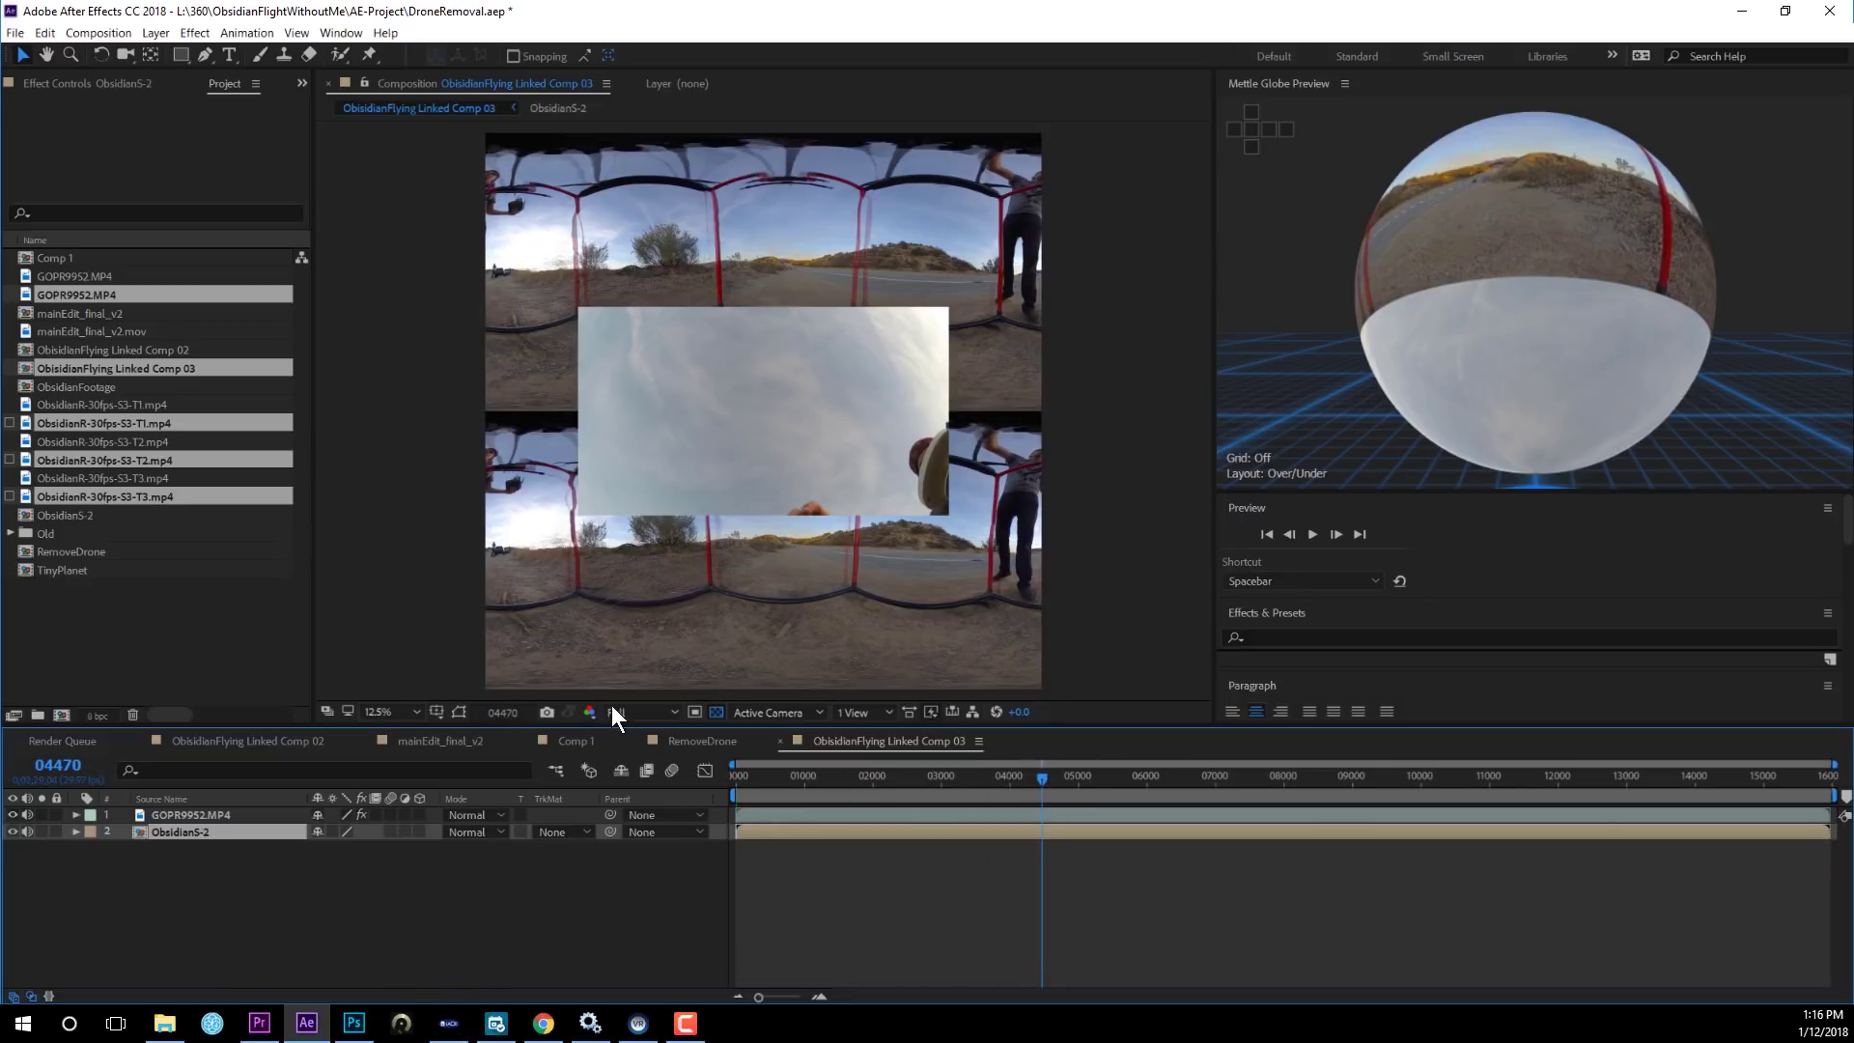
{"action": "left_click", "coordinate": [645, 711]}
{"action": "left_click", "coordinate": [637, 809]}
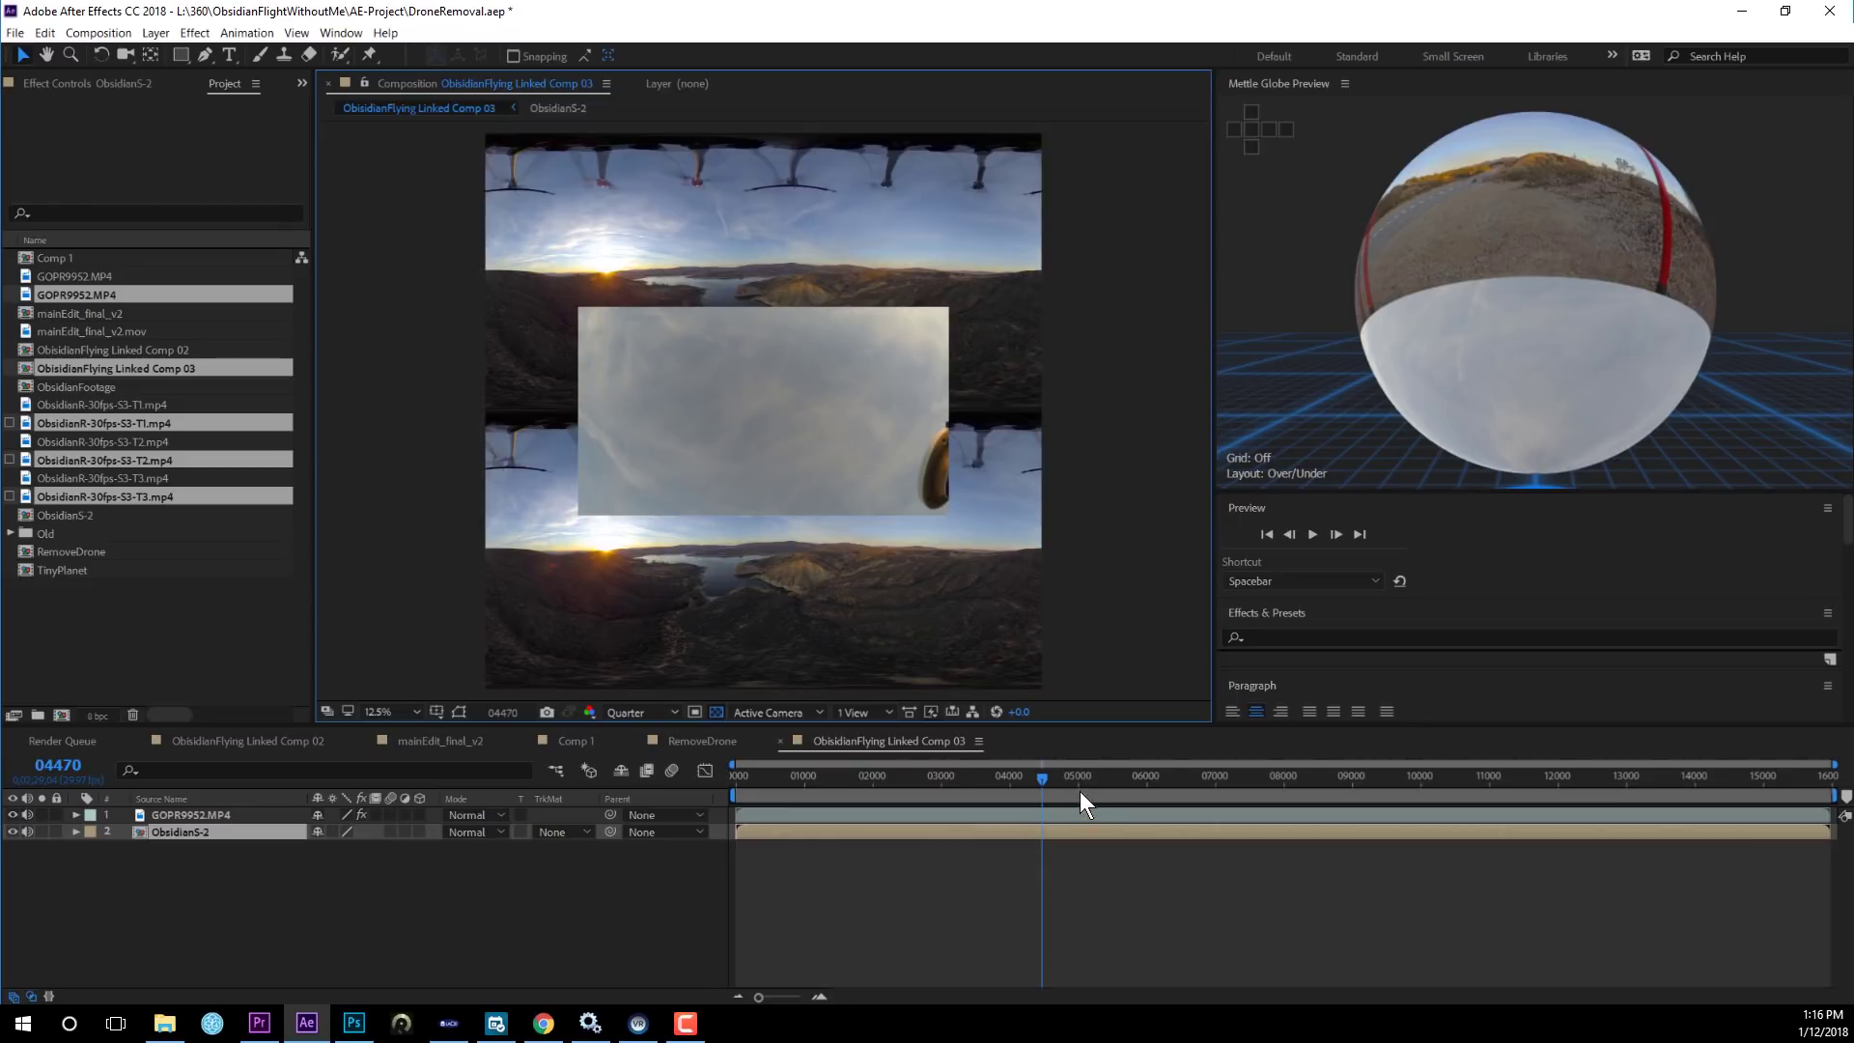
{"action": "left_click", "coordinate": [1043, 775]}
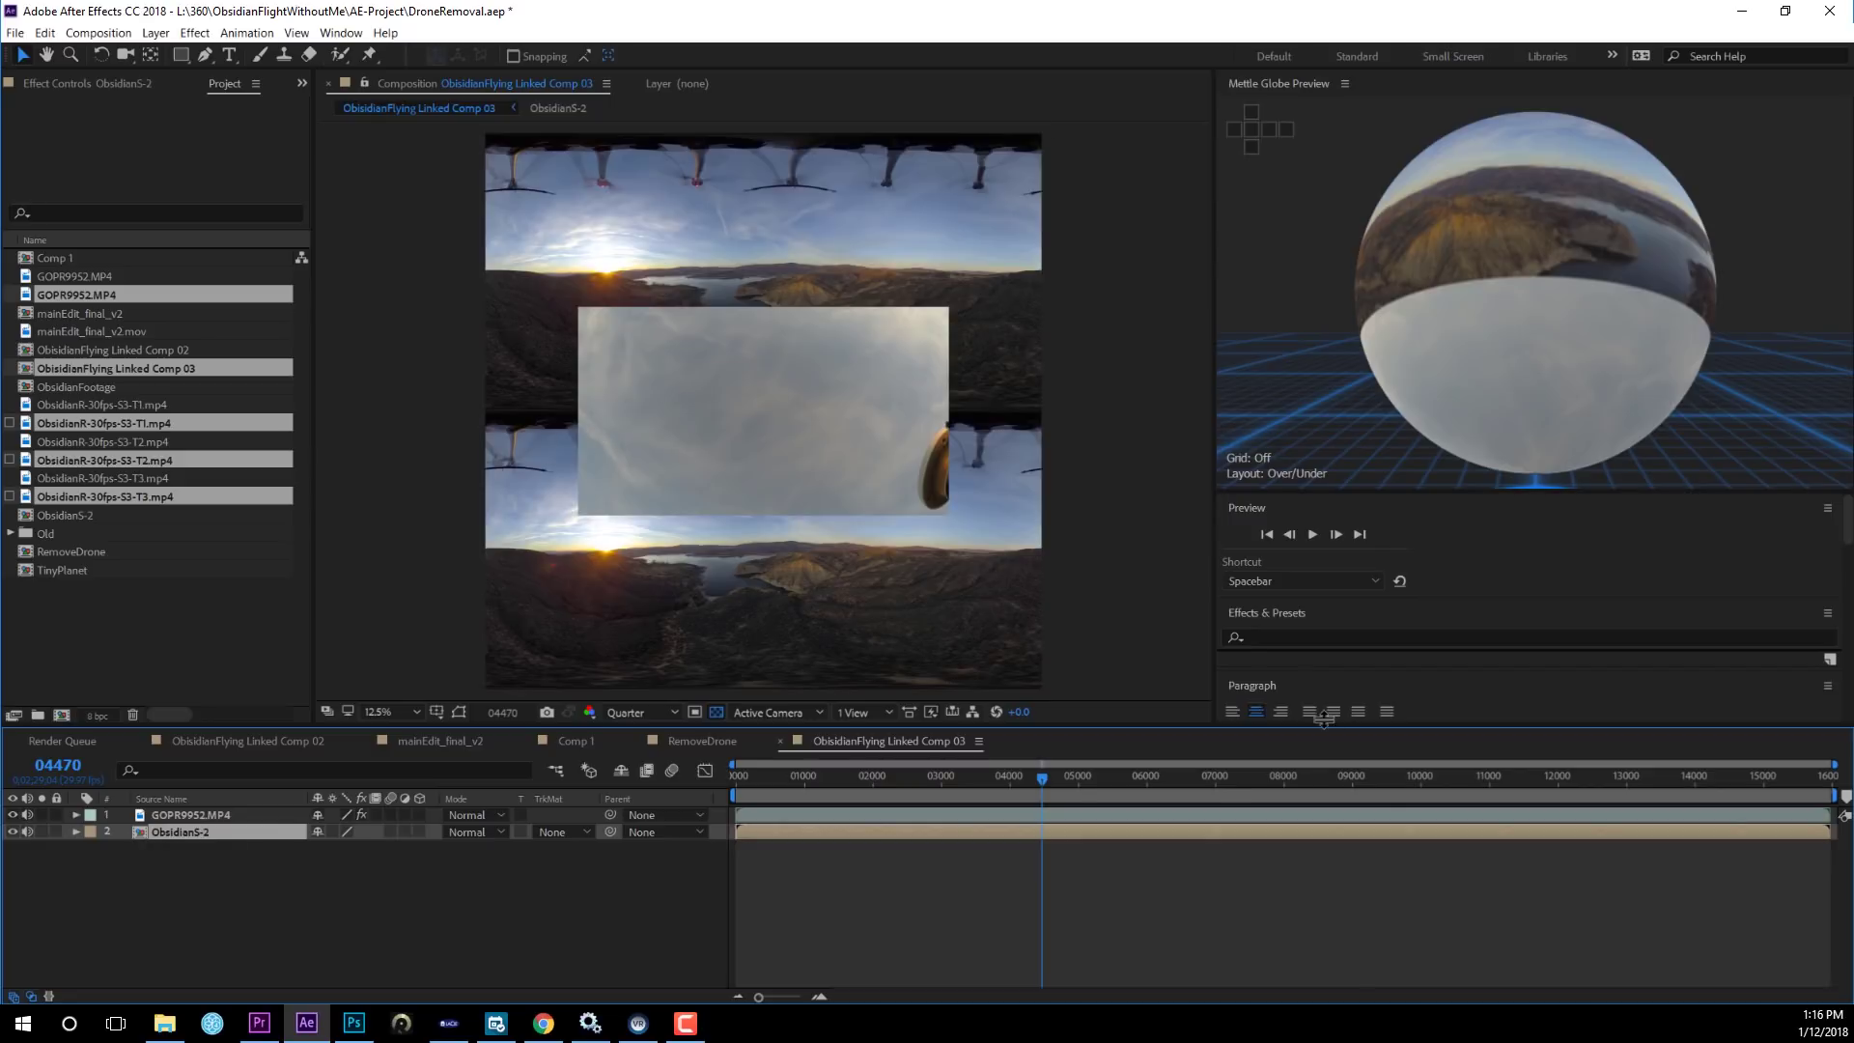
Search the effects for mocha and apply mocha VR to the ObsidianS-2 layer.
{"action": "left_click", "coordinate": [1279, 637]}
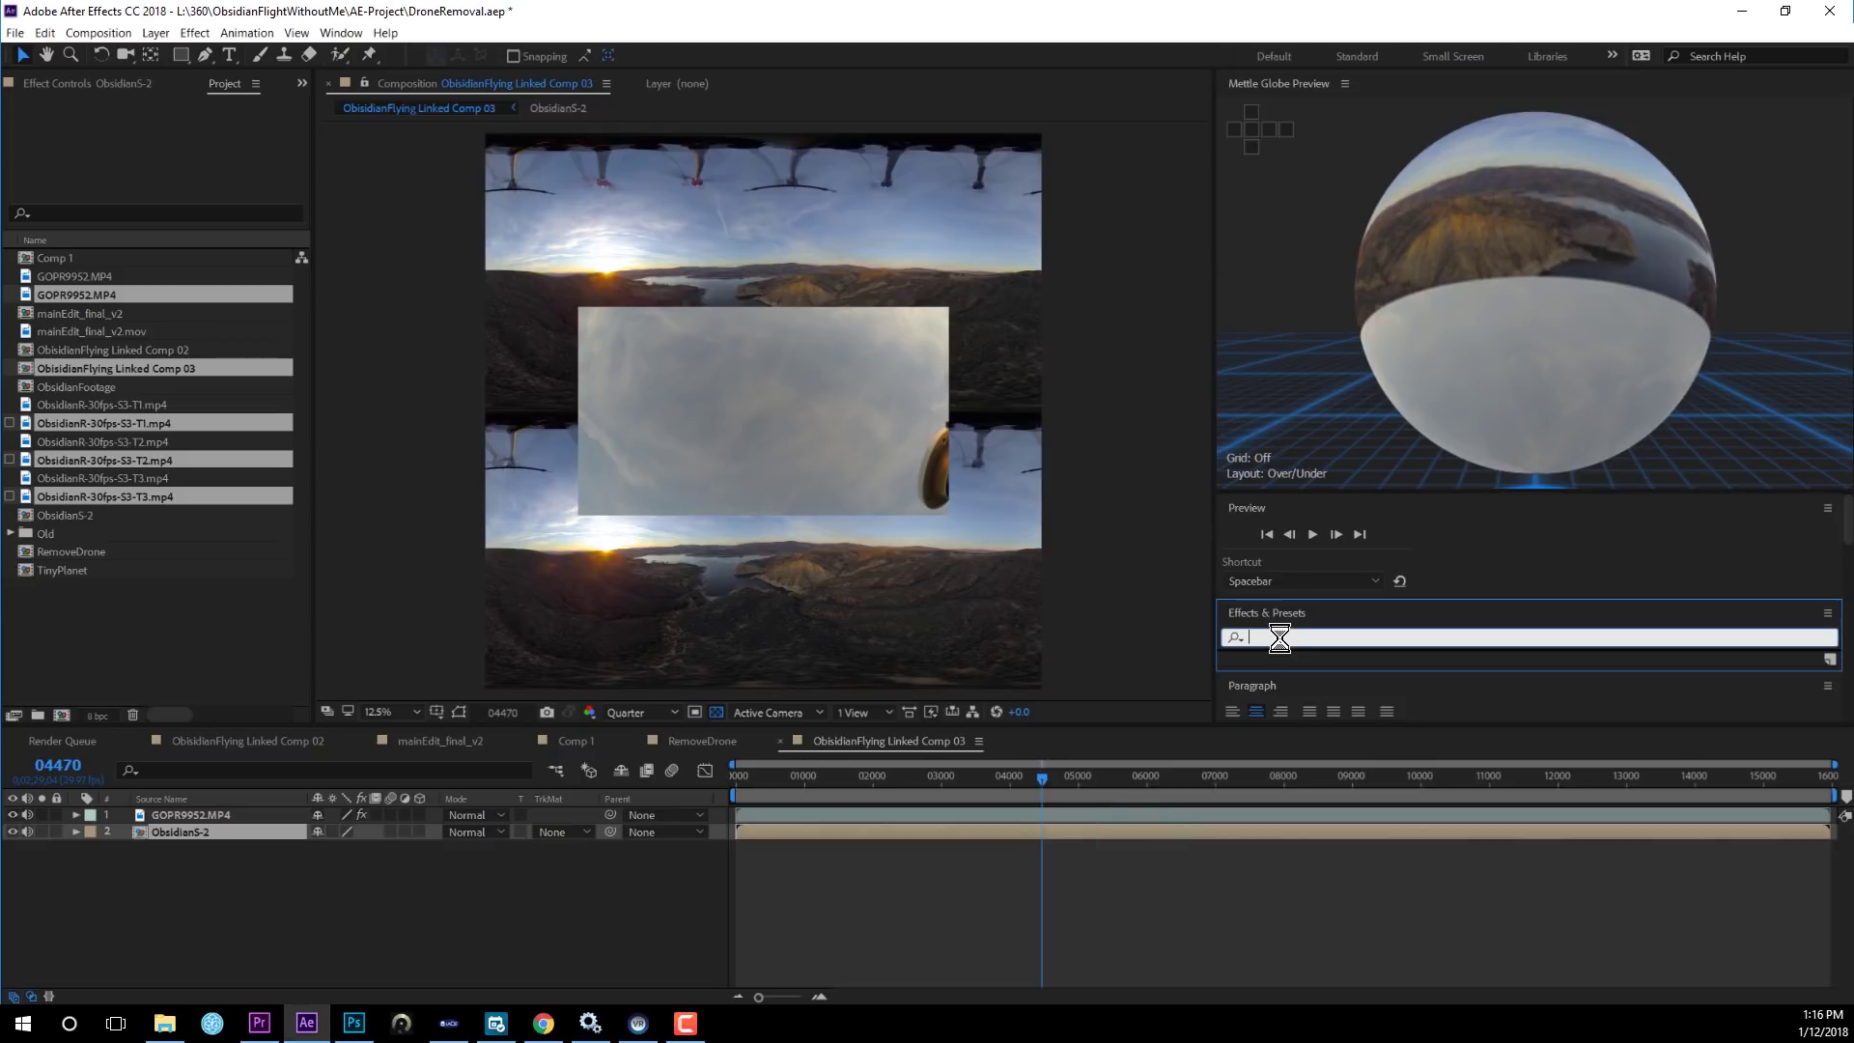
{"action": "type", "text": "mocha"}
{"action": "left_click", "coordinate": [1304, 719]}
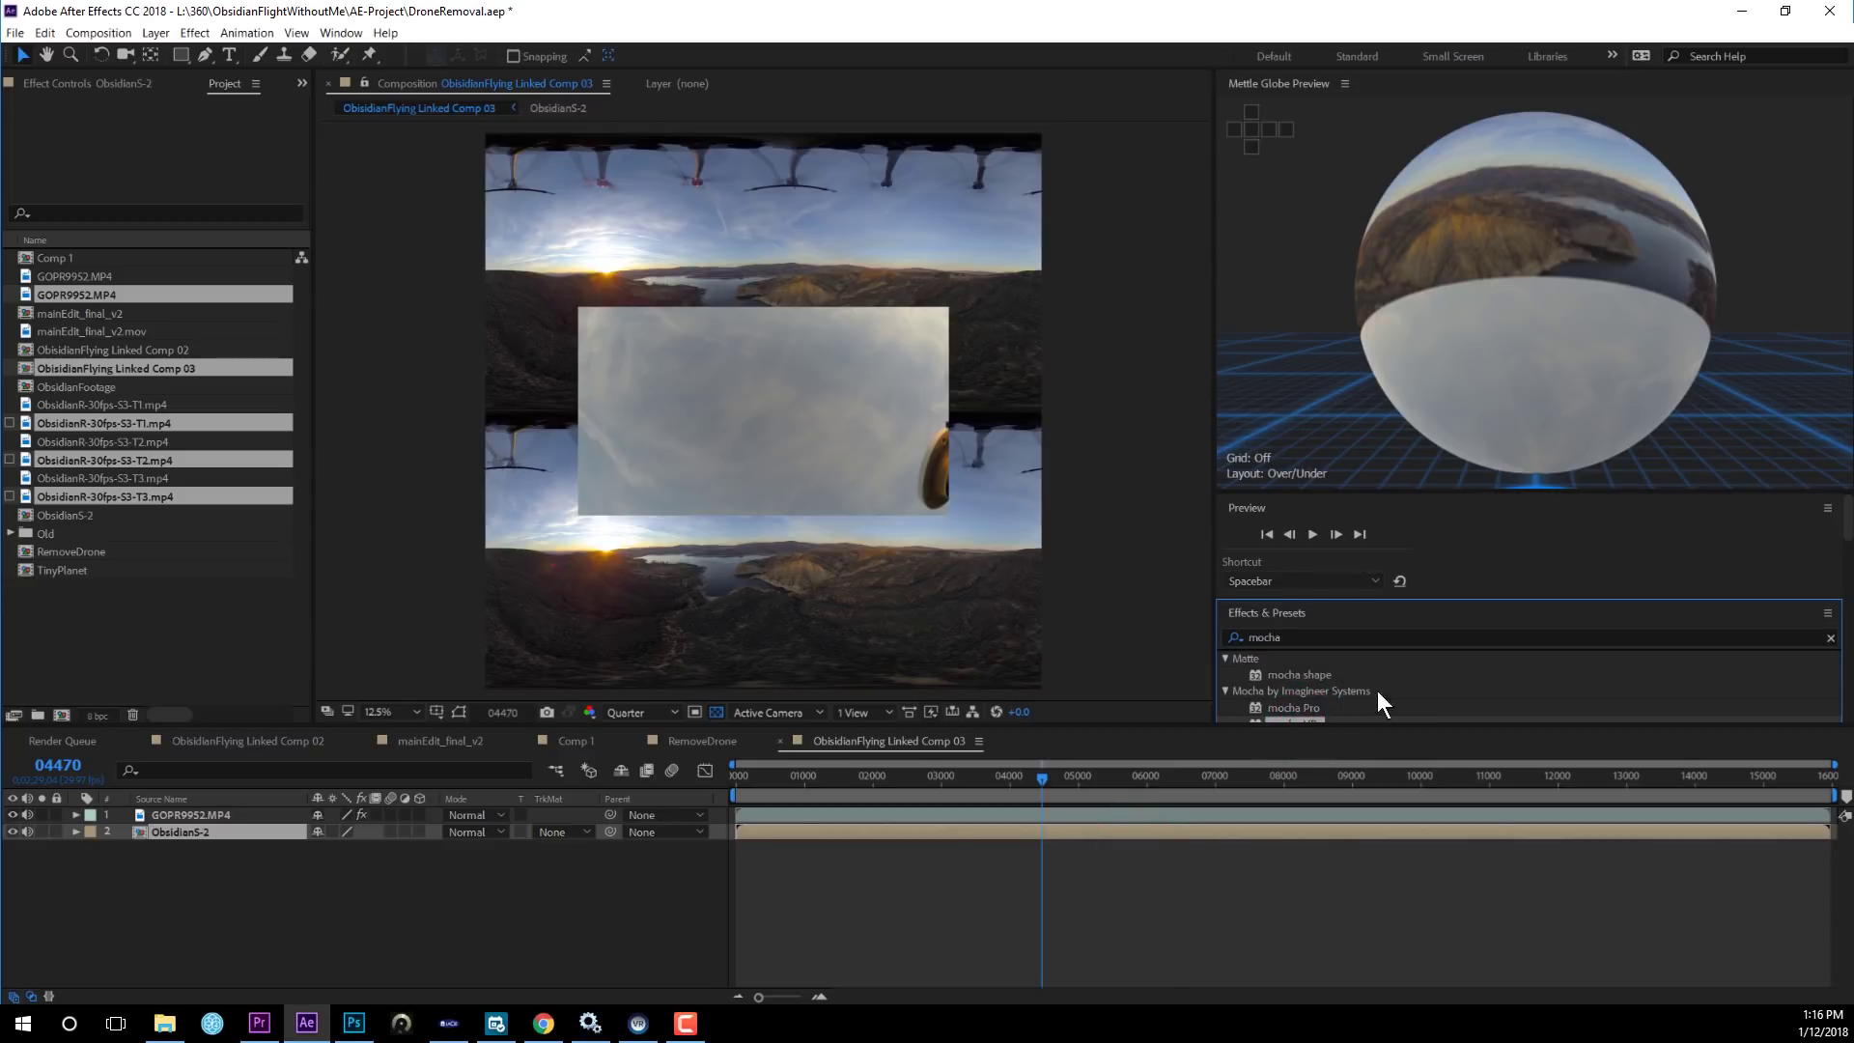
{"action": "scroll", "coordinate": [1377, 691], "scroll_direction": "down", "scroll_amount": 1}
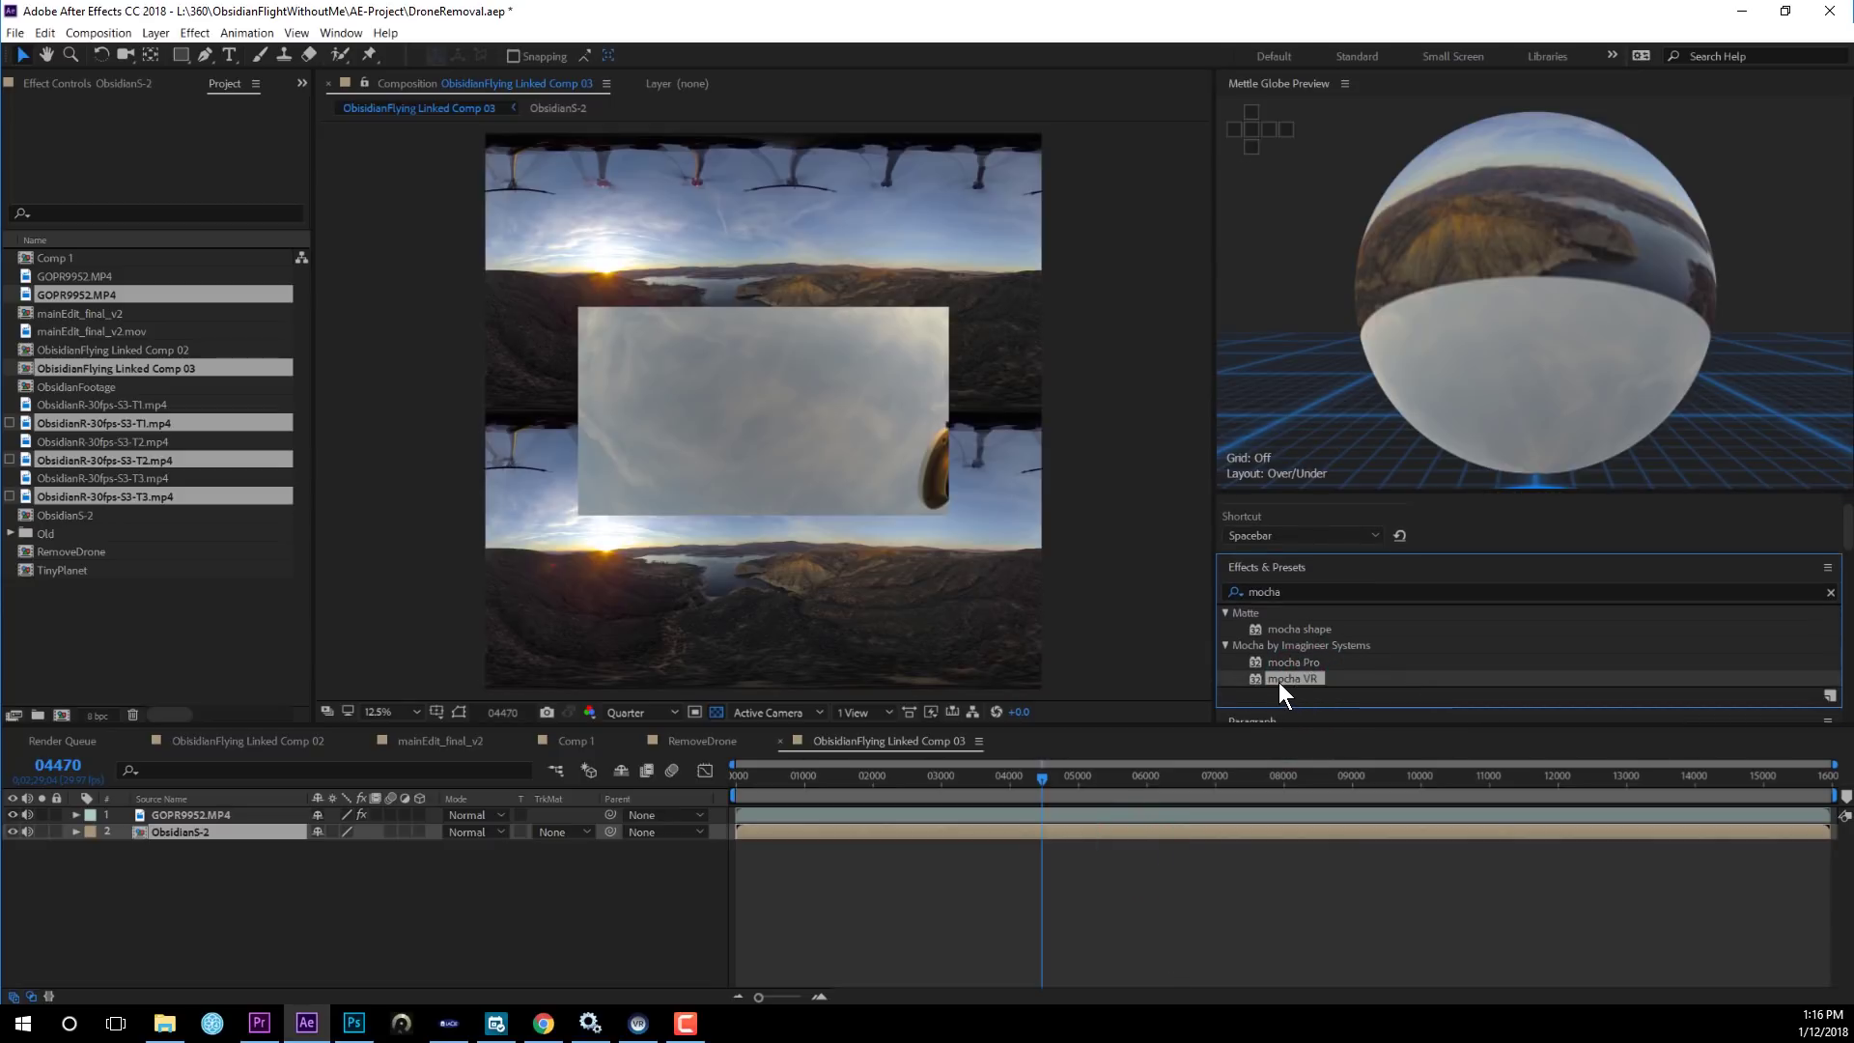
{"action": "left_click_drag", "start_coordinate": [1276, 681], "coordinate": [819, 831]}
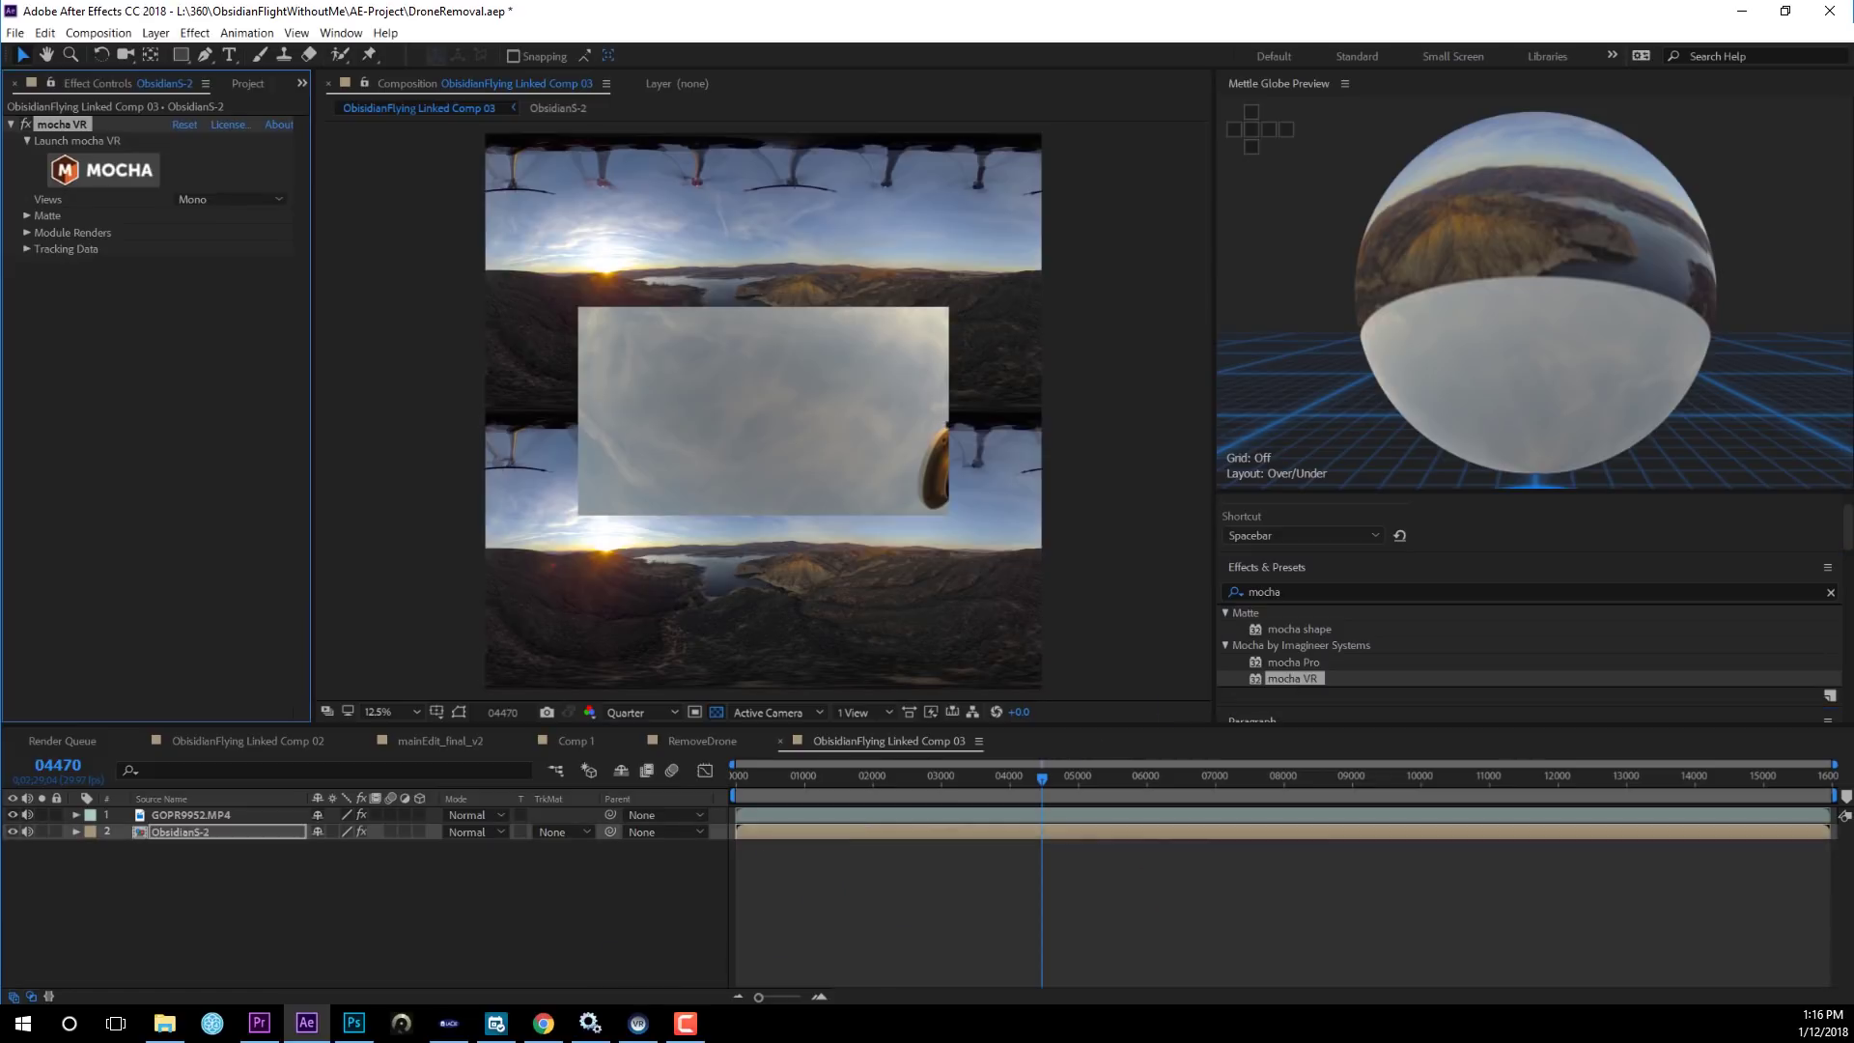
Set the mocha VR Views option to Top/Bottom and enable rendering of the Lens: Undistort module.
{"action": "left_click", "coordinate": [136, 301]}
{"action": "left_click", "coordinate": [220, 197]}
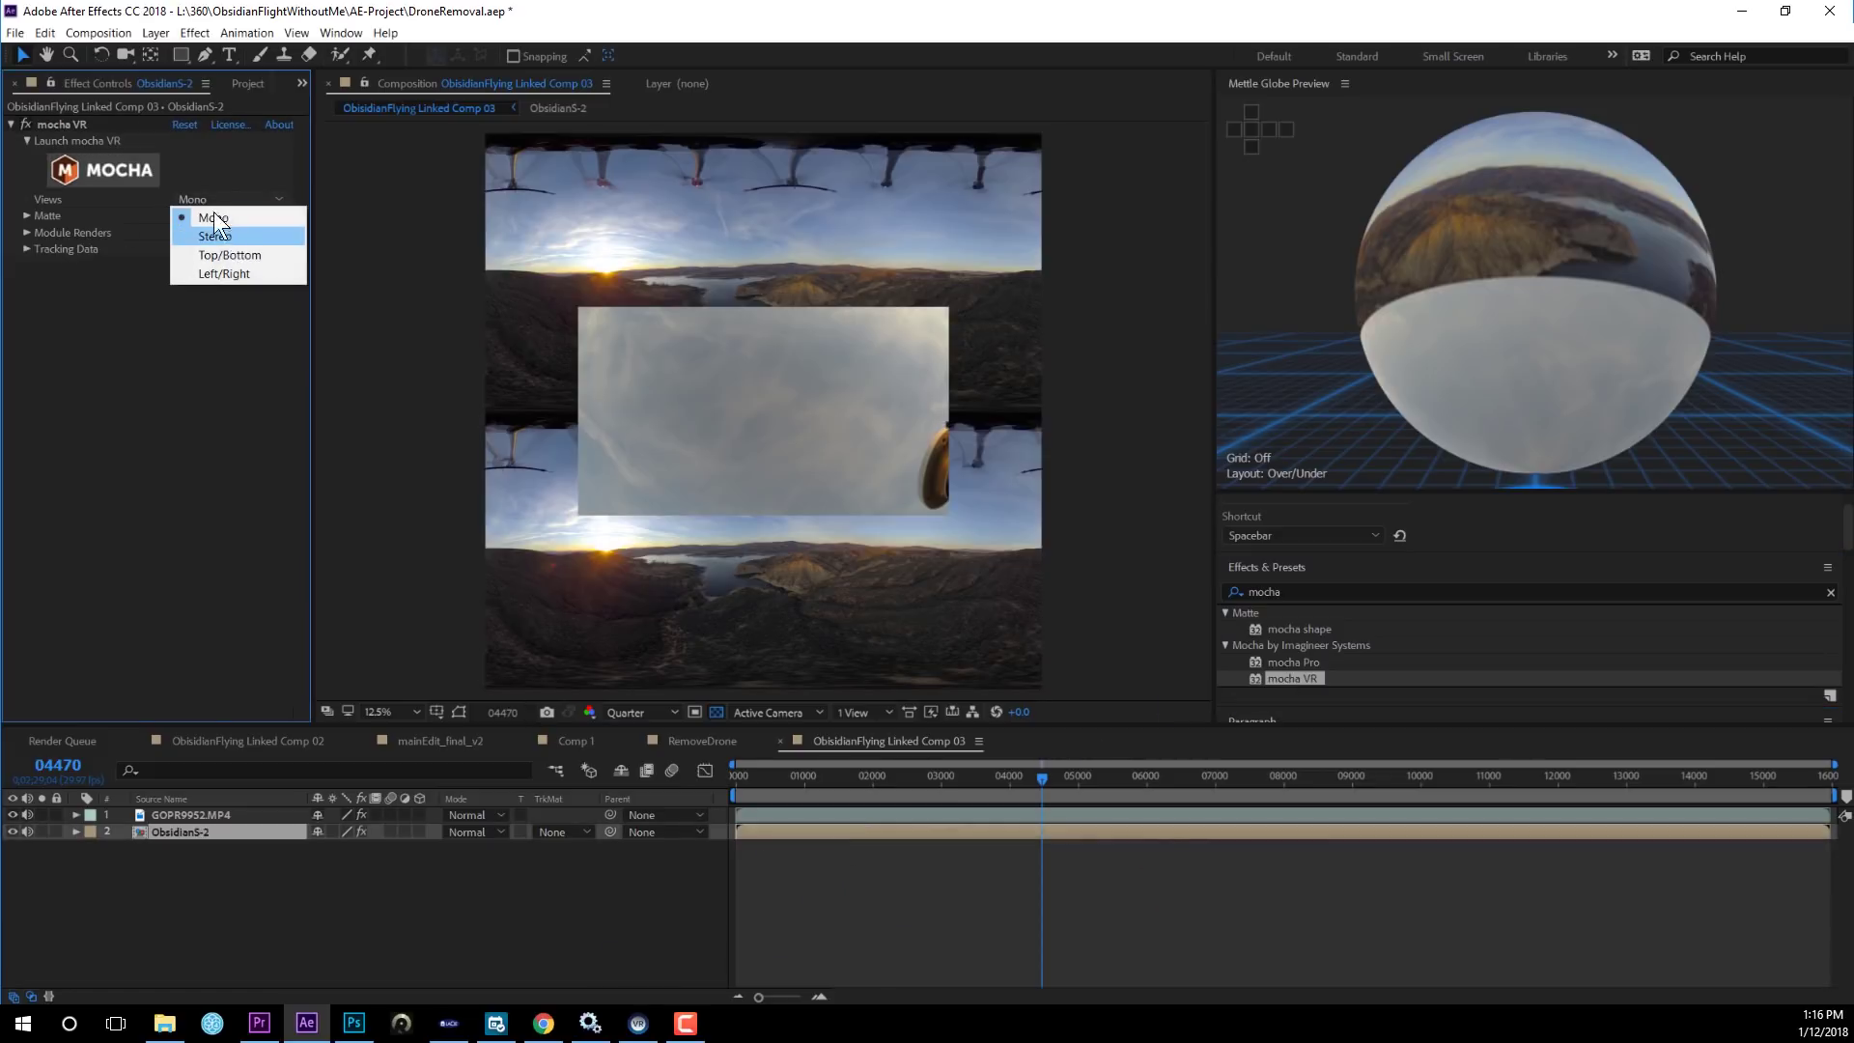
{"action": "left_click", "coordinate": [222, 254]}
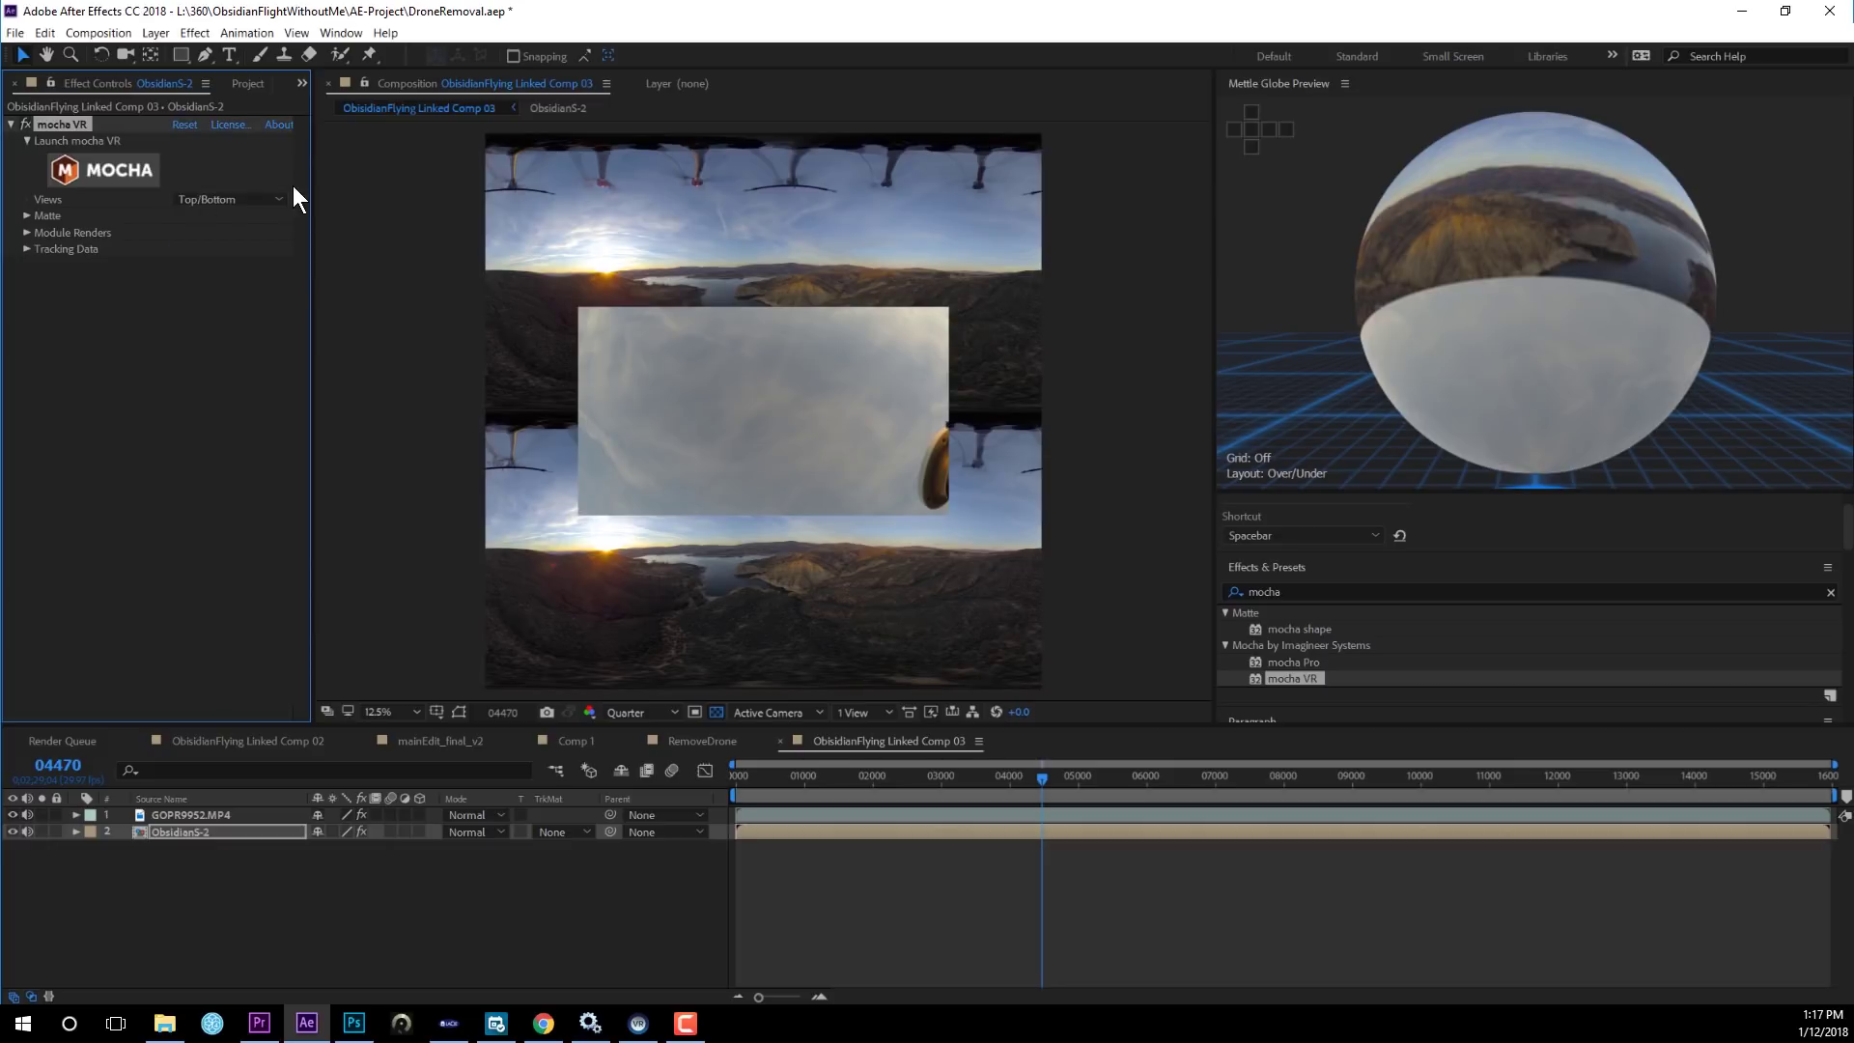
{"action": "left_click", "coordinate": [27, 232]}
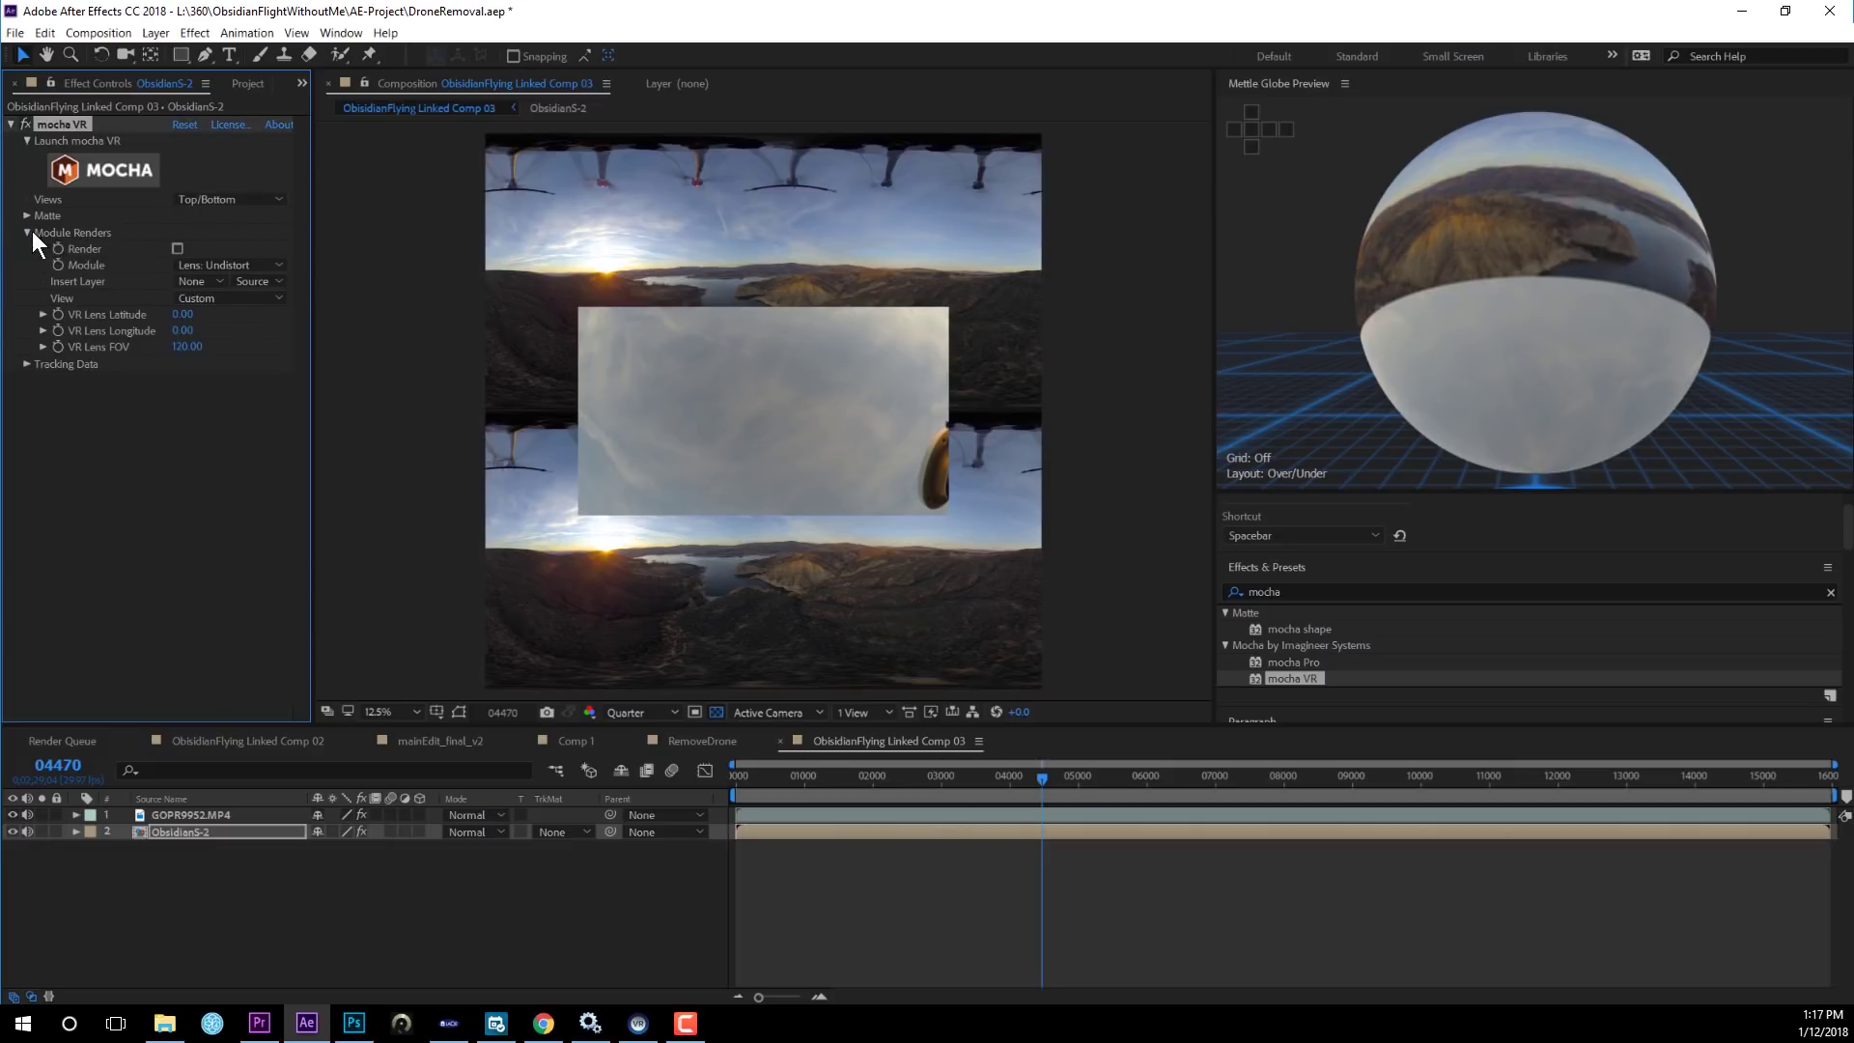
{"action": "left_click", "coordinate": [176, 248]}
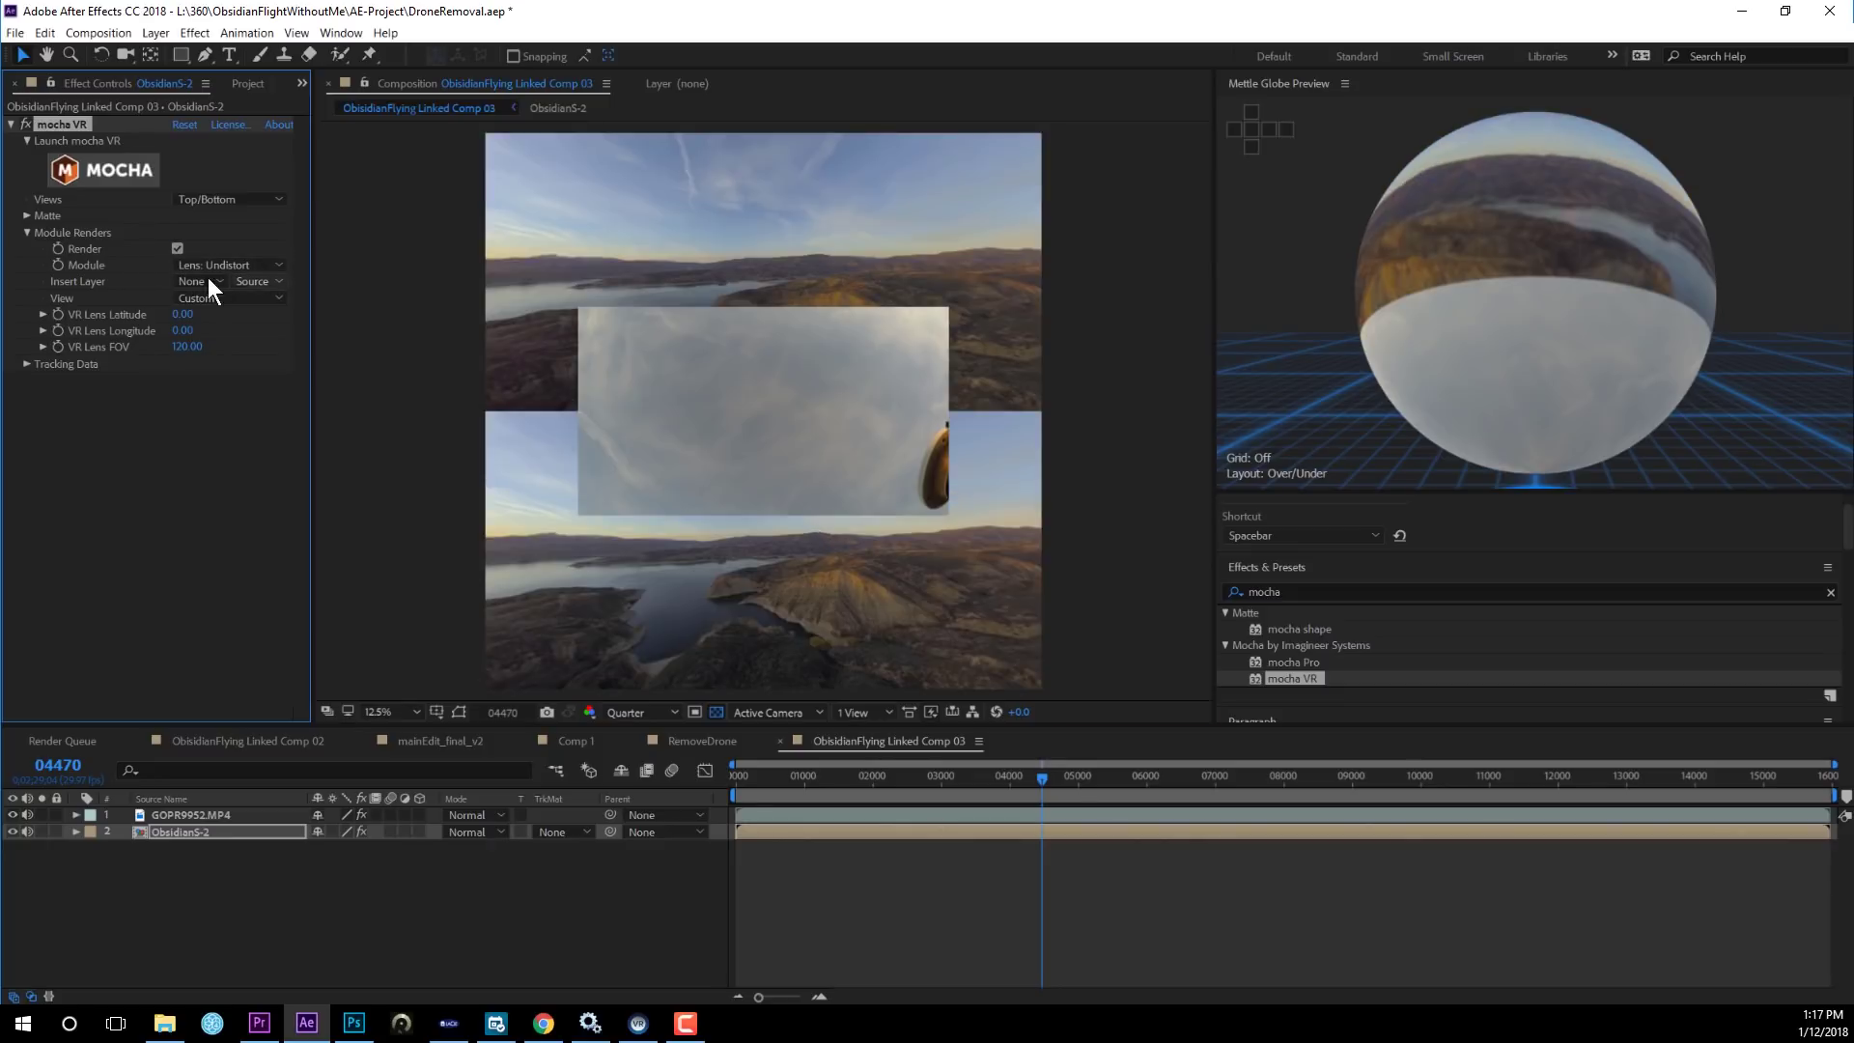
Point the mocha VR lens view at Zenith (top) and widen the VR Lens FOV to 150.
{"action": "left_click", "coordinate": [282, 298]}
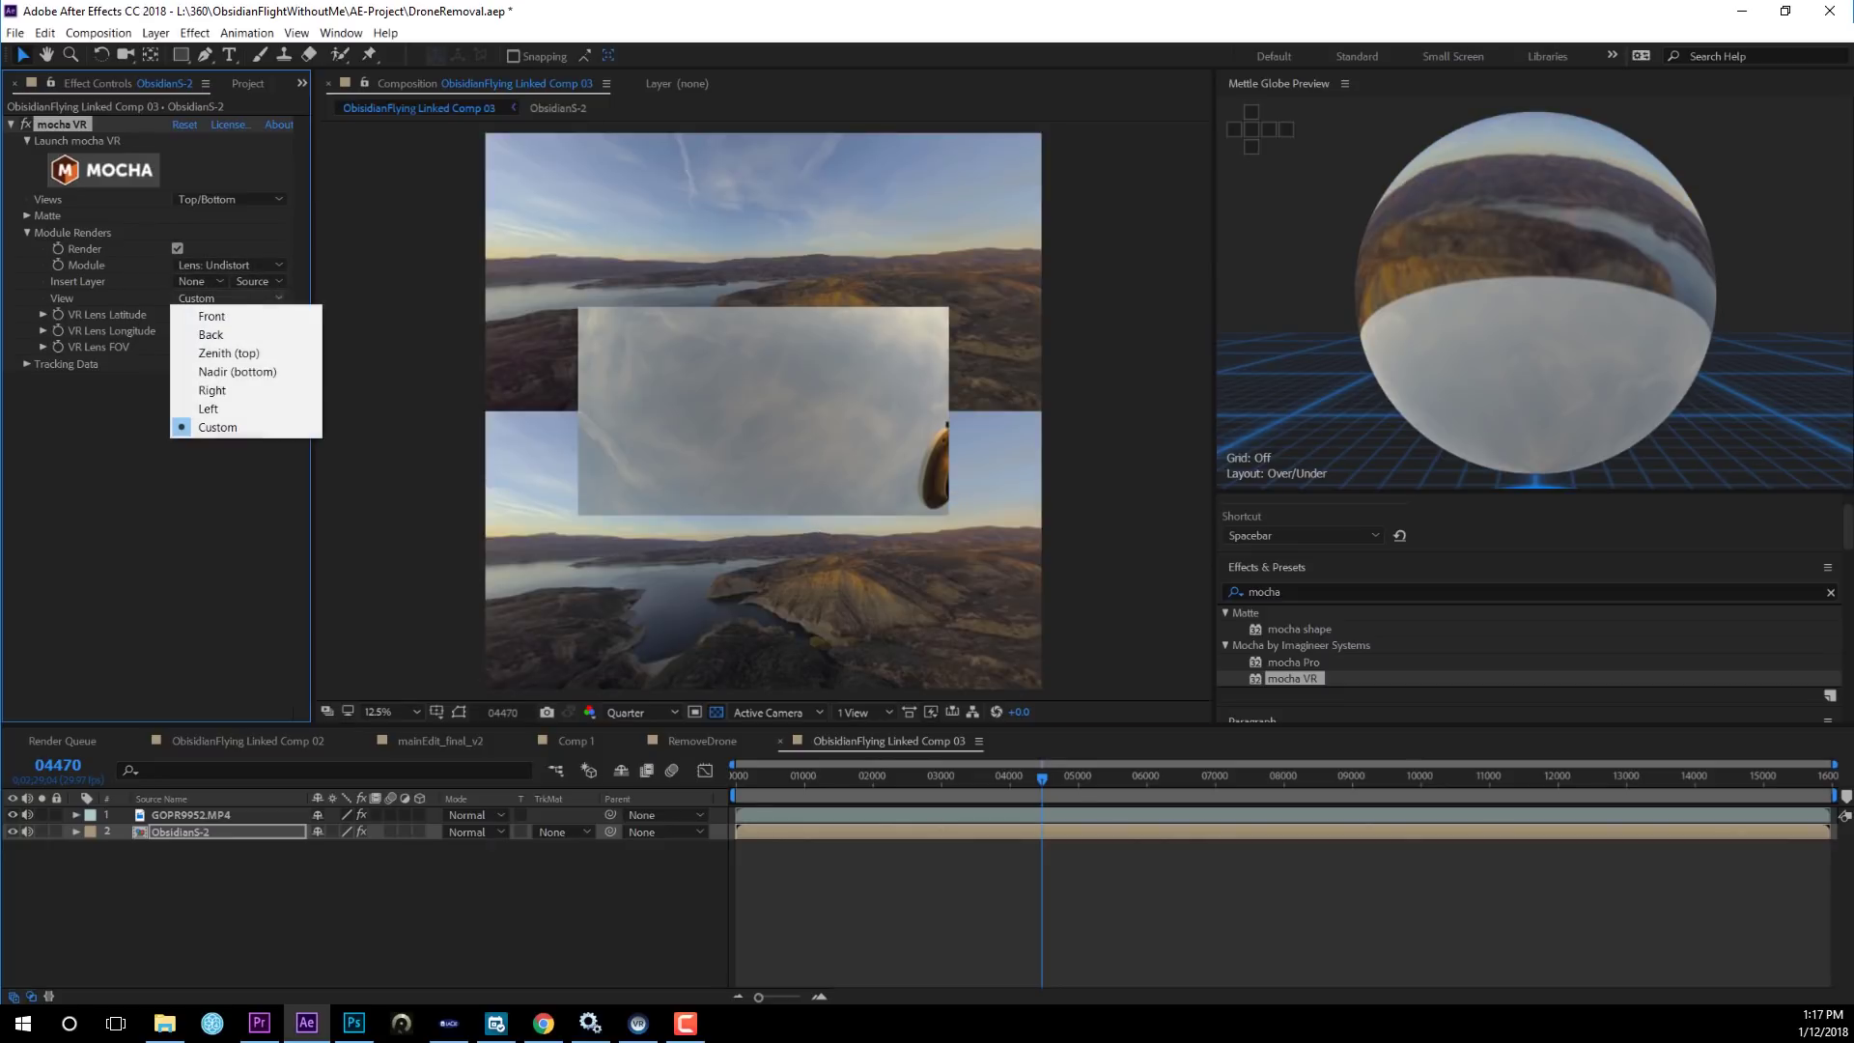
{"action": "left_click", "coordinate": [224, 355]}
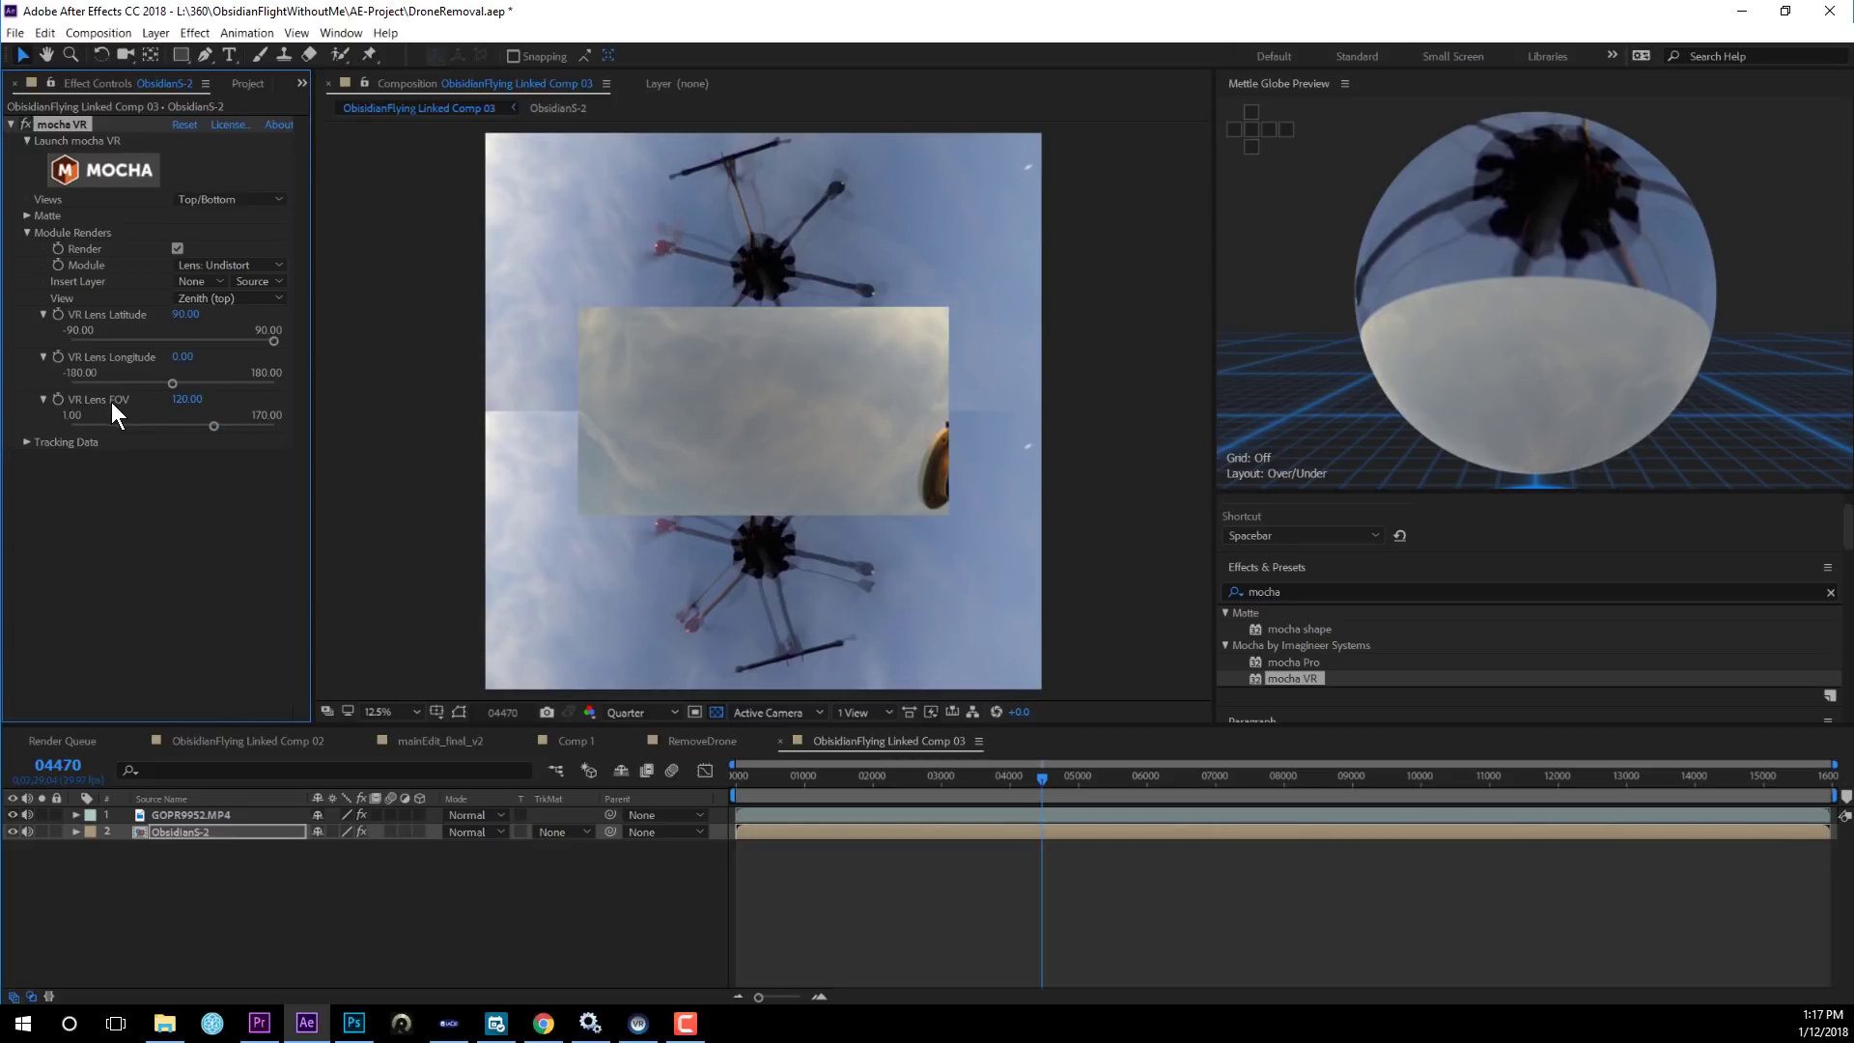
{"action": "left_click_drag", "start_coordinate": [212, 427], "coordinate": [249, 425]}
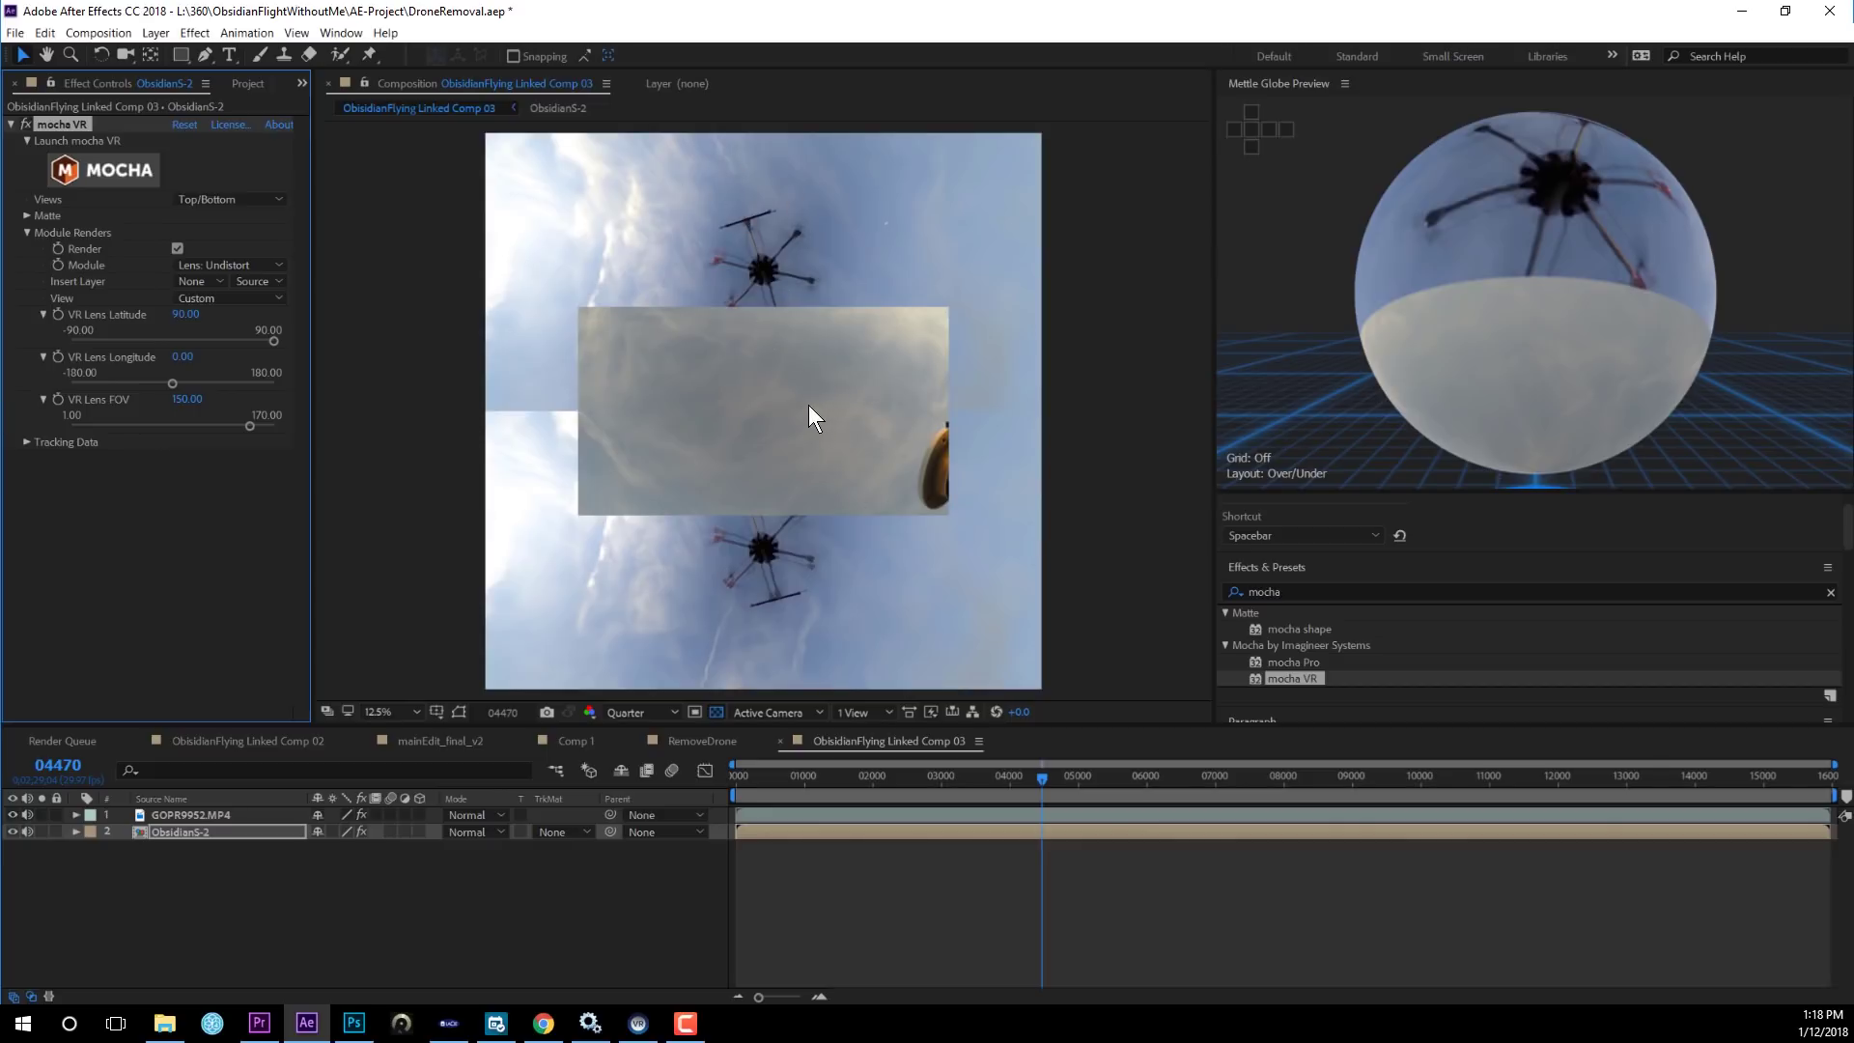
Select the GOPR9952.MP4 layer and move the current time to frame 07093.
{"action": "left_click", "coordinate": [779, 404]}
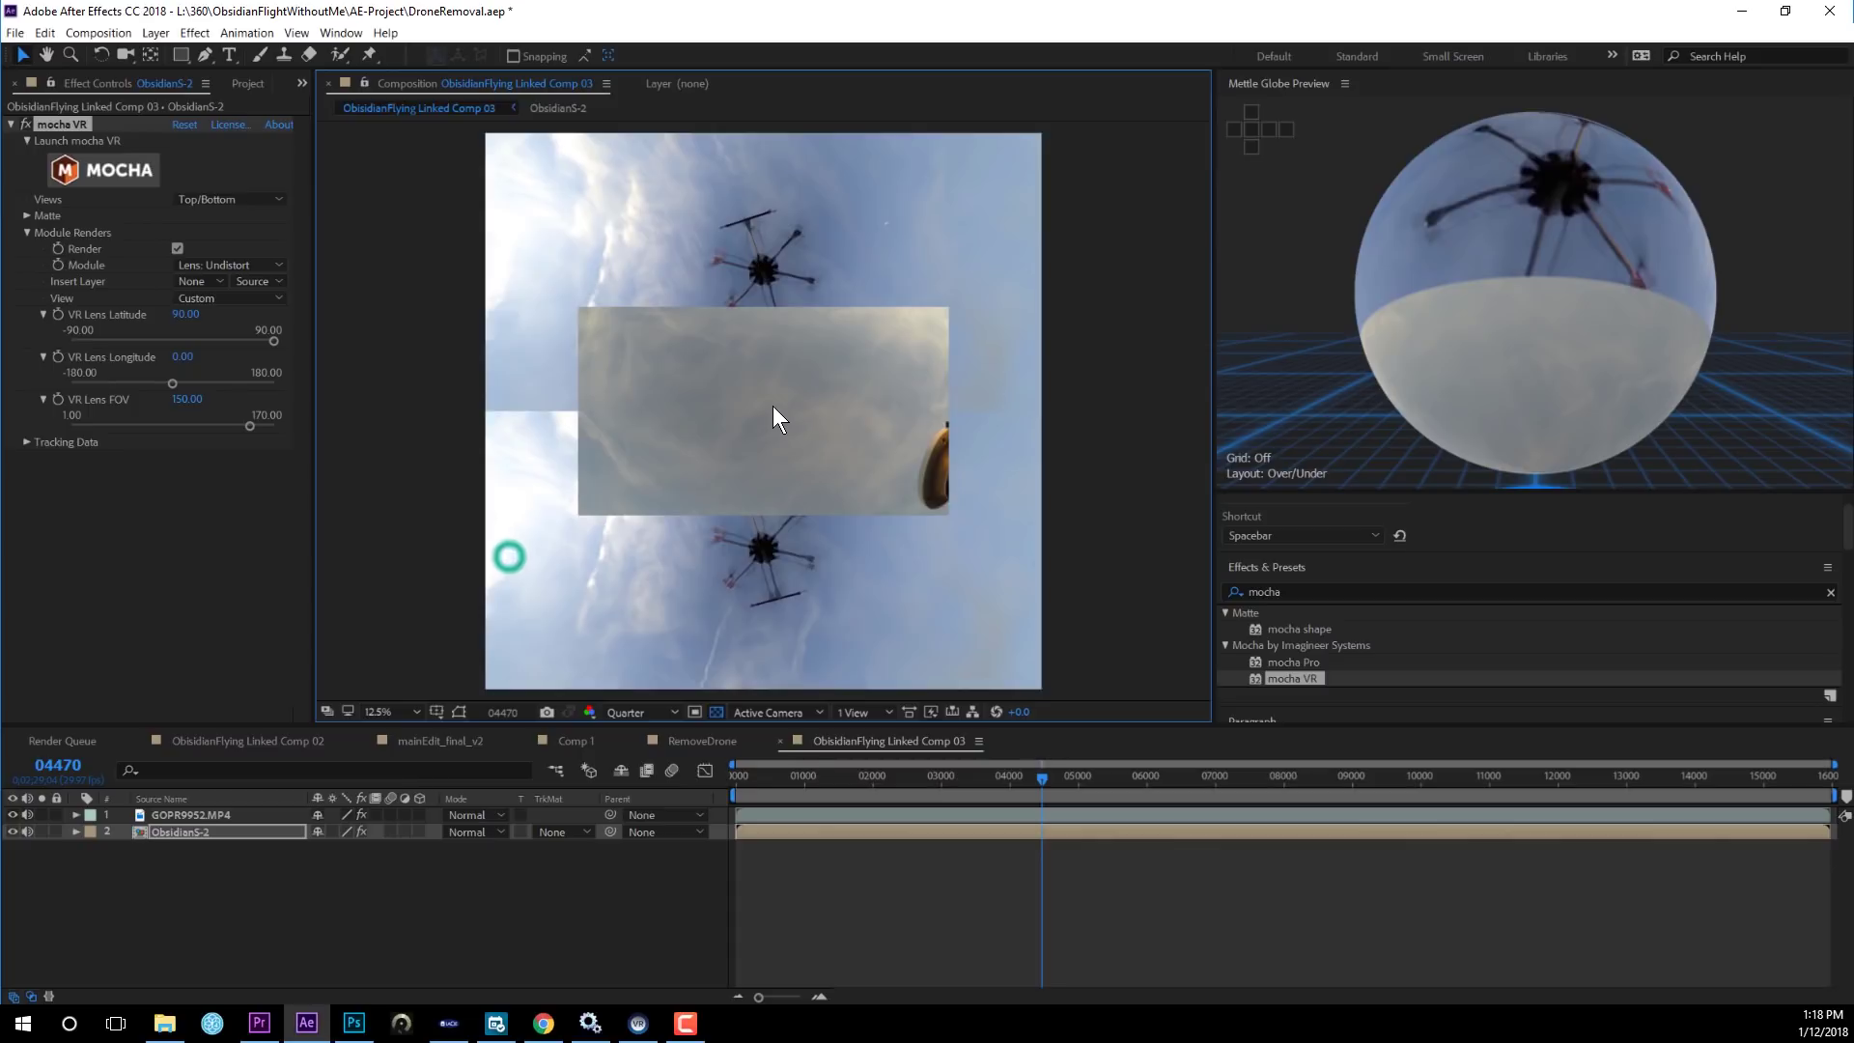
{"action": "left_click", "coordinate": [241, 894]}
{"action": "left_click", "coordinate": [190, 814]}
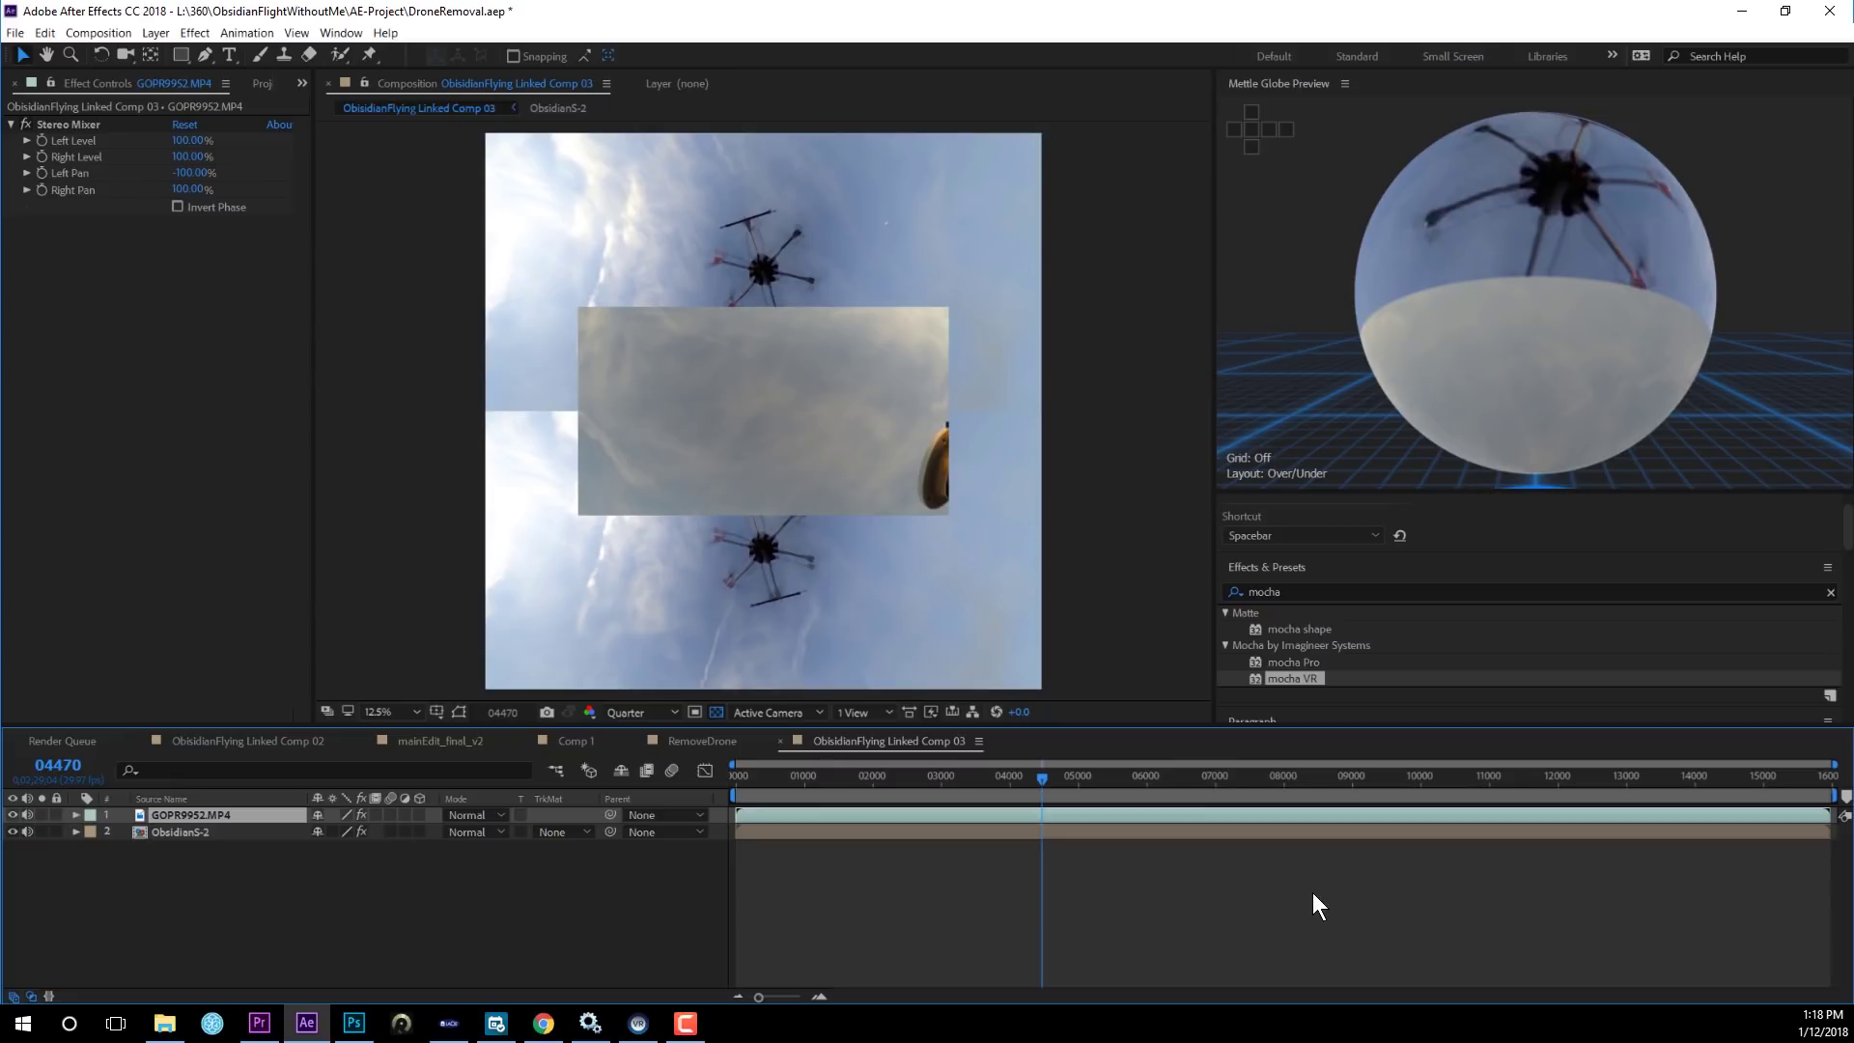
{"action": "left_click", "coordinate": [1222, 777]}
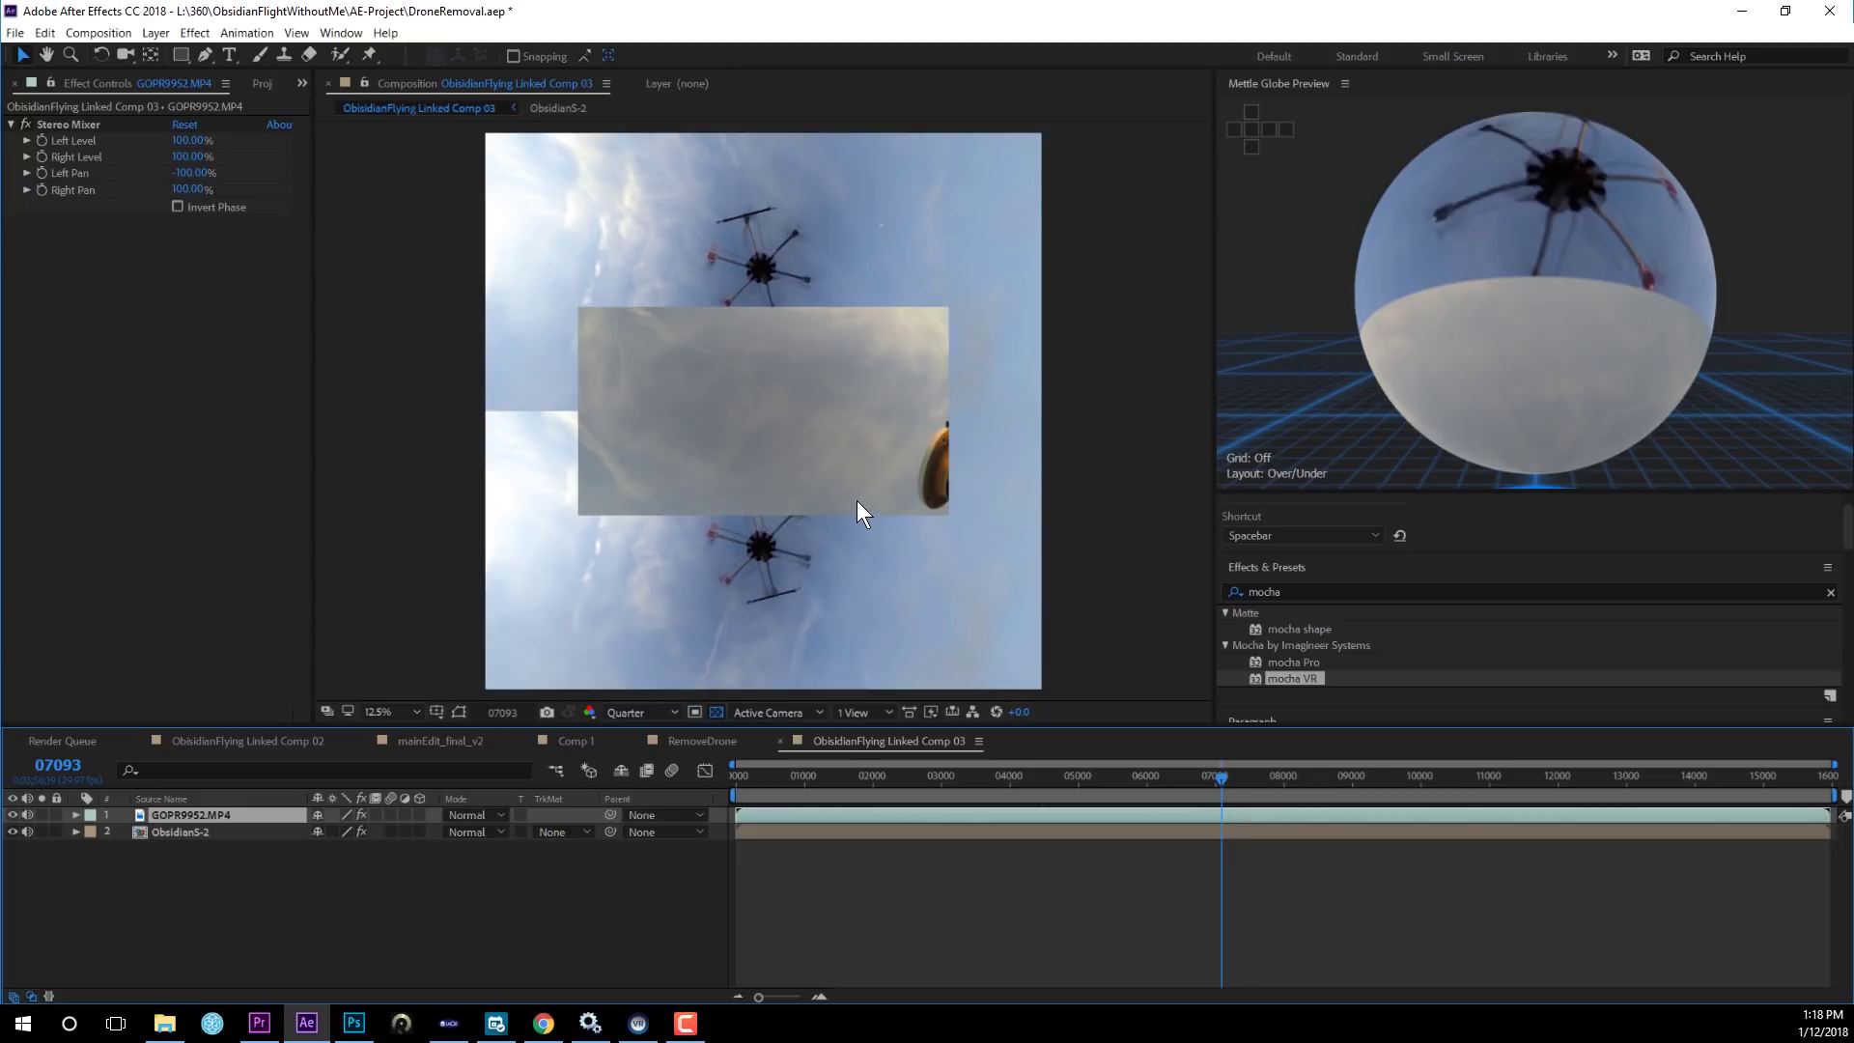
Mute the audio of both layers and toggle the GOPR9952.MP4 layer's visibility to compare the sky with and without it.
{"action": "left_click", "coordinate": [12, 814]}
{"action": "left_click", "coordinate": [12, 814]}
{"action": "left_click", "coordinate": [41, 815]}
{"action": "left_click", "coordinate": [42, 814]}
{"action": "left_click", "coordinate": [12, 814]}
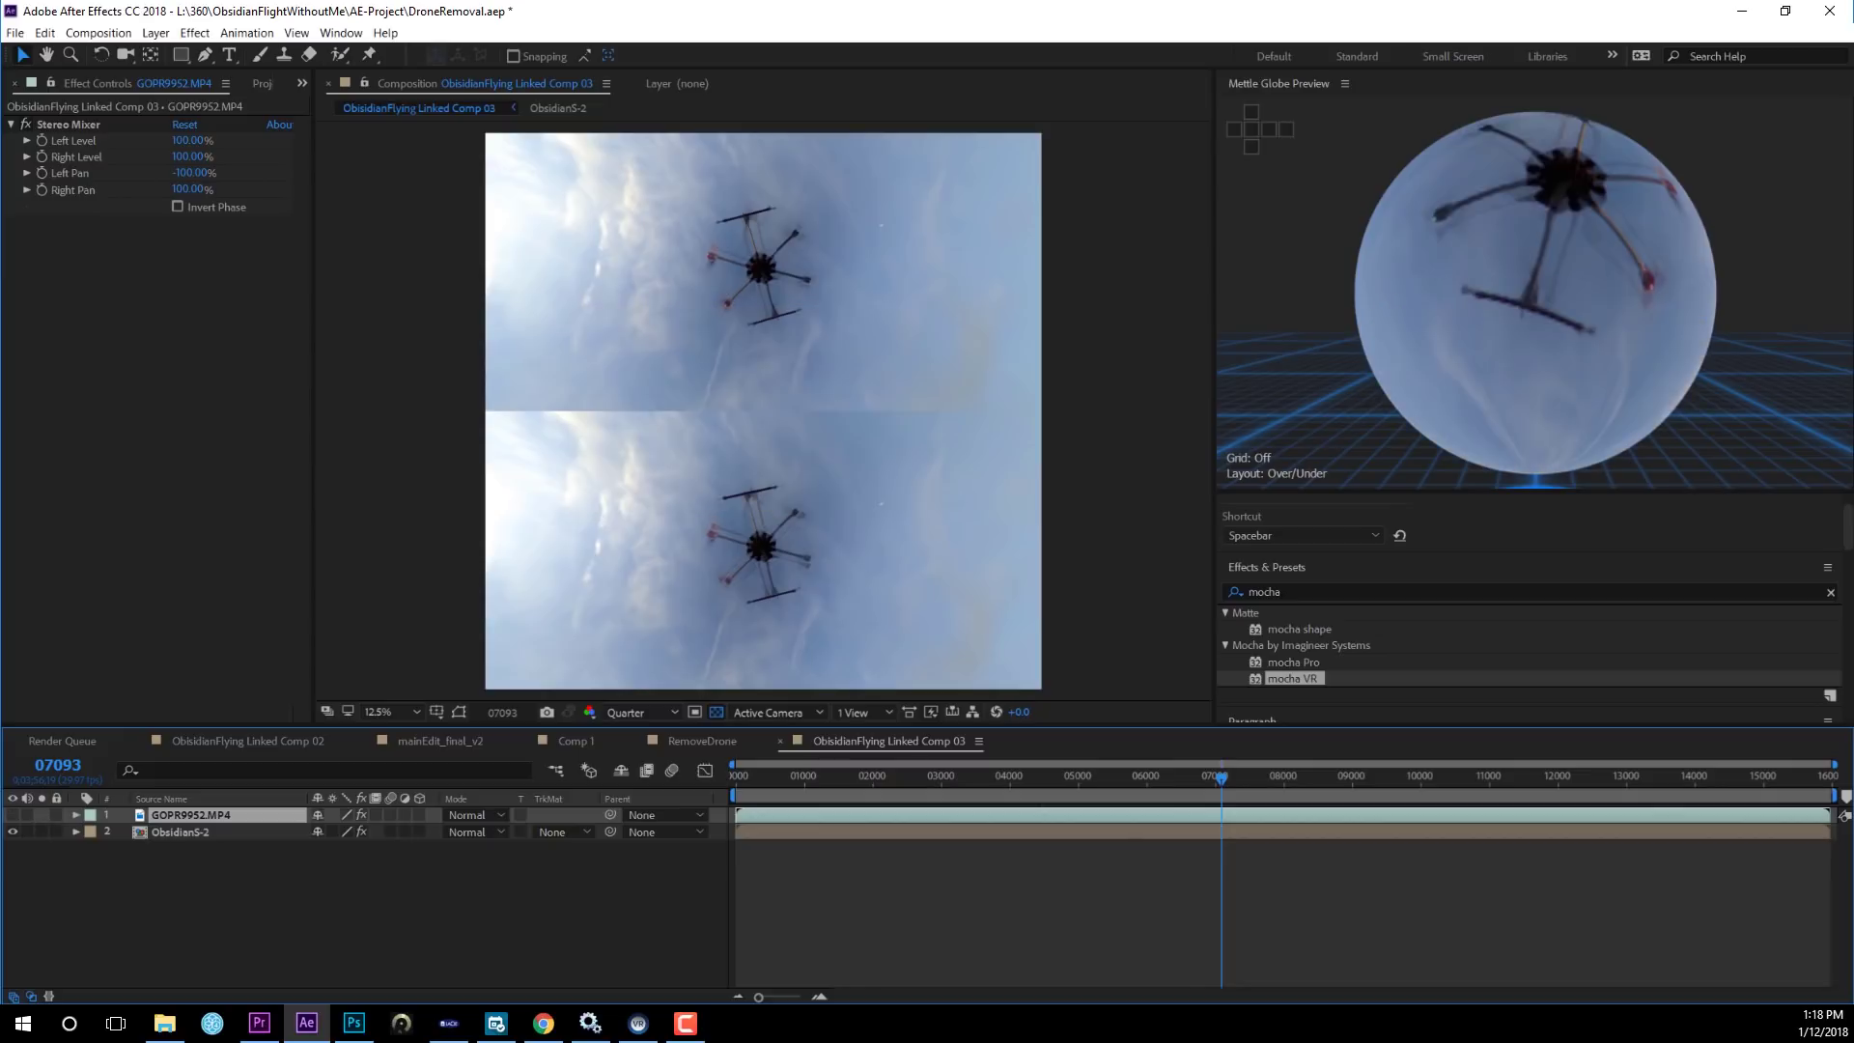
{"action": "left_click", "coordinate": [13, 813]}
{"action": "left_click", "coordinate": [13, 814]}
{"action": "left_click", "coordinate": [12, 813]}
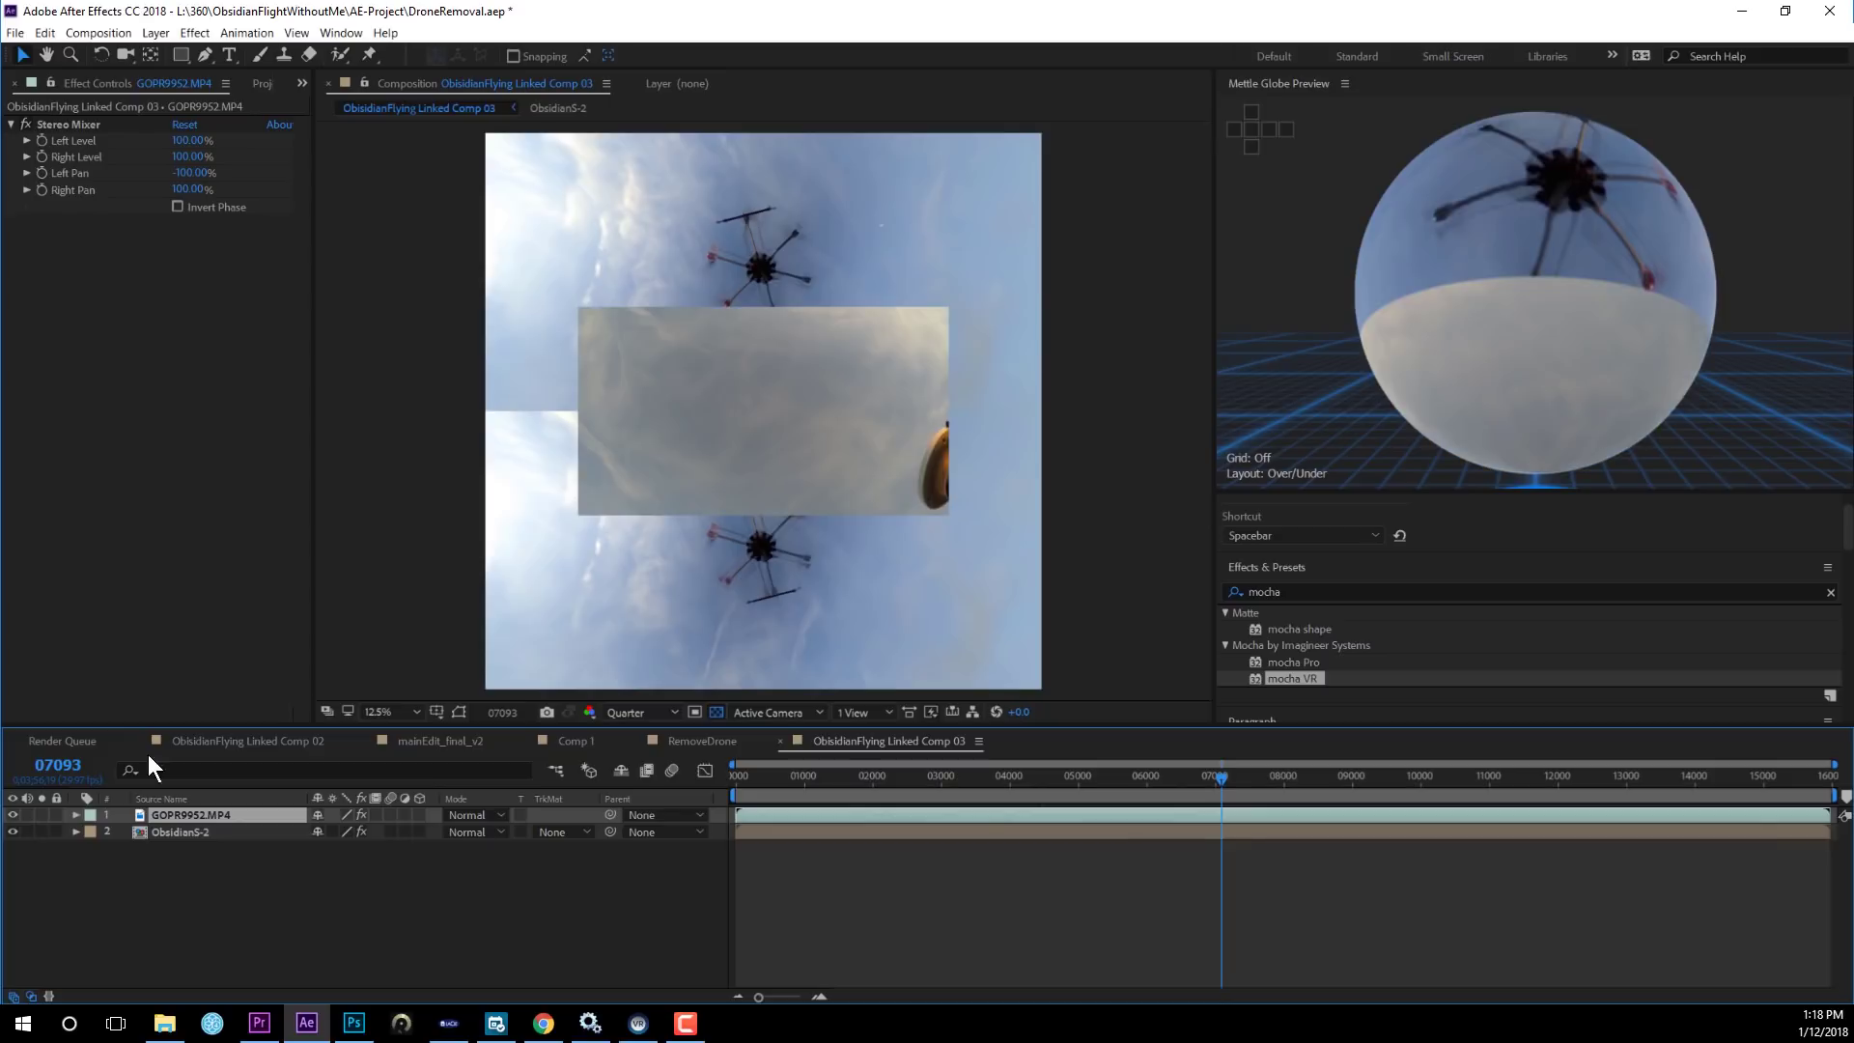
Rotate the GOPR9952.MP4 layer to -116° and move it over the drone in the upper eye view.
{"action": "left_click", "coordinate": [833, 409]}
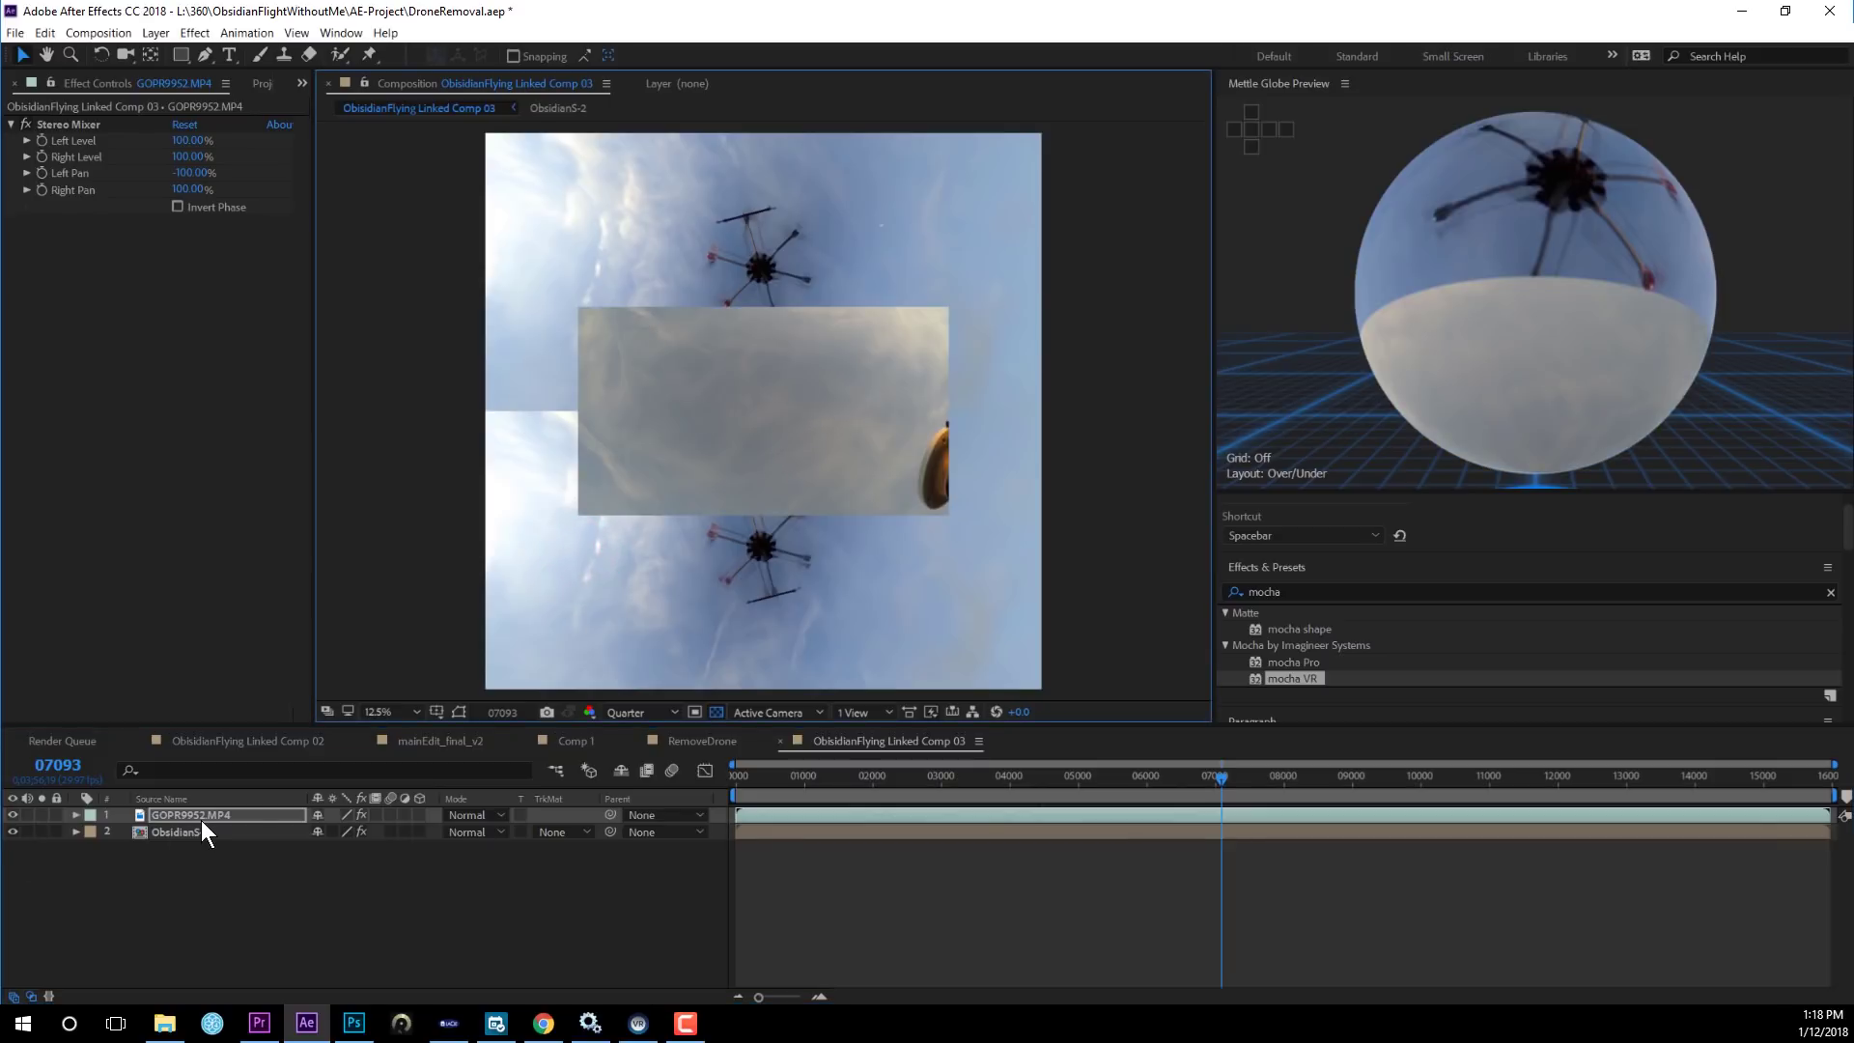
{"action": "key", "text": "r"}
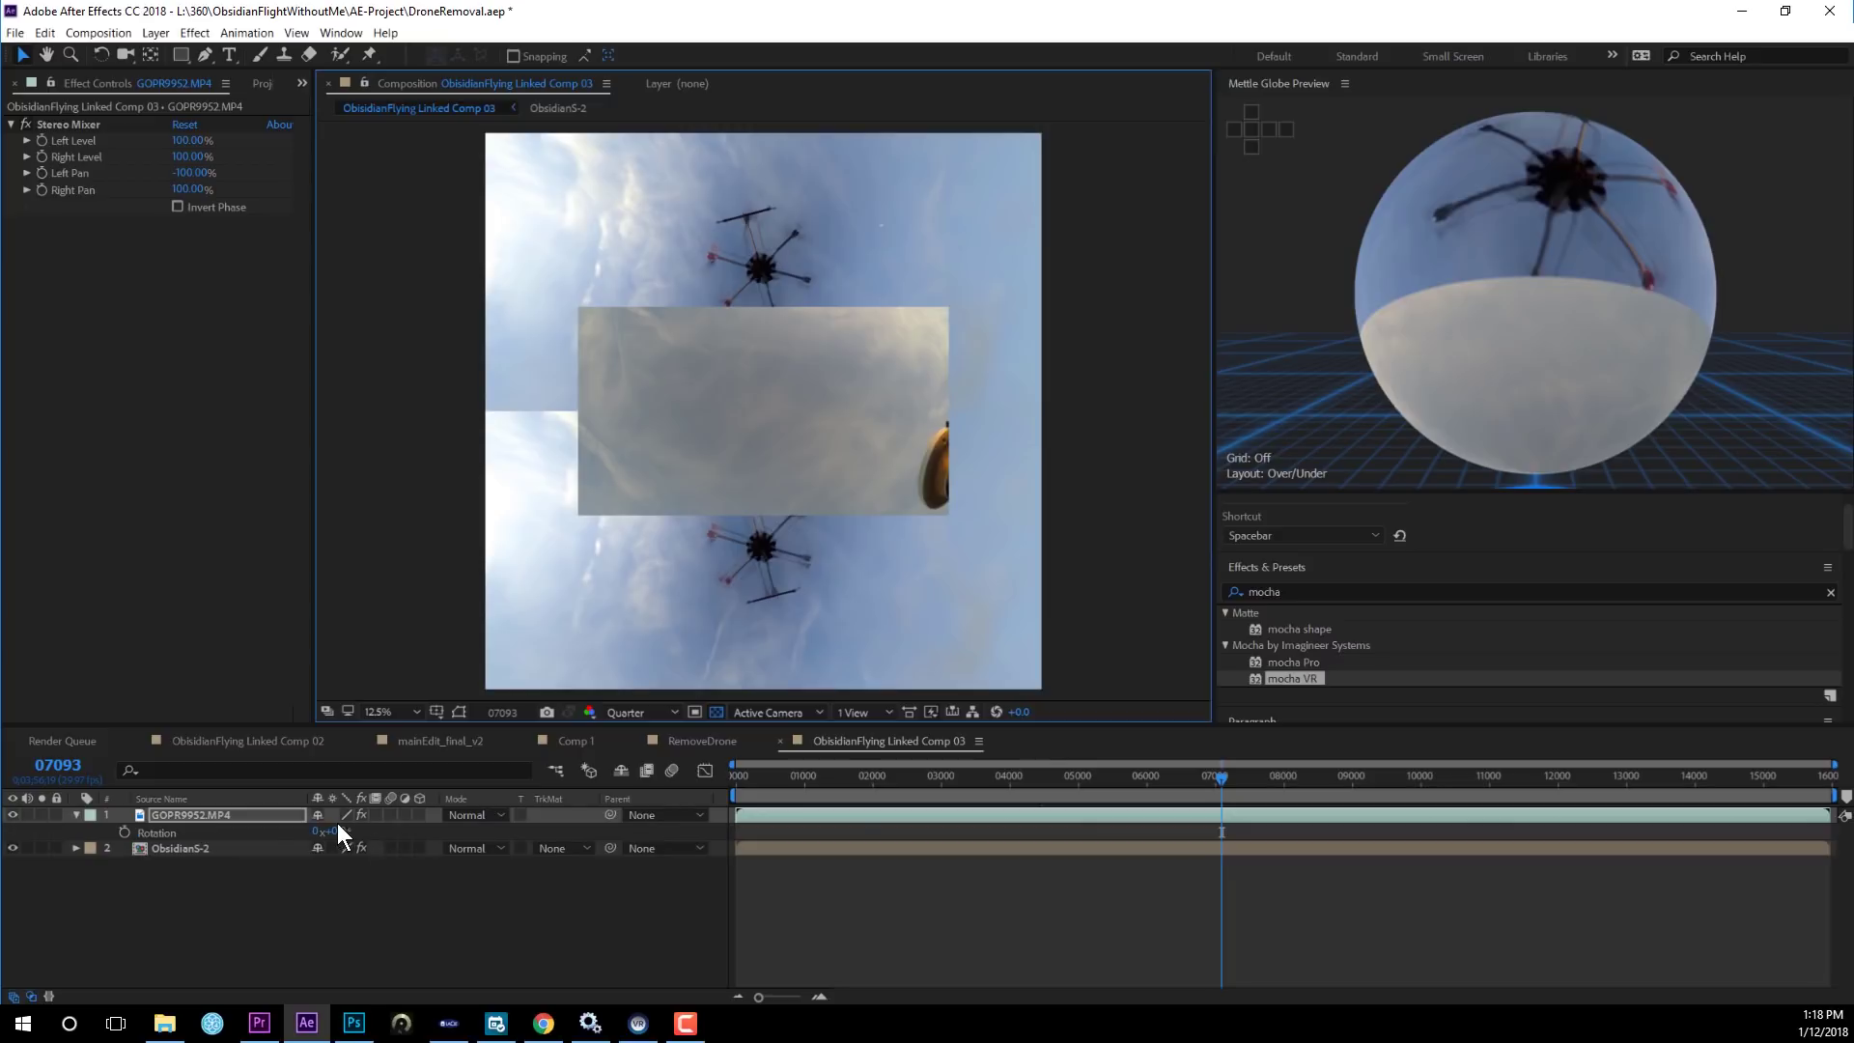
{"action": "left_click_drag", "start_coordinate": [338, 823], "coordinate": [244, 843]}
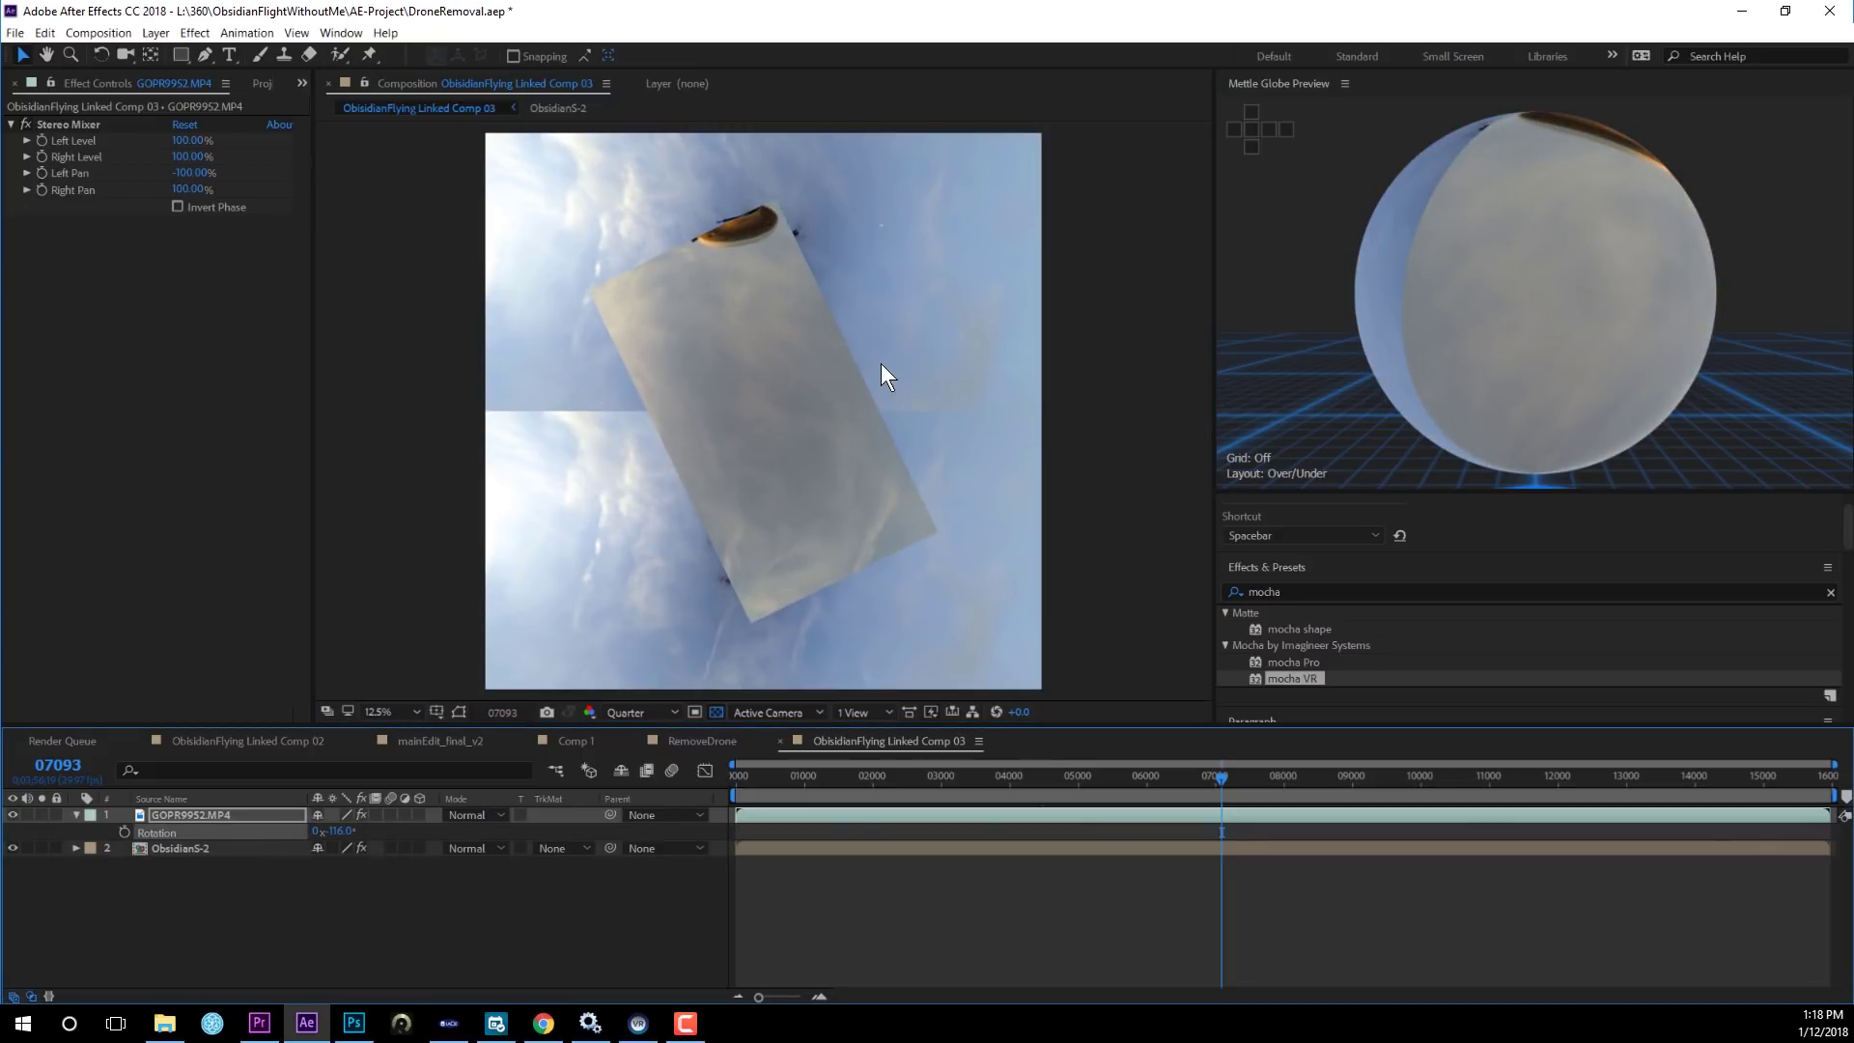
{"action": "left_click_drag", "start_coordinate": [482, 550], "coordinate": [956, 398]}
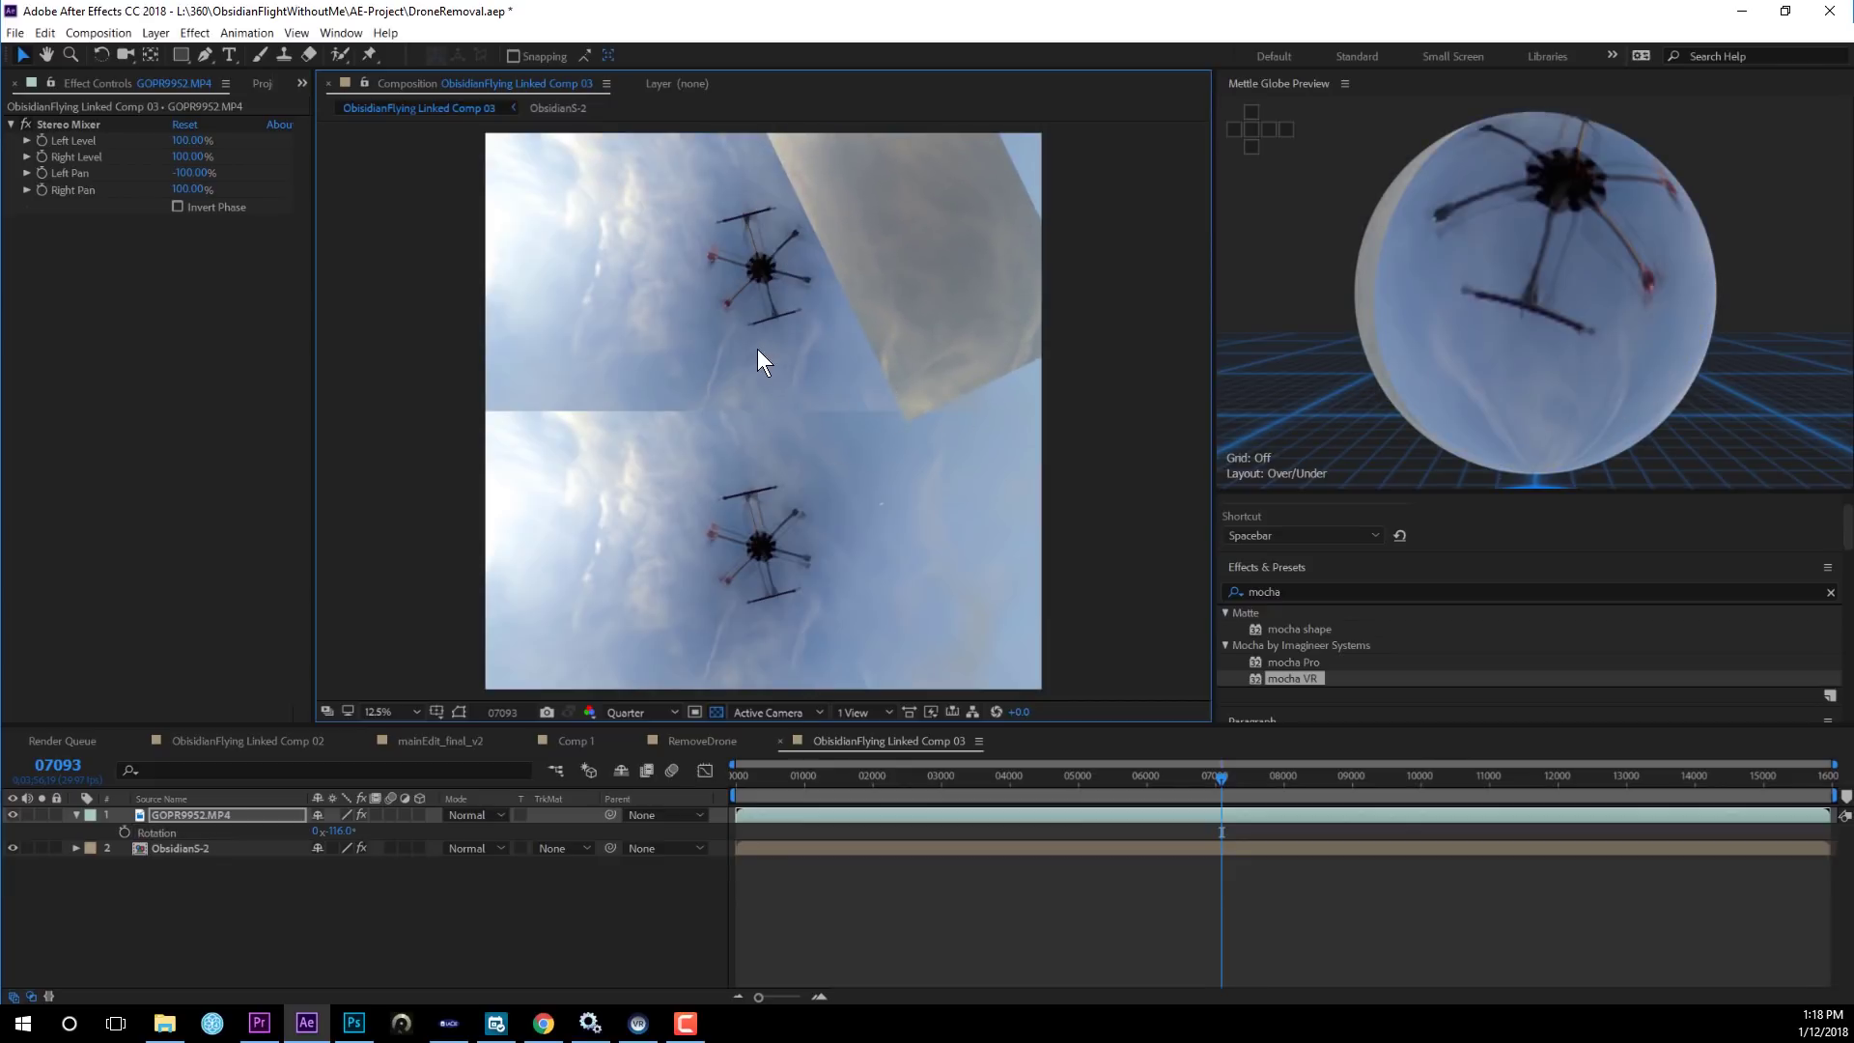
{"action": "left_click_drag", "start_coordinate": [805, 368], "coordinate": [626, 390]}
{"action": "left_click_drag", "start_coordinate": [811, 294], "coordinate": [835, 353]}
Scale the GOPR9952.MP4 layer to 66% and nudge it into place over the drone in the upper eye view.
{"action": "left_click", "coordinate": [188, 815]}
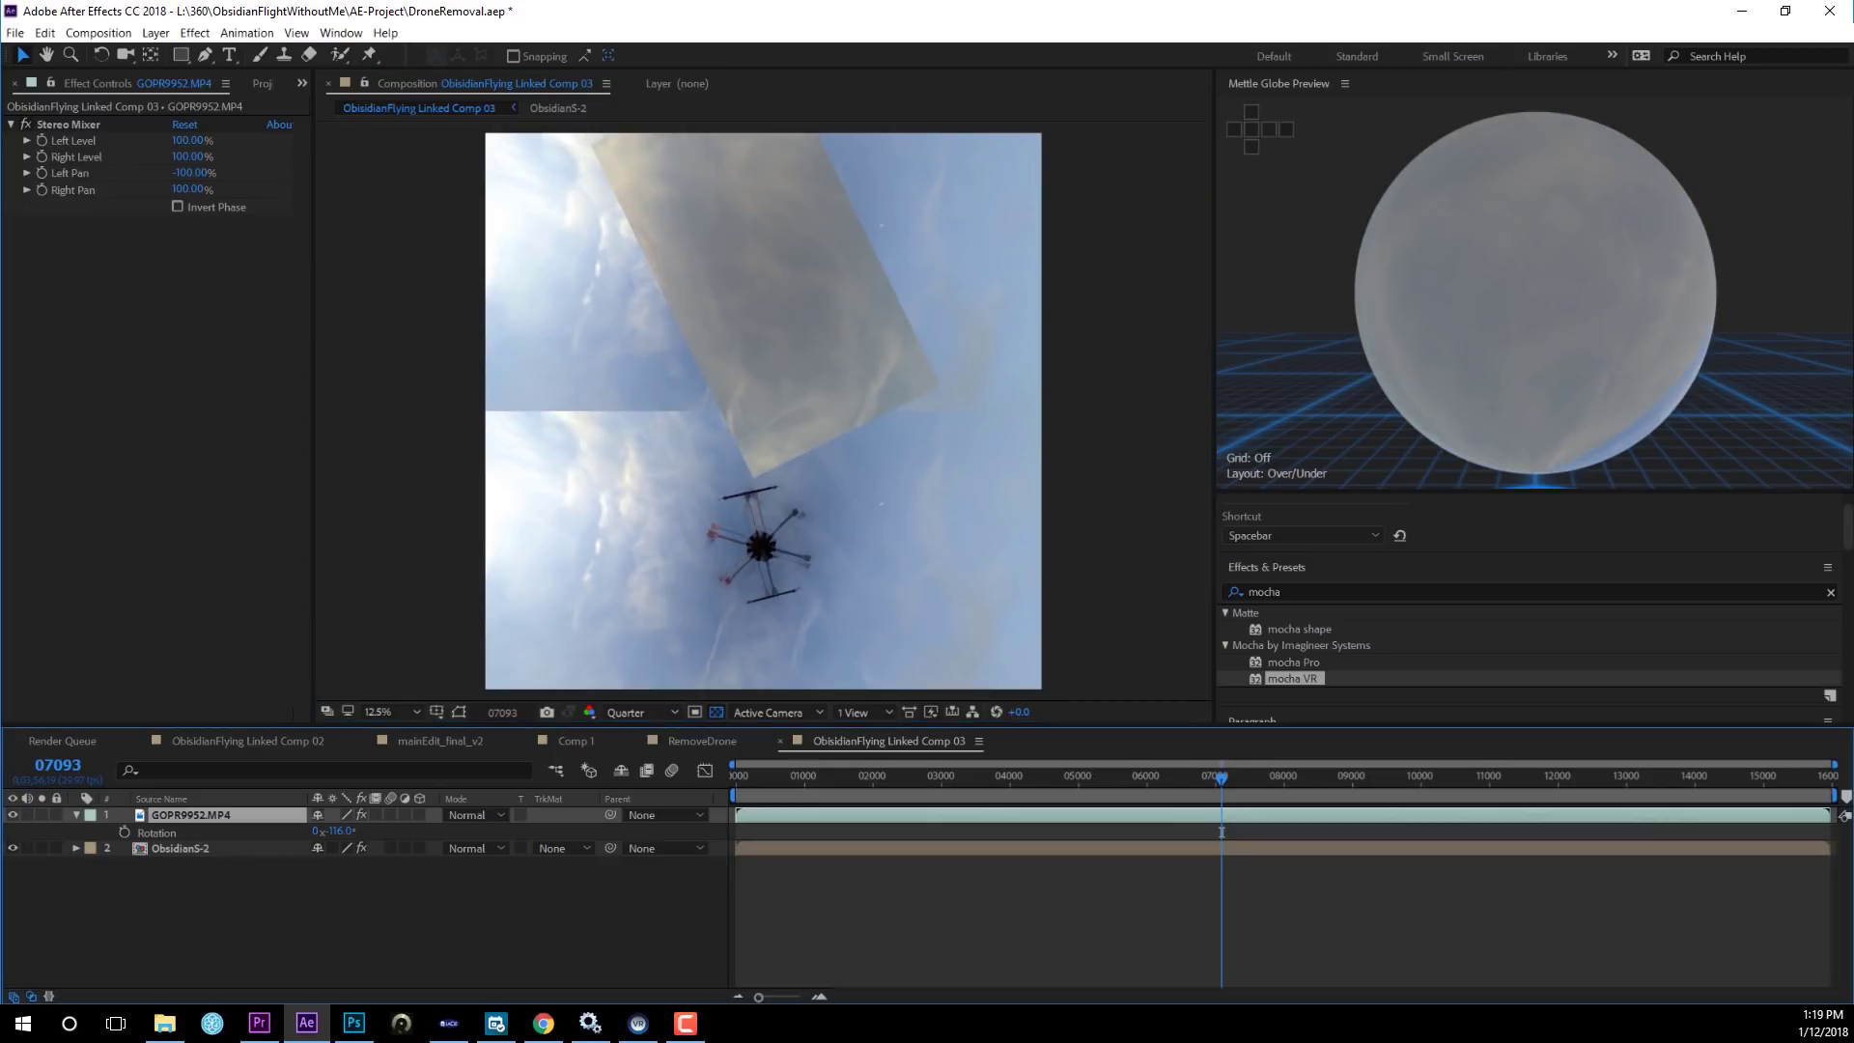
{"action": "left_click", "coordinate": [197, 814]}
{"action": "key", "text": "s"}
{"action": "left_click_drag", "start_coordinate": [340, 831], "coordinate": [307, 834]}
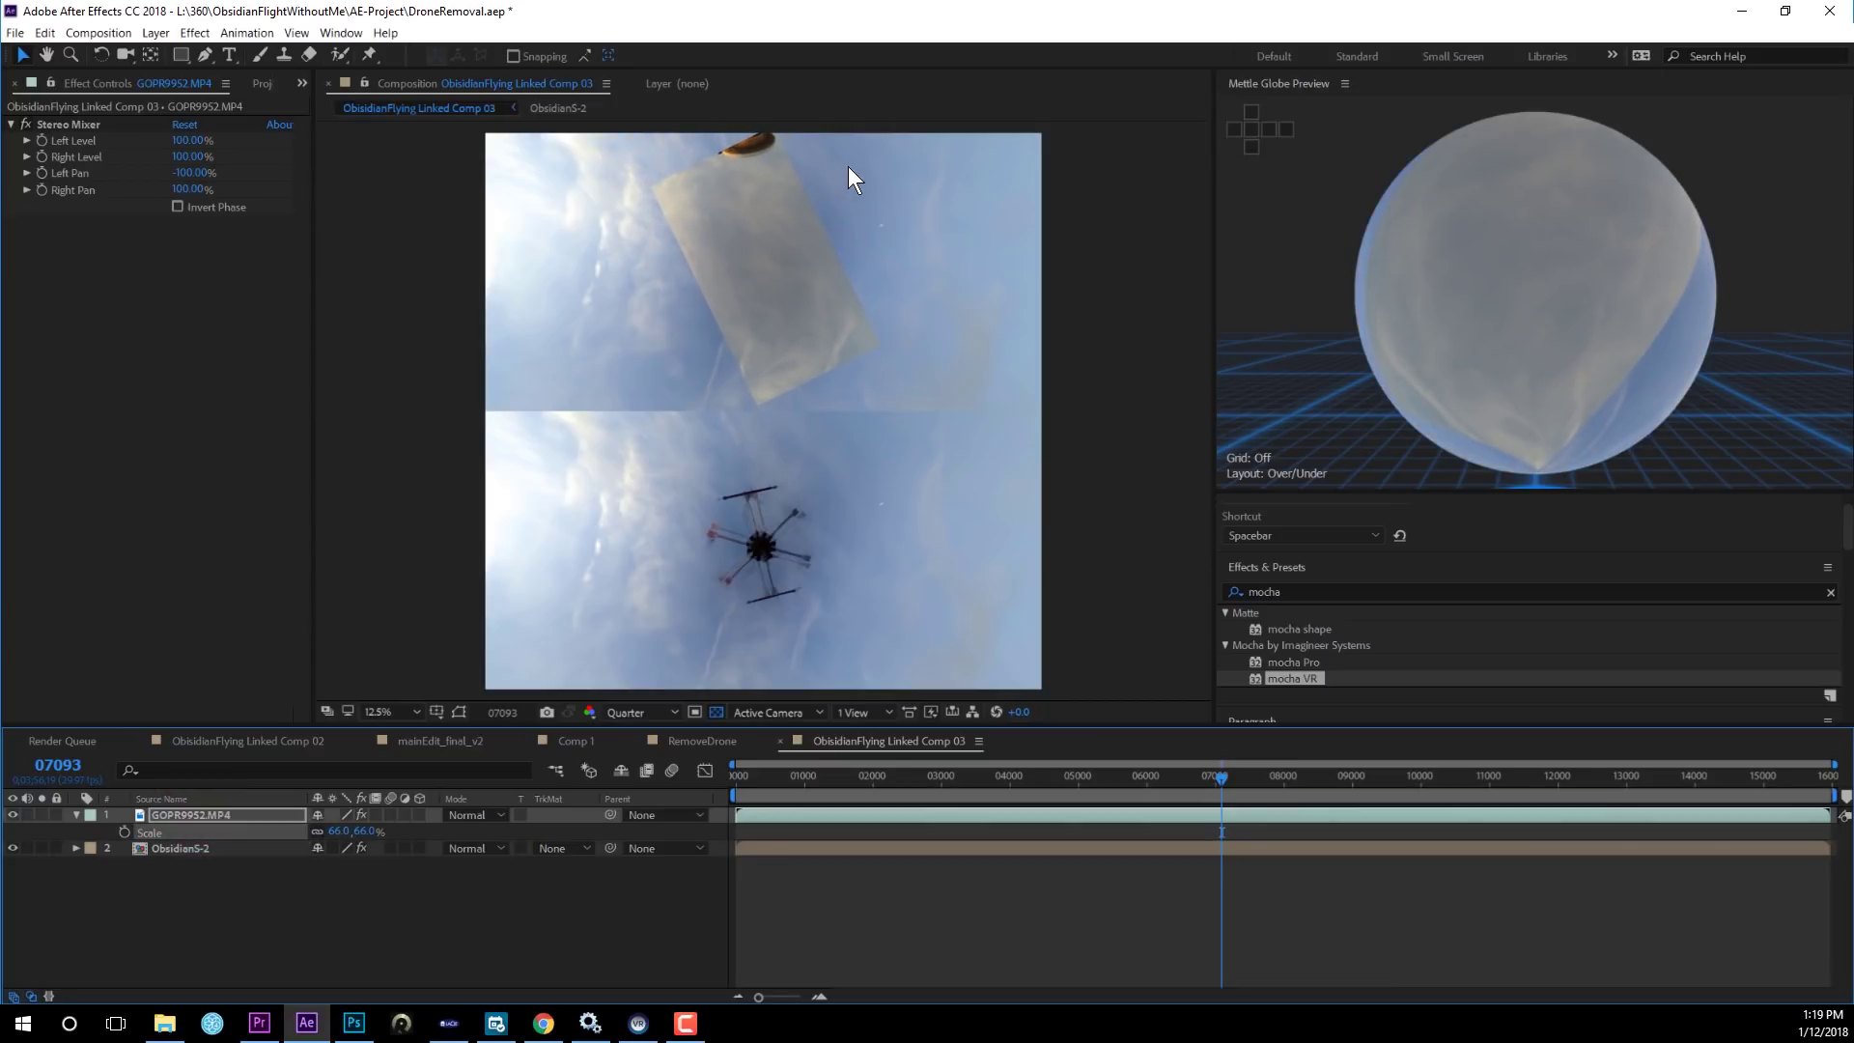
{"action": "mouse_move", "coordinate": [753, 310]}
{"action": "left_mouse_down"}
{"action": "mouse_move", "coordinate": [749, 273]}
{"action": "mouse_move", "coordinate": [721, 307]}
{"action": "left_mouse_up"}
{"action": "left_click", "coordinate": [441, 434]}
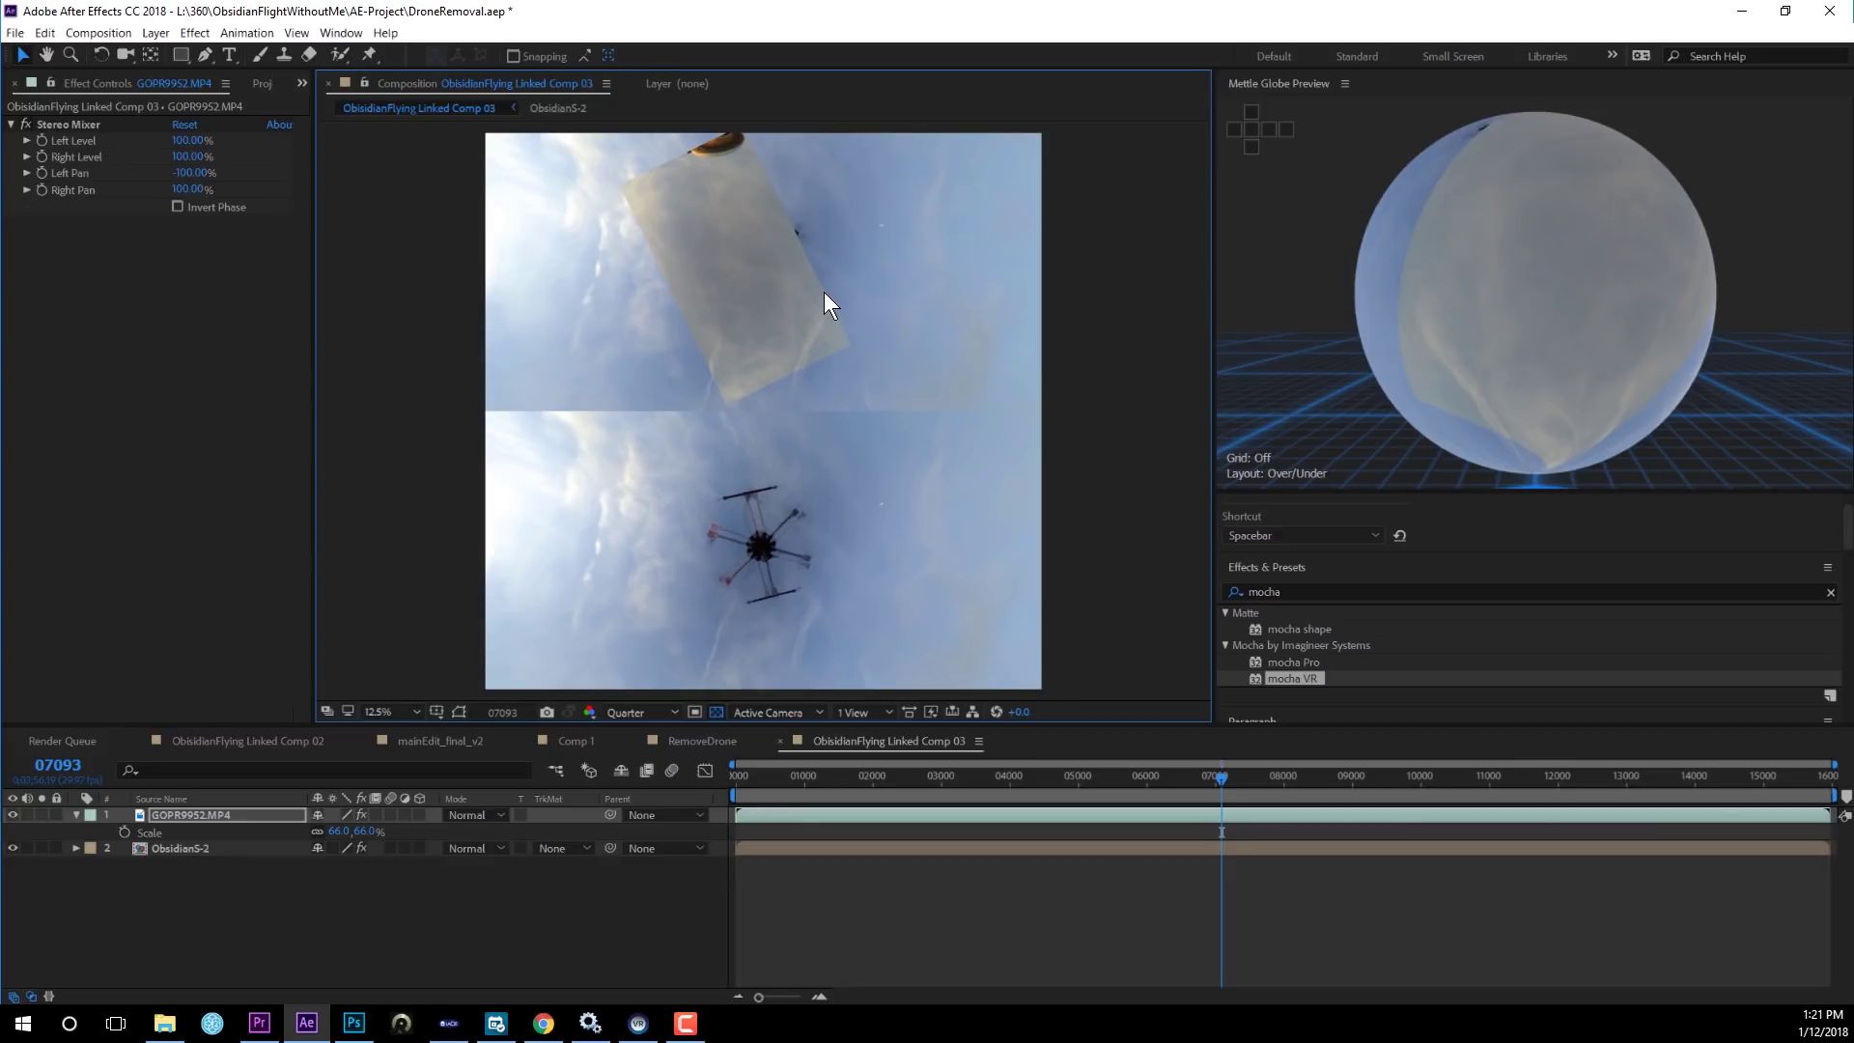
Paste the copied Colorista IV correction onto the GOPR9952.MP4 layer, widen the effect controls and collapse the effect.
{"action": "key", "text": "ctrl+v"}
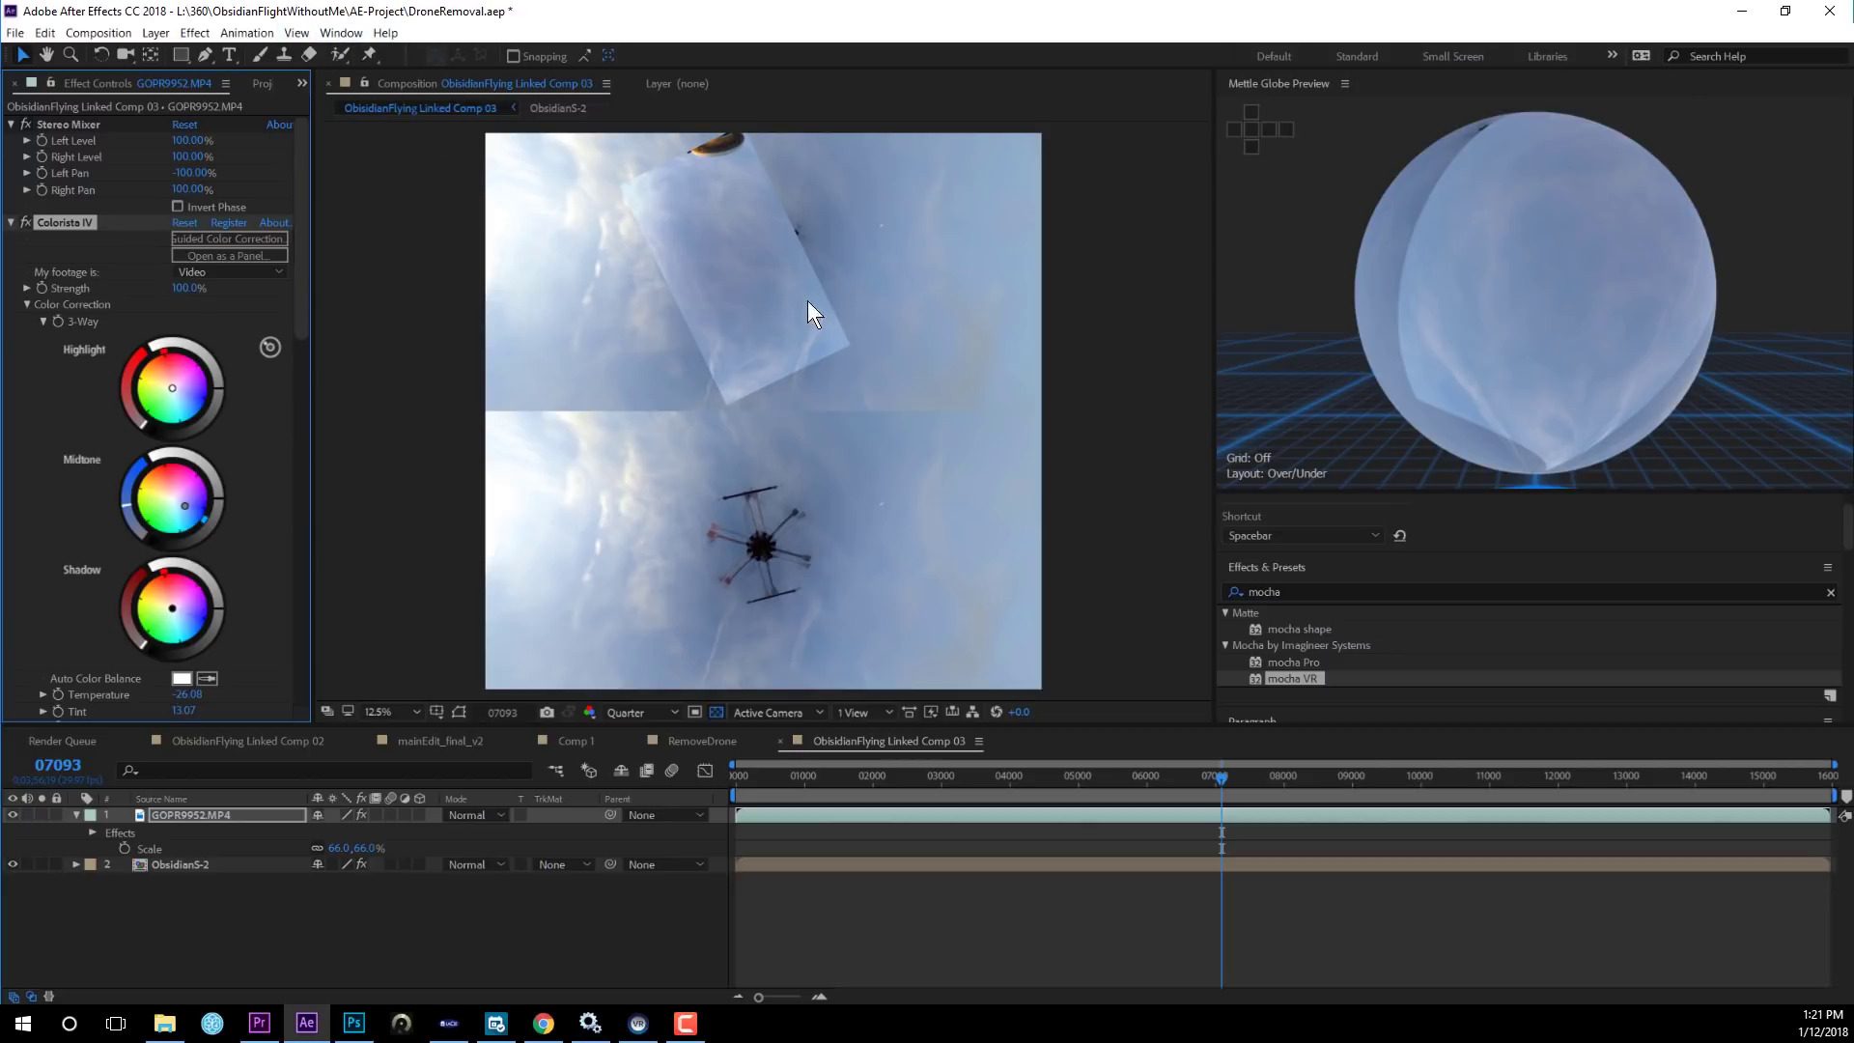
{"action": "key", "text": "alt"}
{"action": "key", "text": "alt"}
{"action": "left_click_drag", "start_coordinate": [313, 370], "coordinate": [404, 369]}
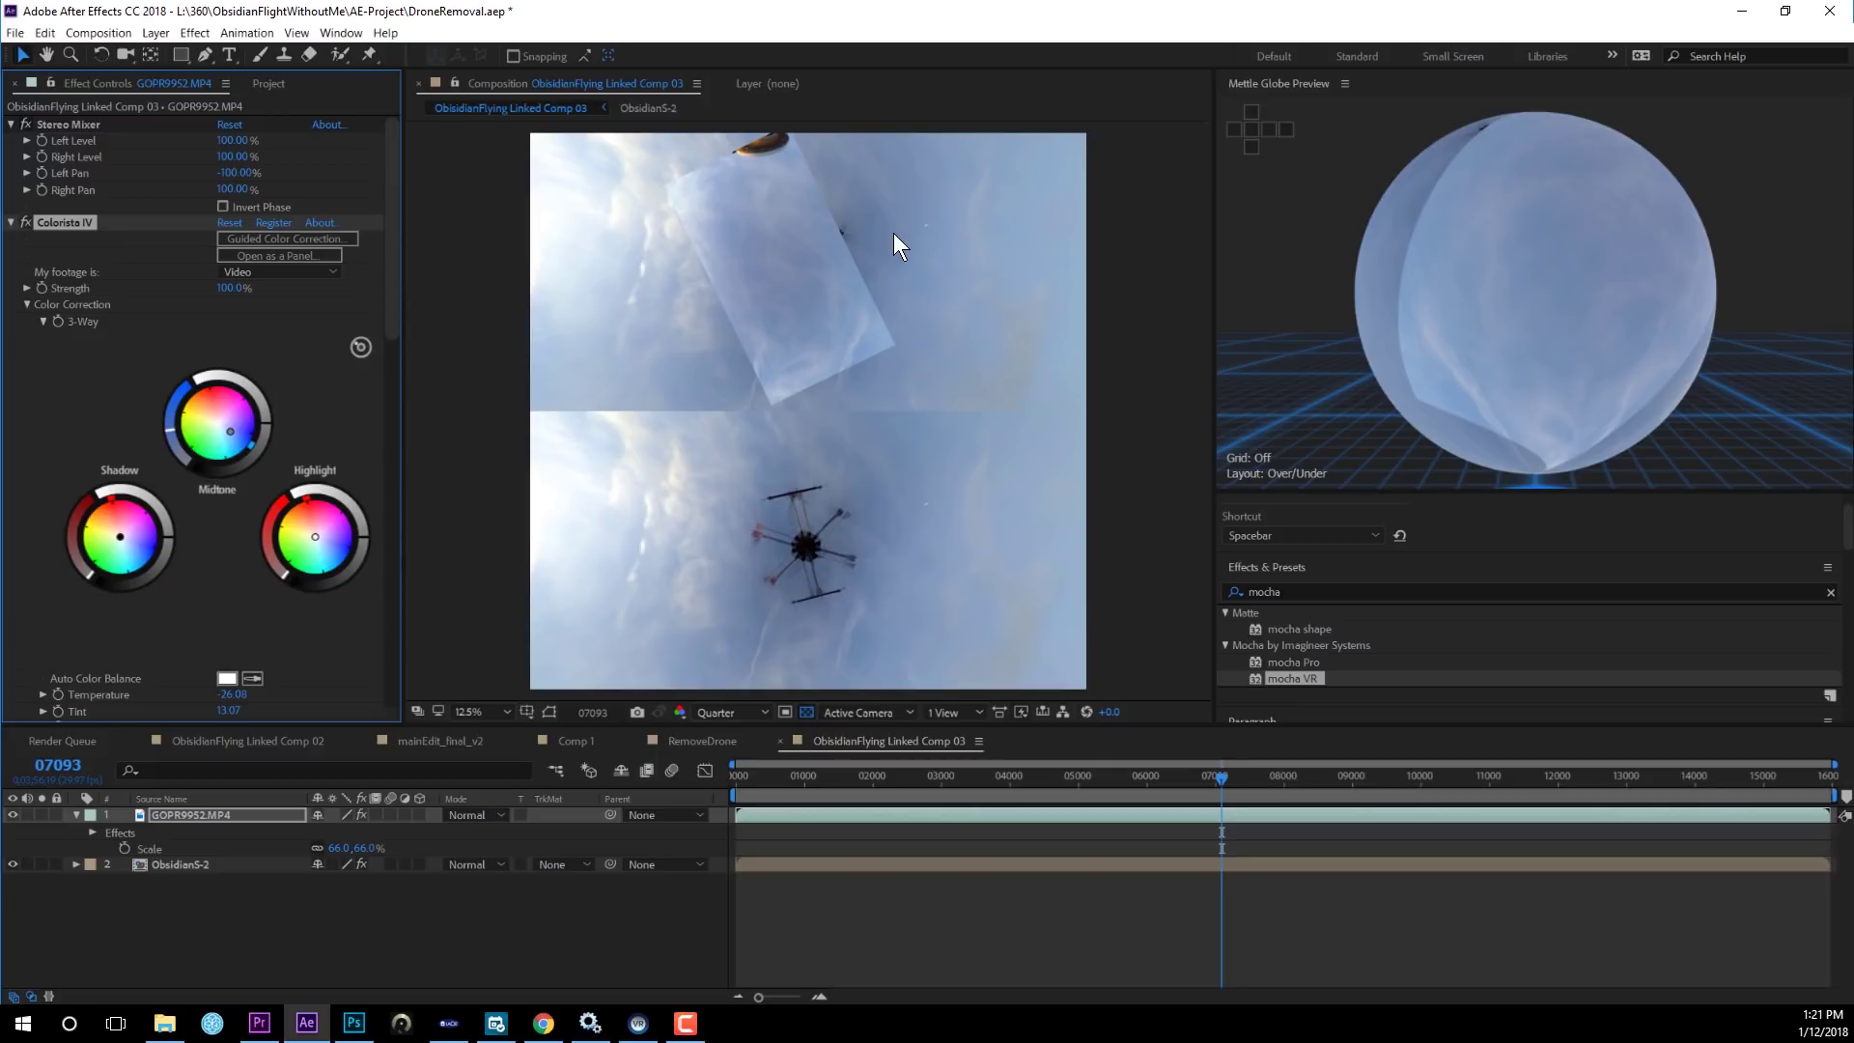
{"action": "left_click", "coordinate": [11, 223]}
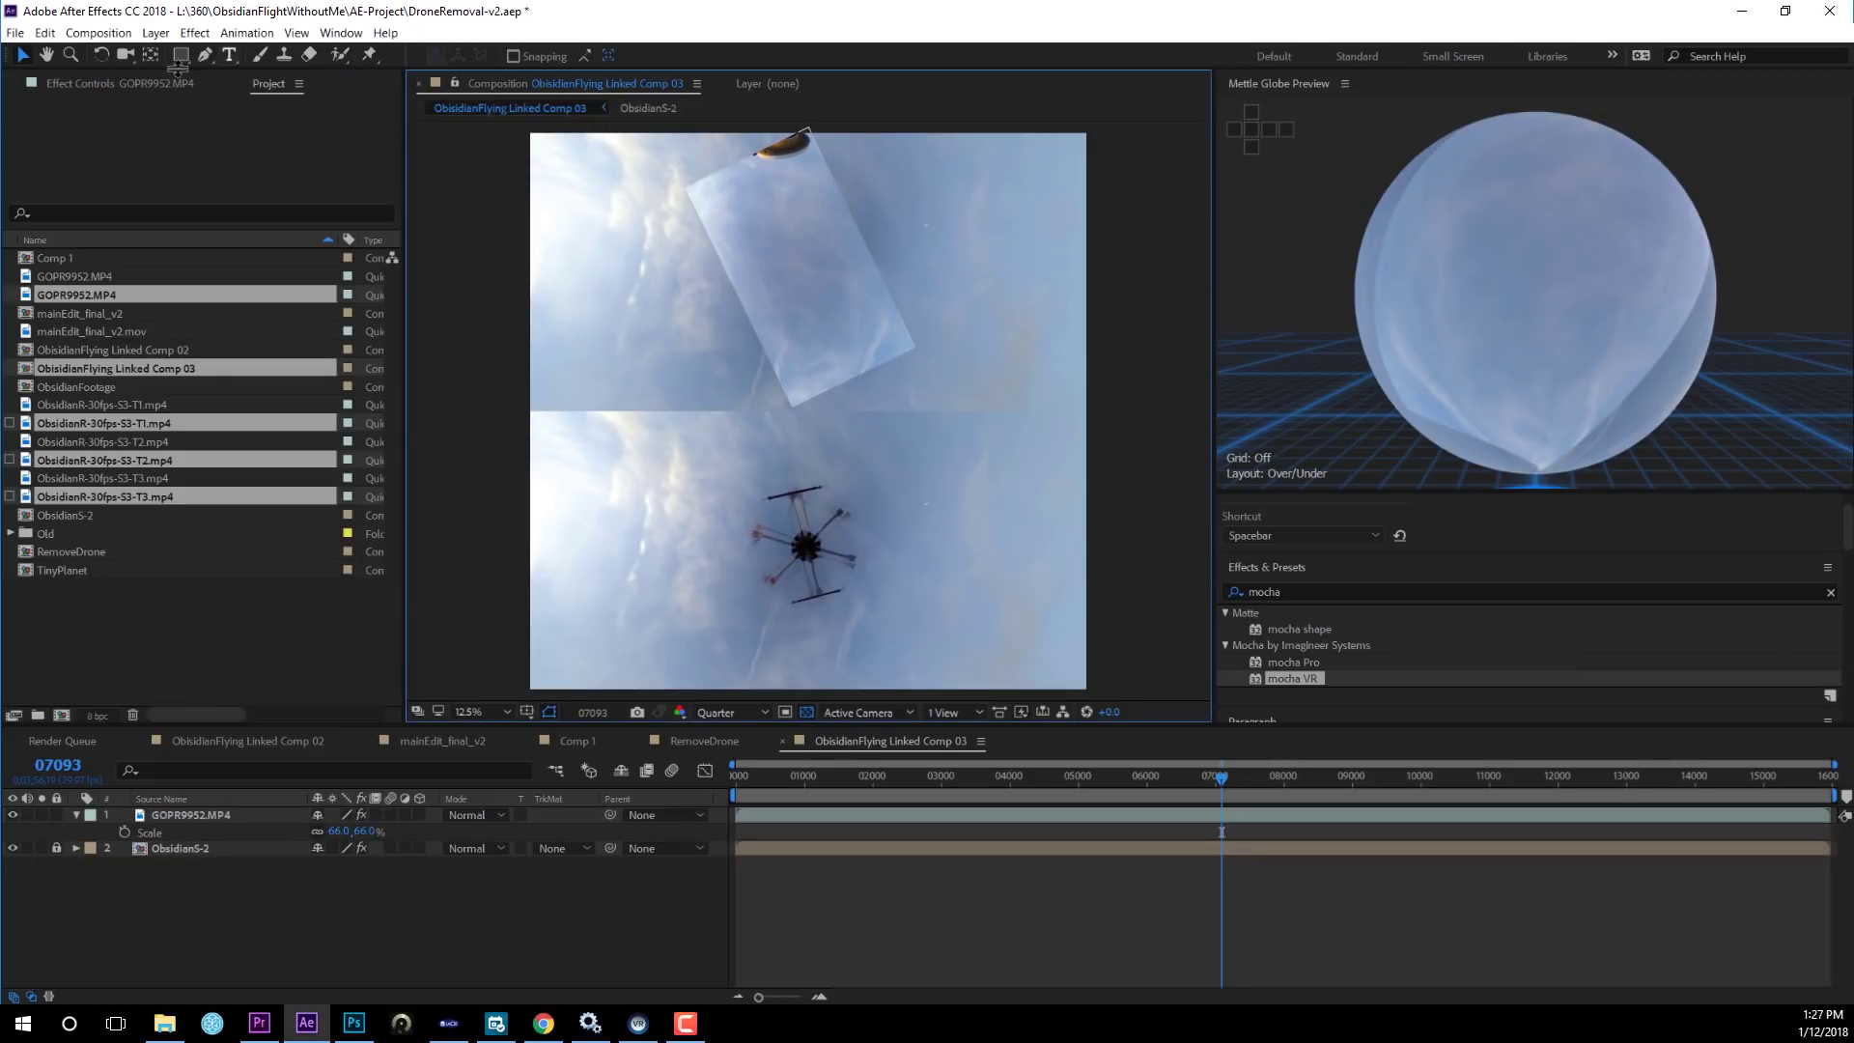
Draw a closed Pen mask inside the edges of the GOPR9952.MP4 layer, leaving out the dark object at its upper end.
{"action": "left_click", "coordinate": [177, 819]}
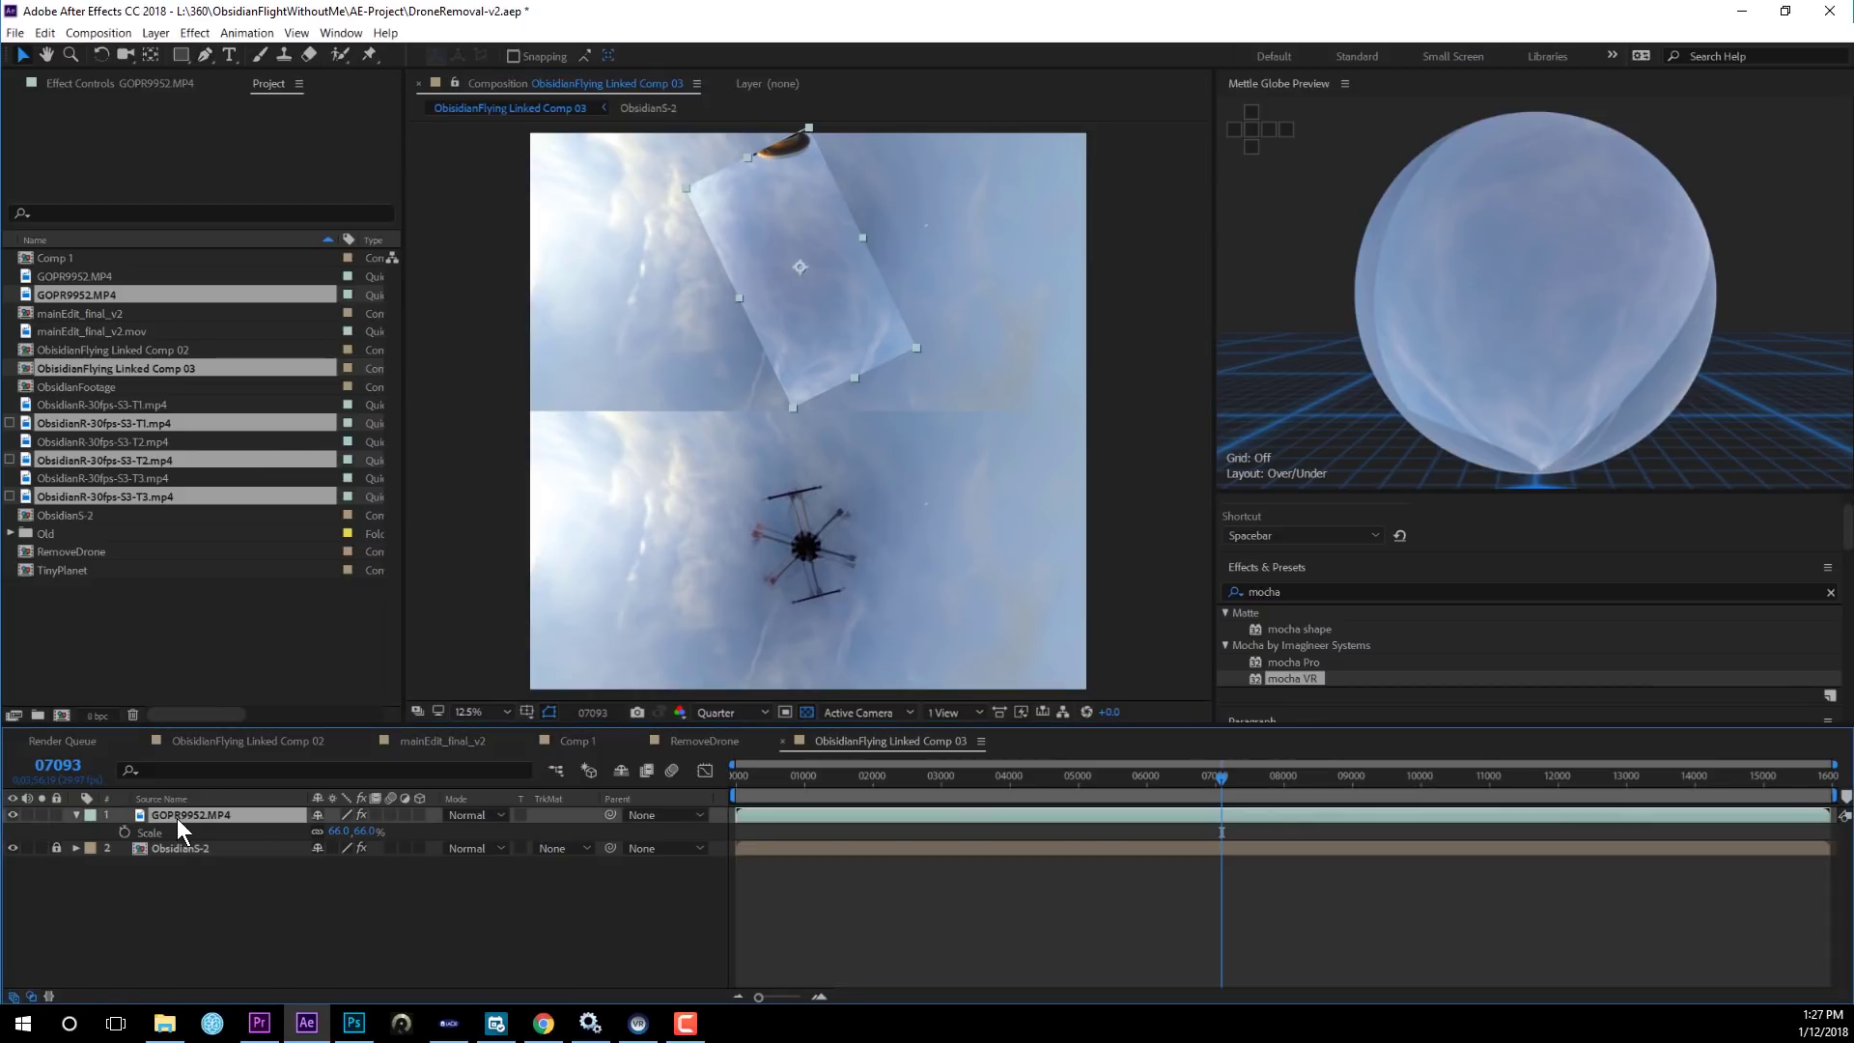
{"action": "left_click", "coordinate": [205, 55]}
{"action": "left_click", "coordinate": [798, 192]}
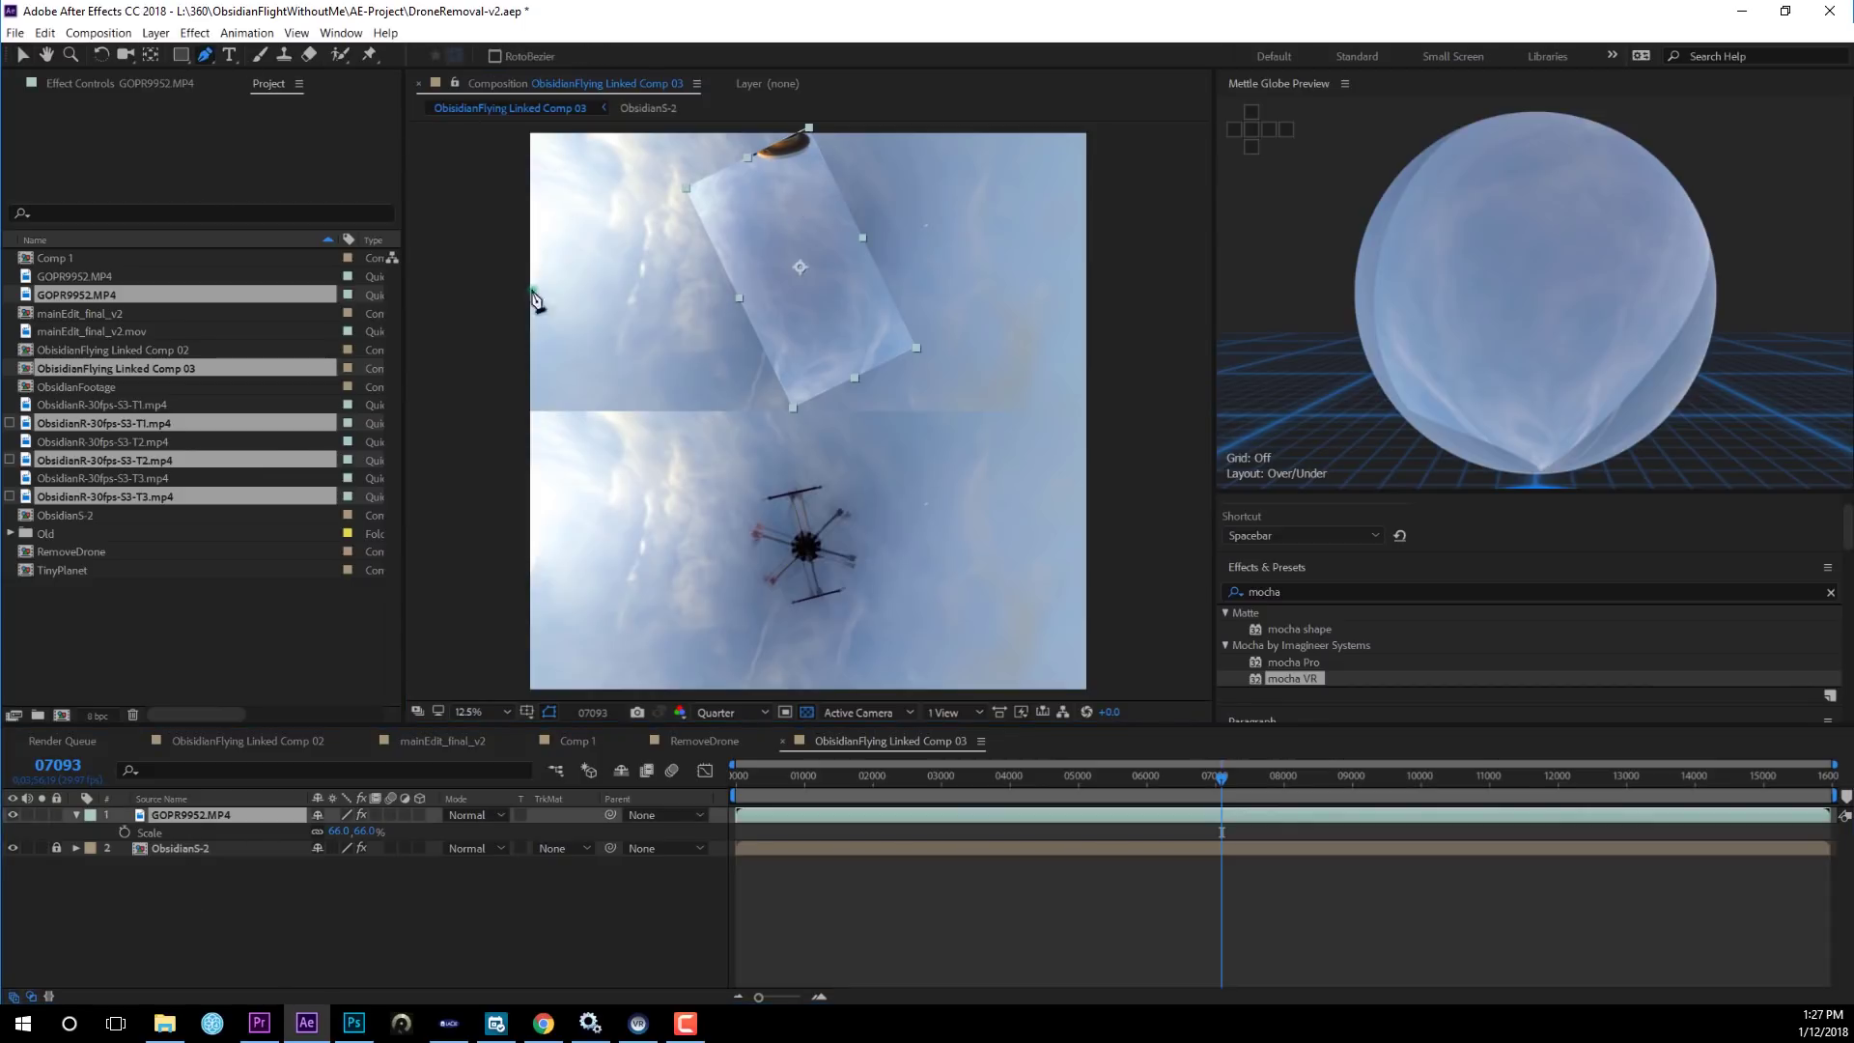
{"action": "left_click", "coordinate": [739, 216]}
{"action": "left_click", "coordinate": [762, 320]}
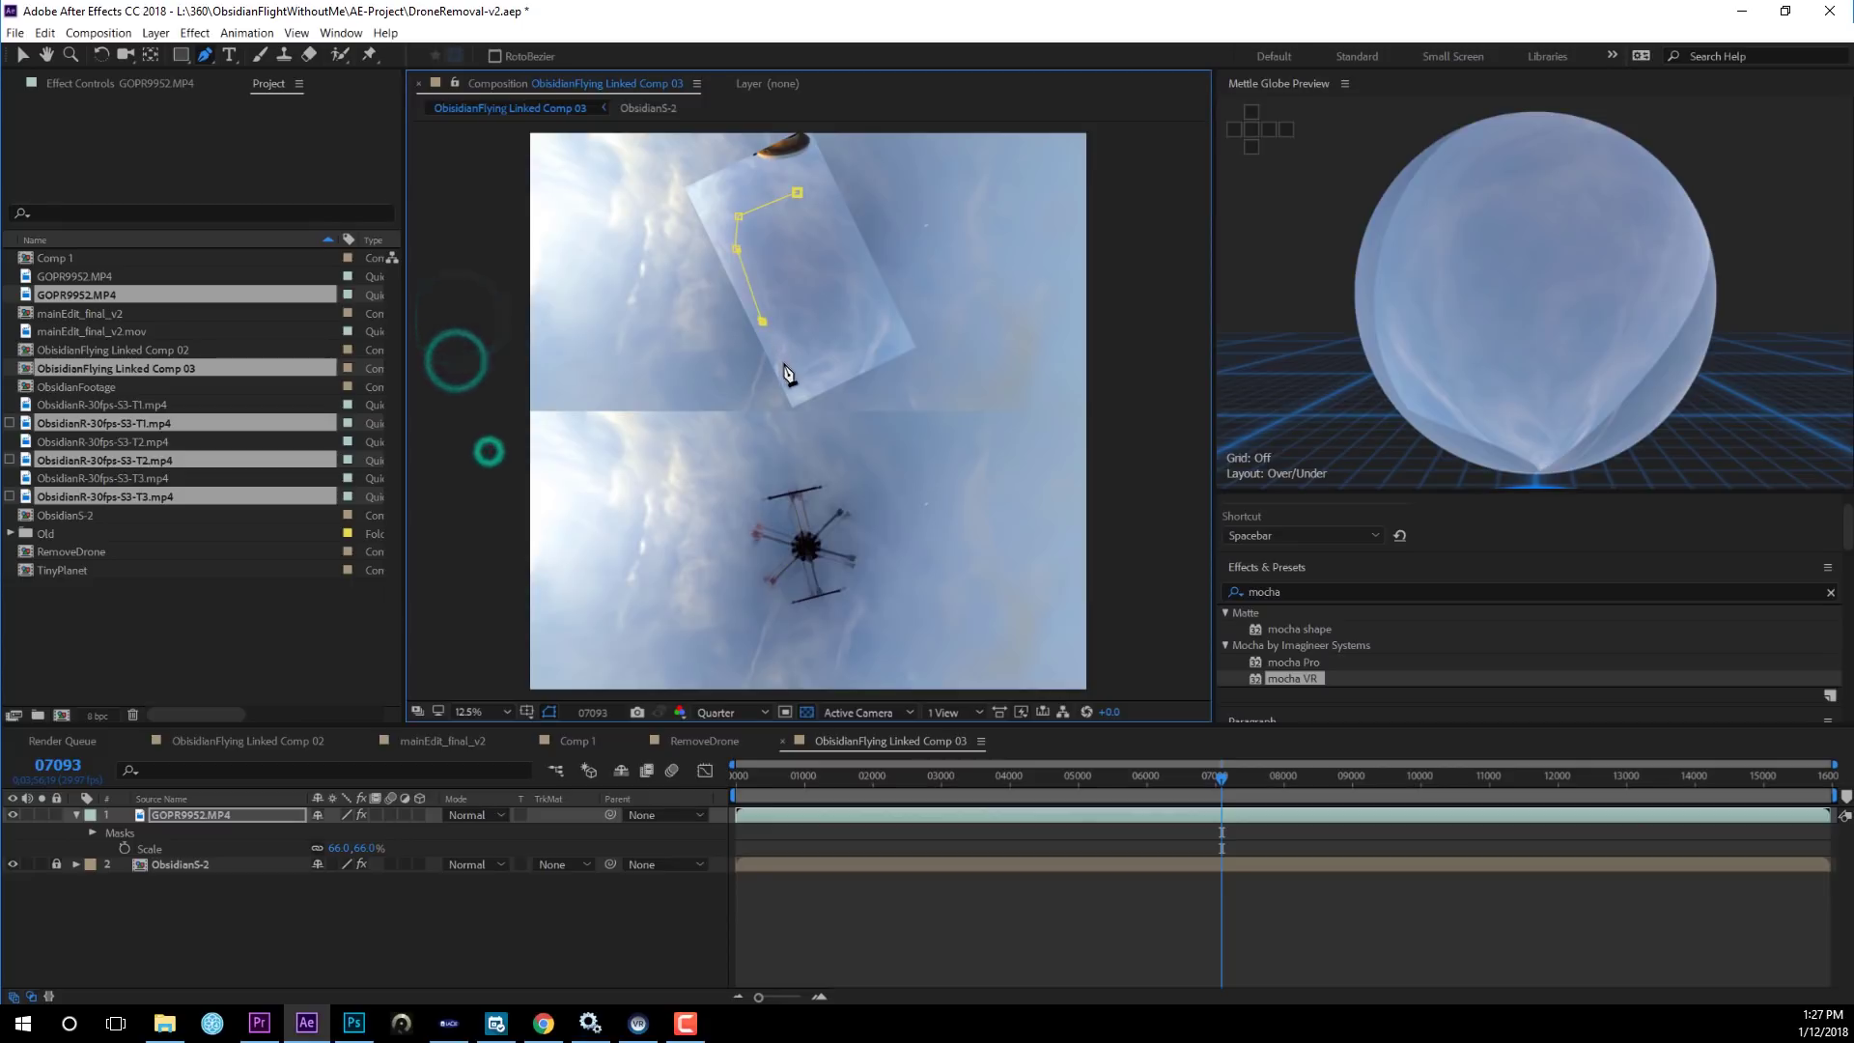
{"action": "left_click", "coordinate": [844, 343]}
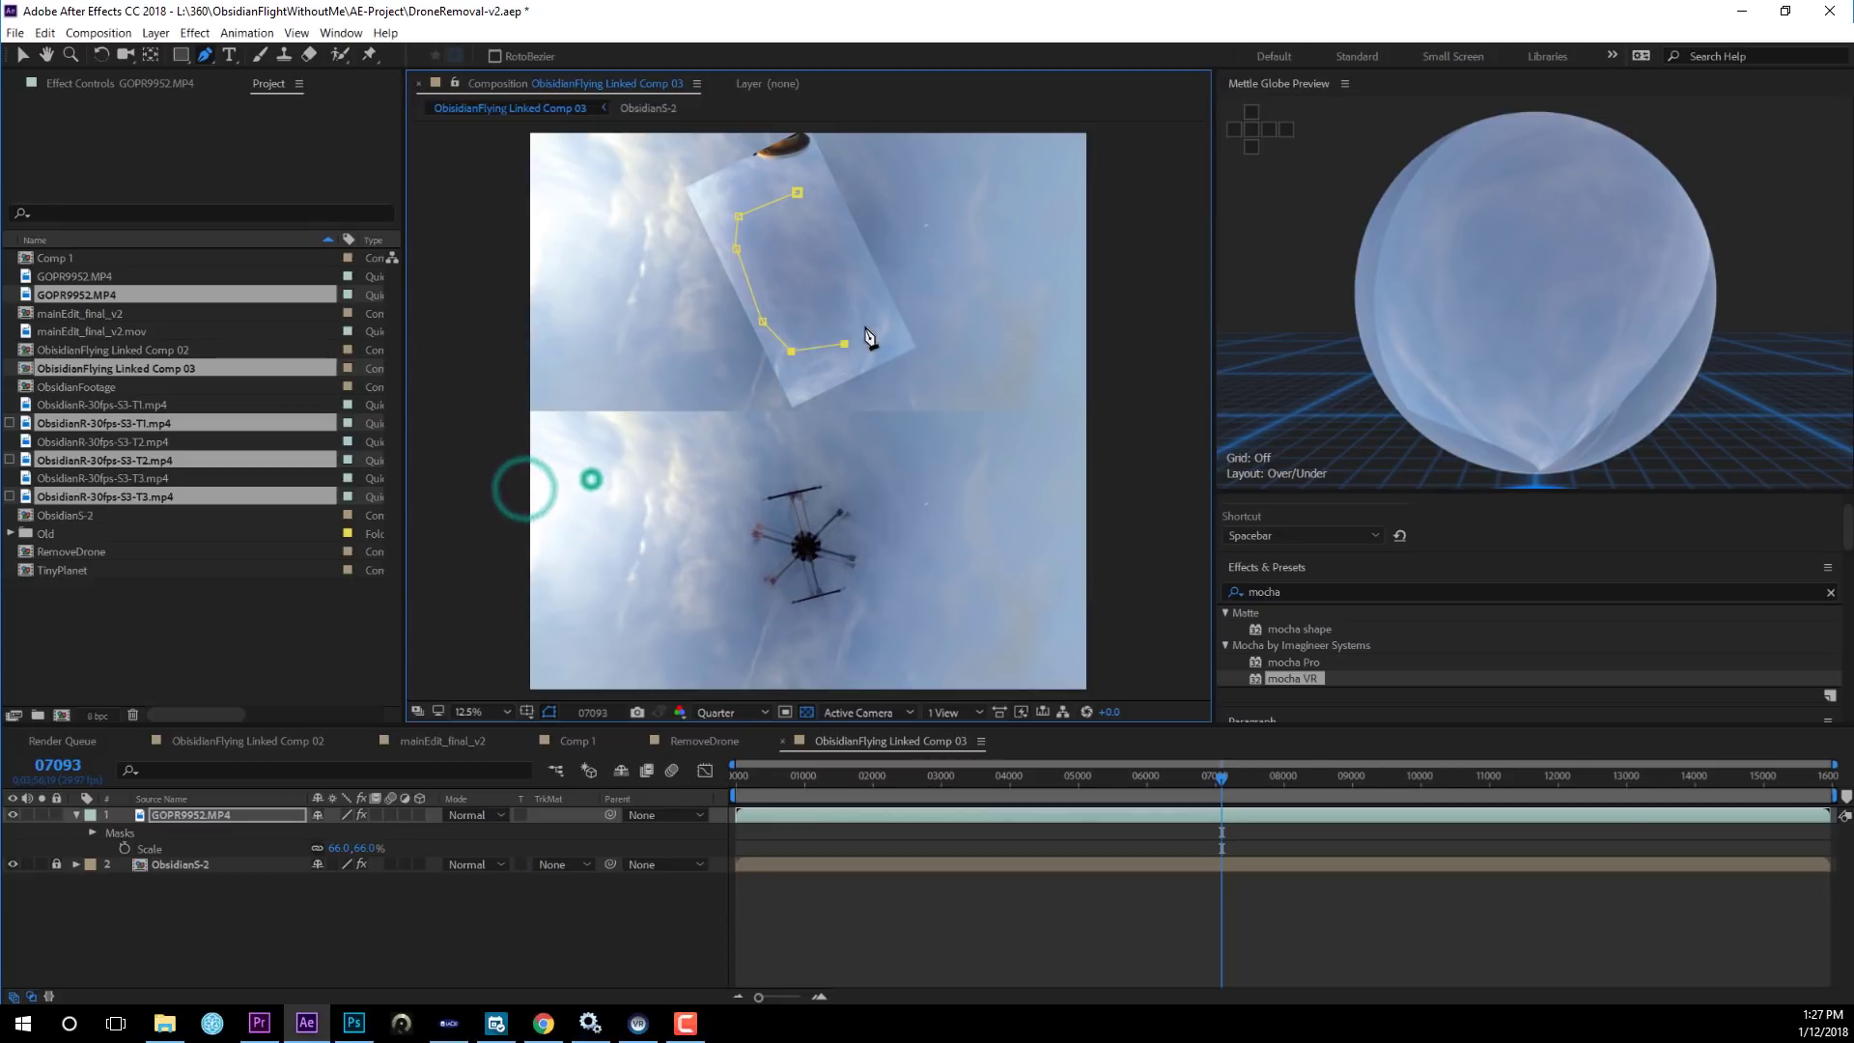
{"action": "left_click", "coordinate": [866, 316]}
{"action": "left_click", "coordinate": [842, 259]}
{"action": "left_click", "coordinate": [822, 205]}
{"action": "left_click", "coordinate": [797, 192]}
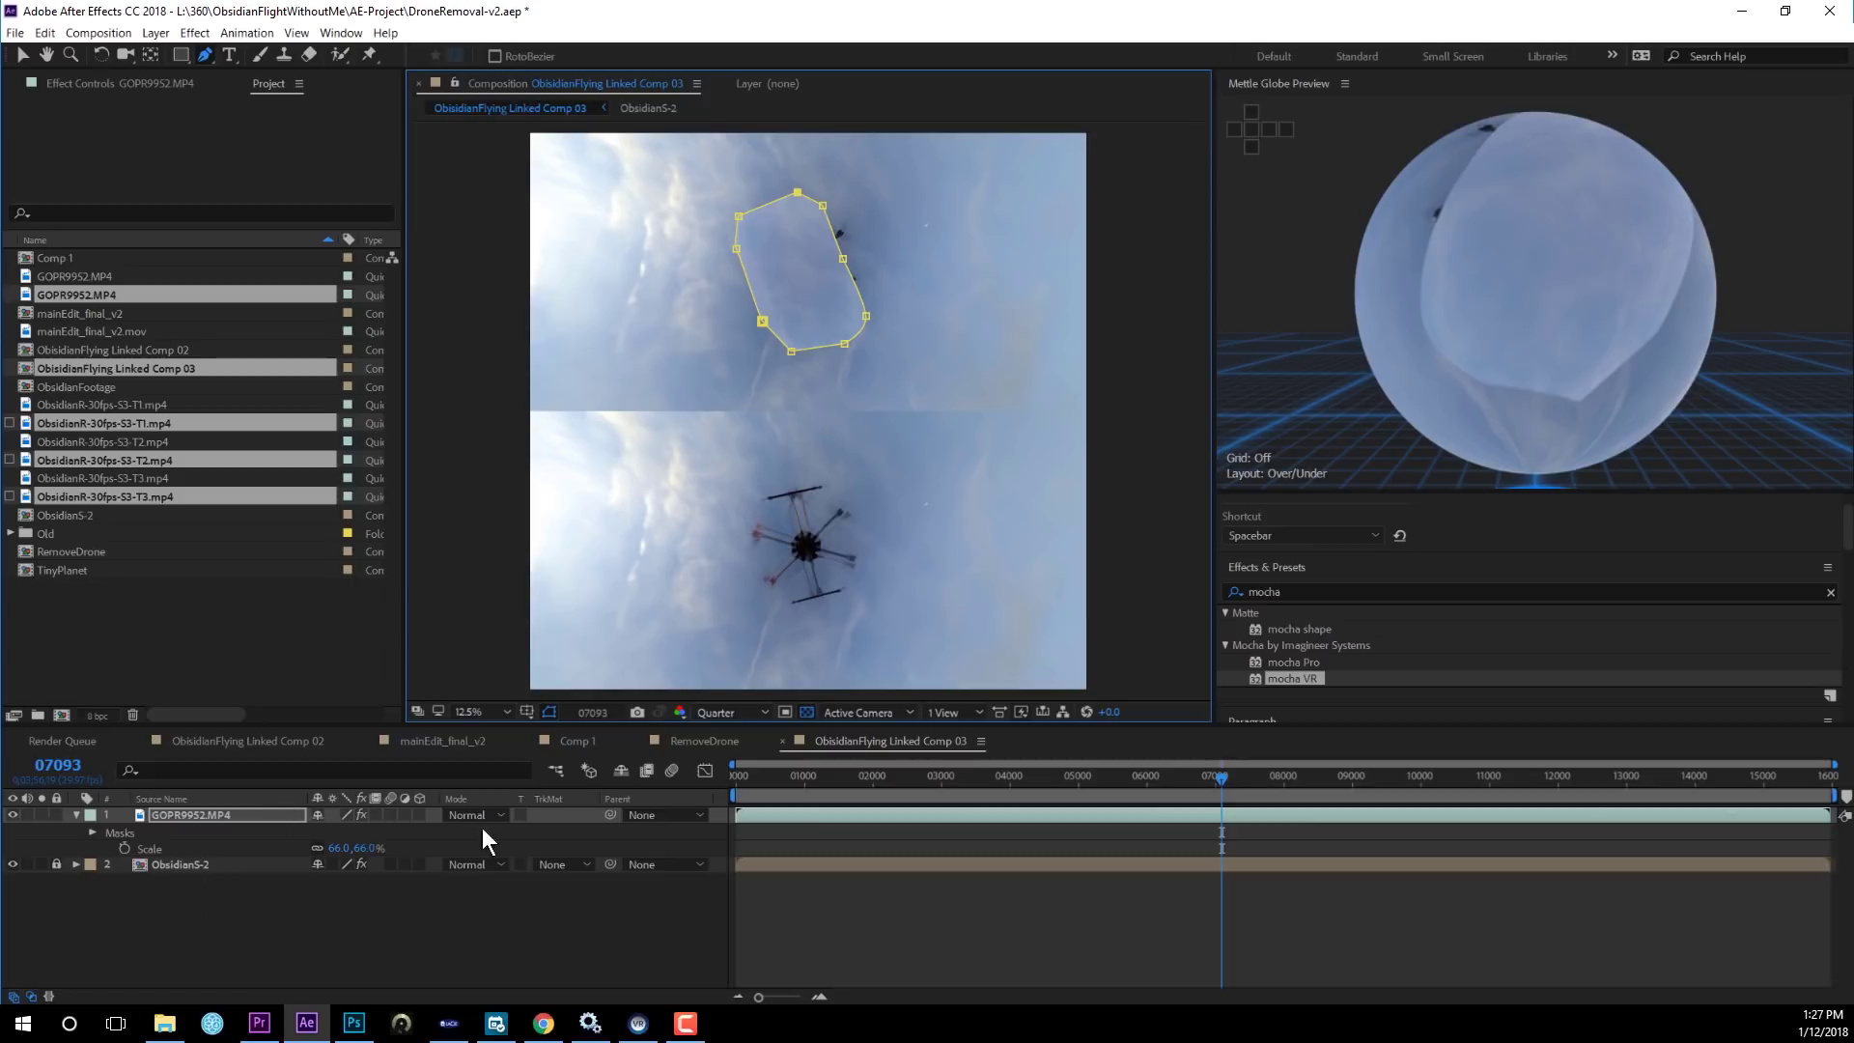
Set the Mask Feather of Mask 1 on the GOPR9952.MP4 layer to 365 pixels and deselect the layer.
{"action": "left_click", "coordinate": [92, 832]}
{"action": "left_click", "coordinate": [108, 848]}
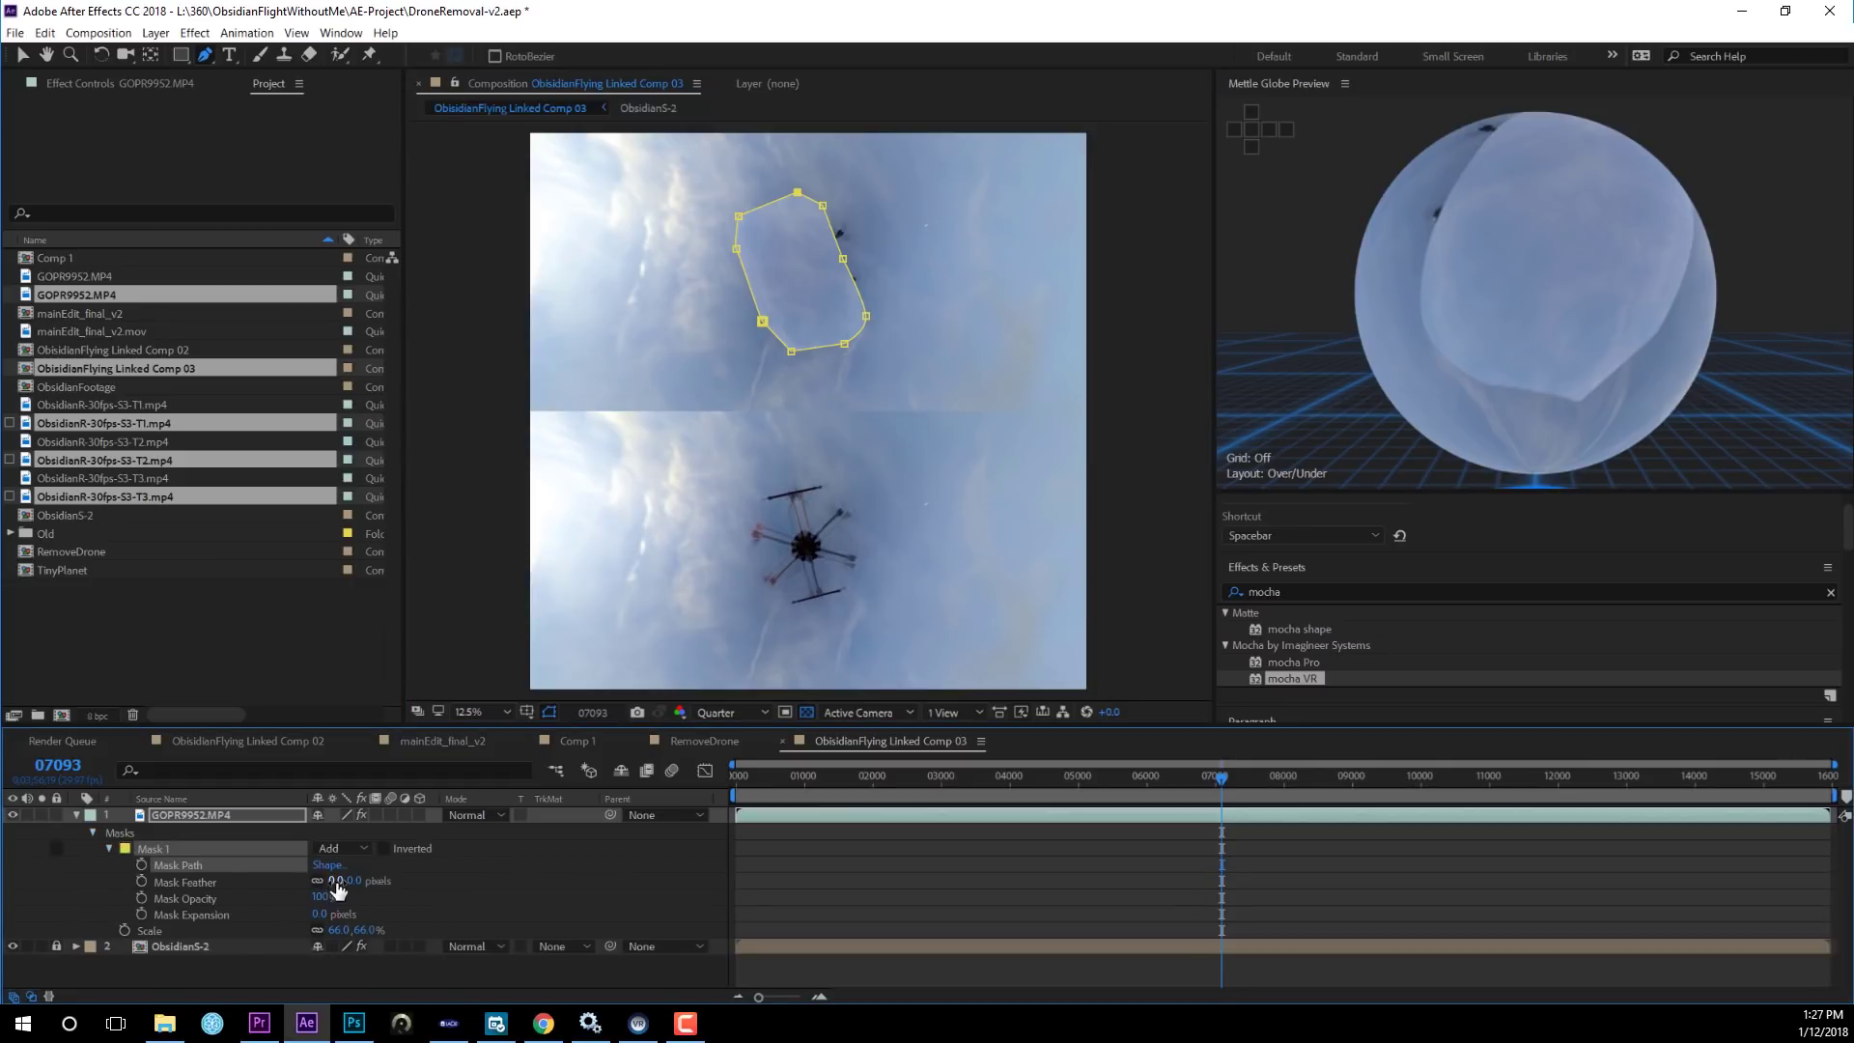
{"action": "left_click_drag", "start_coordinate": [337, 887], "coordinate": [521, 876]}
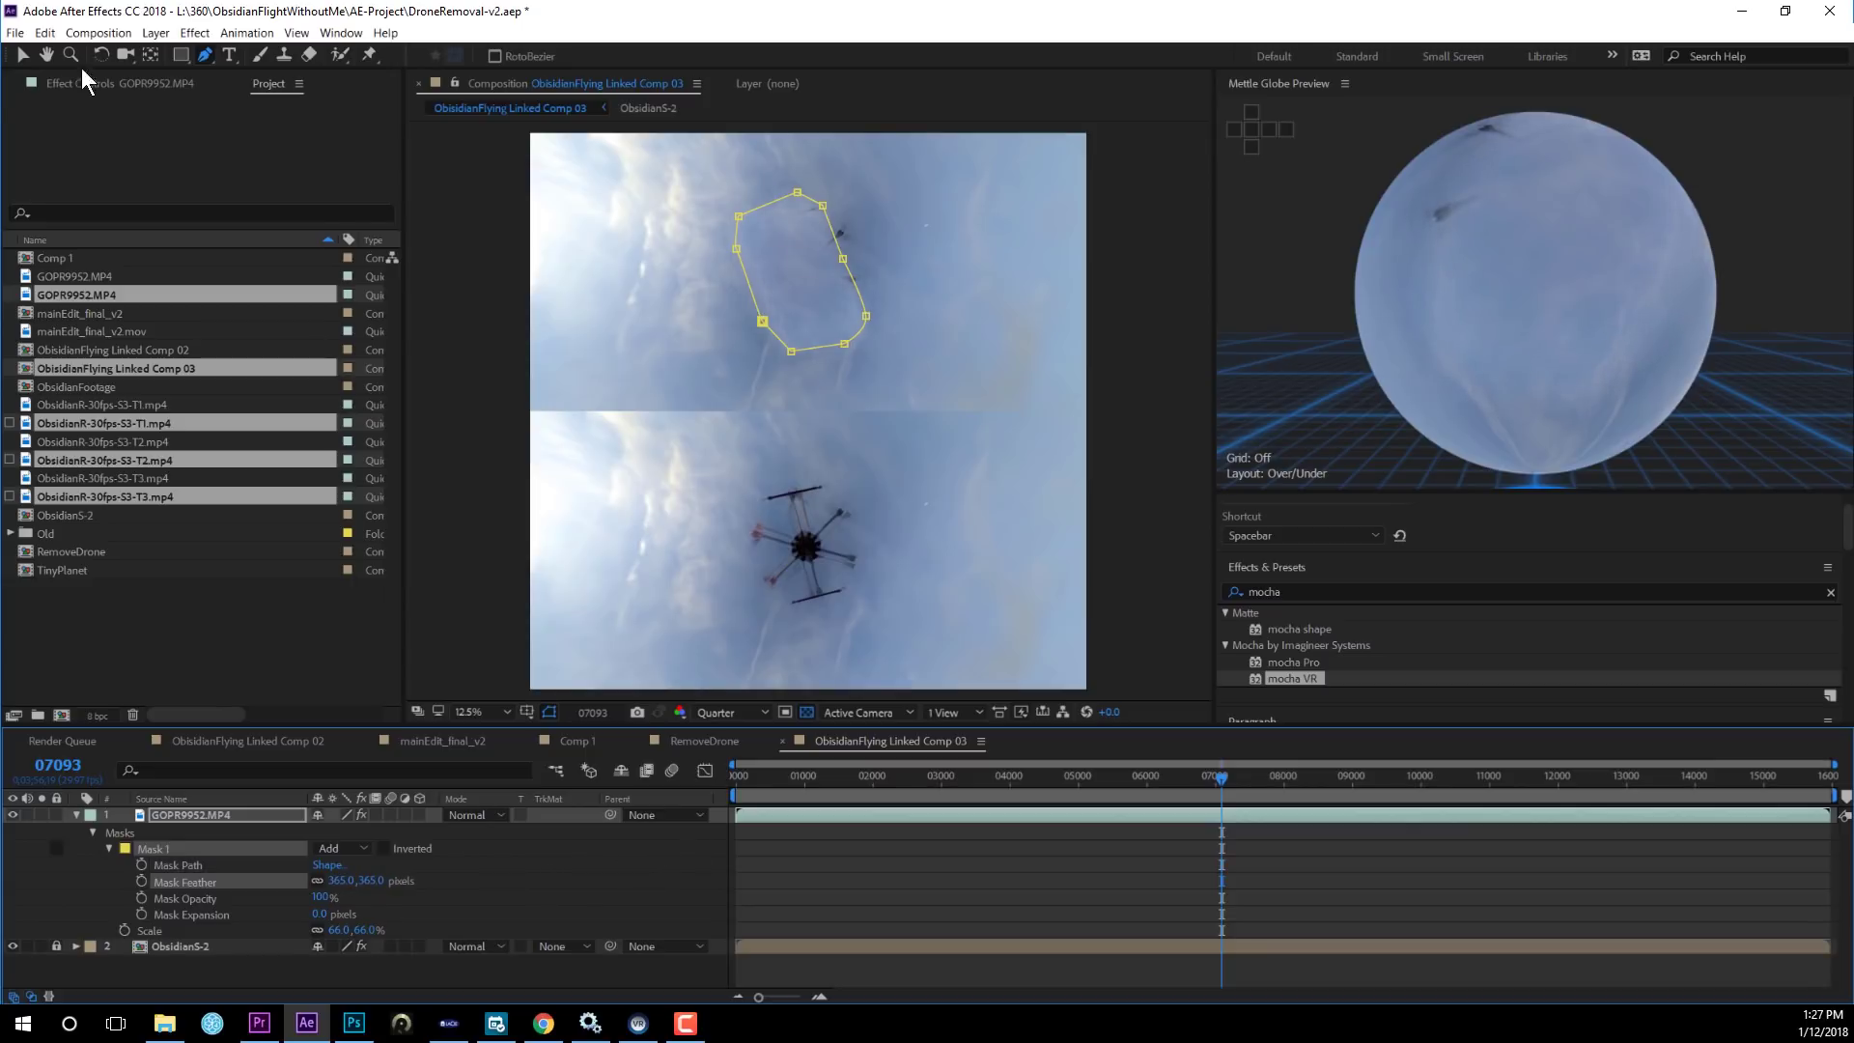
{"action": "left_click", "coordinate": [21, 56]}
{"action": "left_click", "coordinate": [386, 447]}
{"action": "left_click", "coordinate": [696, 492]}
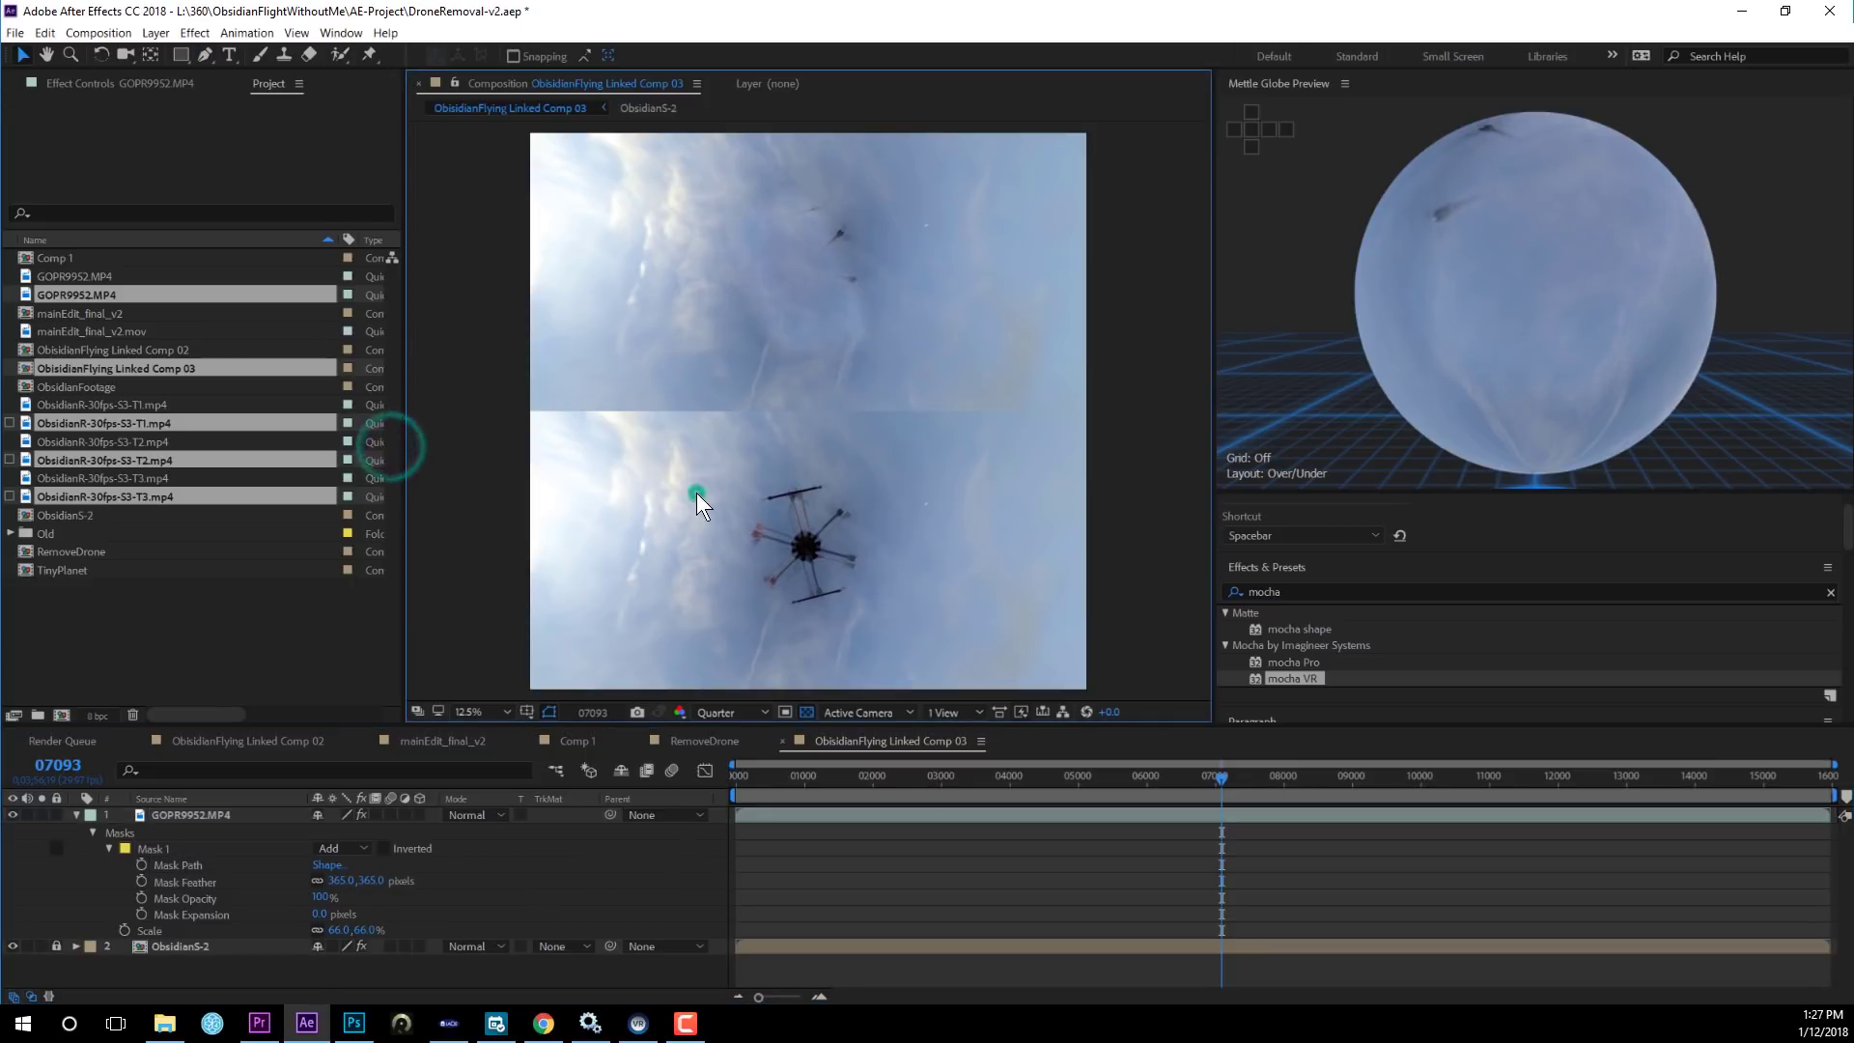
{"action": "left_click", "coordinate": [832, 328]}
{"action": "left_click", "coordinate": [914, 342]}
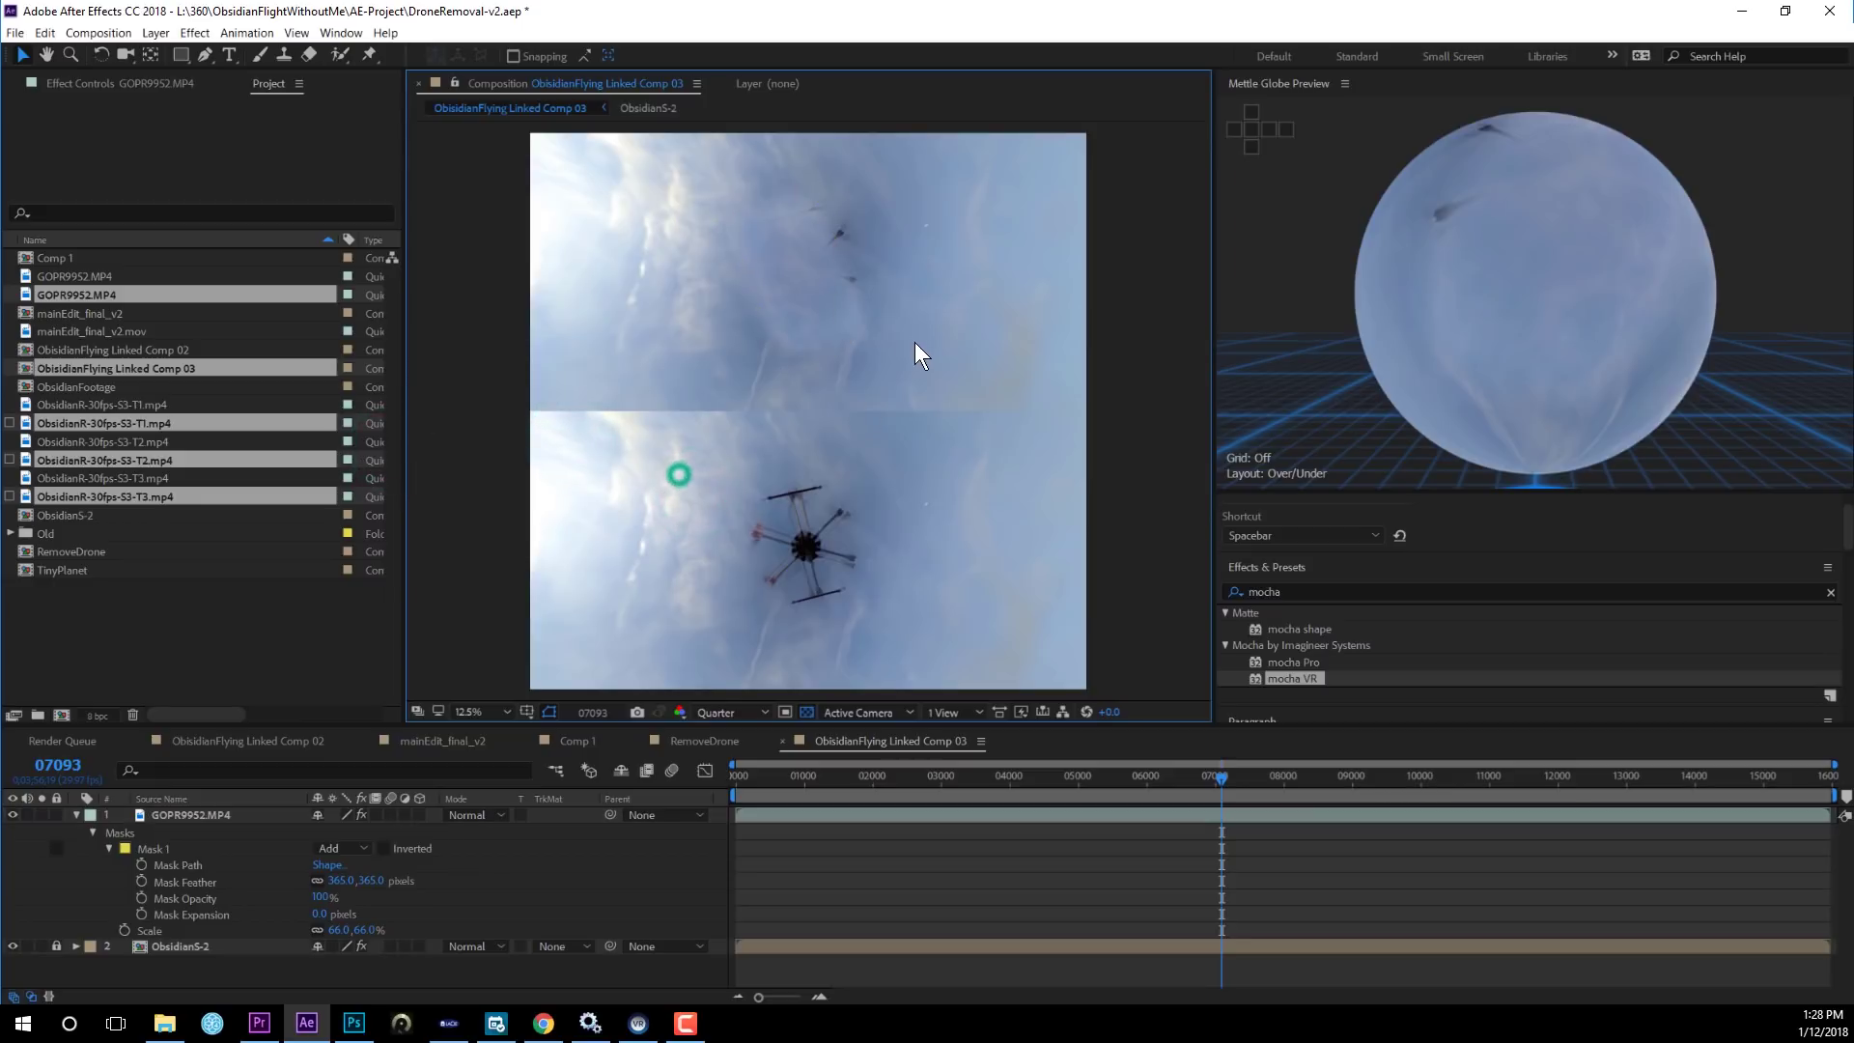
{"action": "left_click", "coordinate": [780, 286]}
{"action": "left_click", "coordinate": [1005, 454]}
Scale the masked GOPR9952.MP4 layer to 104% and collapse its properties in the timeline.
{"action": "left_click", "coordinate": [191, 815]}
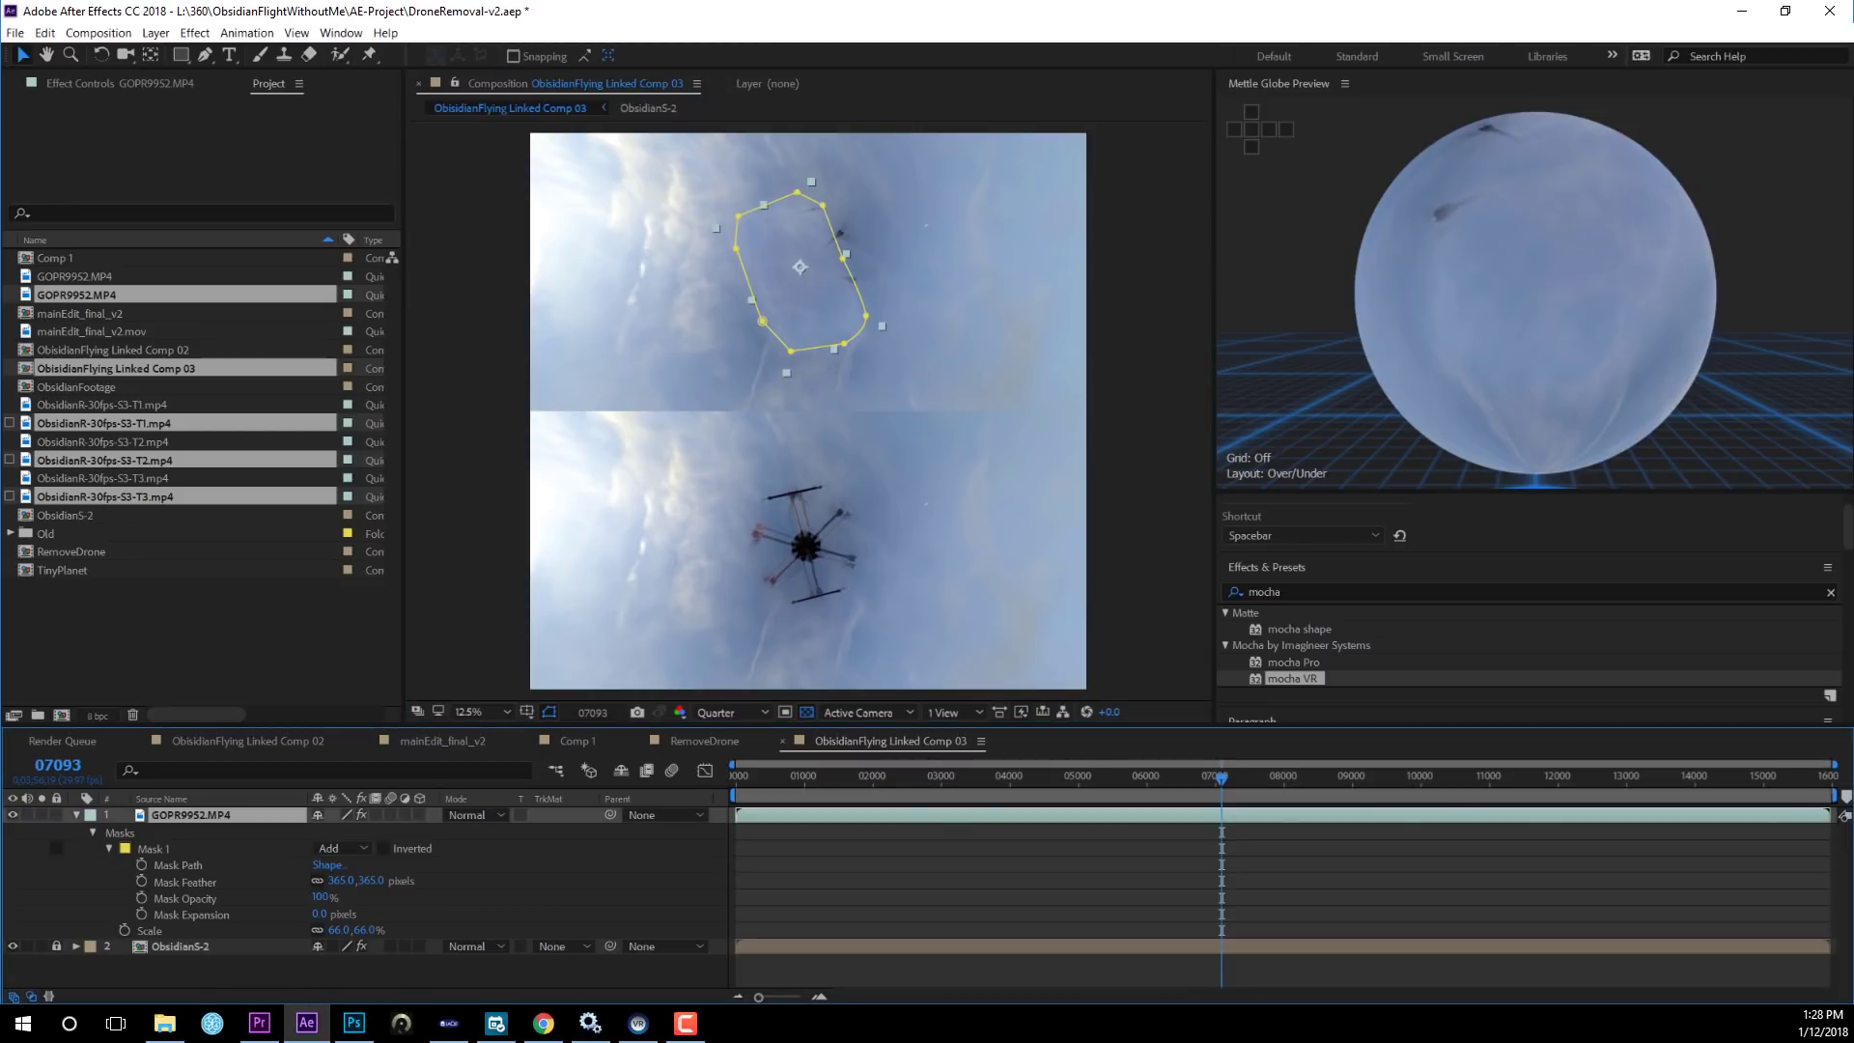
{"action": "key", "text": "s"}
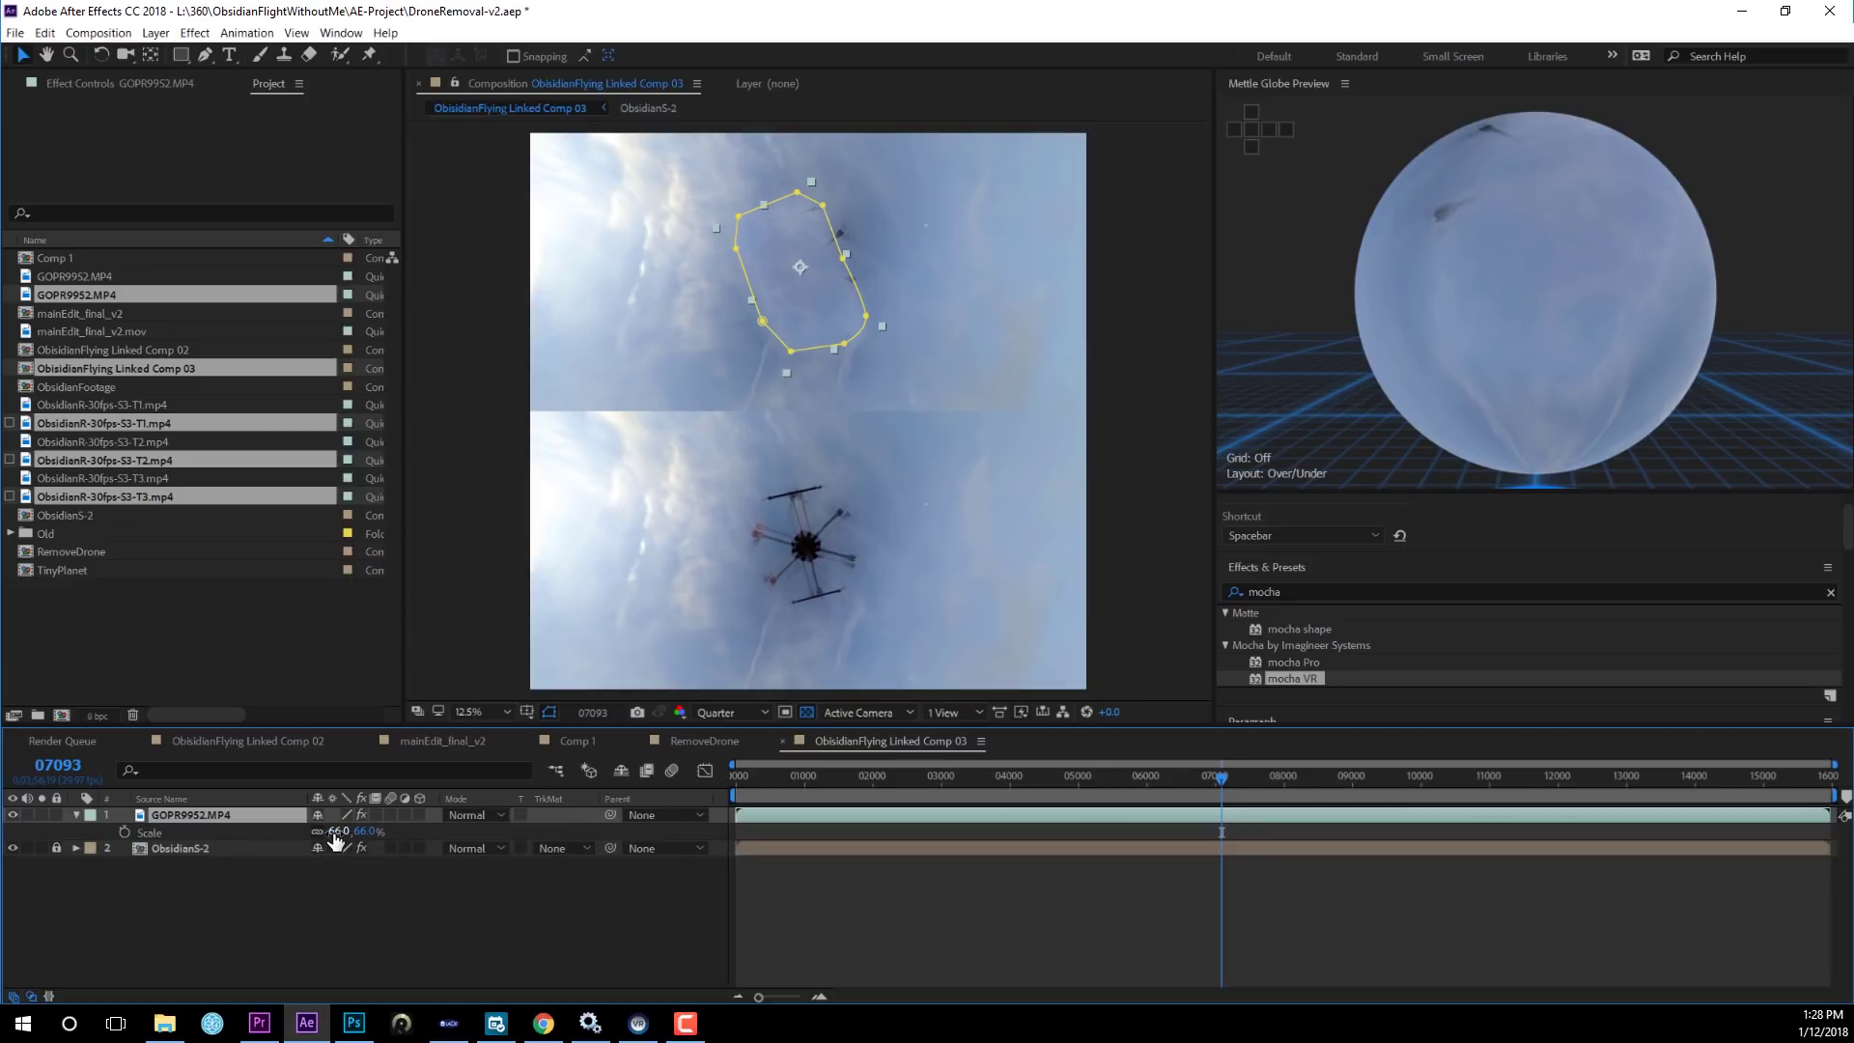
{"action": "left_click_drag", "start_coordinate": [337, 831], "coordinate": [374, 831]}
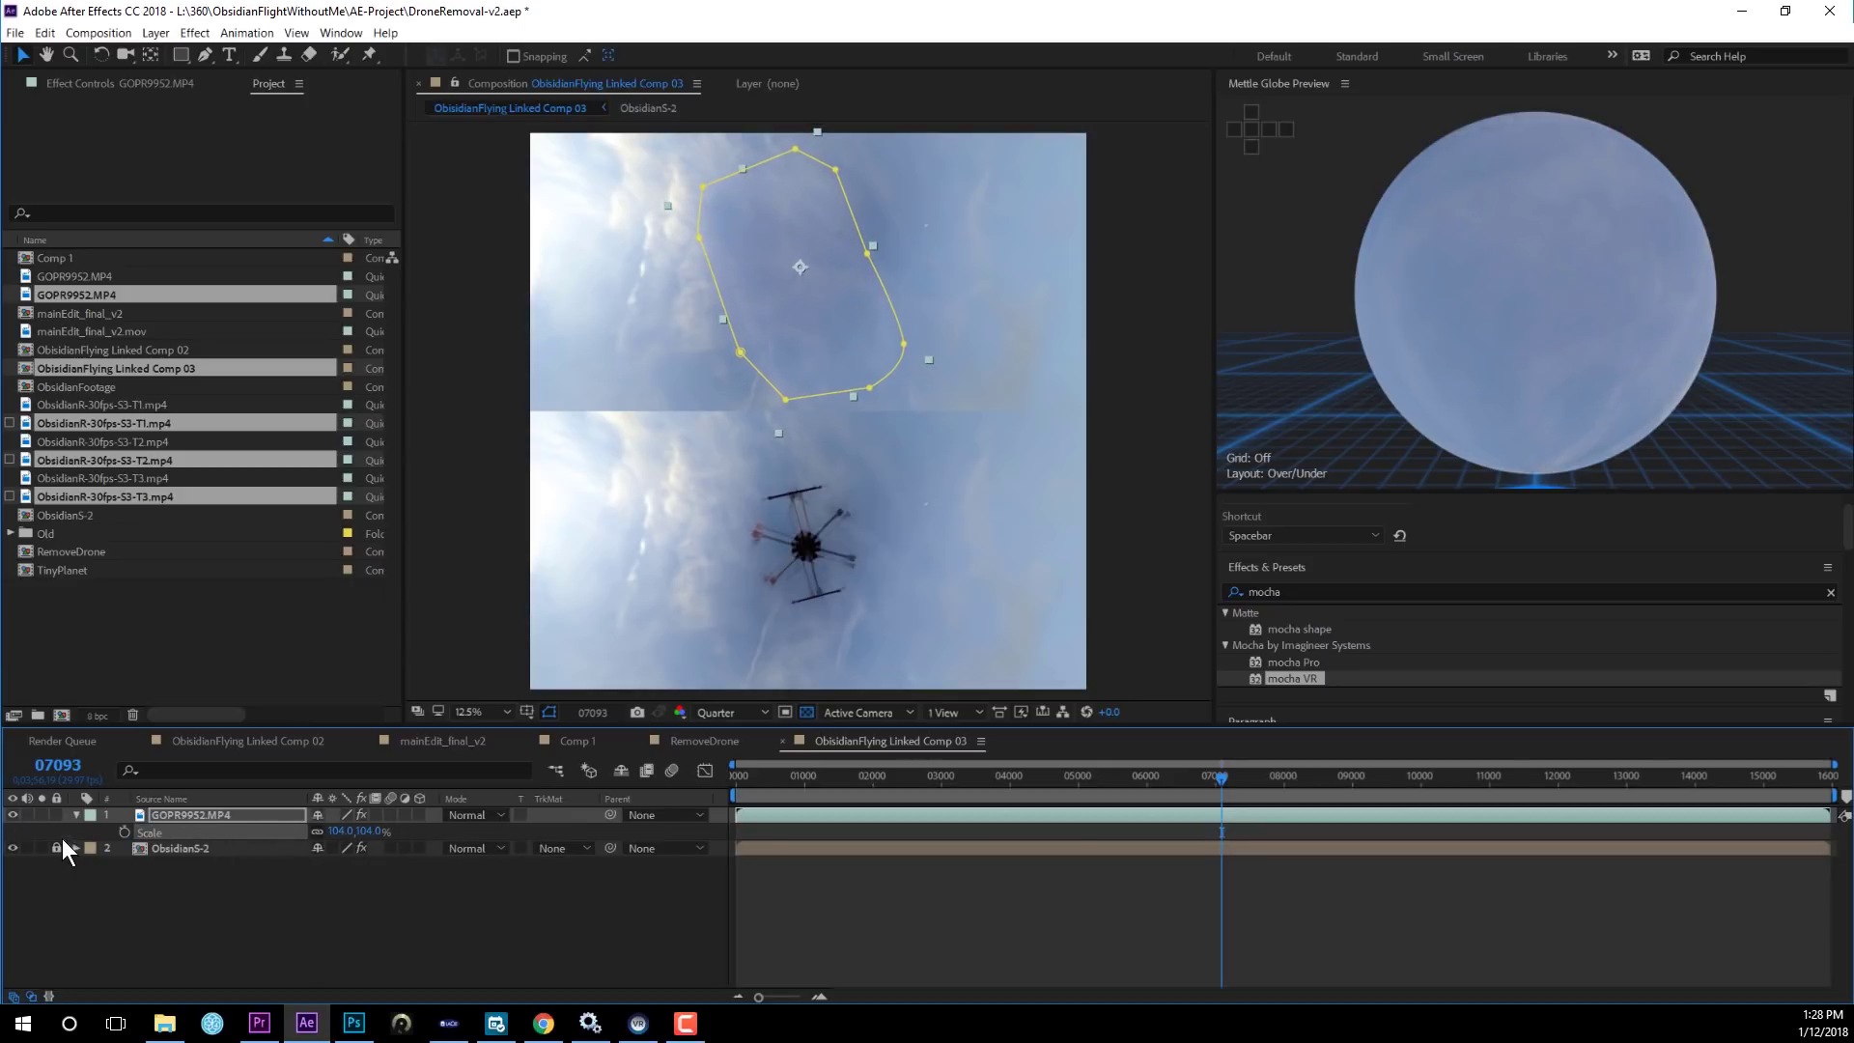
{"action": "left_click", "coordinate": [77, 815]}
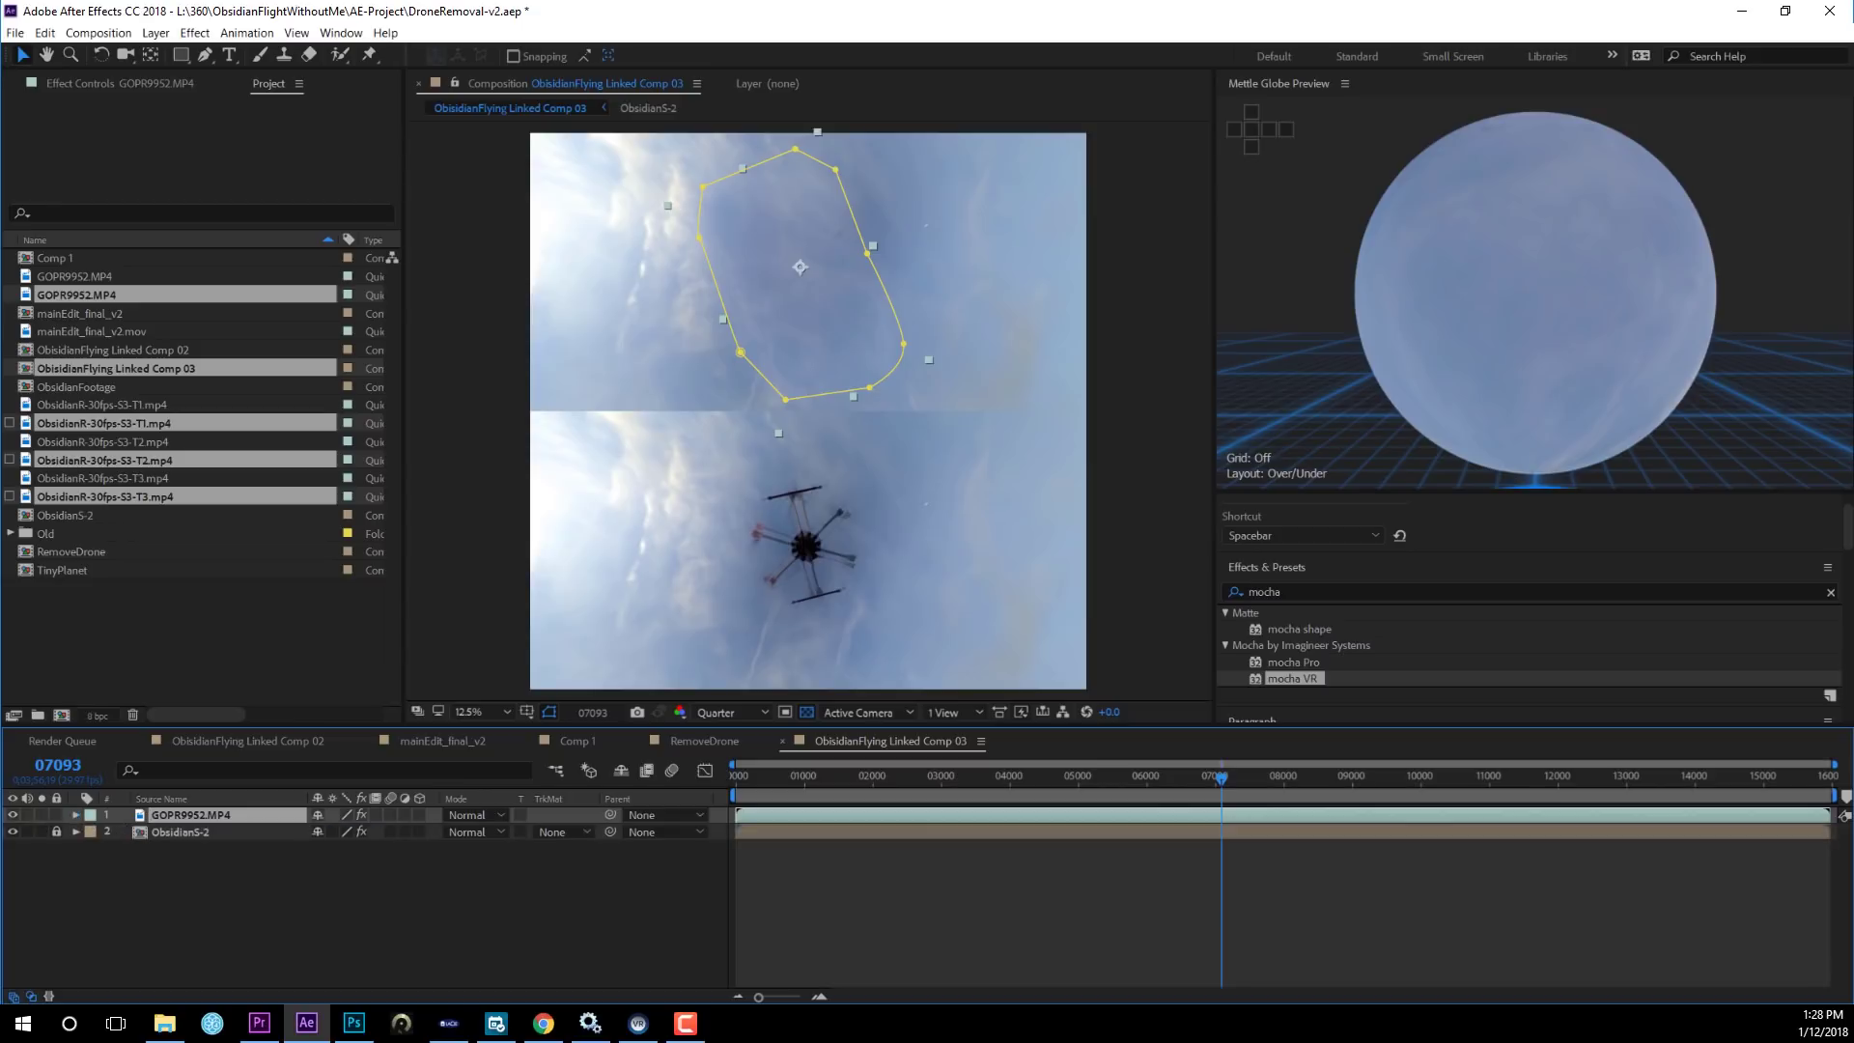
Set the Mask Feather of Mask 1 on the GOPR9952.MP4 layer to 518 pixels and deselect the layer.
{"action": "left_click", "coordinate": [76, 814]}
{"action": "left_click", "coordinate": [92, 833]}
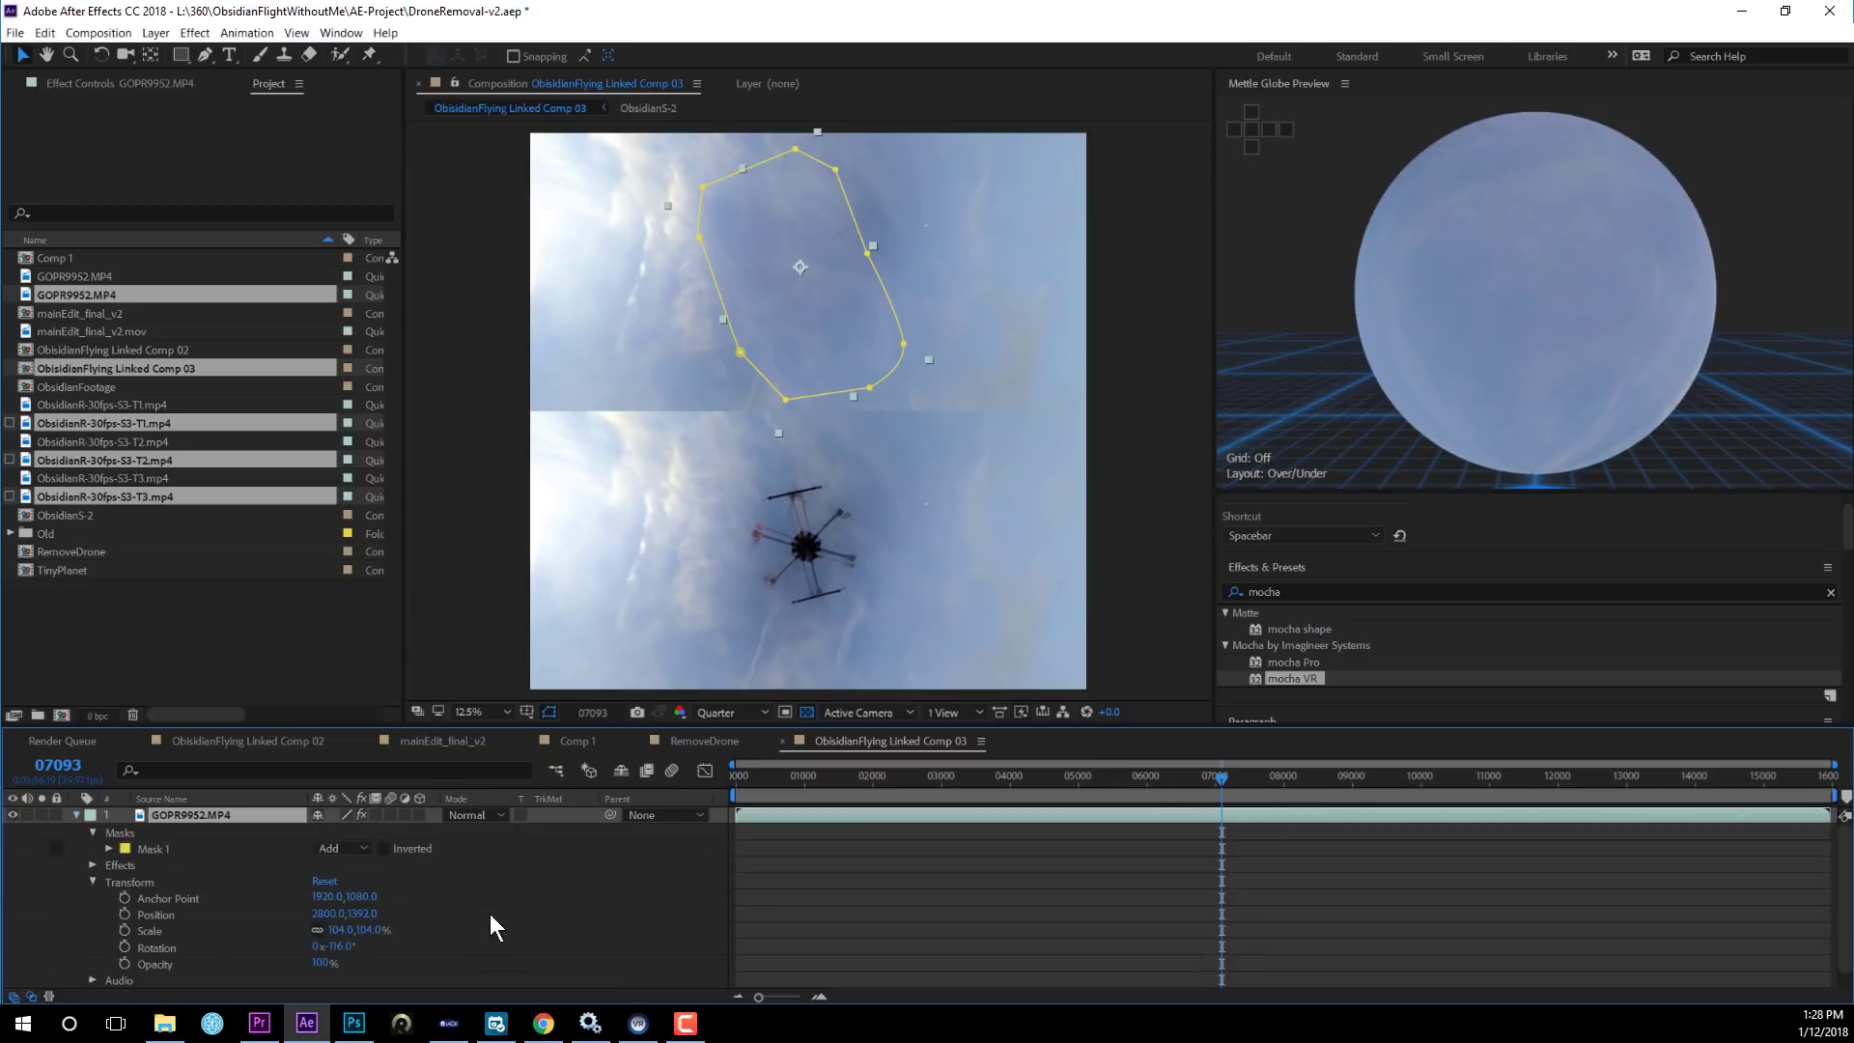
{"action": "left_click", "coordinate": [110, 848]}
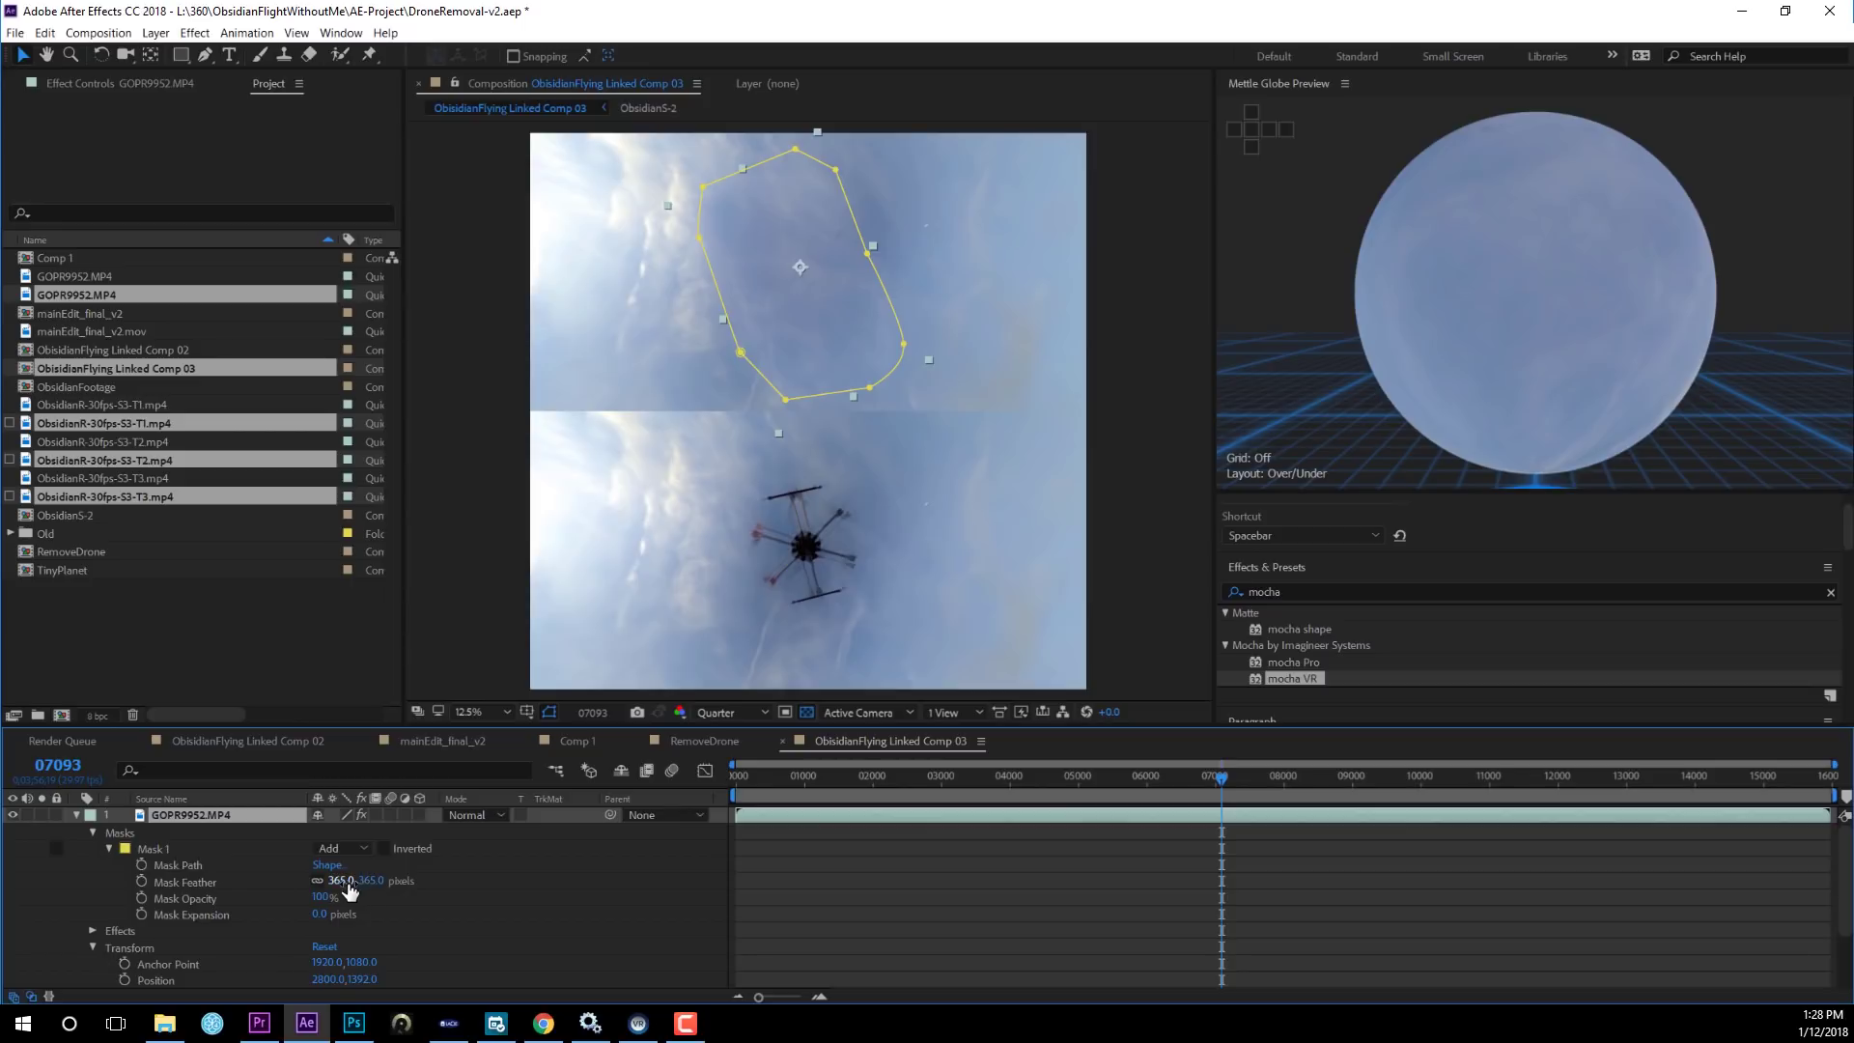
{"action": "left_click_drag", "start_coordinate": [348, 881], "coordinate": [373, 880]}
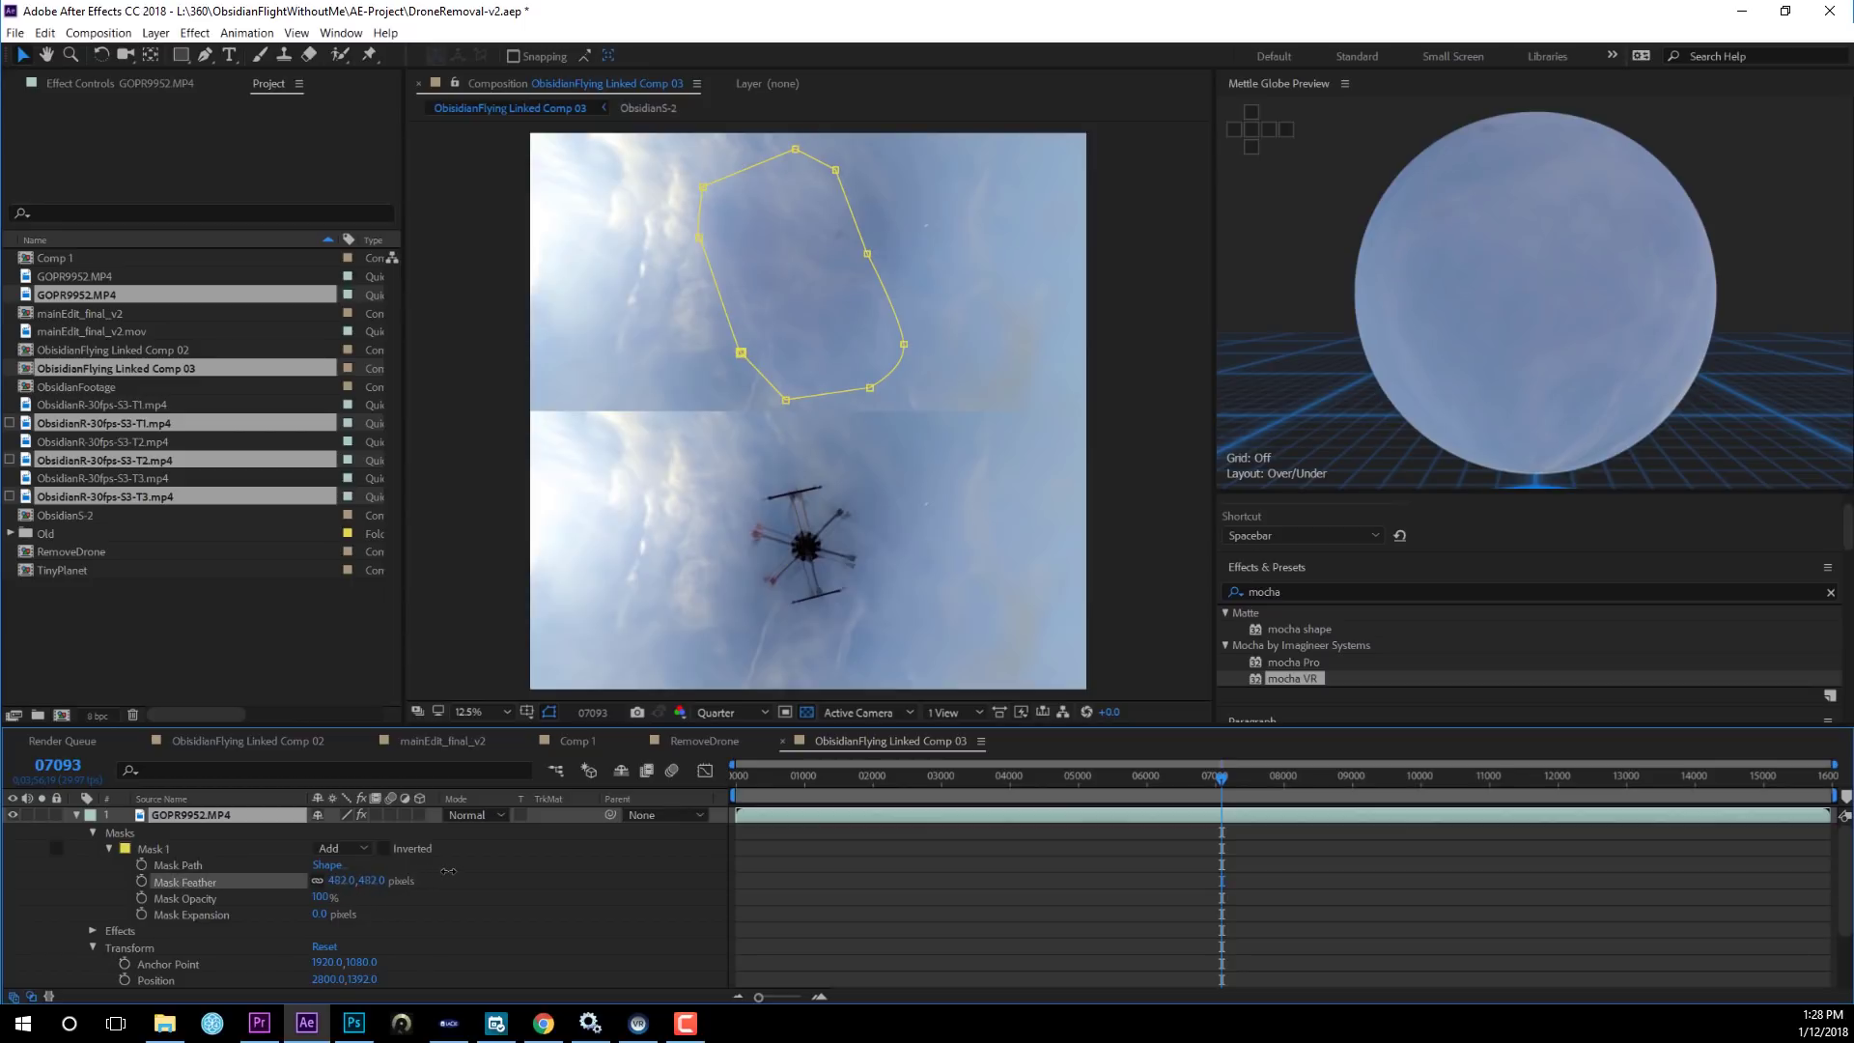
{"action": "left_click", "coordinate": [880, 308]}
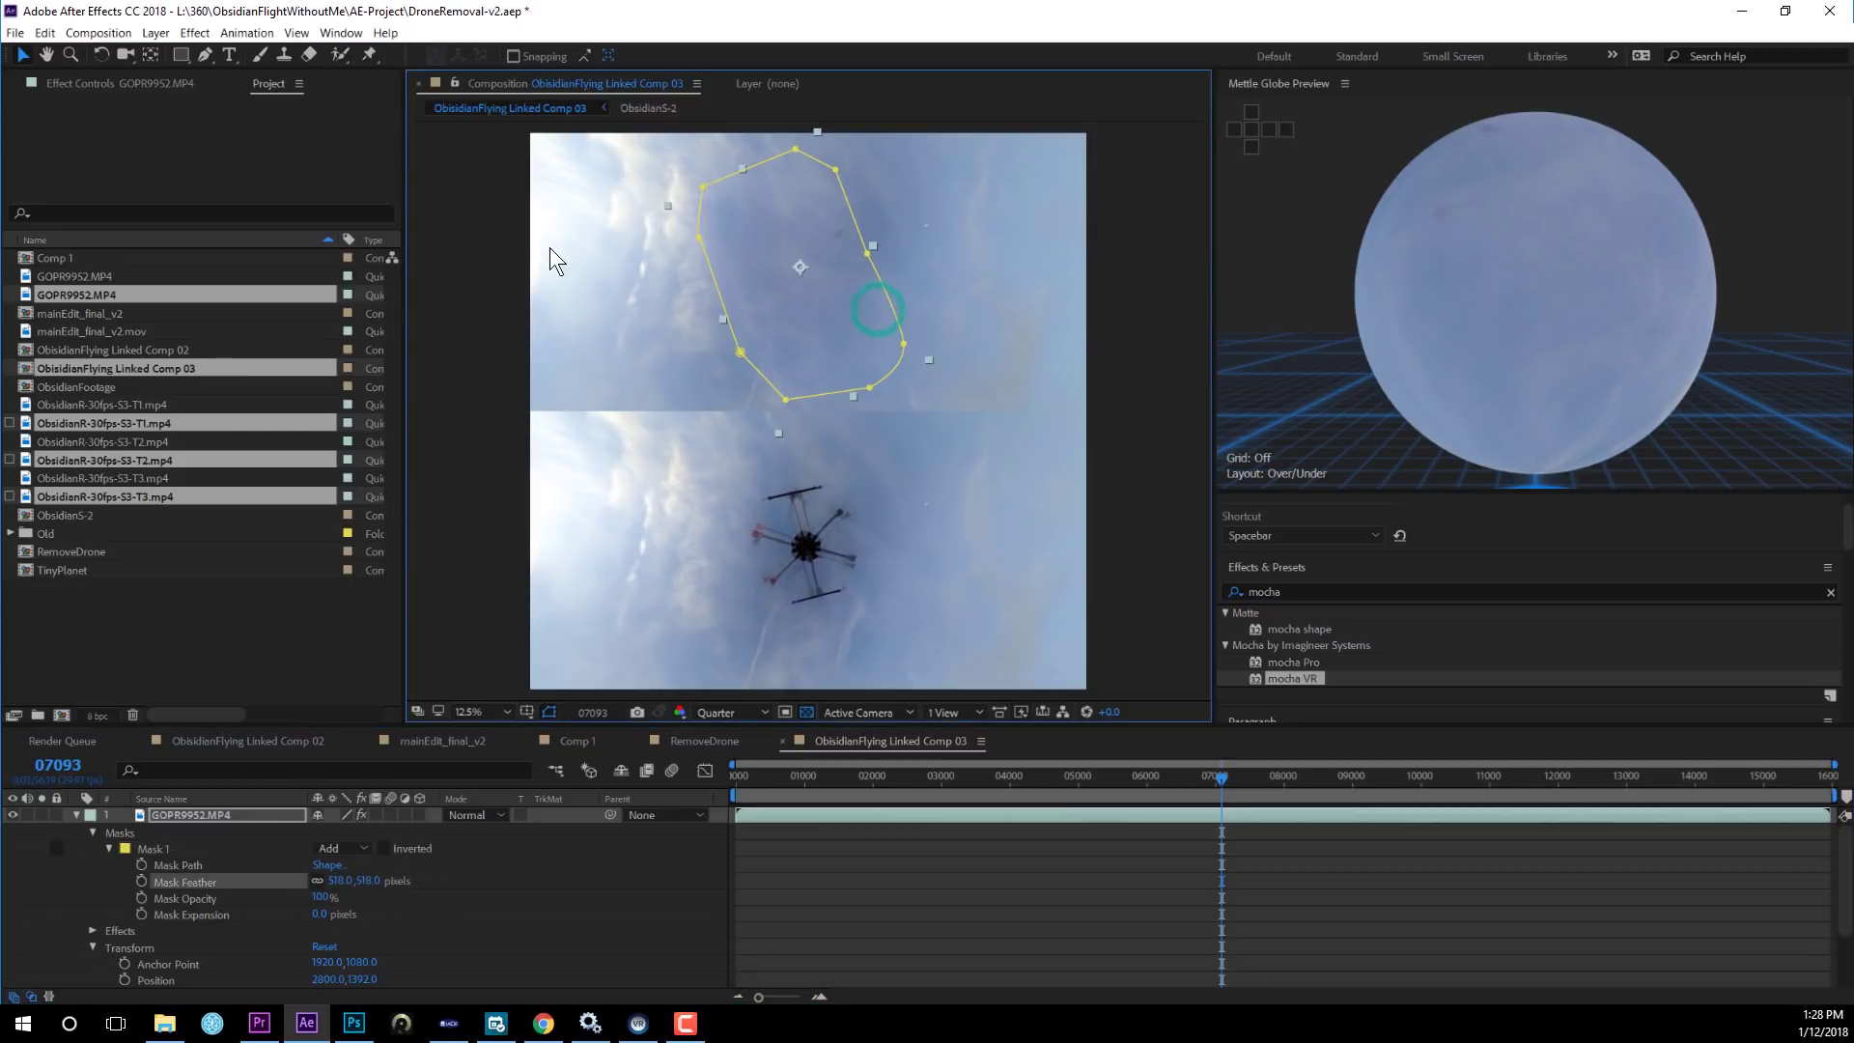
{"action": "left_click", "coordinate": [215, 368]}
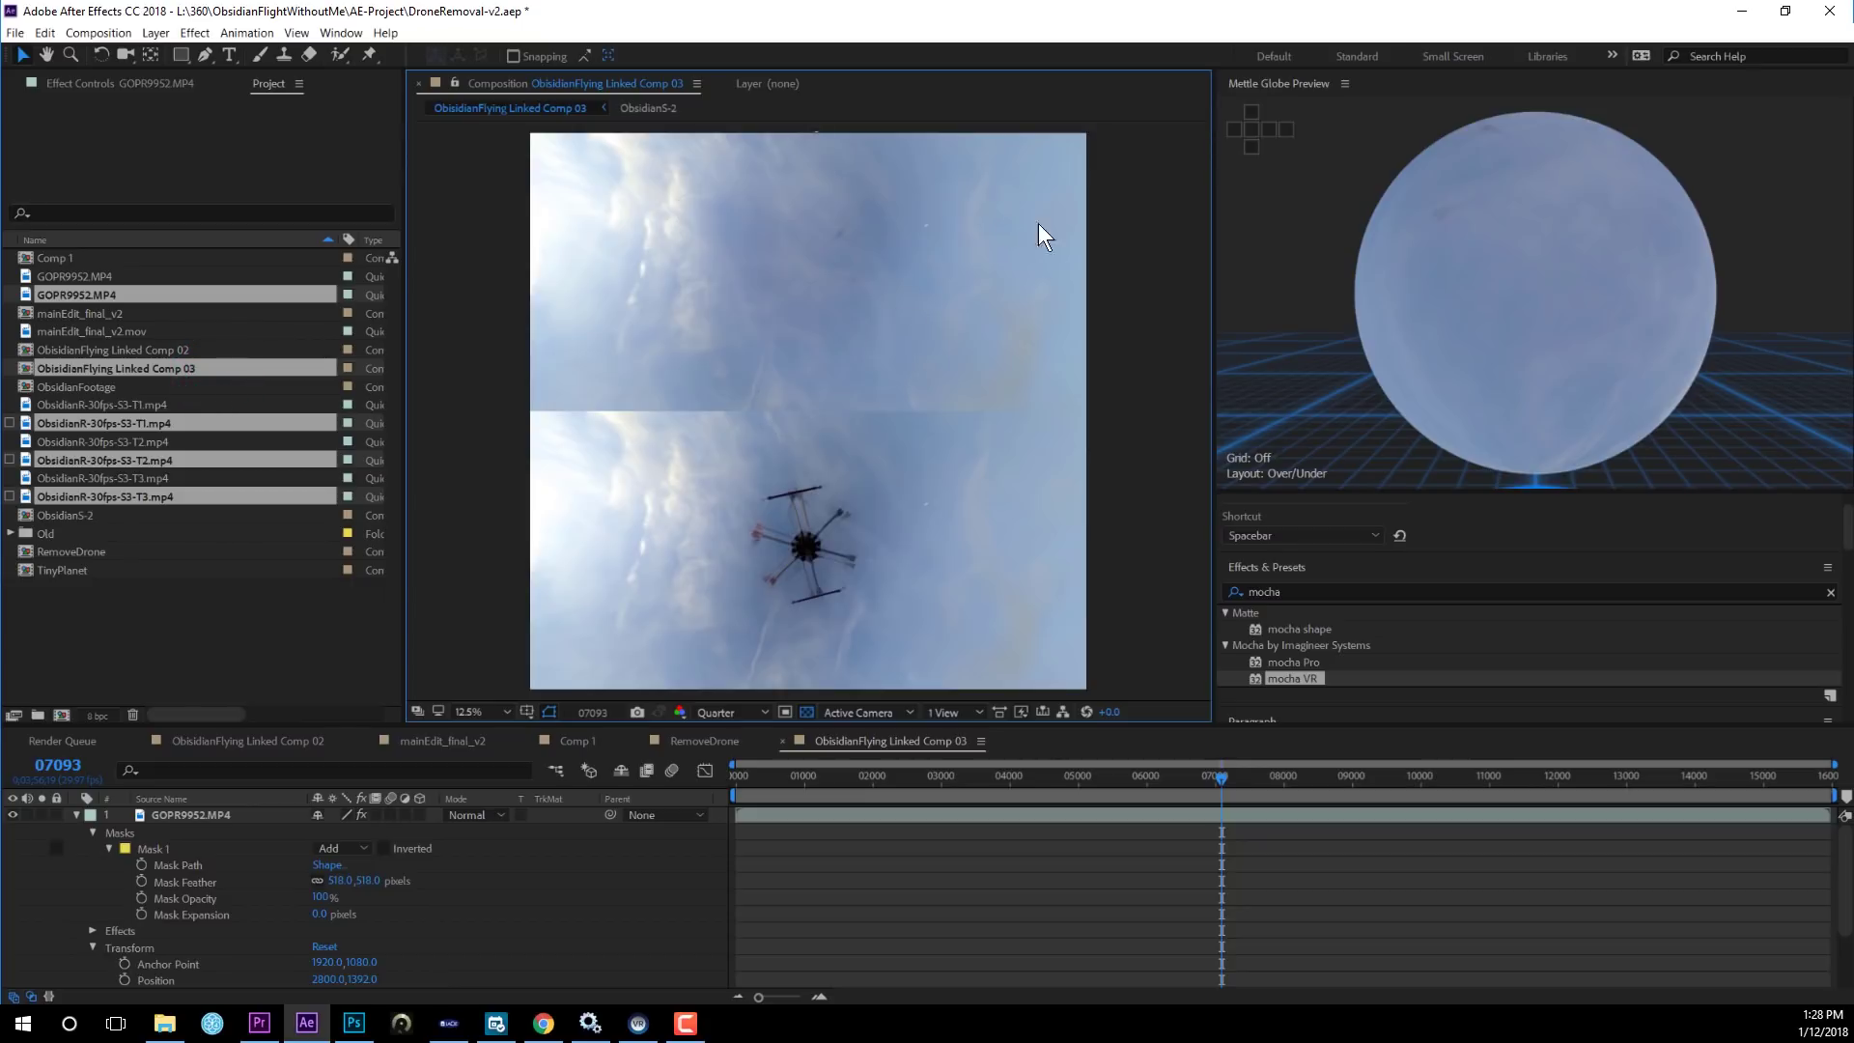
Move the GOPR9952.MP4 layer in the upper view to a position of about 2920, 1312.
{"action": "left_click_drag", "start_coordinate": [783, 291], "coordinate": [797, 293]}
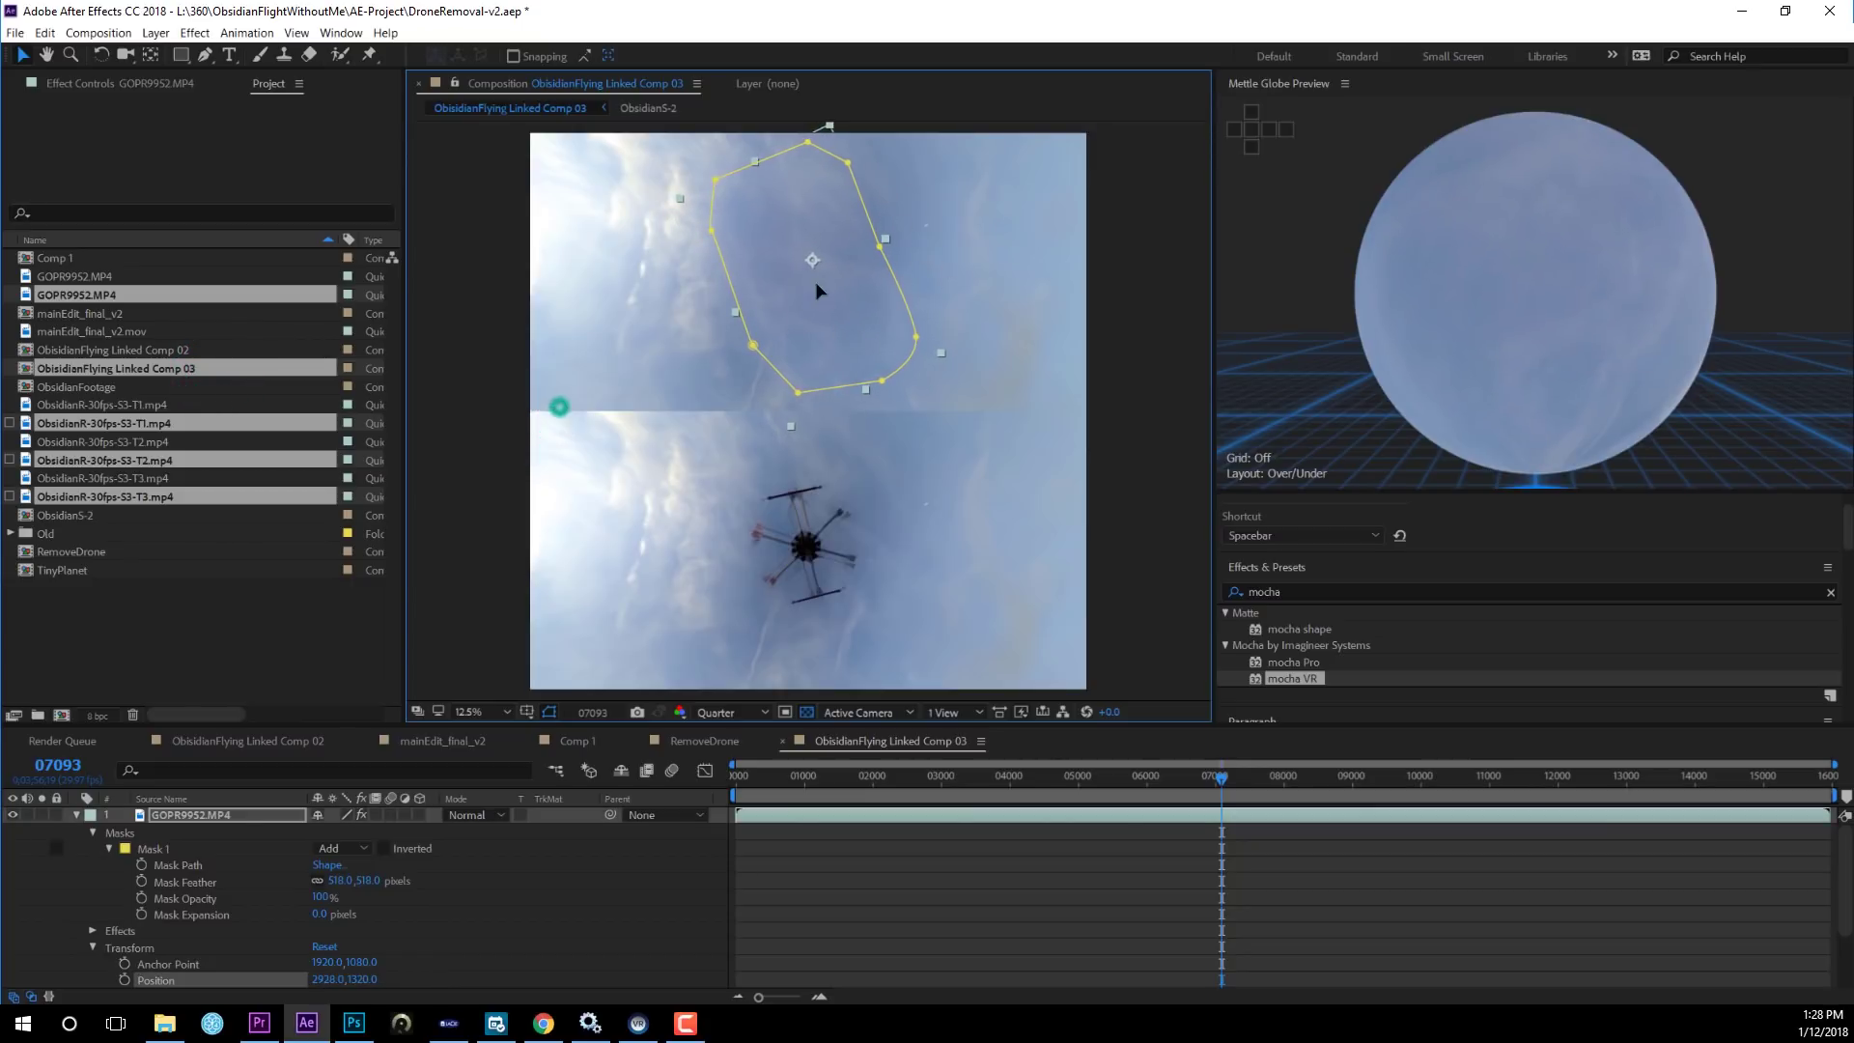
{"action": "left_click", "coordinate": [762, 404]}
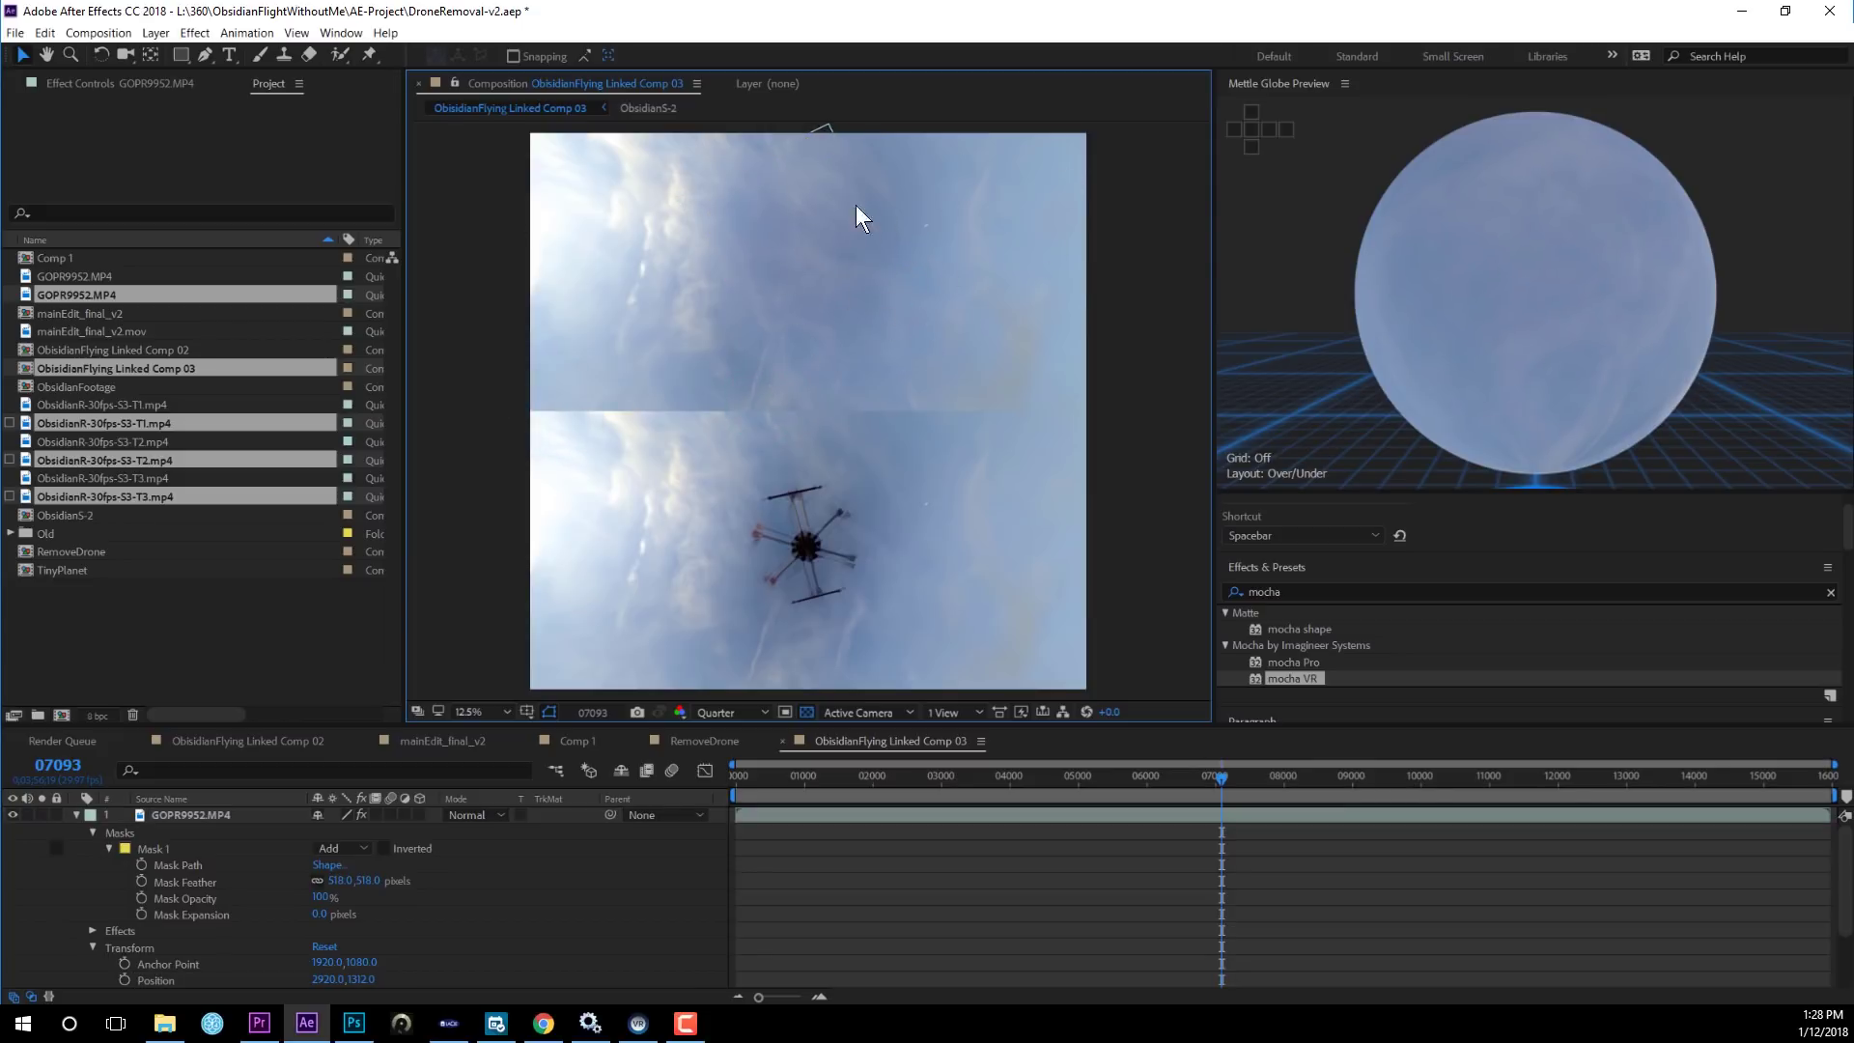
{"action": "left_click", "coordinate": [797, 317]}
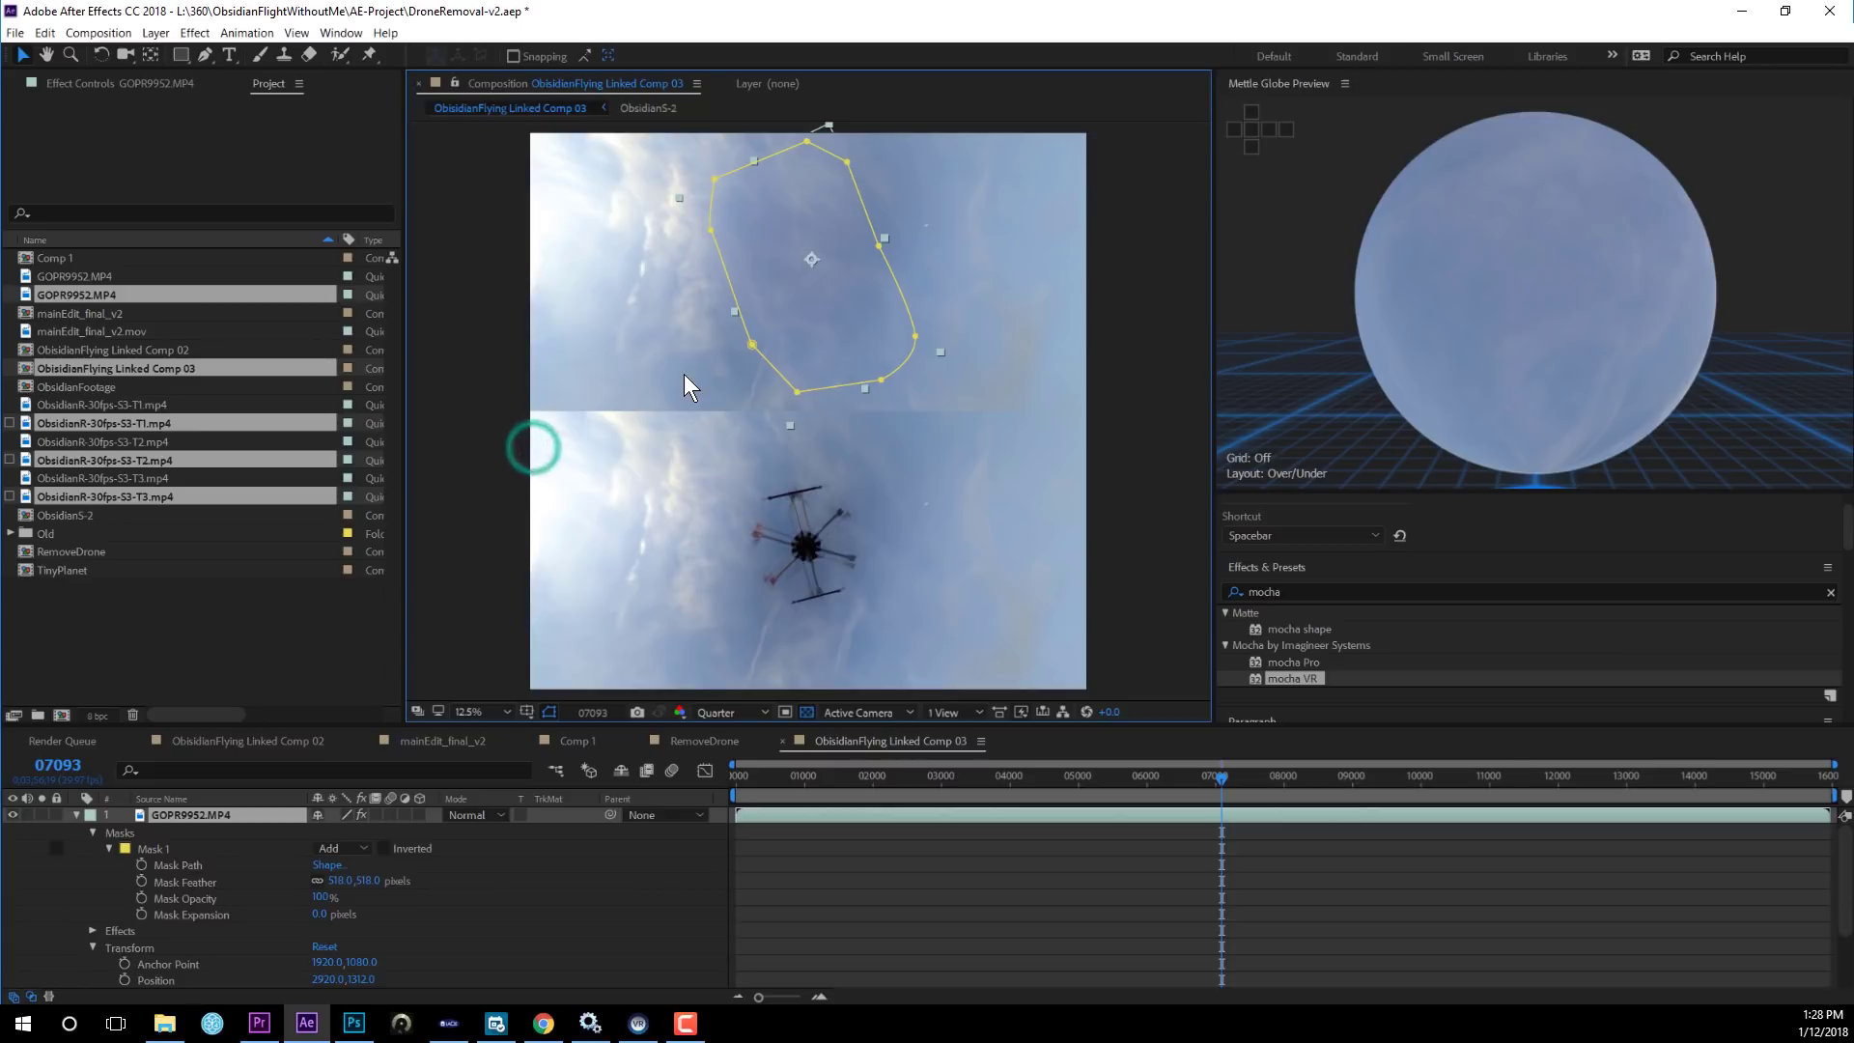
{"action": "left_click", "coordinate": [734, 374]}
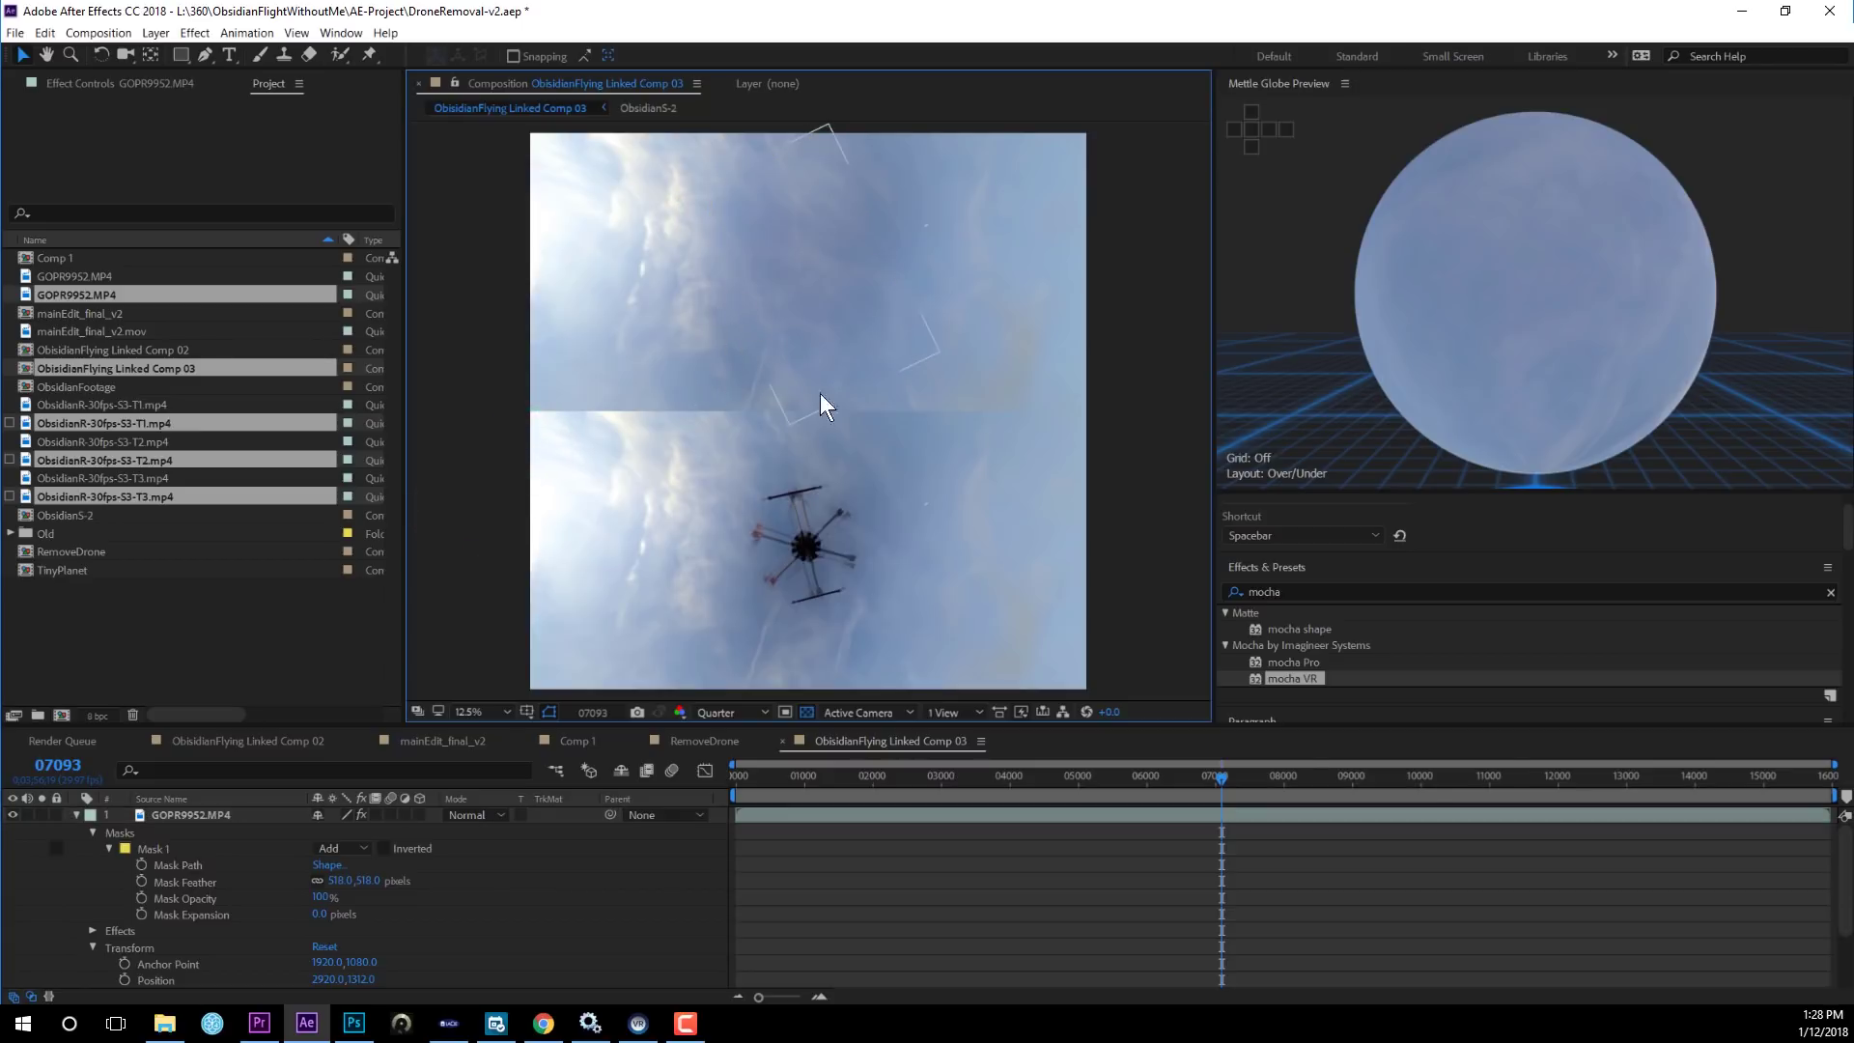
Reshape Mask 1 on GOPR9952.MP4 by pulling its left points and lower points inward toward the patch.
{"action": "left_click_drag", "start_coordinate": [1418, 347], "coordinate": [1422, 398]}
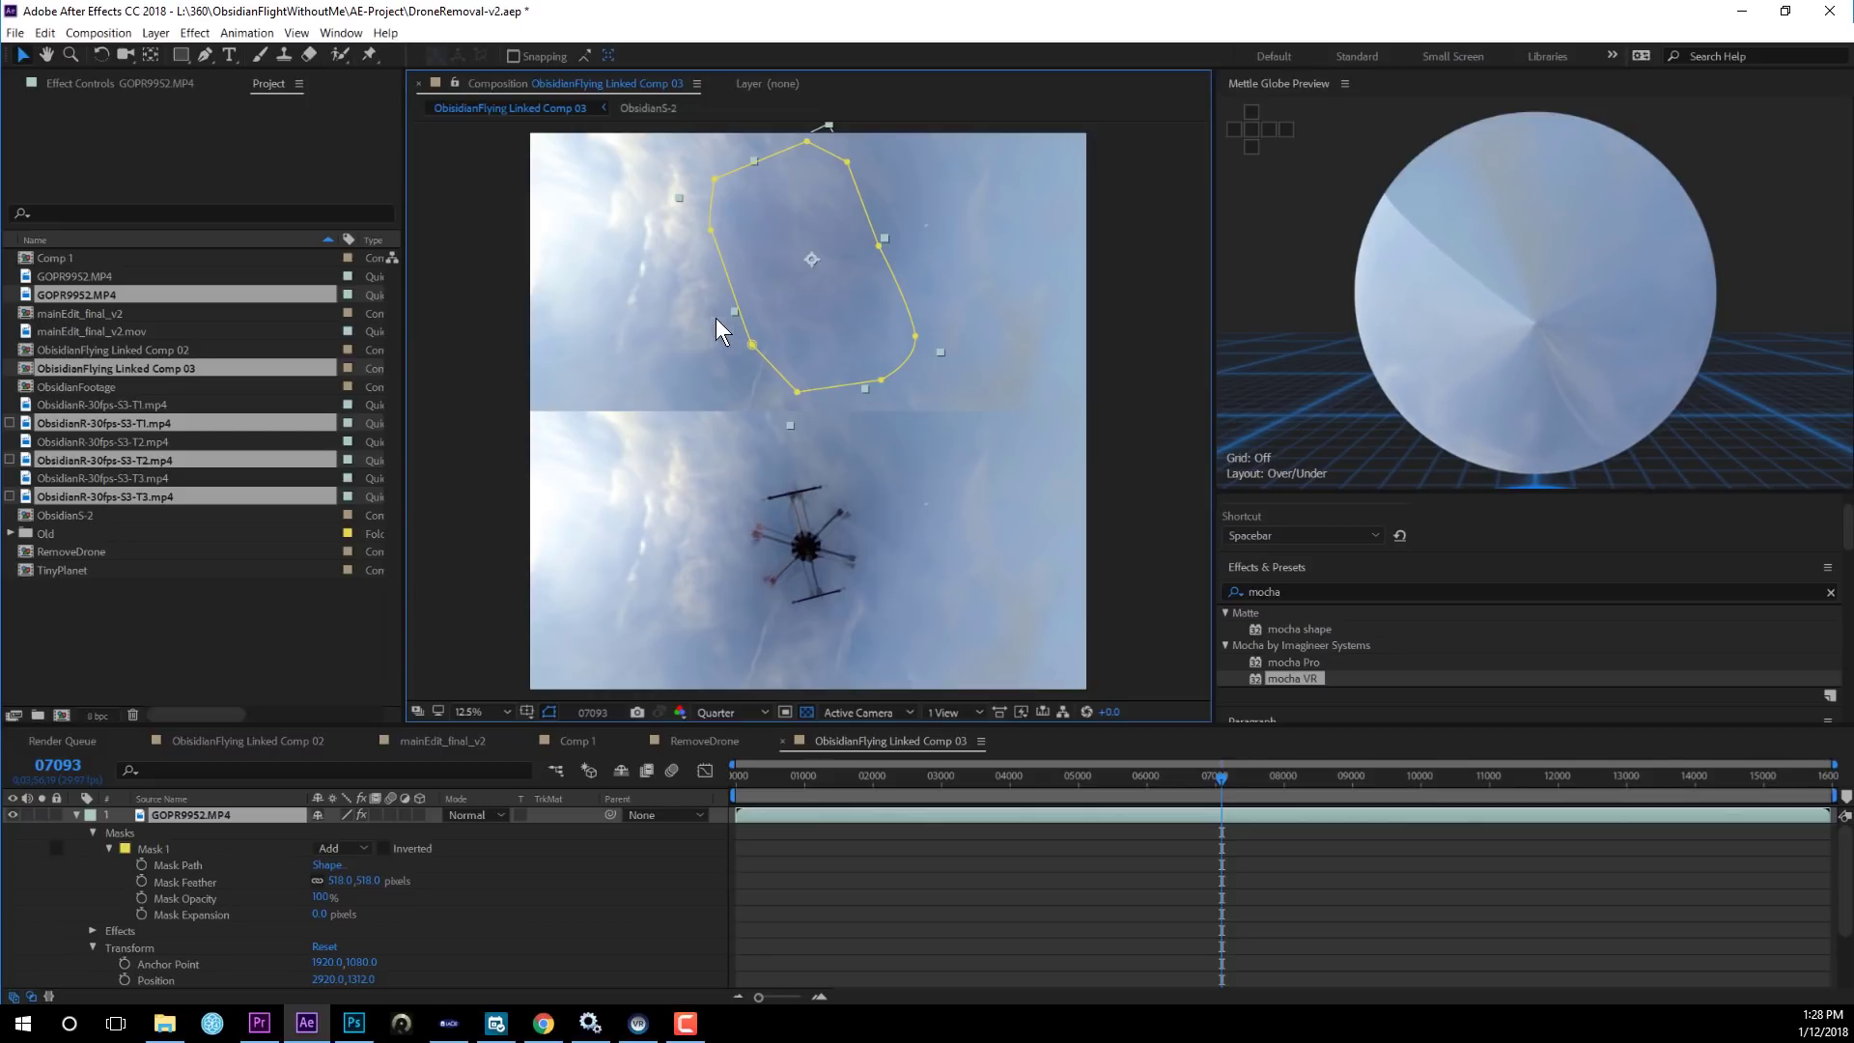
{"action": "left_click_drag", "start_coordinate": [752, 344], "coordinate": [779, 329]}
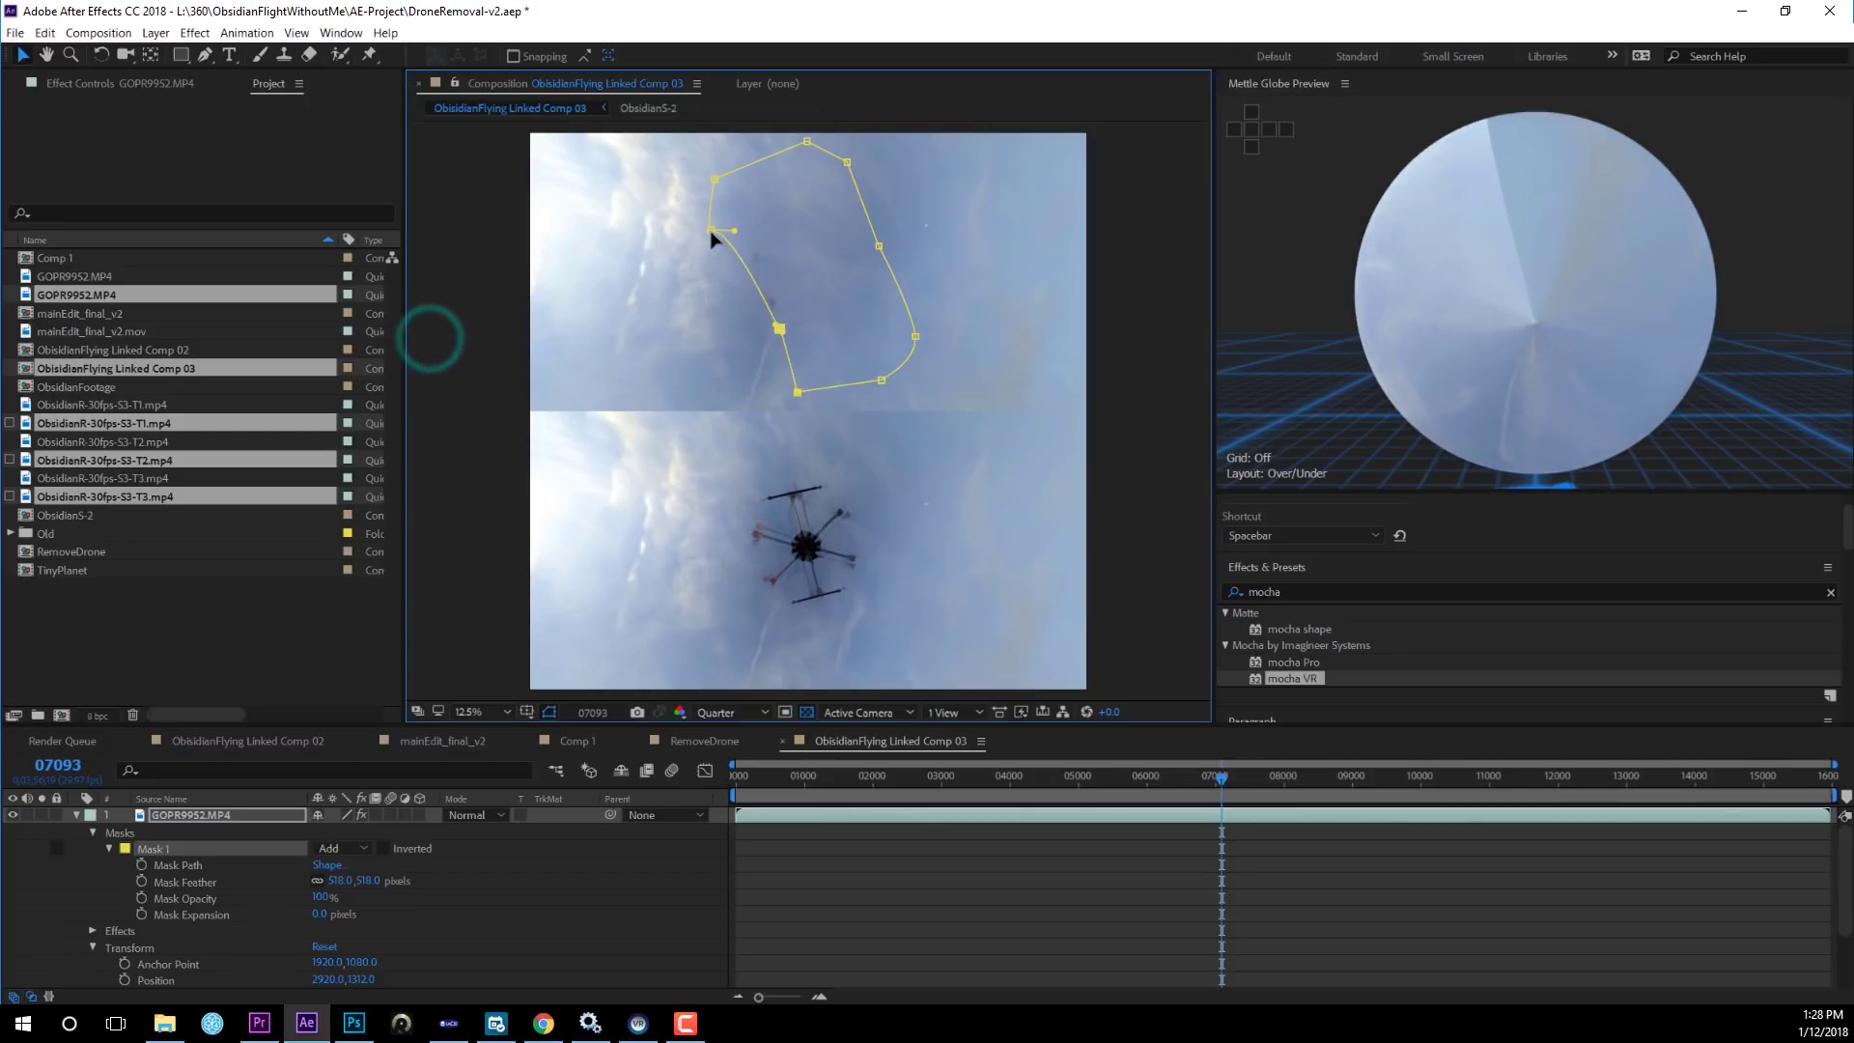
{"action": "left_click_drag", "start_coordinate": [712, 233], "coordinate": [733, 189]}
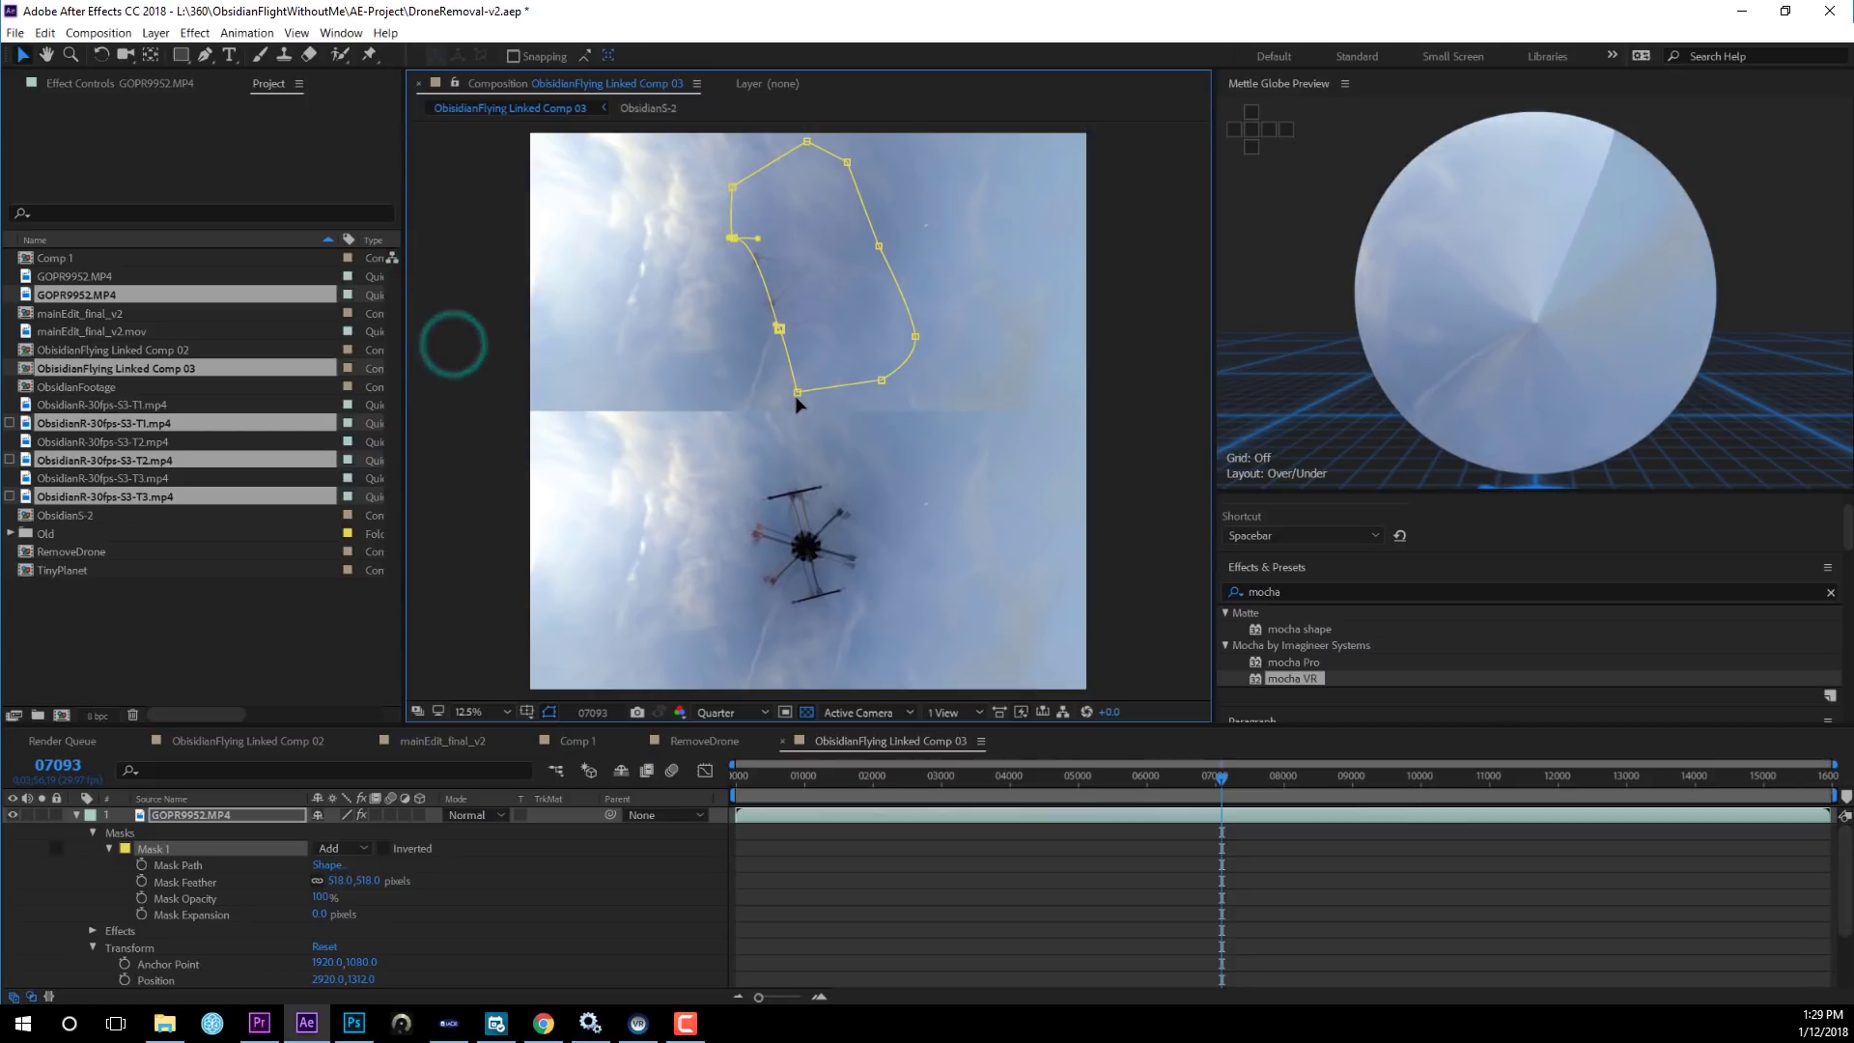
{"action": "left_click_drag", "start_coordinate": [797, 393], "coordinate": [866, 373]}
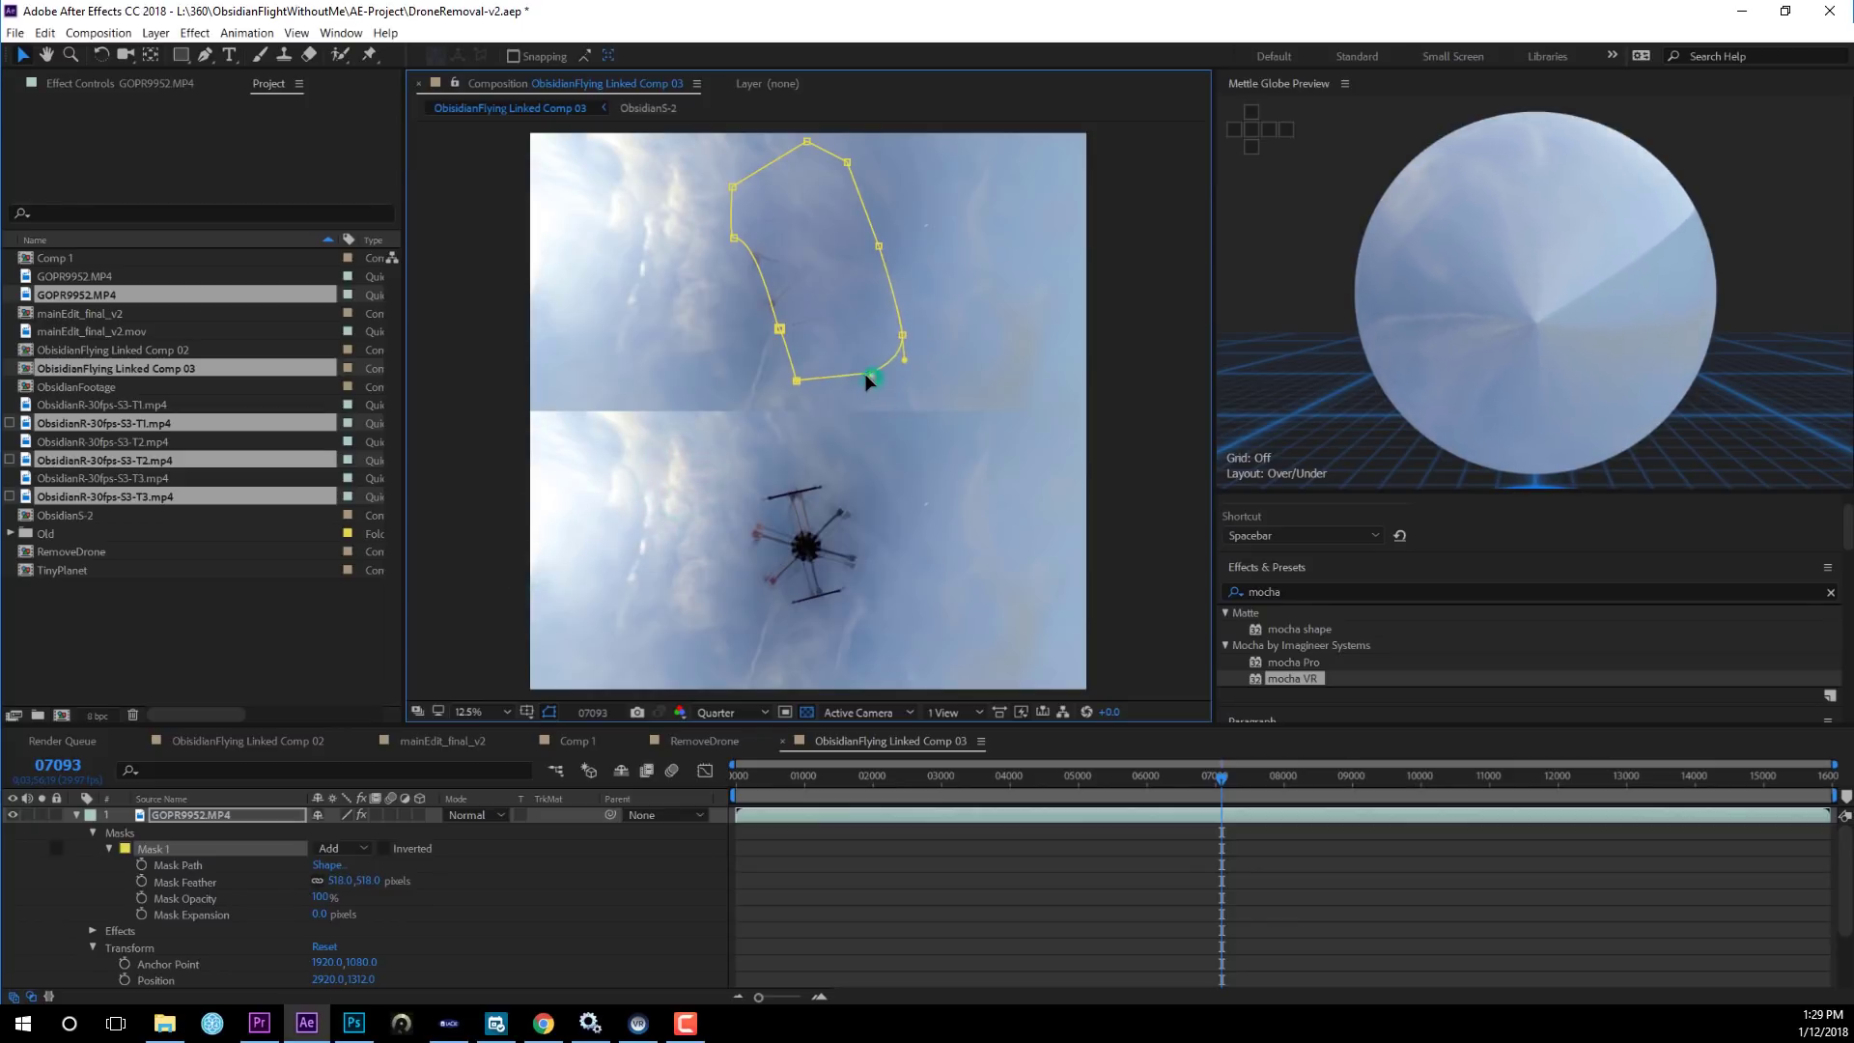
{"action": "left_click", "coordinate": [733, 238]}
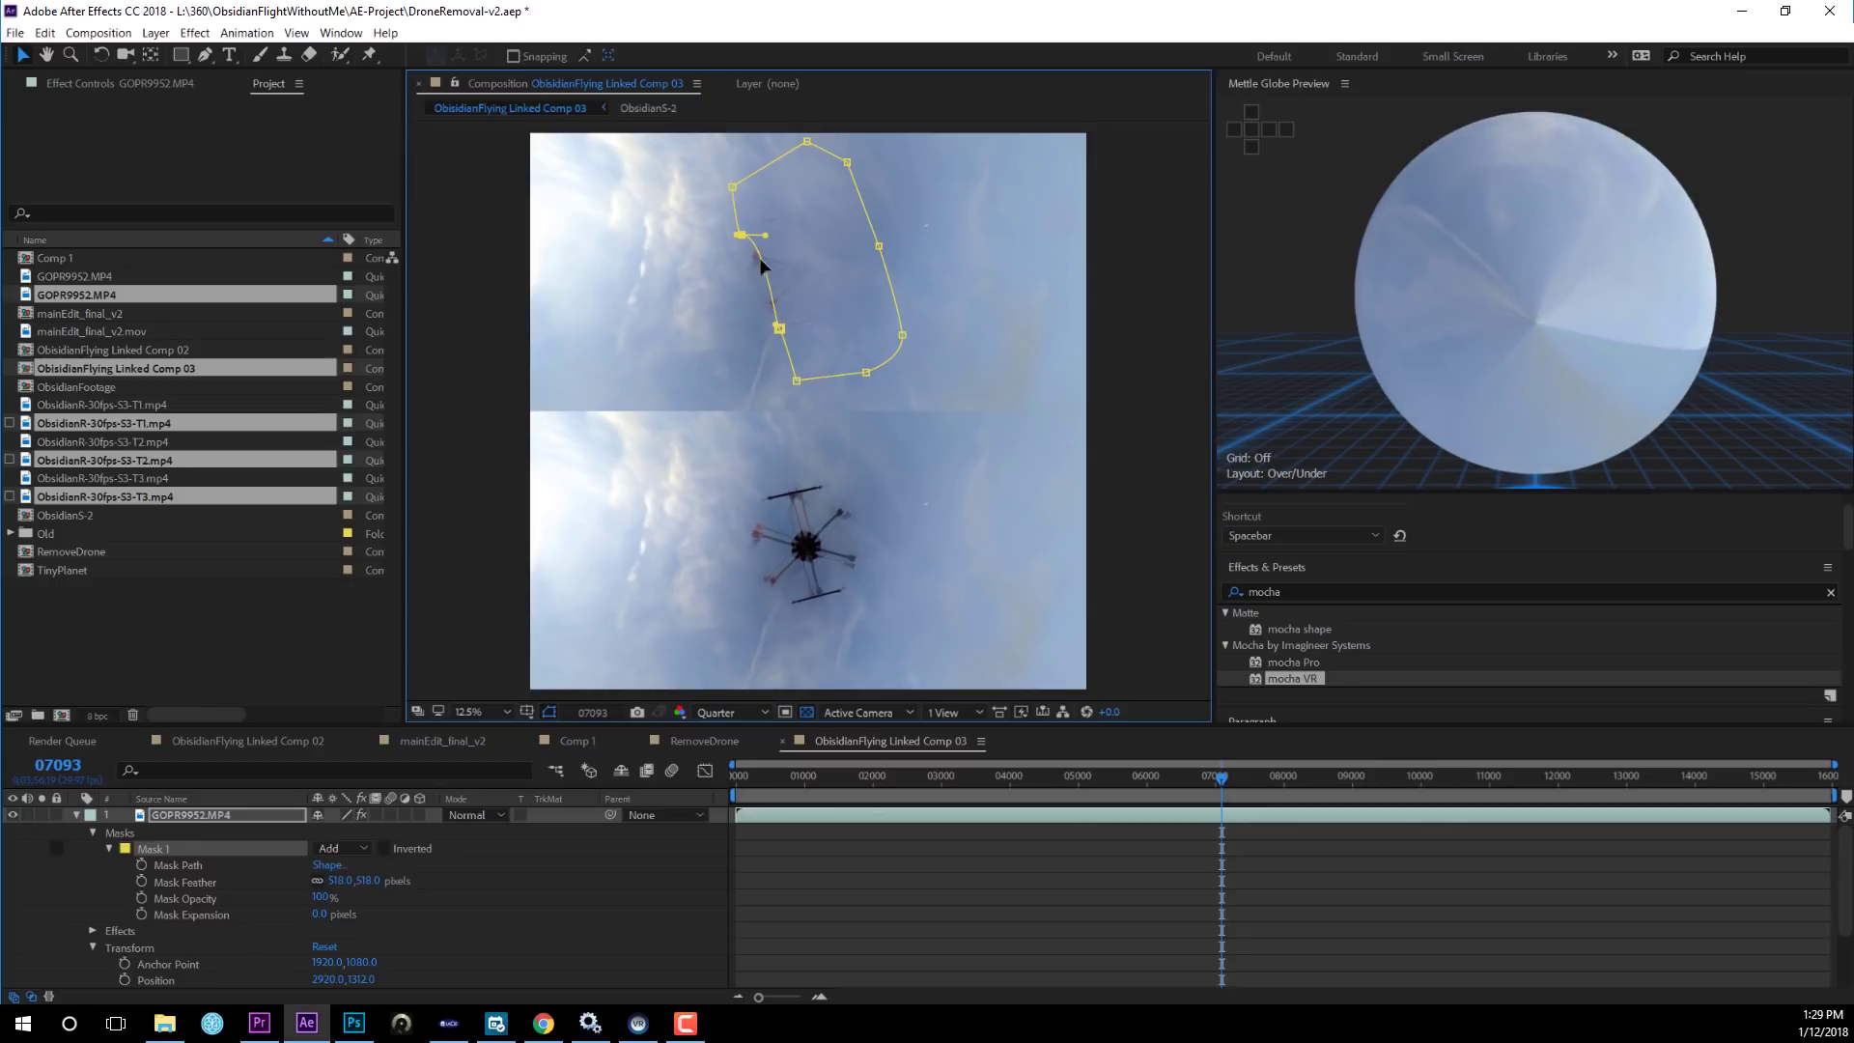
Collapse the mask properties of the GOPR9952.MP4 layer and scale the layer to 116%.
{"action": "left_click", "coordinate": [89, 832]}
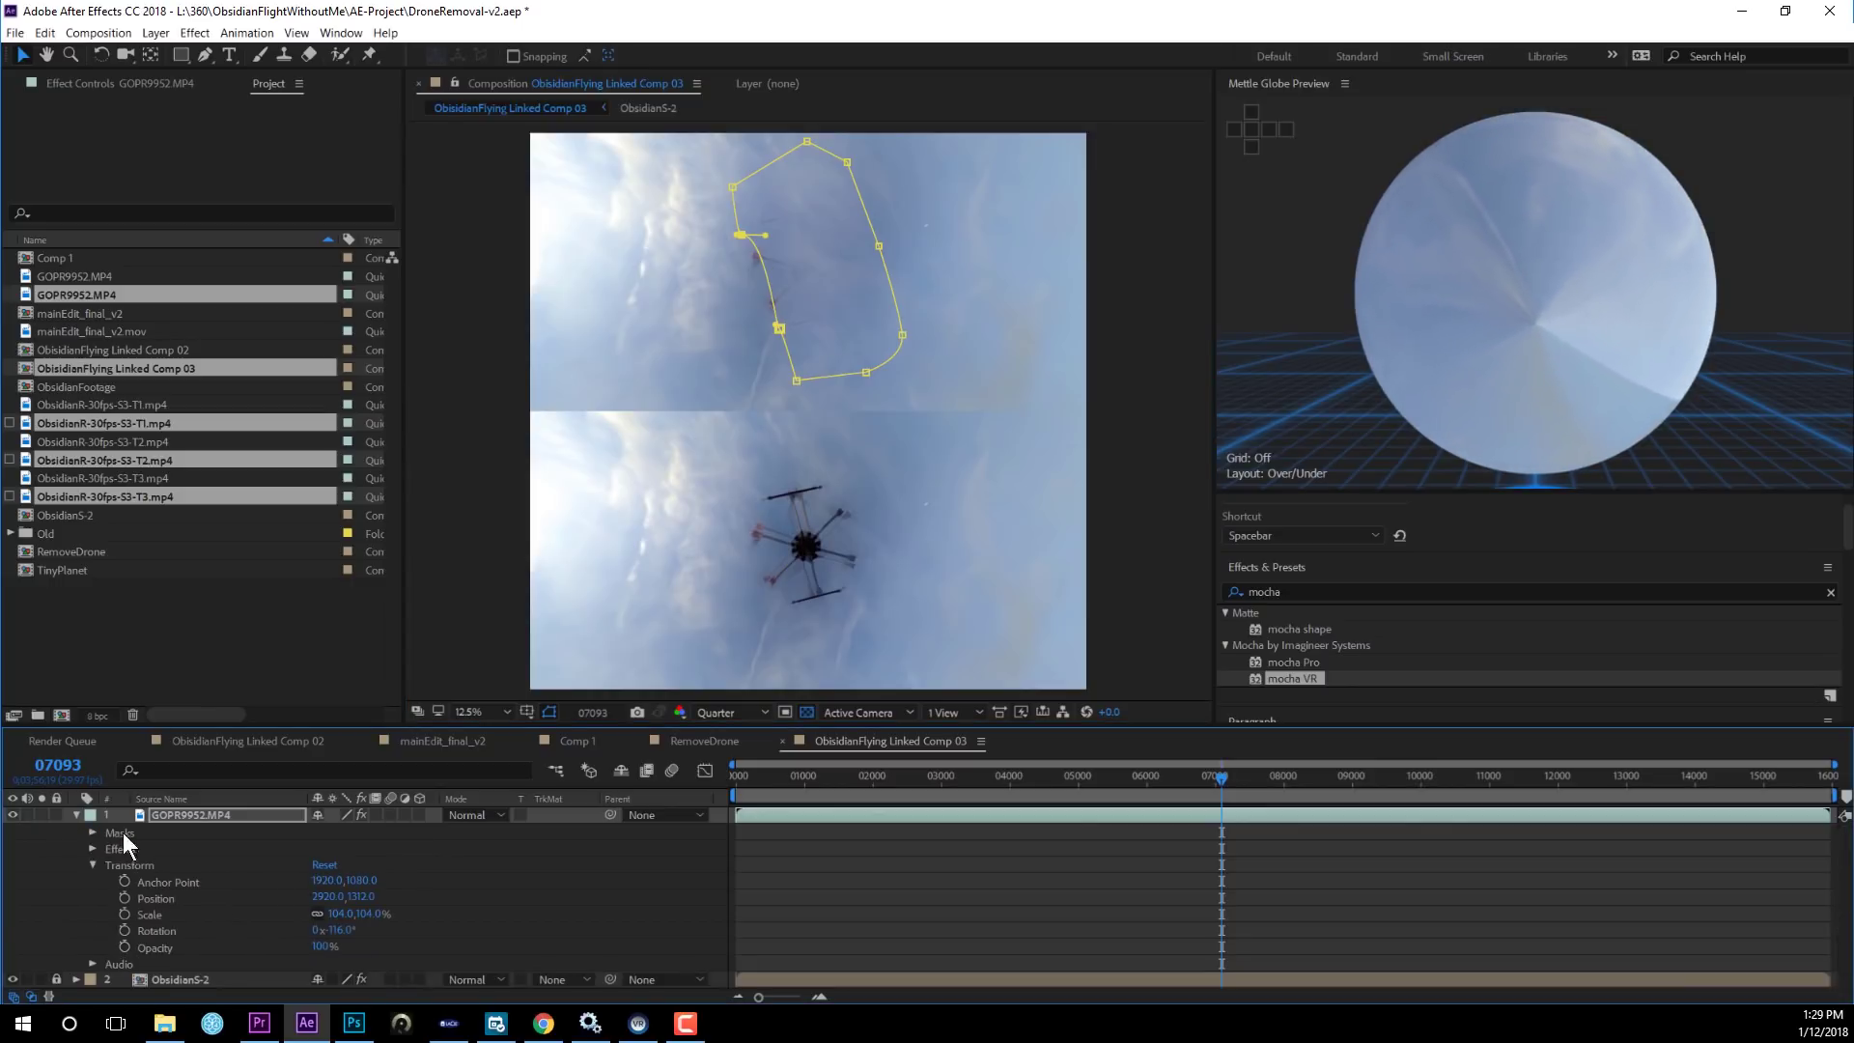
{"action": "left_click", "coordinate": [98, 867]}
{"action": "left_click", "coordinate": [188, 821]}
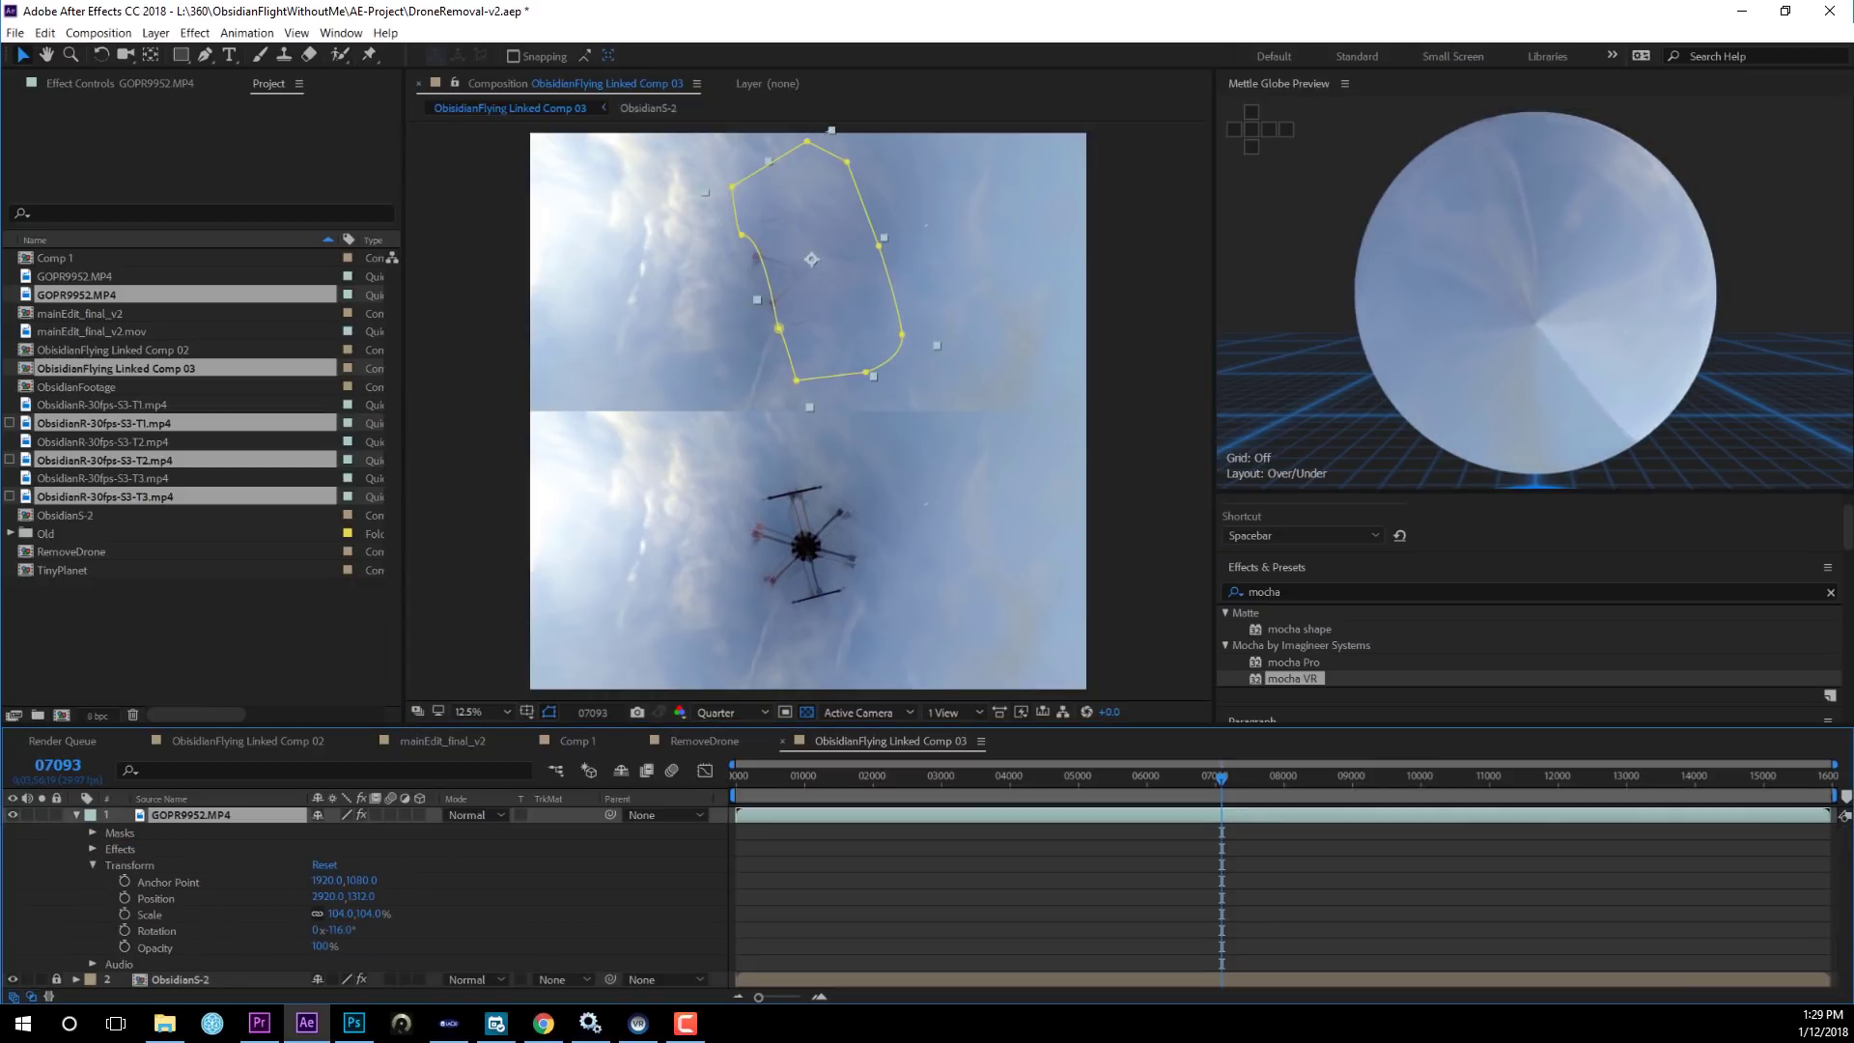
{"action": "key", "text": "s"}
{"action": "left_click_drag", "start_coordinate": [350, 838], "coordinate": [365, 832]}
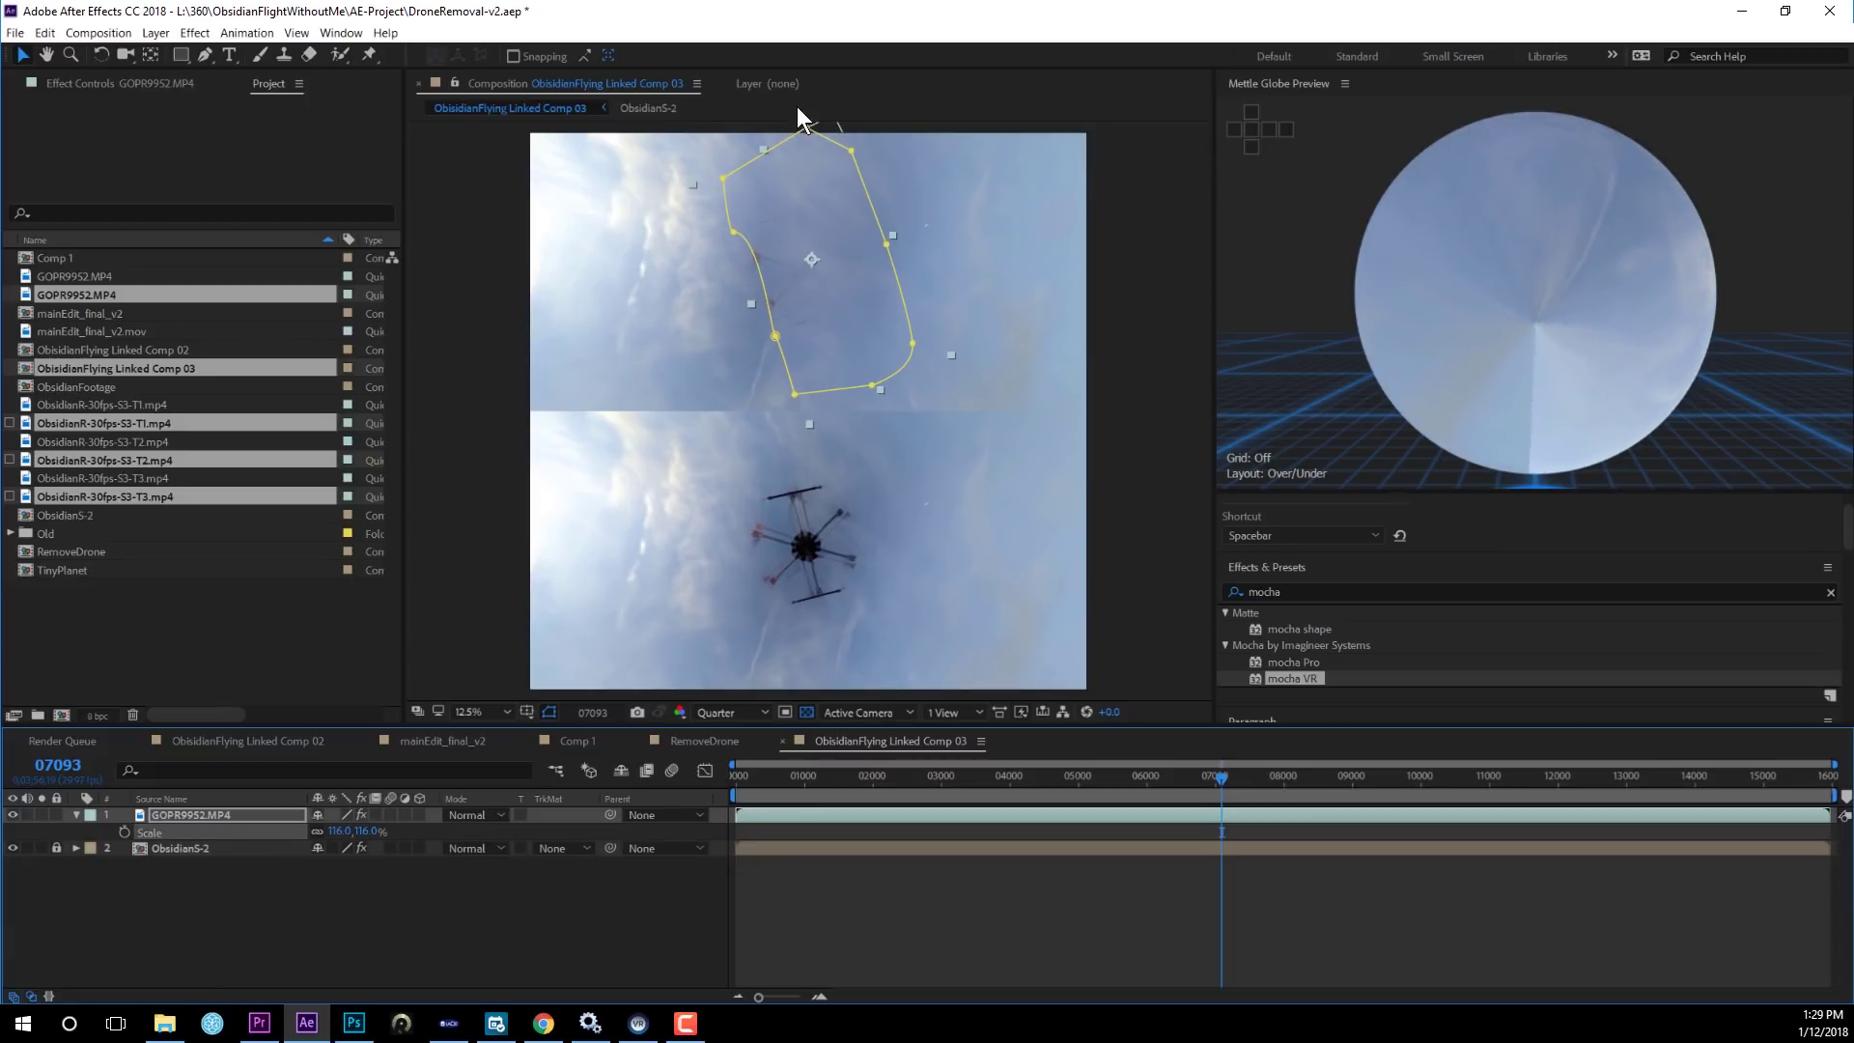
Lower the upper points of Mask 1, adjust its middle-left point and nudge the masked GOPR9952.MP4 layer slightly.
{"action": "mouse_move", "coordinate": [806, 132]}
{"action": "left_mouse_down"}
{"action": "mouse_move", "coordinate": [811, 170]}
{"action": "mouse_move", "coordinate": [738, 187]}
{"action": "mouse_move", "coordinate": [809, 163]}
{"action": "left_mouse_up"}
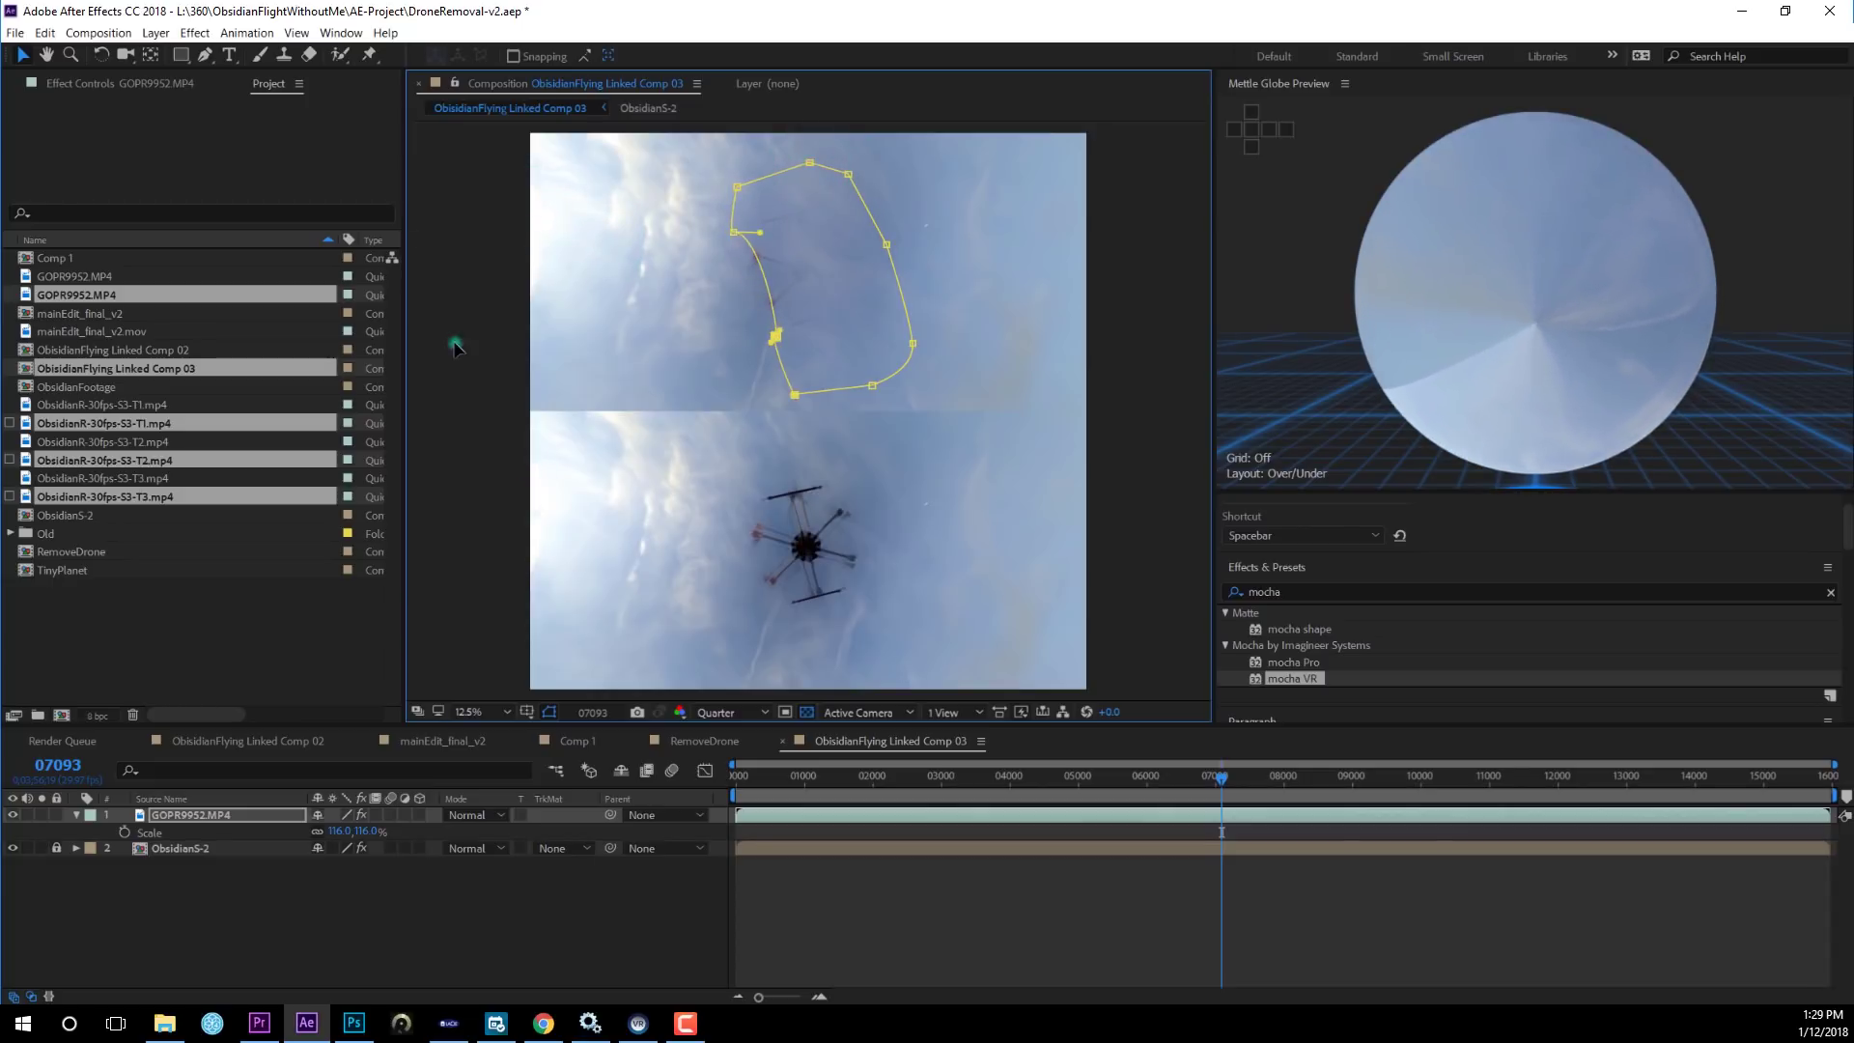
{"action": "left_click_drag", "start_coordinate": [736, 233], "coordinate": [750, 232]}
{"action": "double_click", "coordinate": [749, 232]}
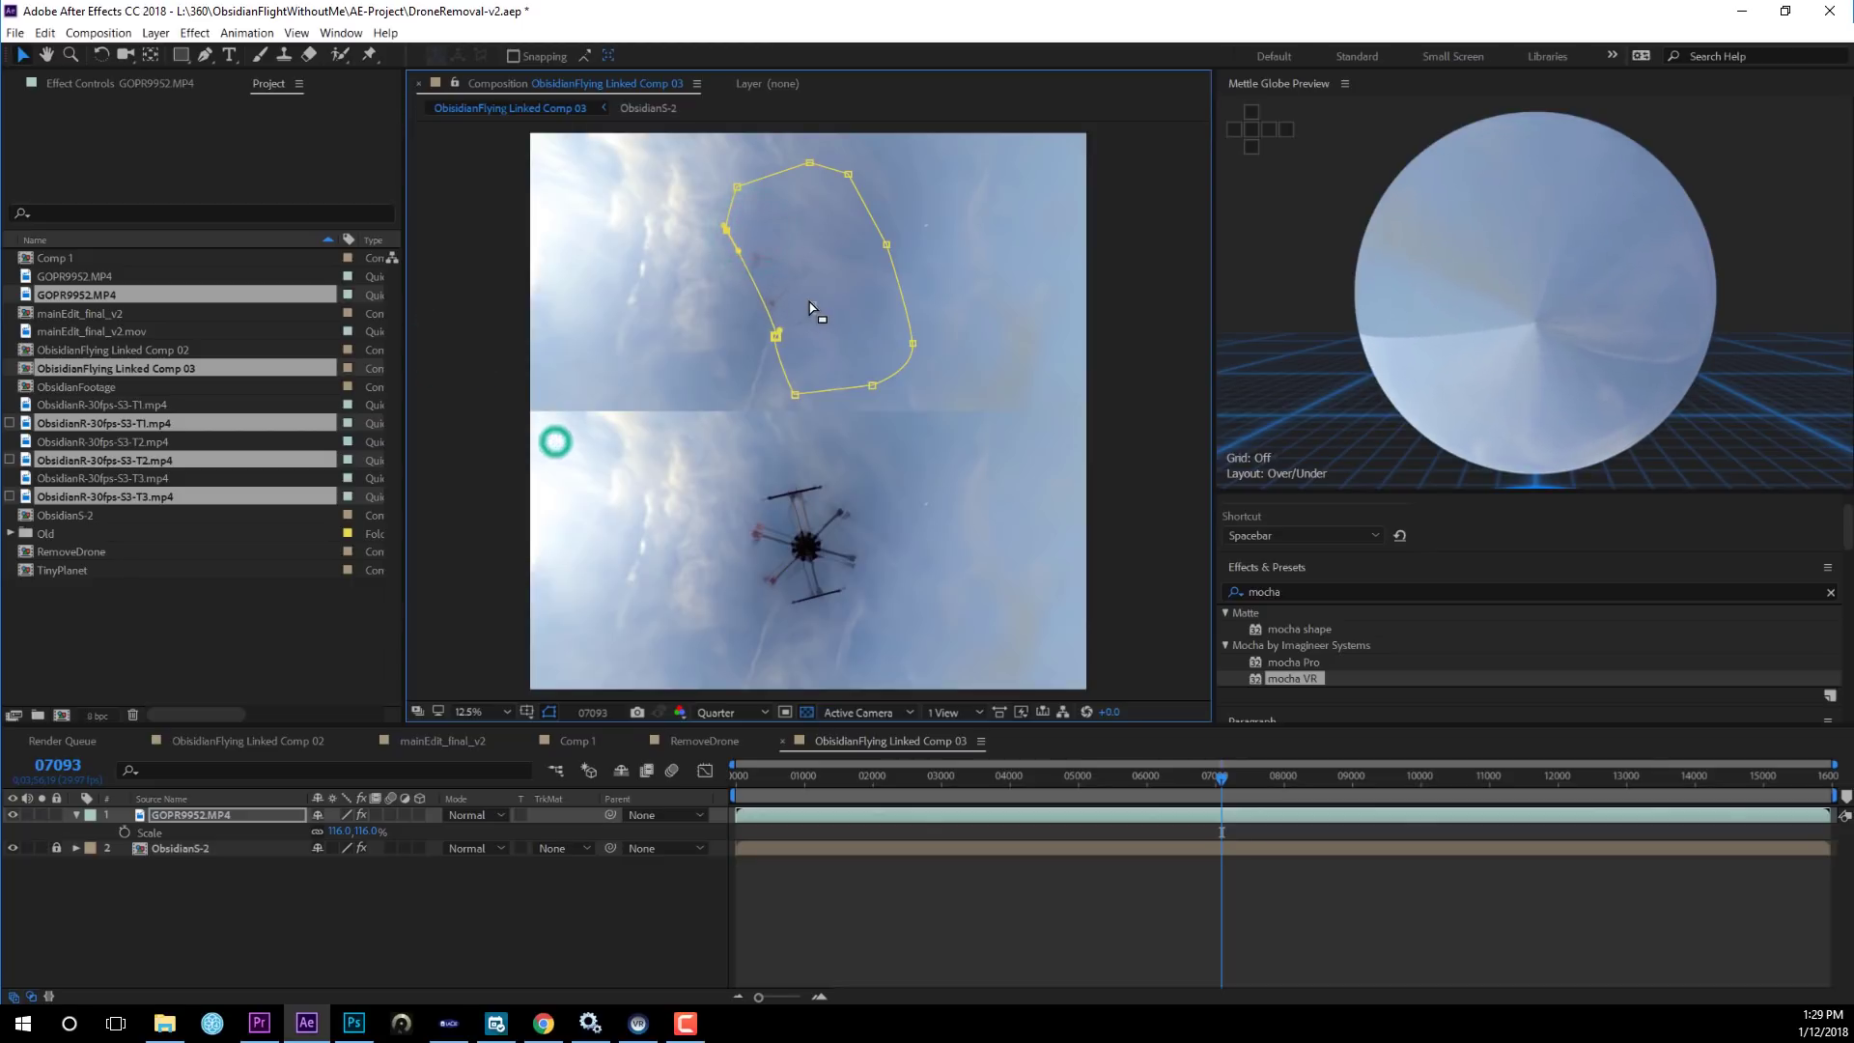
{"action": "left_click_drag", "start_coordinate": [839, 300], "coordinate": [826, 288]}
Examine the RemoveDrone composition, checking the masked sky patch and the boundary between the two stereo views against the globe preview.
{"action": "left_click", "coordinate": [757, 426]}
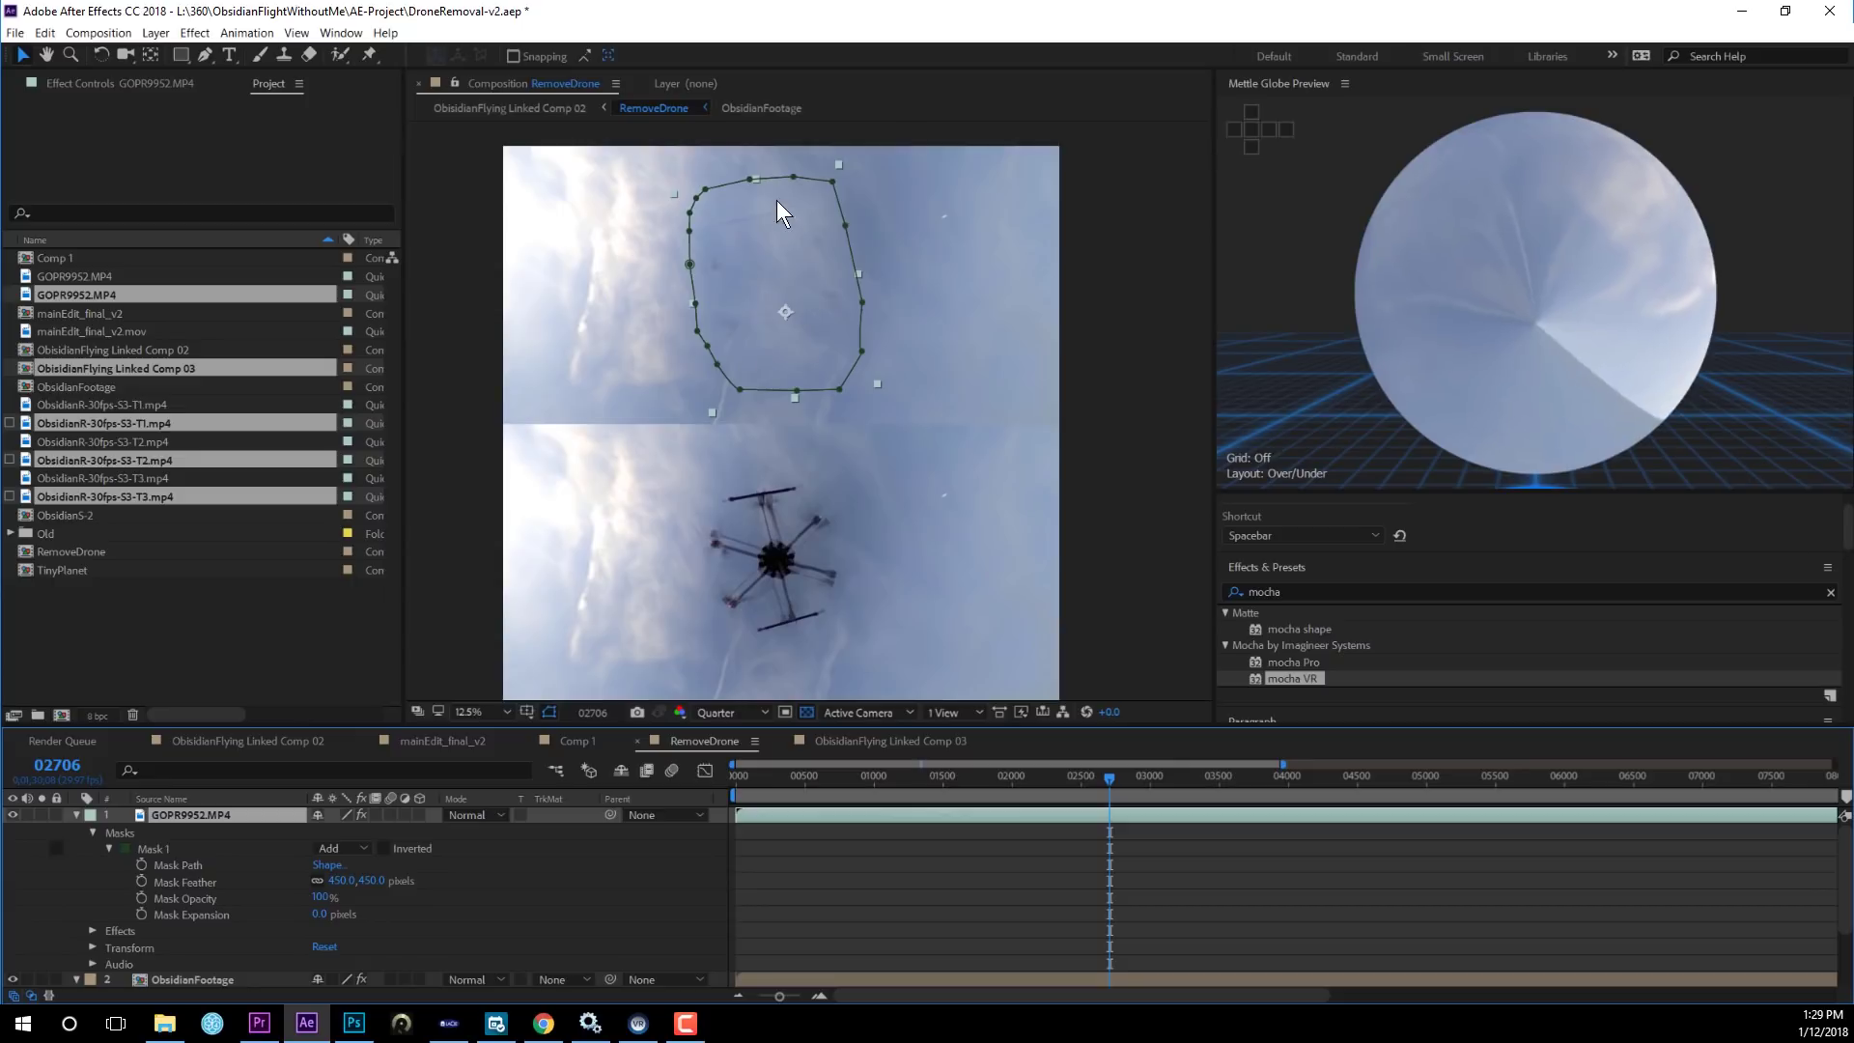
{"action": "left_click", "coordinate": [749, 431]}
{"action": "left_click", "coordinate": [499, 423]}
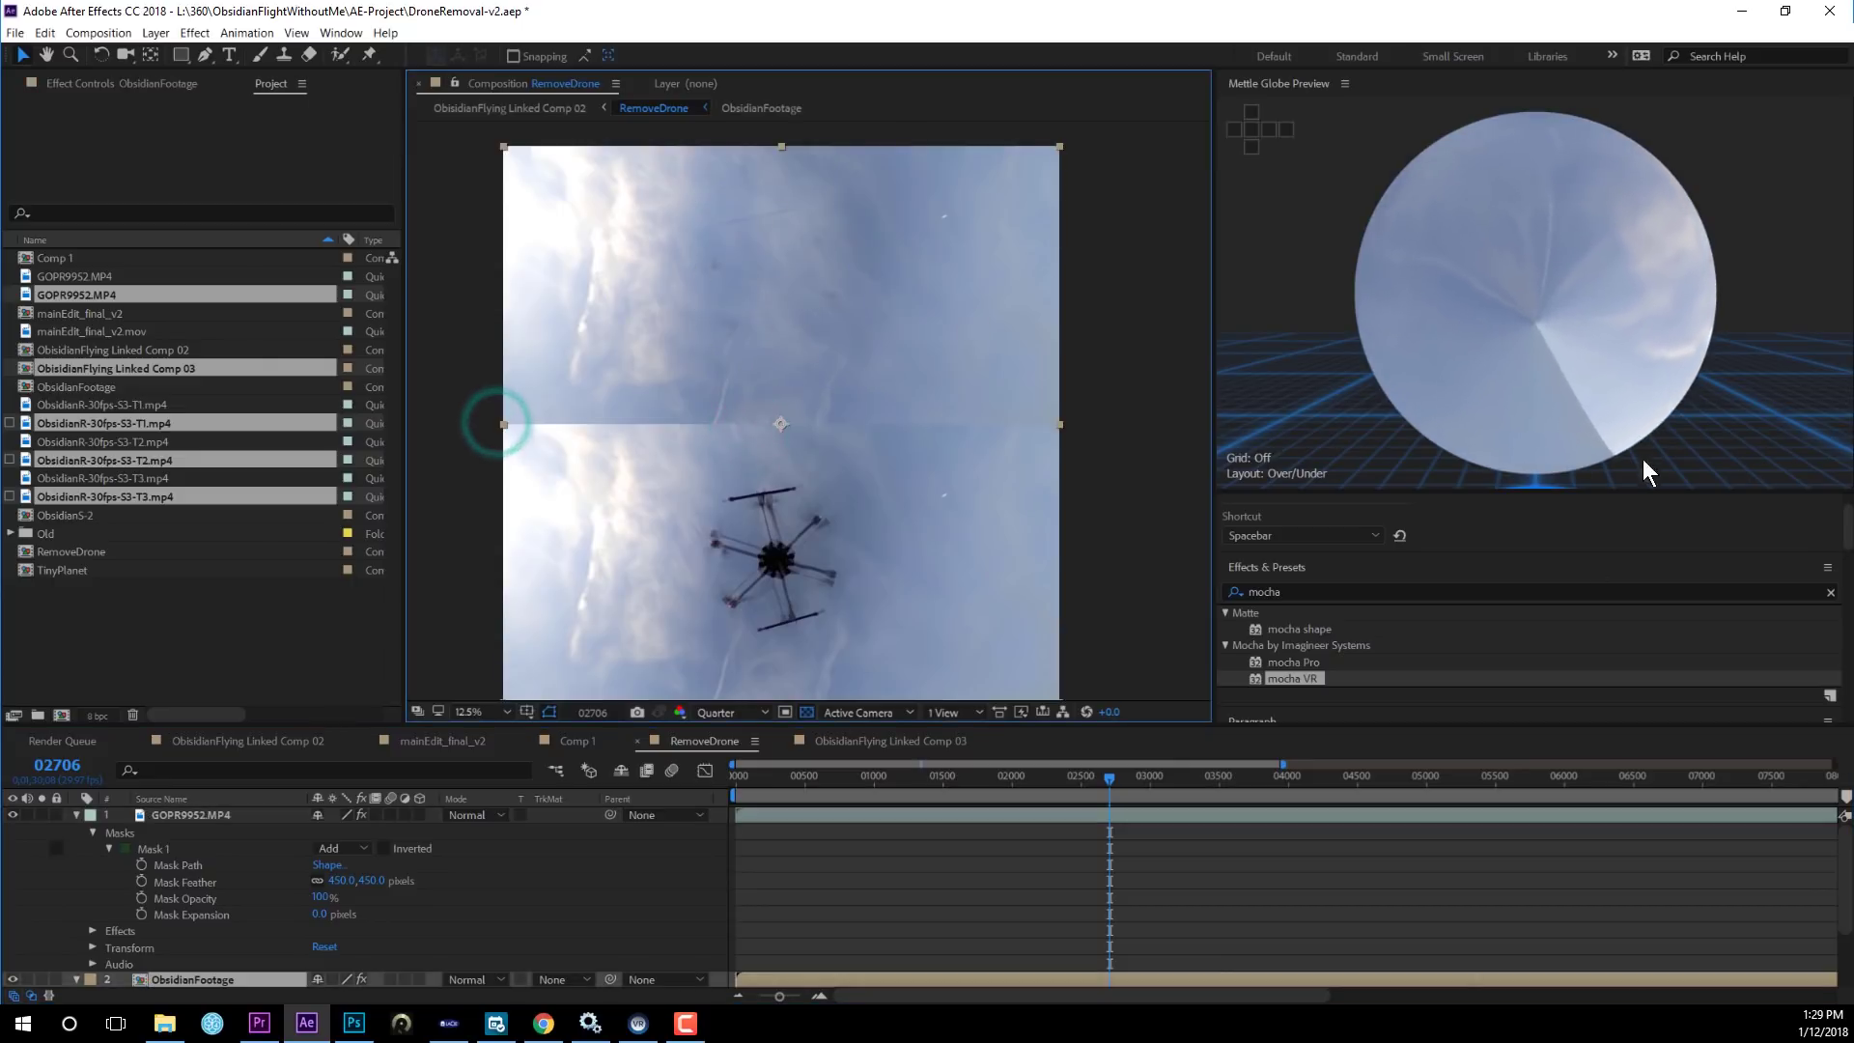
{"action": "left_click_drag", "start_coordinate": [786, 259], "coordinate": [784, 257]}
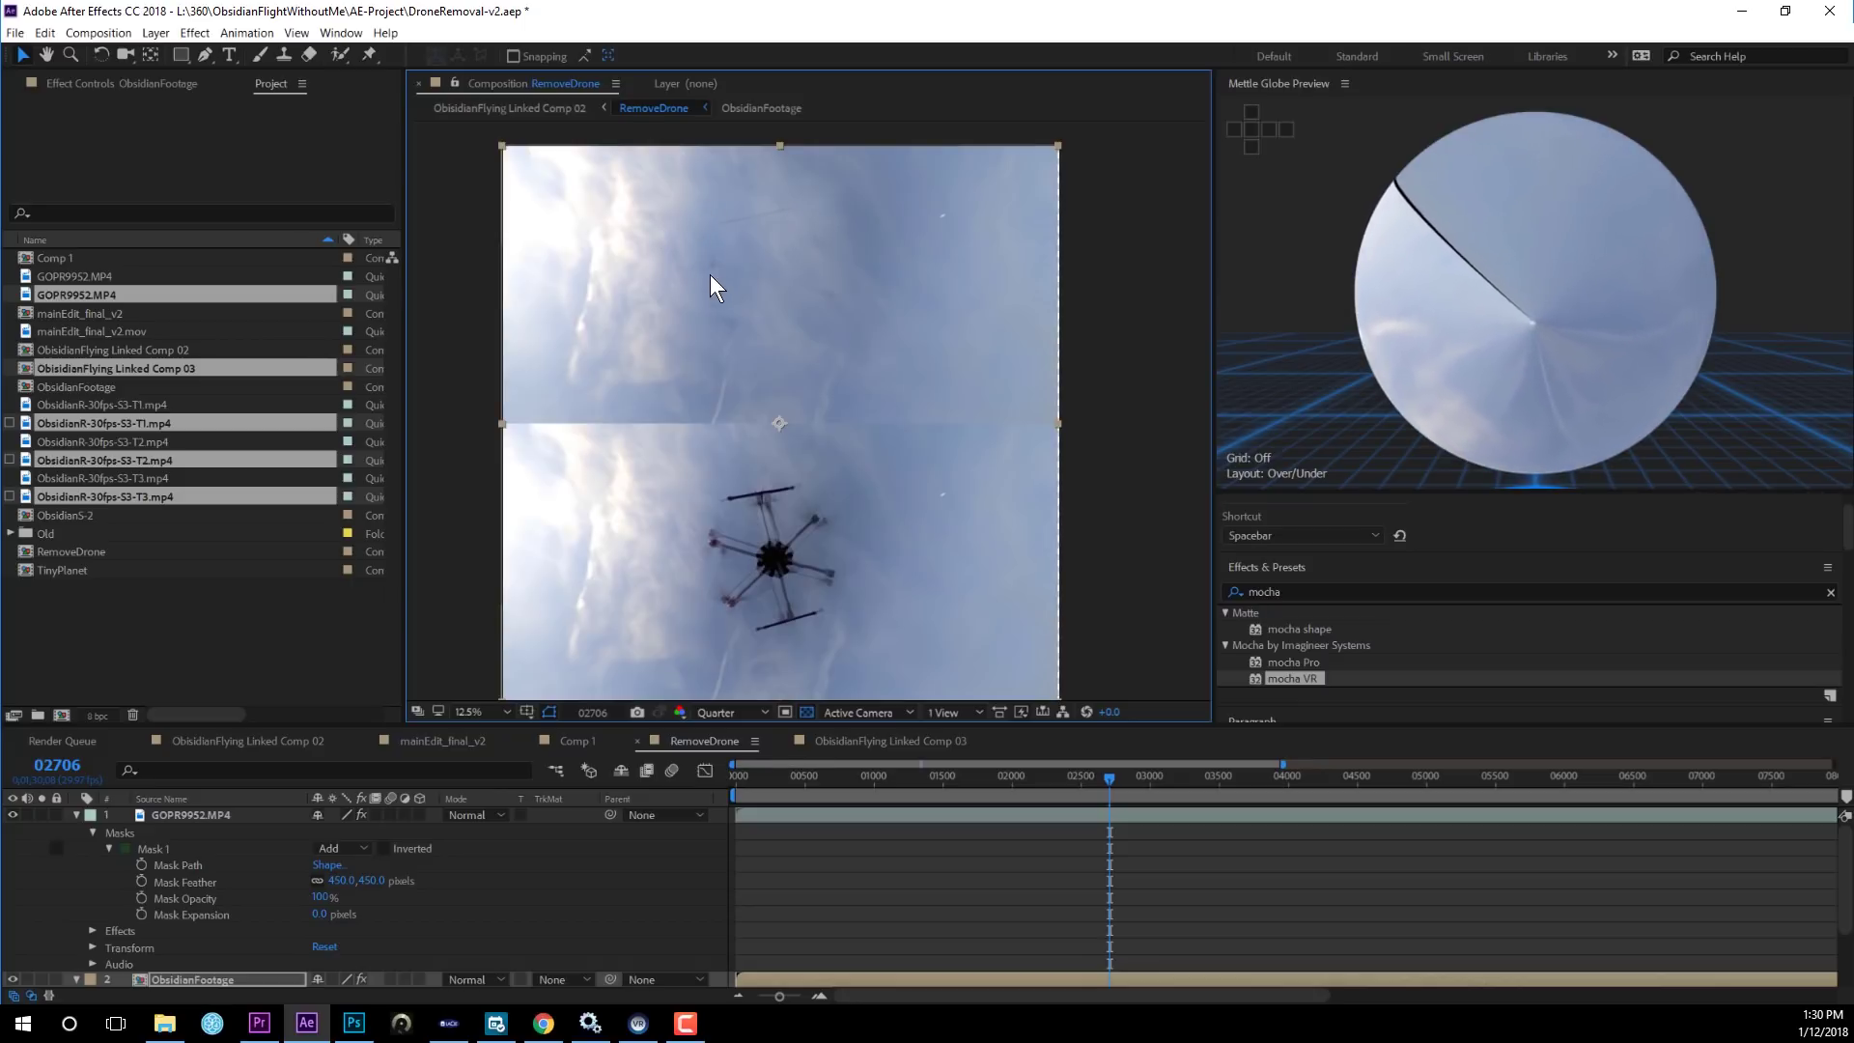
{"action": "left_click", "coordinate": [217, 866]}
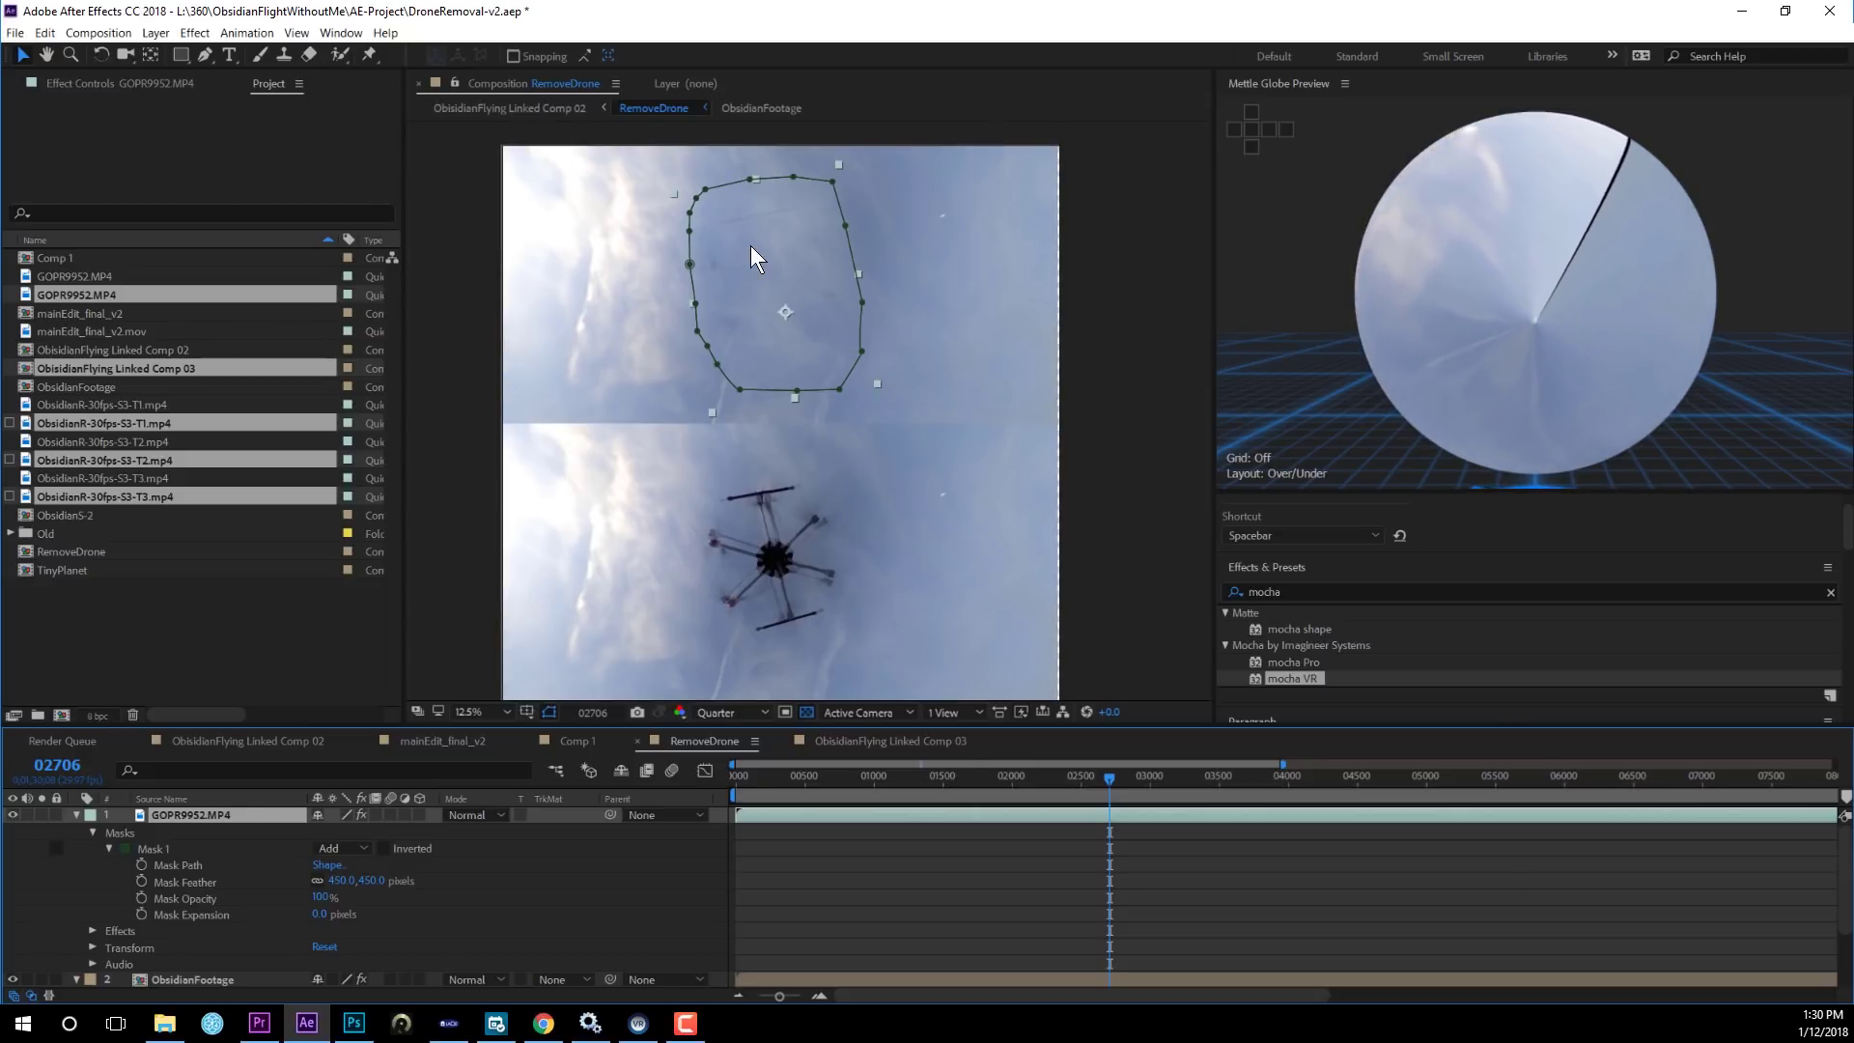
{"action": "left_click", "coordinate": [718, 418]}
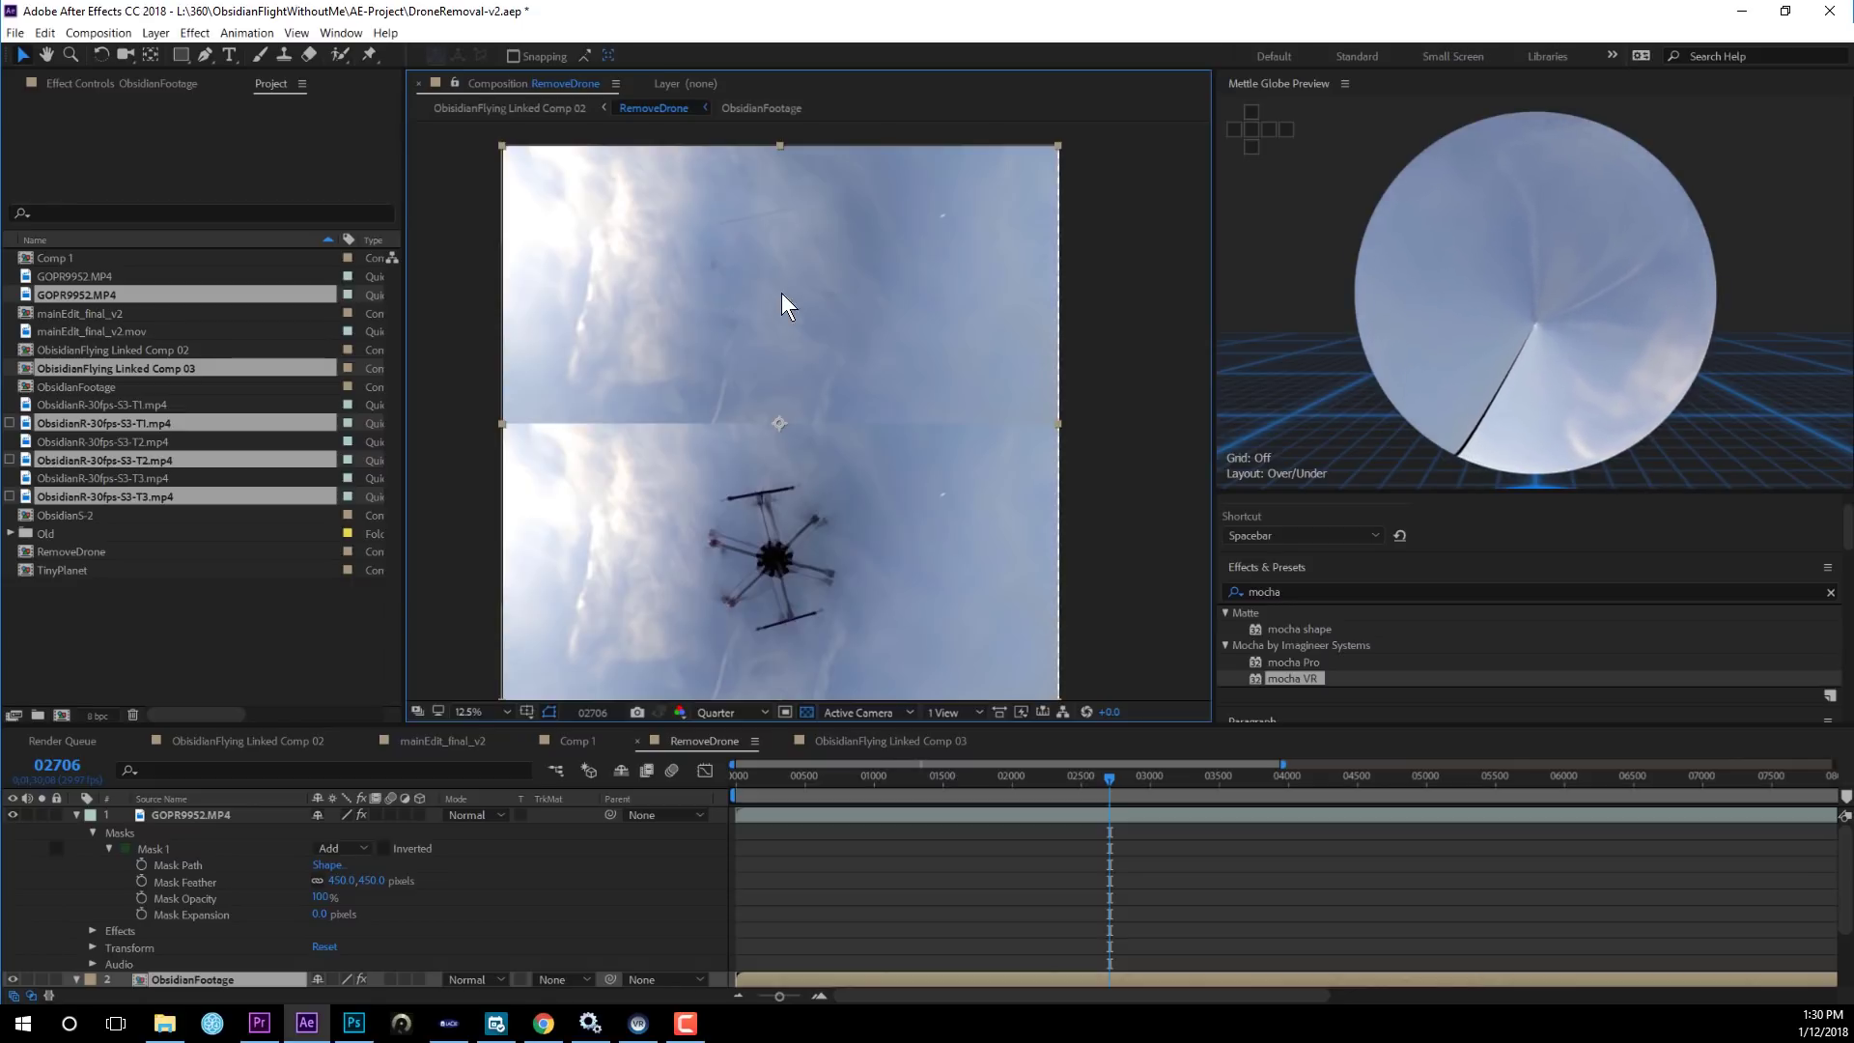
{"action": "left_click", "coordinate": [517, 415]}
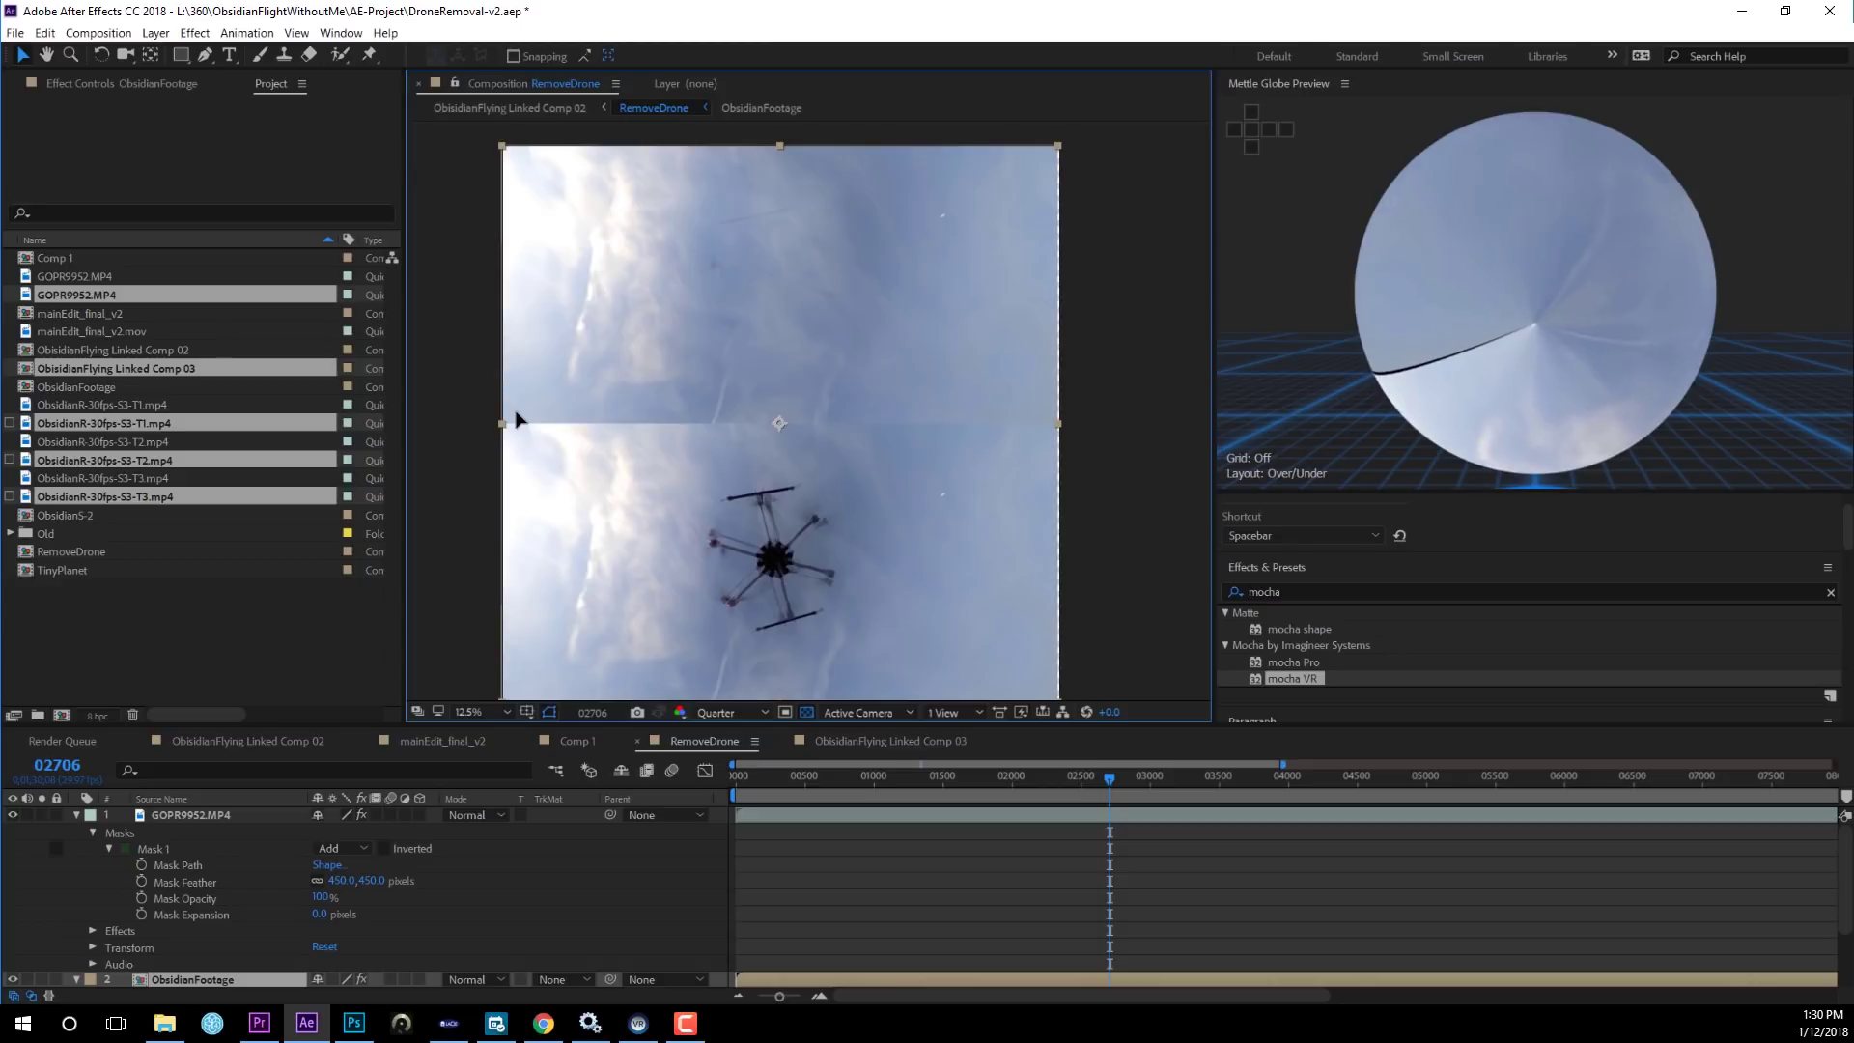
{"action": "left_click", "coordinate": [529, 393]}
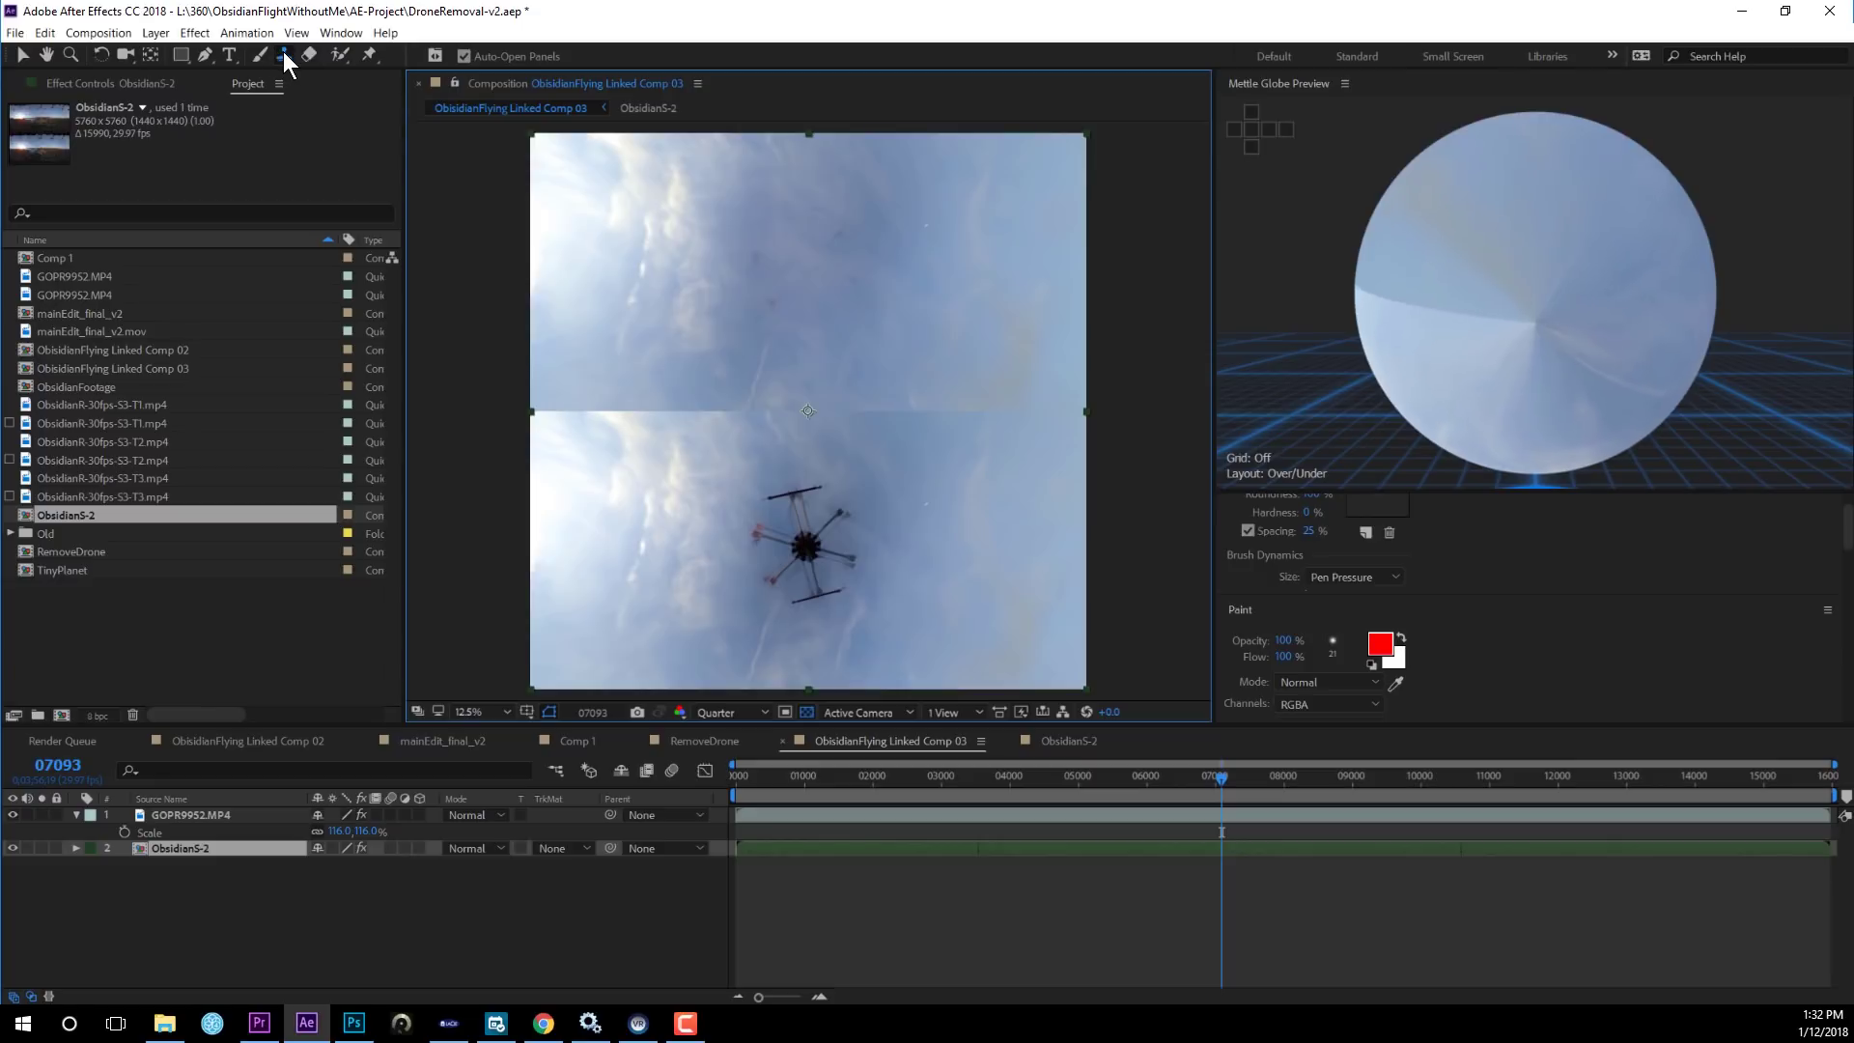
Try to clone-stamp sky over the drone in the lower view of the ObsidianS-2 layer with a soft 300 px brush.
{"action": "double_click", "coordinate": [178, 848]}
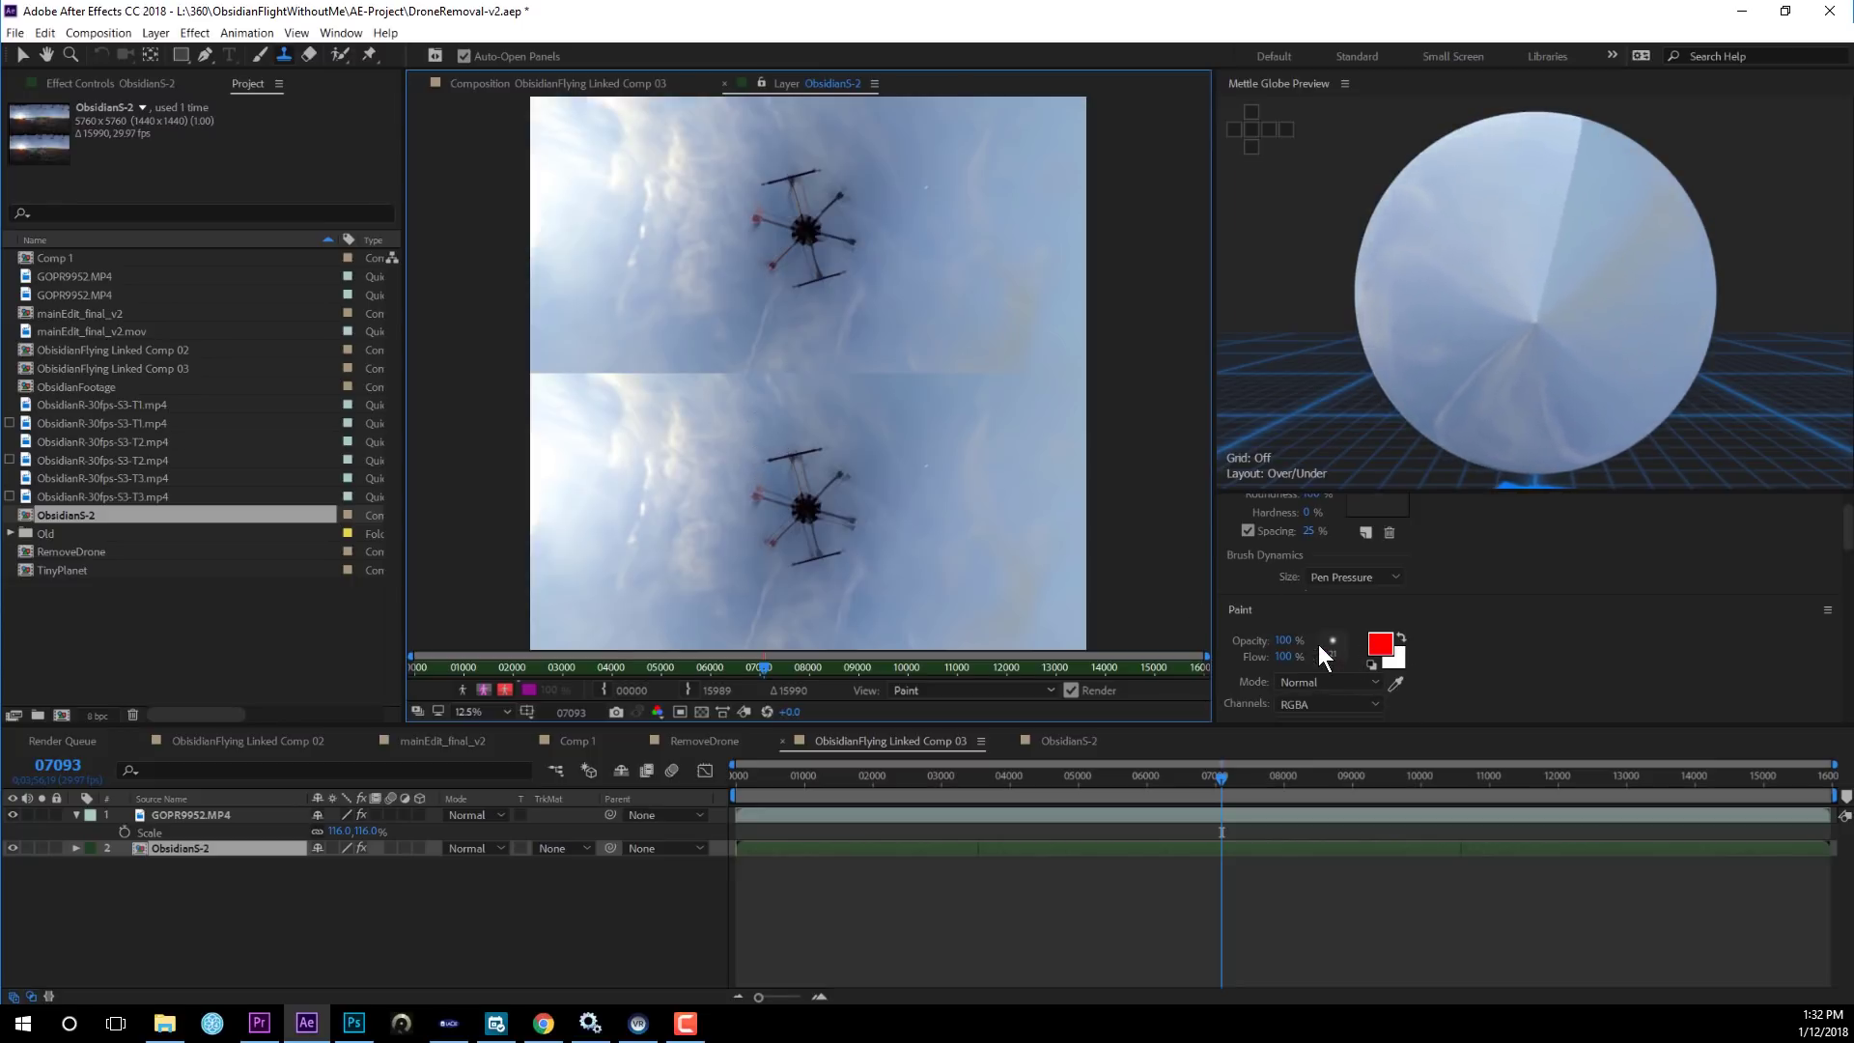
{"action": "left_click", "coordinate": [1207, 850]}
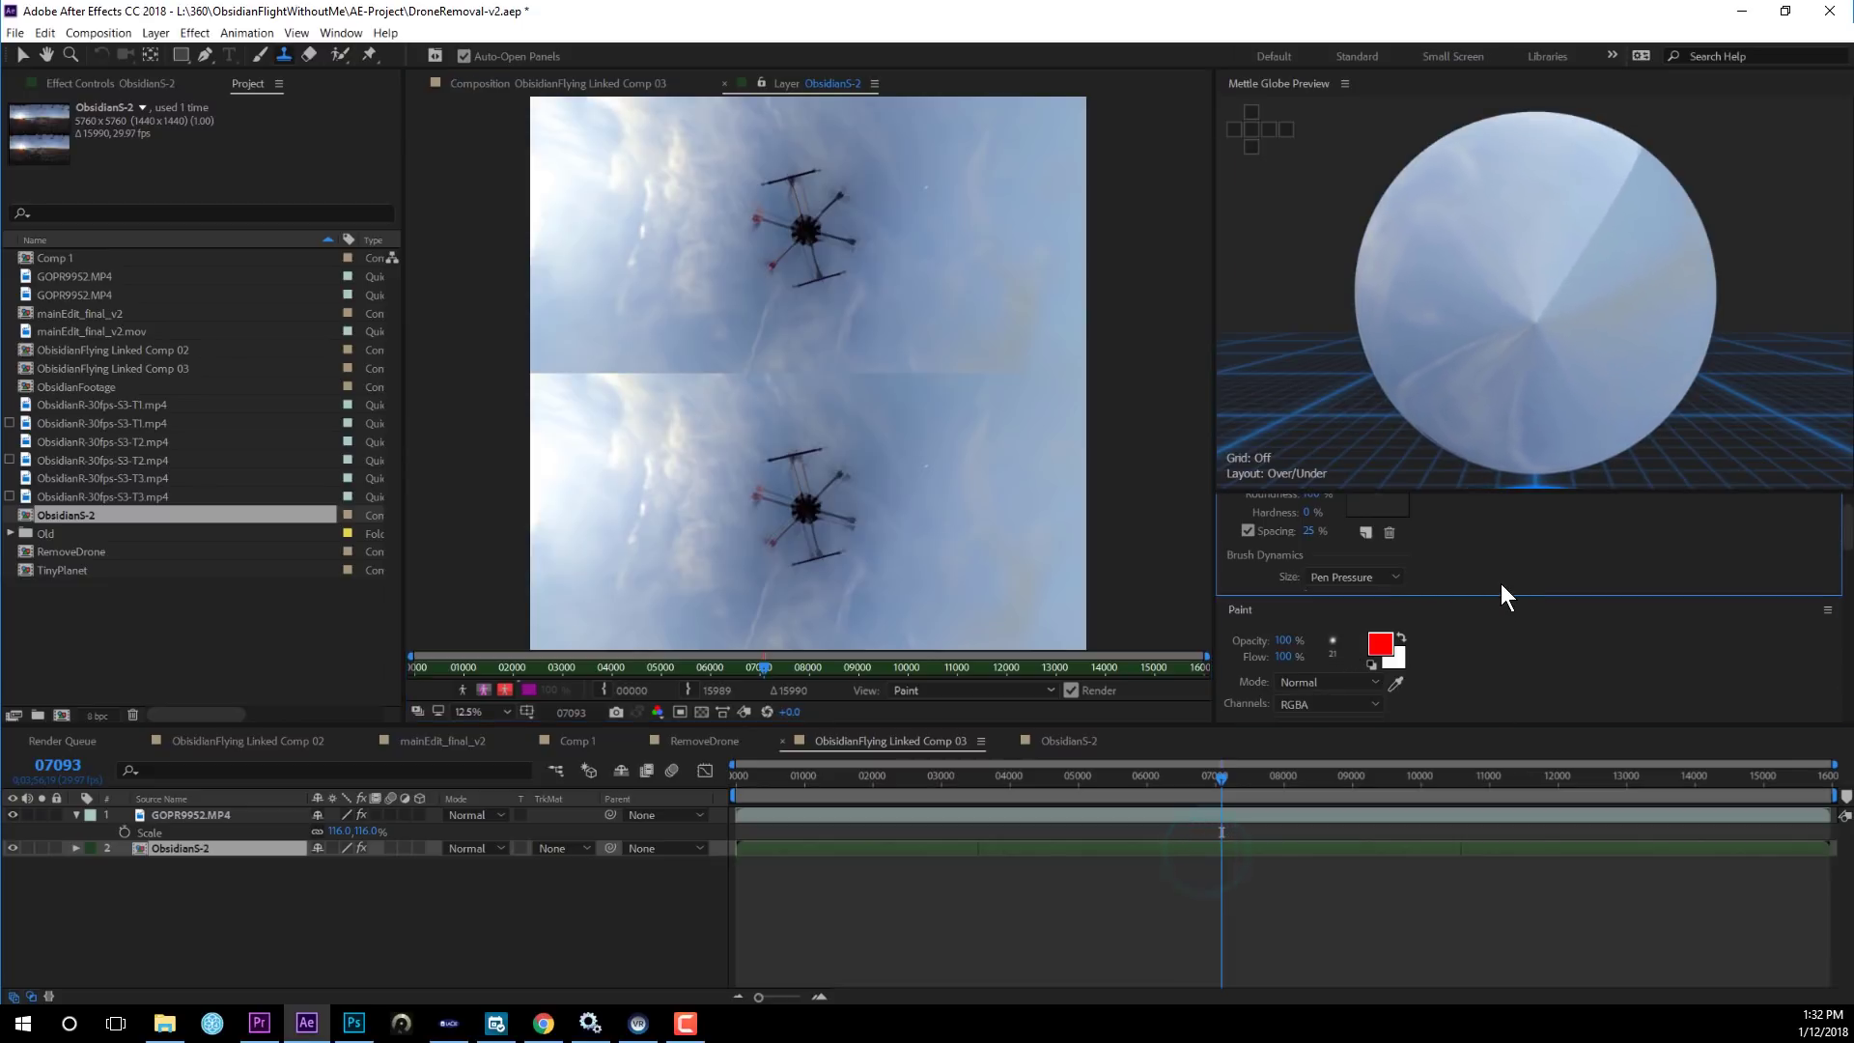
{"action": "left_click", "coordinate": [1765, 383]}
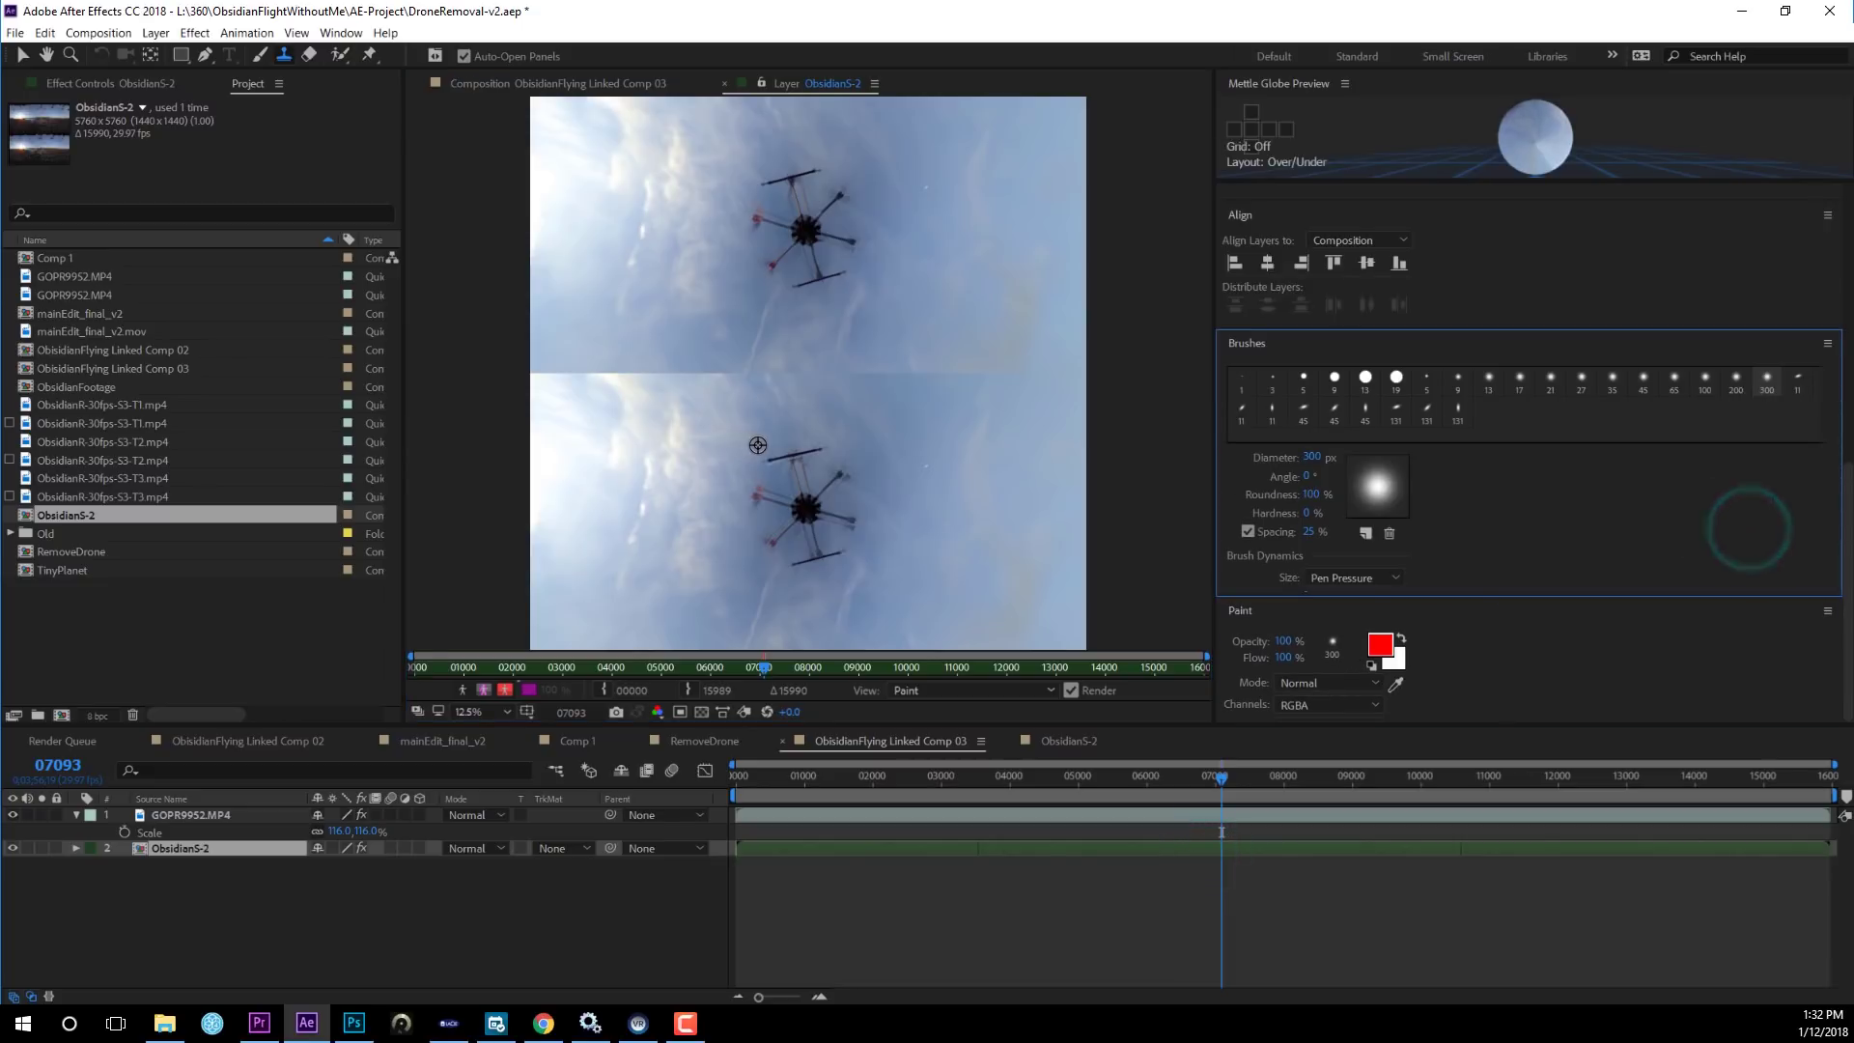
{"action": "left_click", "coordinate": [753, 447], "text": "alt"}
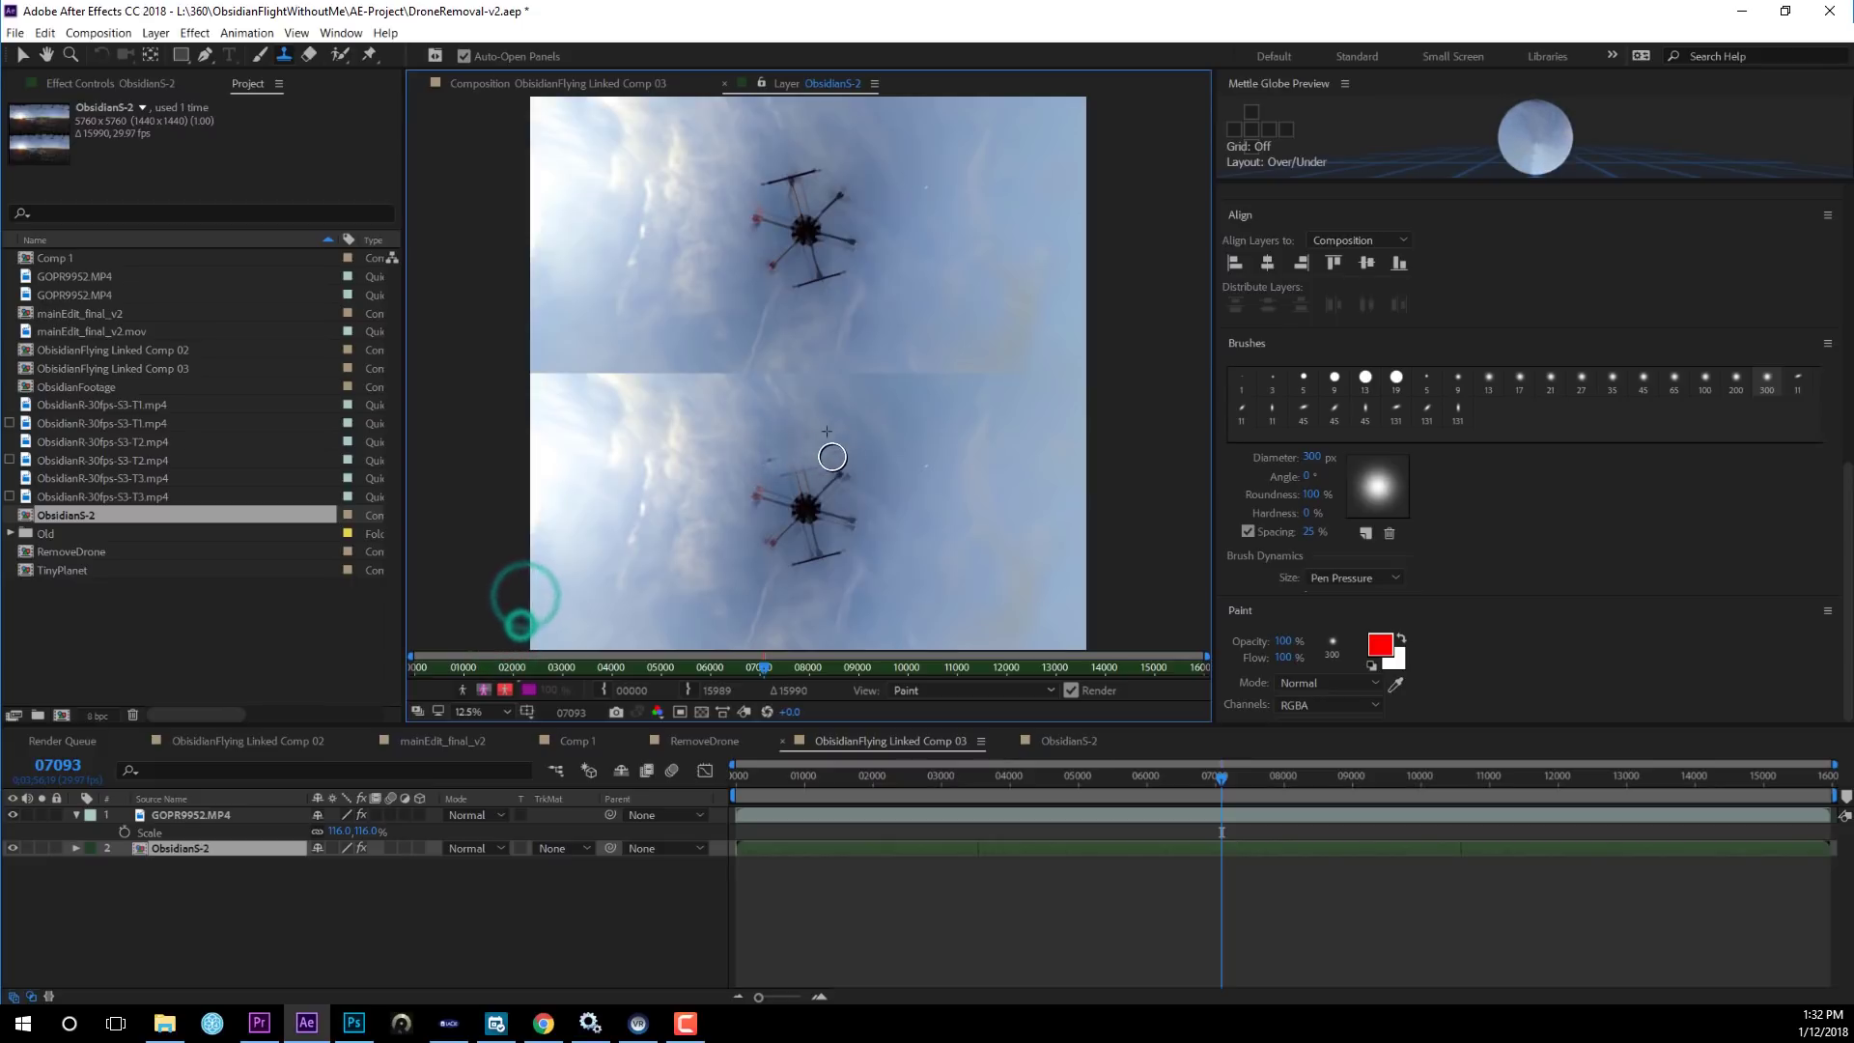
{"action": "mouse_move", "coordinate": [885, 497]}
{"action": "left_mouse_down"}
{"action": "mouse_move", "coordinate": [862, 527]}
{"action": "mouse_move", "coordinate": [821, 489]}
{"action": "mouse_move", "coordinate": [742, 492]}
{"action": "mouse_move", "coordinate": [840, 576]}
{"action": "mouse_move", "coordinate": [767, 539]}
{"action": "mouse_move", "coordinate": [873, 482]}
{"action": "mouse_move", "coordinate": [792, 513]}
{"action": "left_mouse_up"}
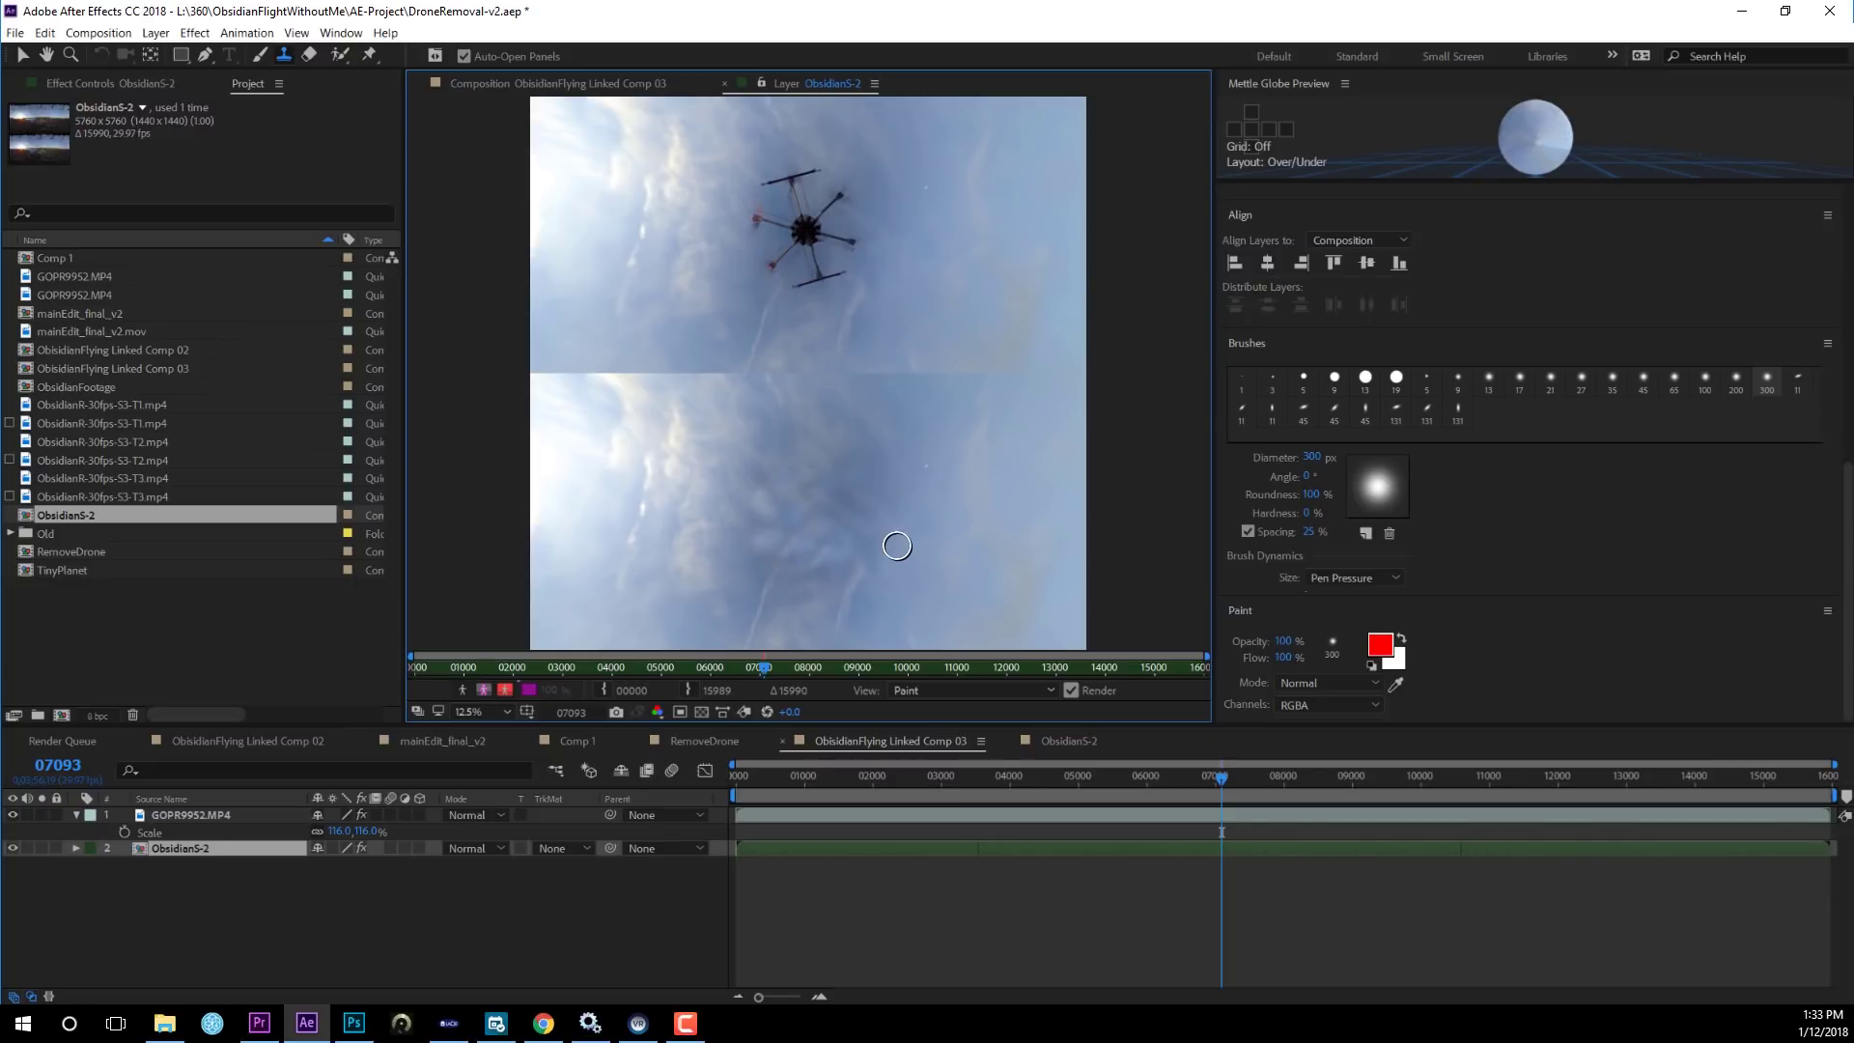
Delete the Paint effect from the ObsidianS-2 layer and return to the ObsidianFlying Linked Comp 03 composition.
{"action": "left_click", "coordinate": [75, 847]}
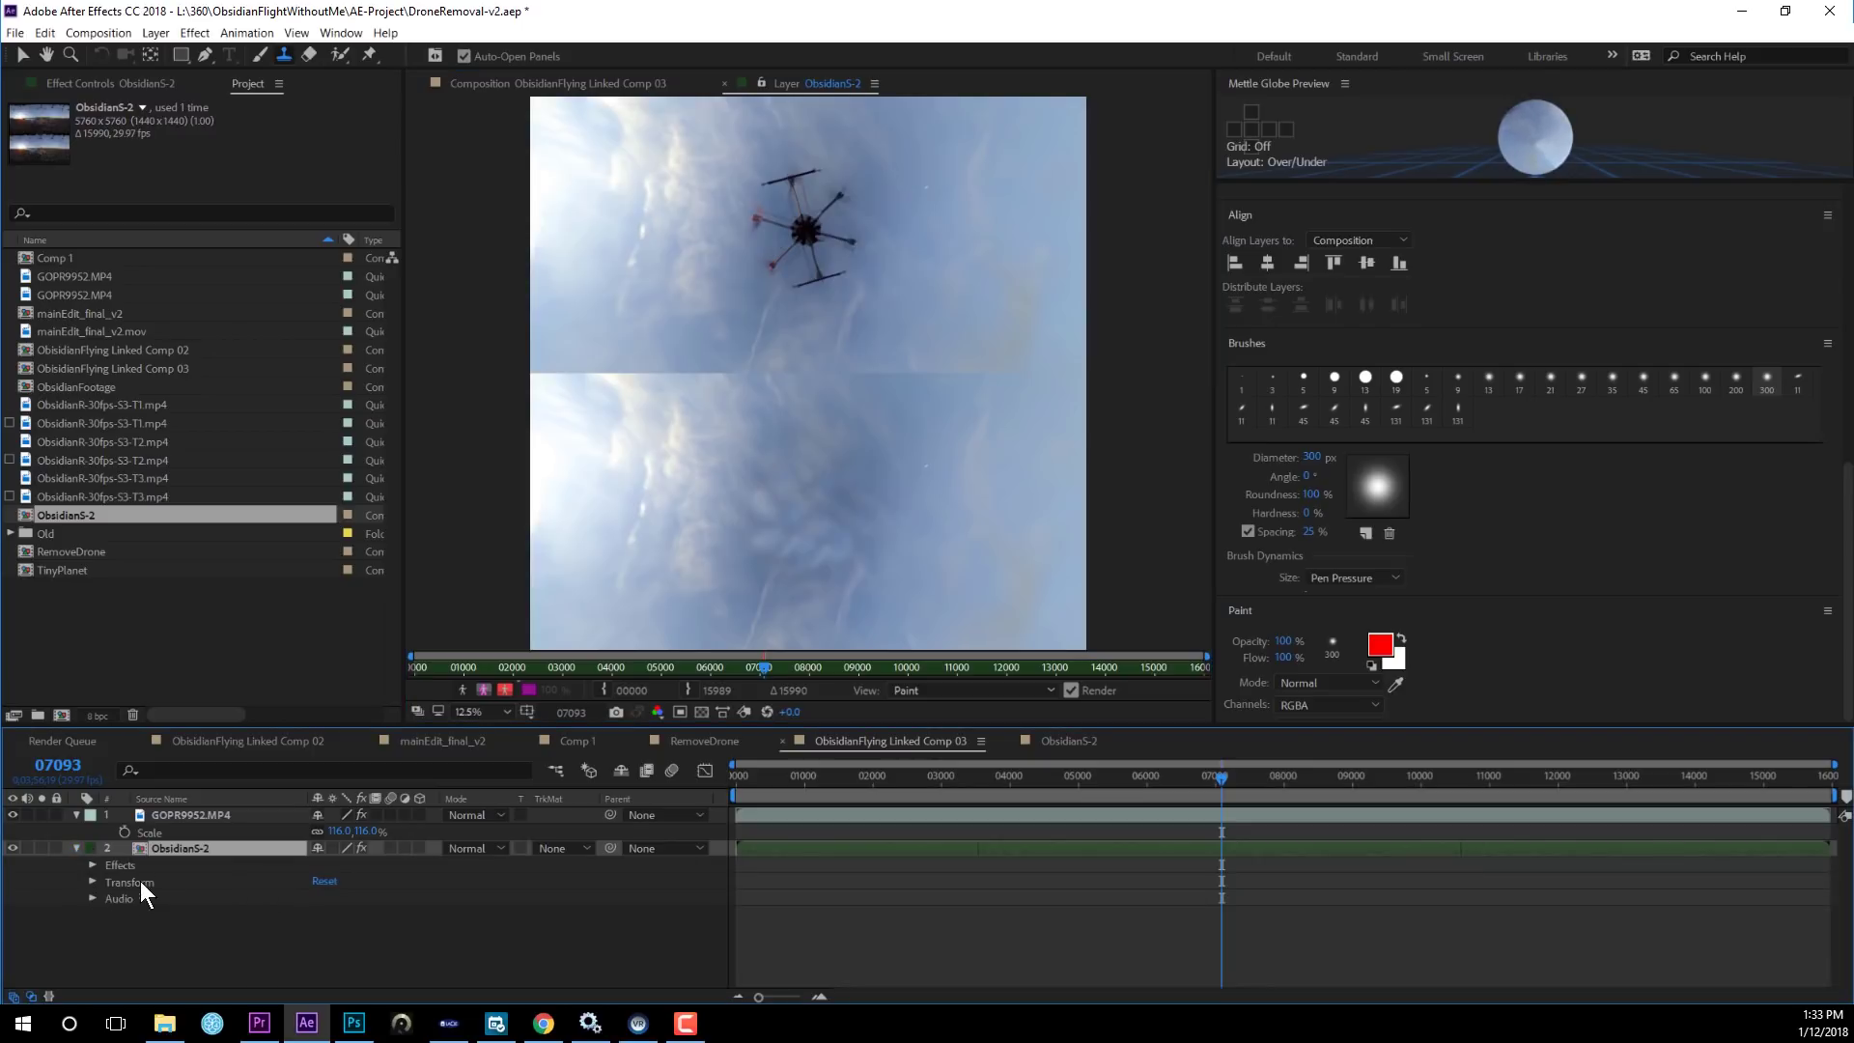
{"action": "left_click", "coordinate": [92, 865]}
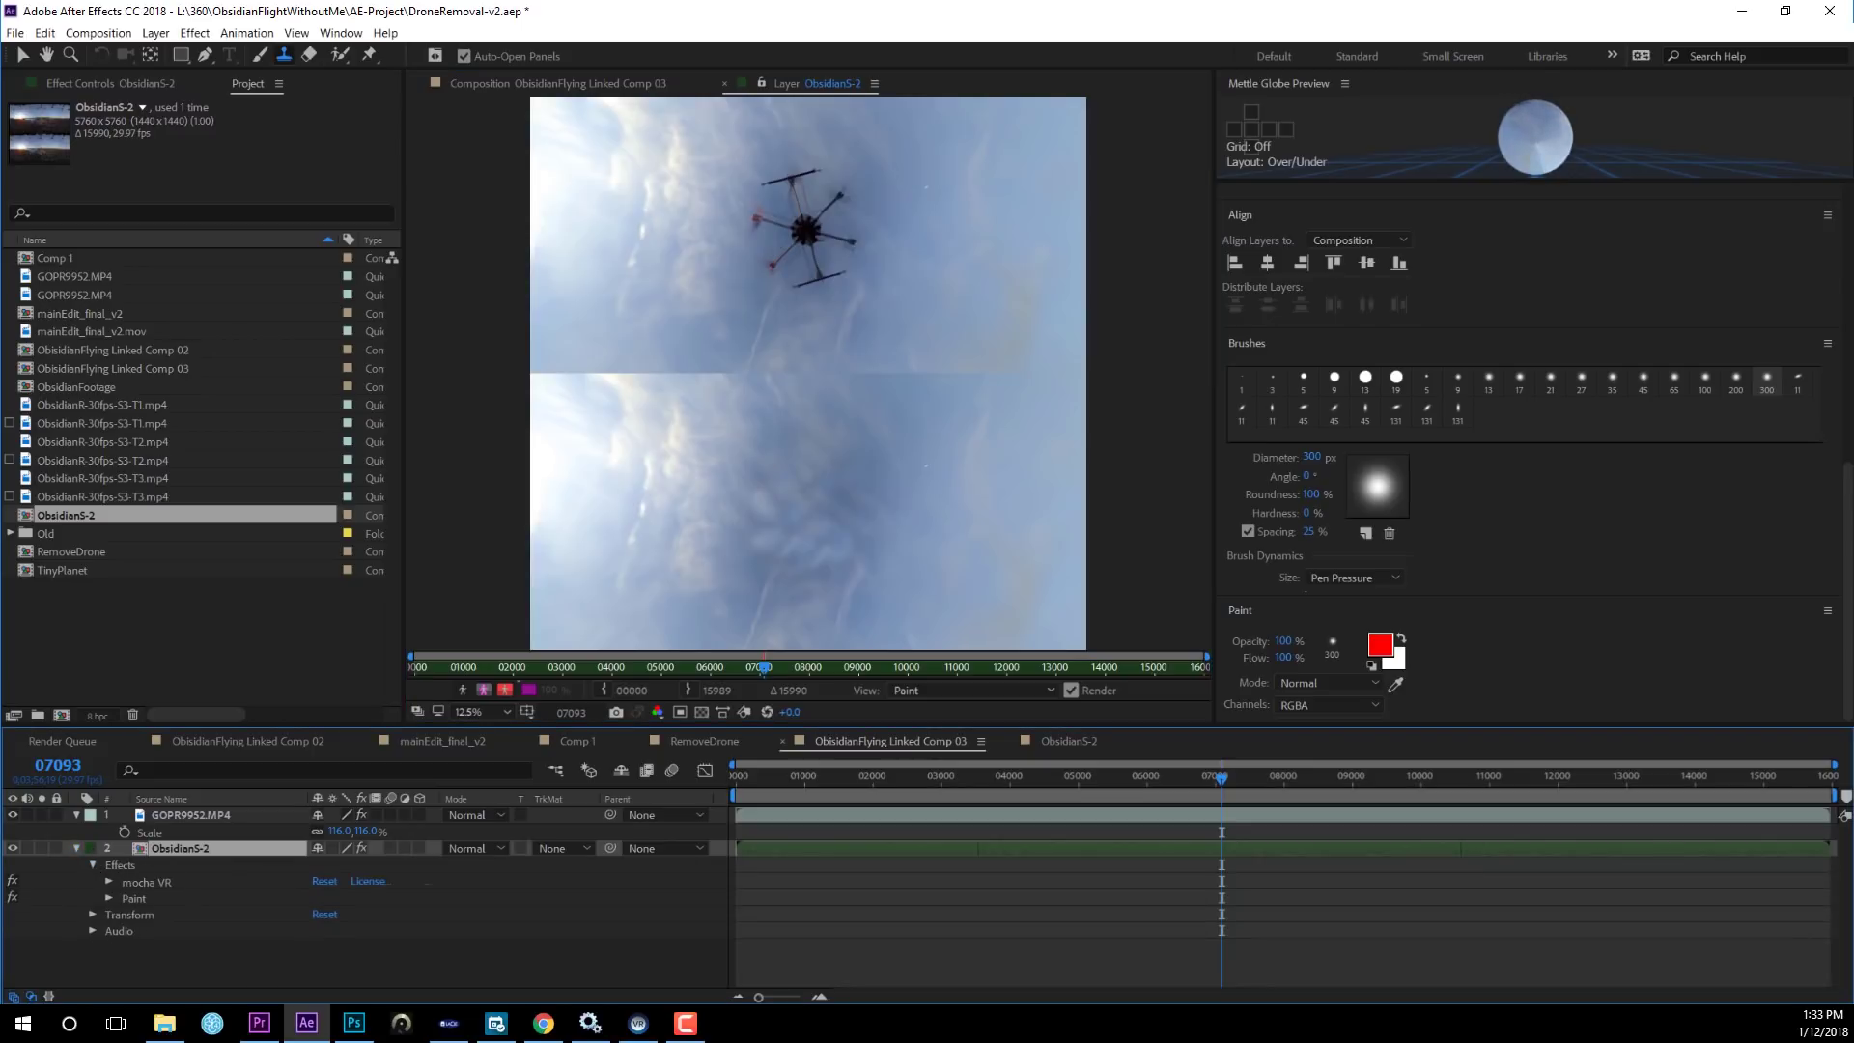
{"action": "left_click", "coordinate": [133, 900]}
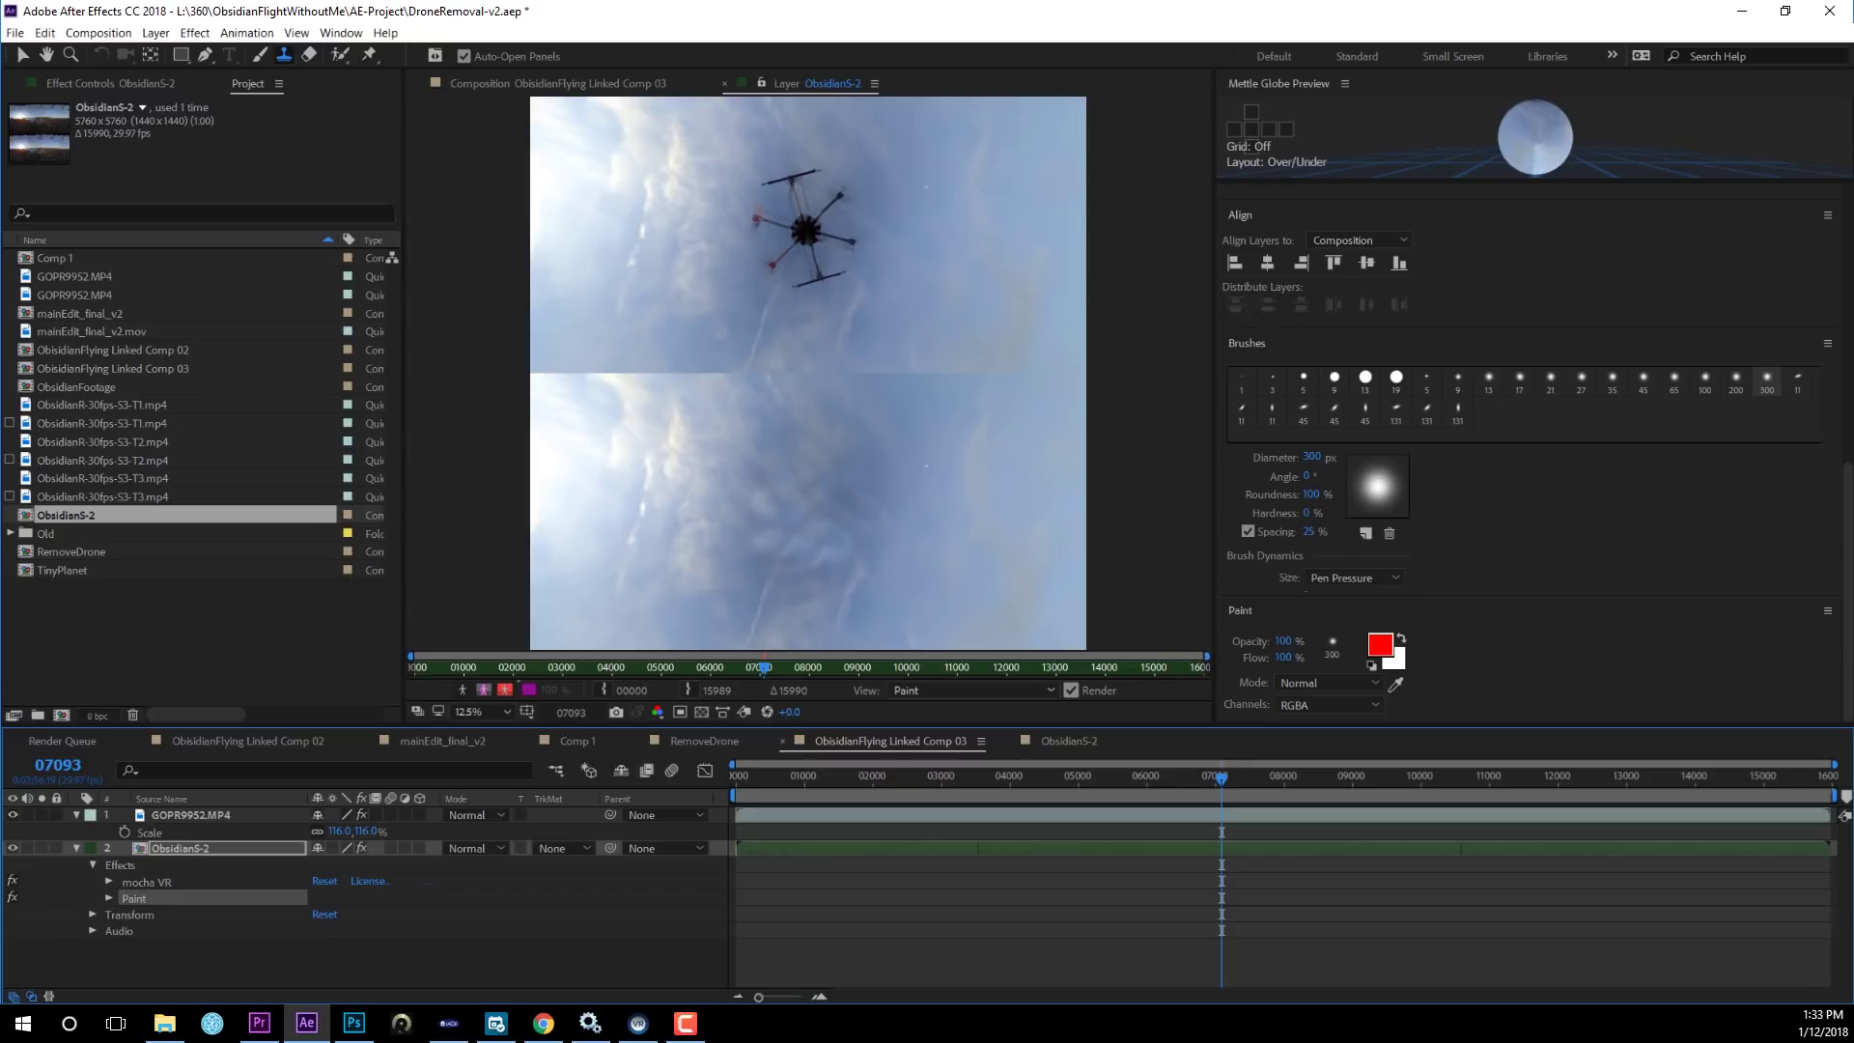
{"action": "key", "text": "Delete"}
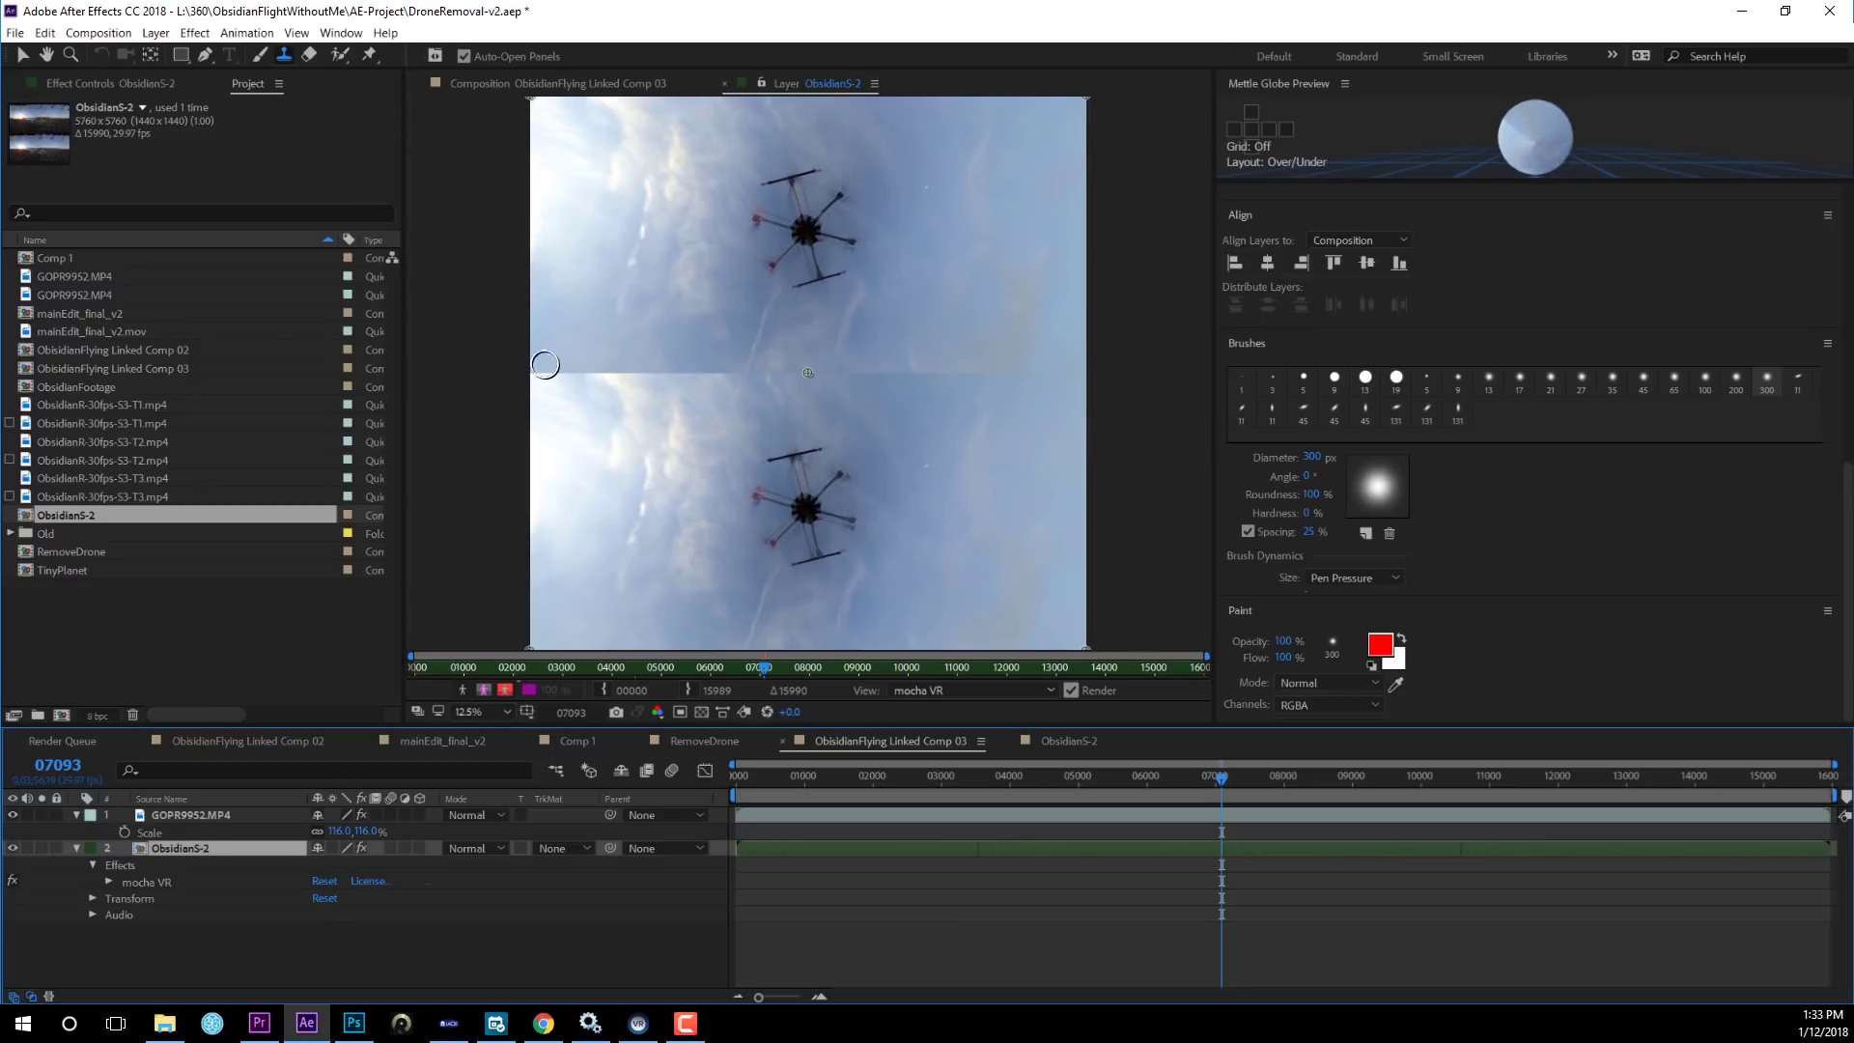
{"action": "left_click", "coordinate": [570, 83]}
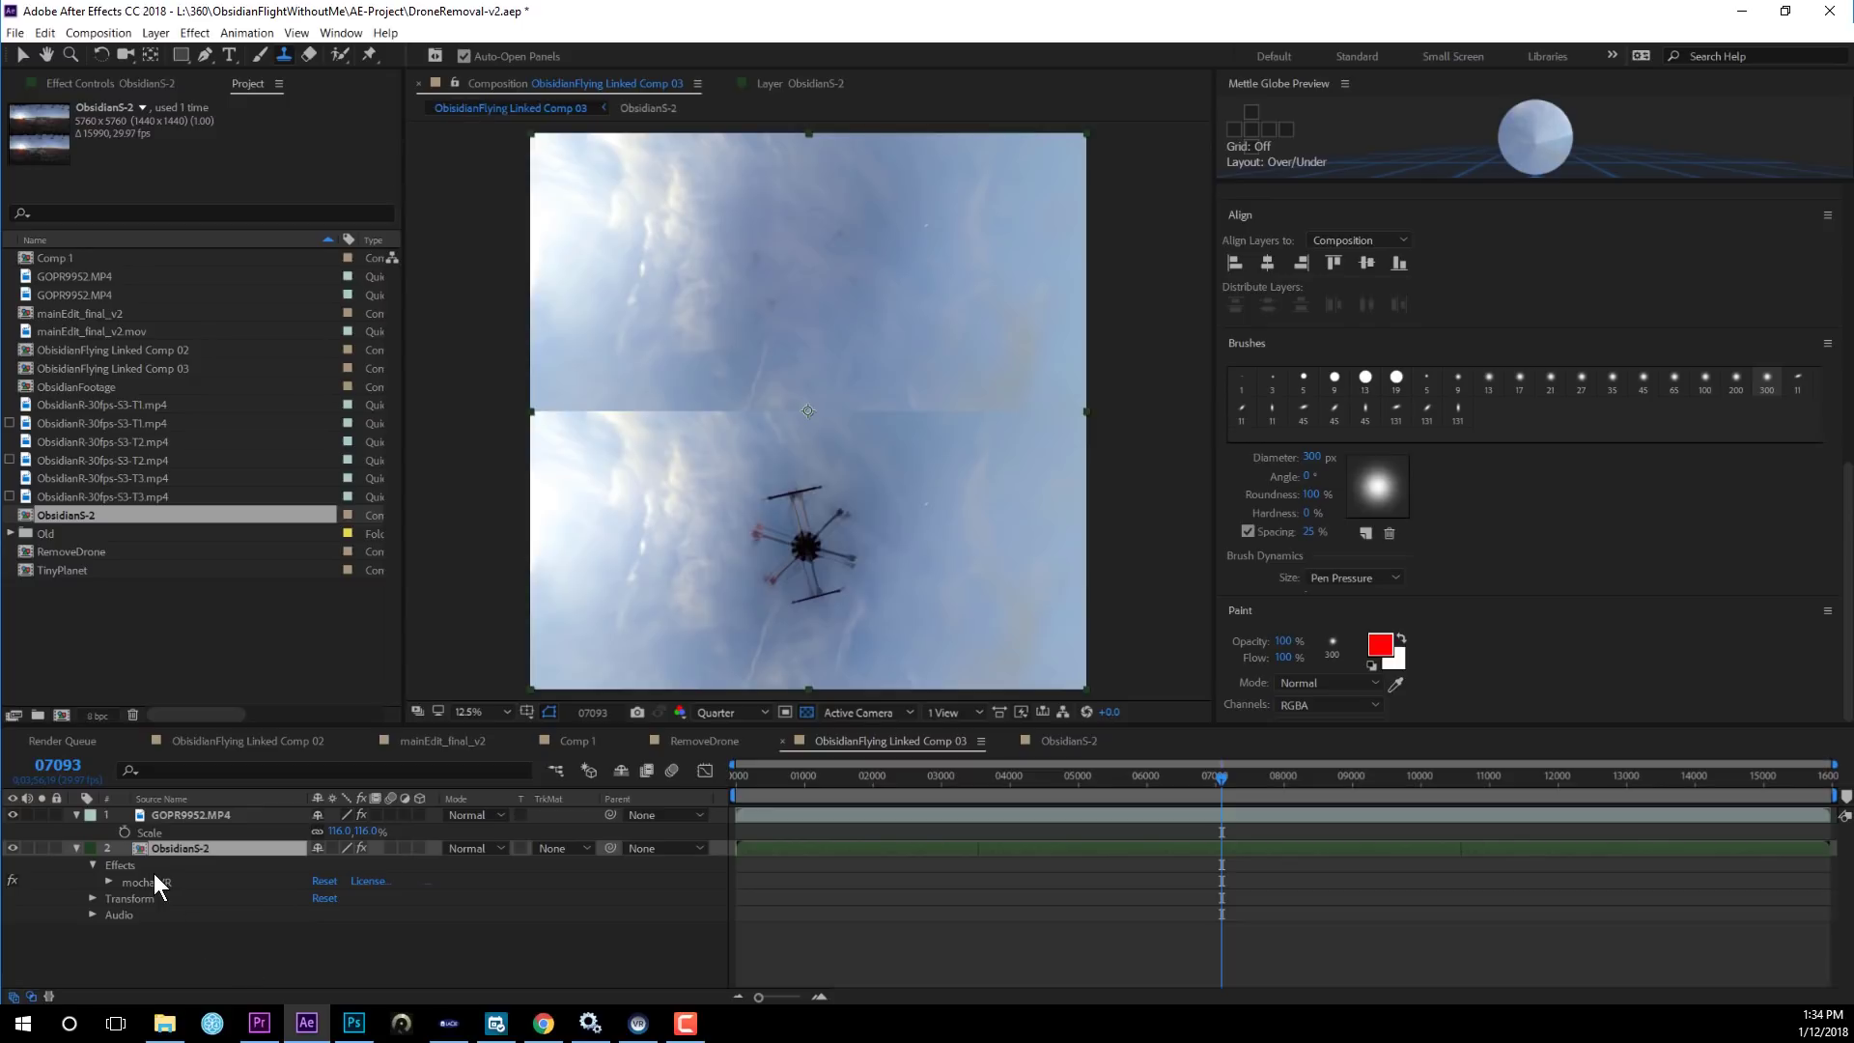
Clone-stamp sky over the drone's arms in the upper view of the ObsidianS-2 layer with a soft 300 px brush and return to the composition.
{"action": "double_click", "coordinate": [137, 849]}
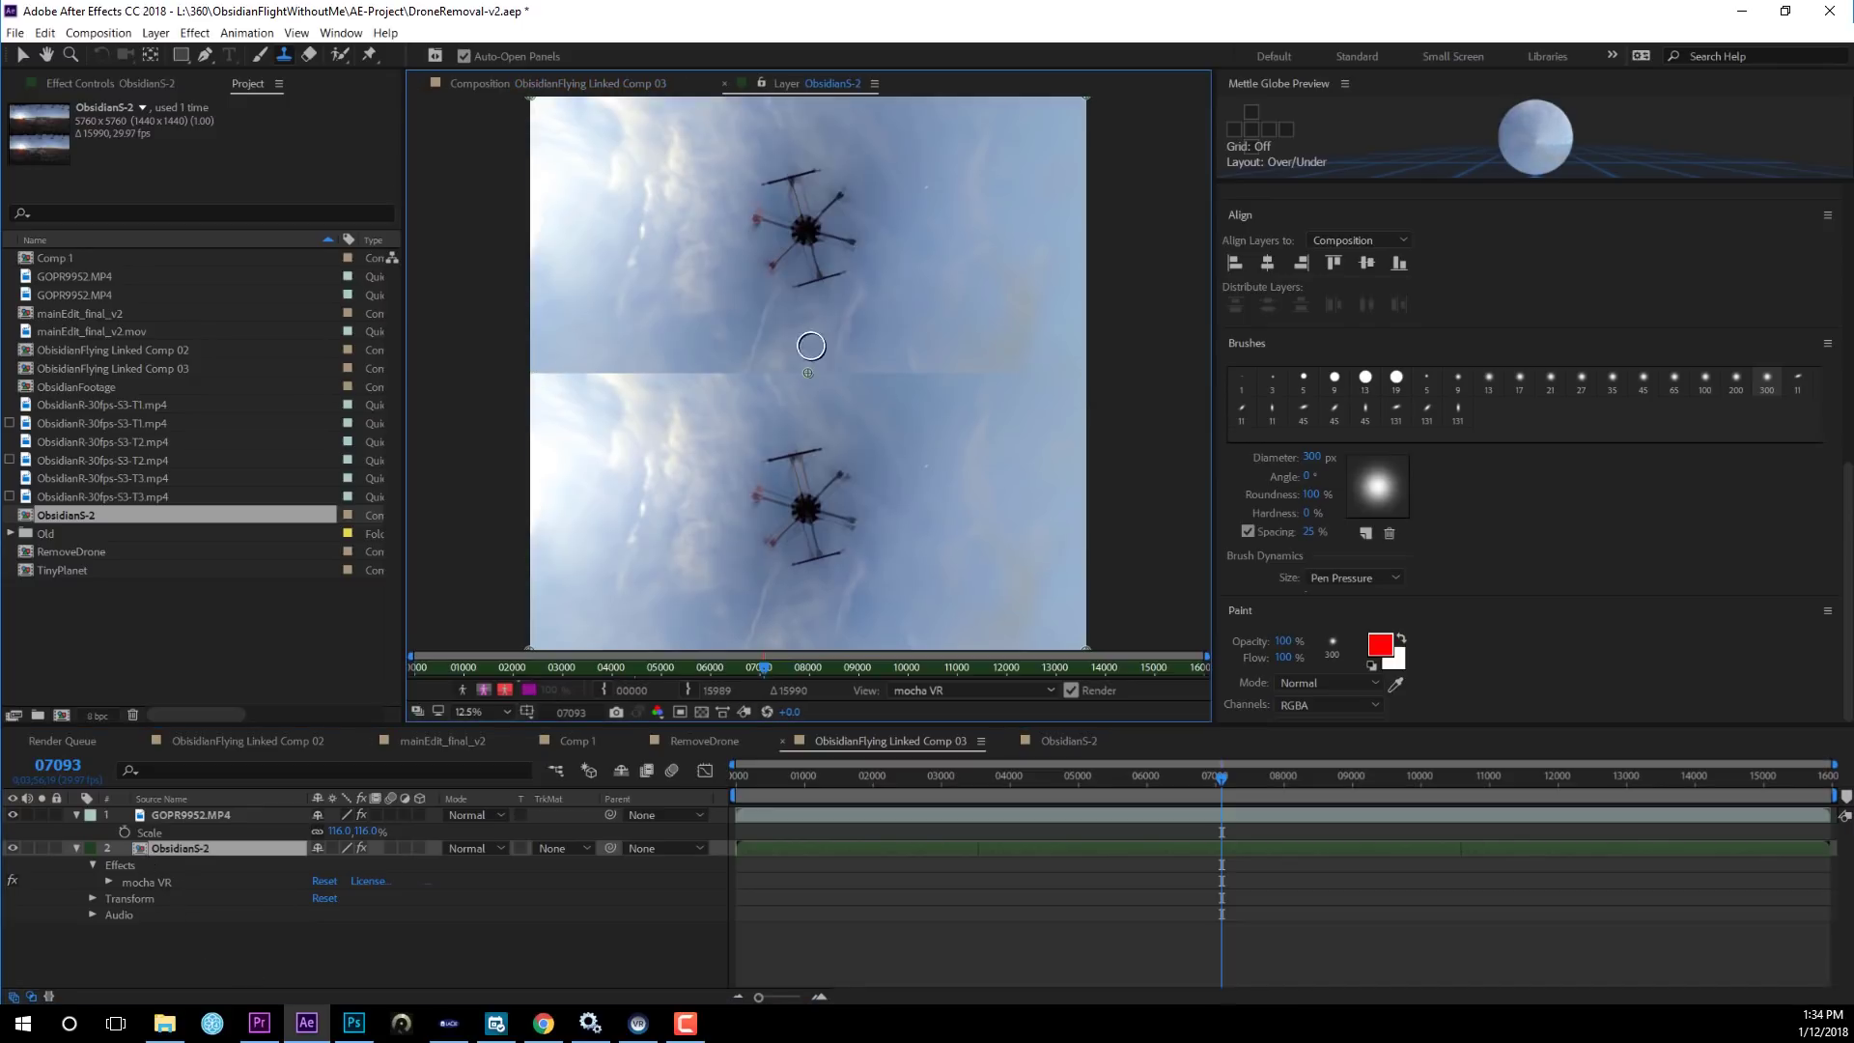
{"action": "left_click", "coordinate": [765, 167], "text": "alt"}
{"action": "left_click", "coordinate": [487, 283]}
{"action": "mouse_move", "coordinate": [771, 183]}
{"action": "left_mouse_down"}
{"action": "mouse_move", "coordinate": [817, 172]}
{"action": "mouse_move", "coordinate": [770, 283]}
{"action": "mouse_move", "coordinate": [827, 284]}
{"action": "mouse_move", "coordinate": [890, 164]}
{"action": "mouse_move", "coordinate": [841, 208]}
{"action": "mouse_move", "coordinate": [753, 202]}
{"action": "left_mouse_up"}
{"action": "left_click", "coordinate": [475, 258]}
{"action": "left_click", "coordinate": [488, 279]}
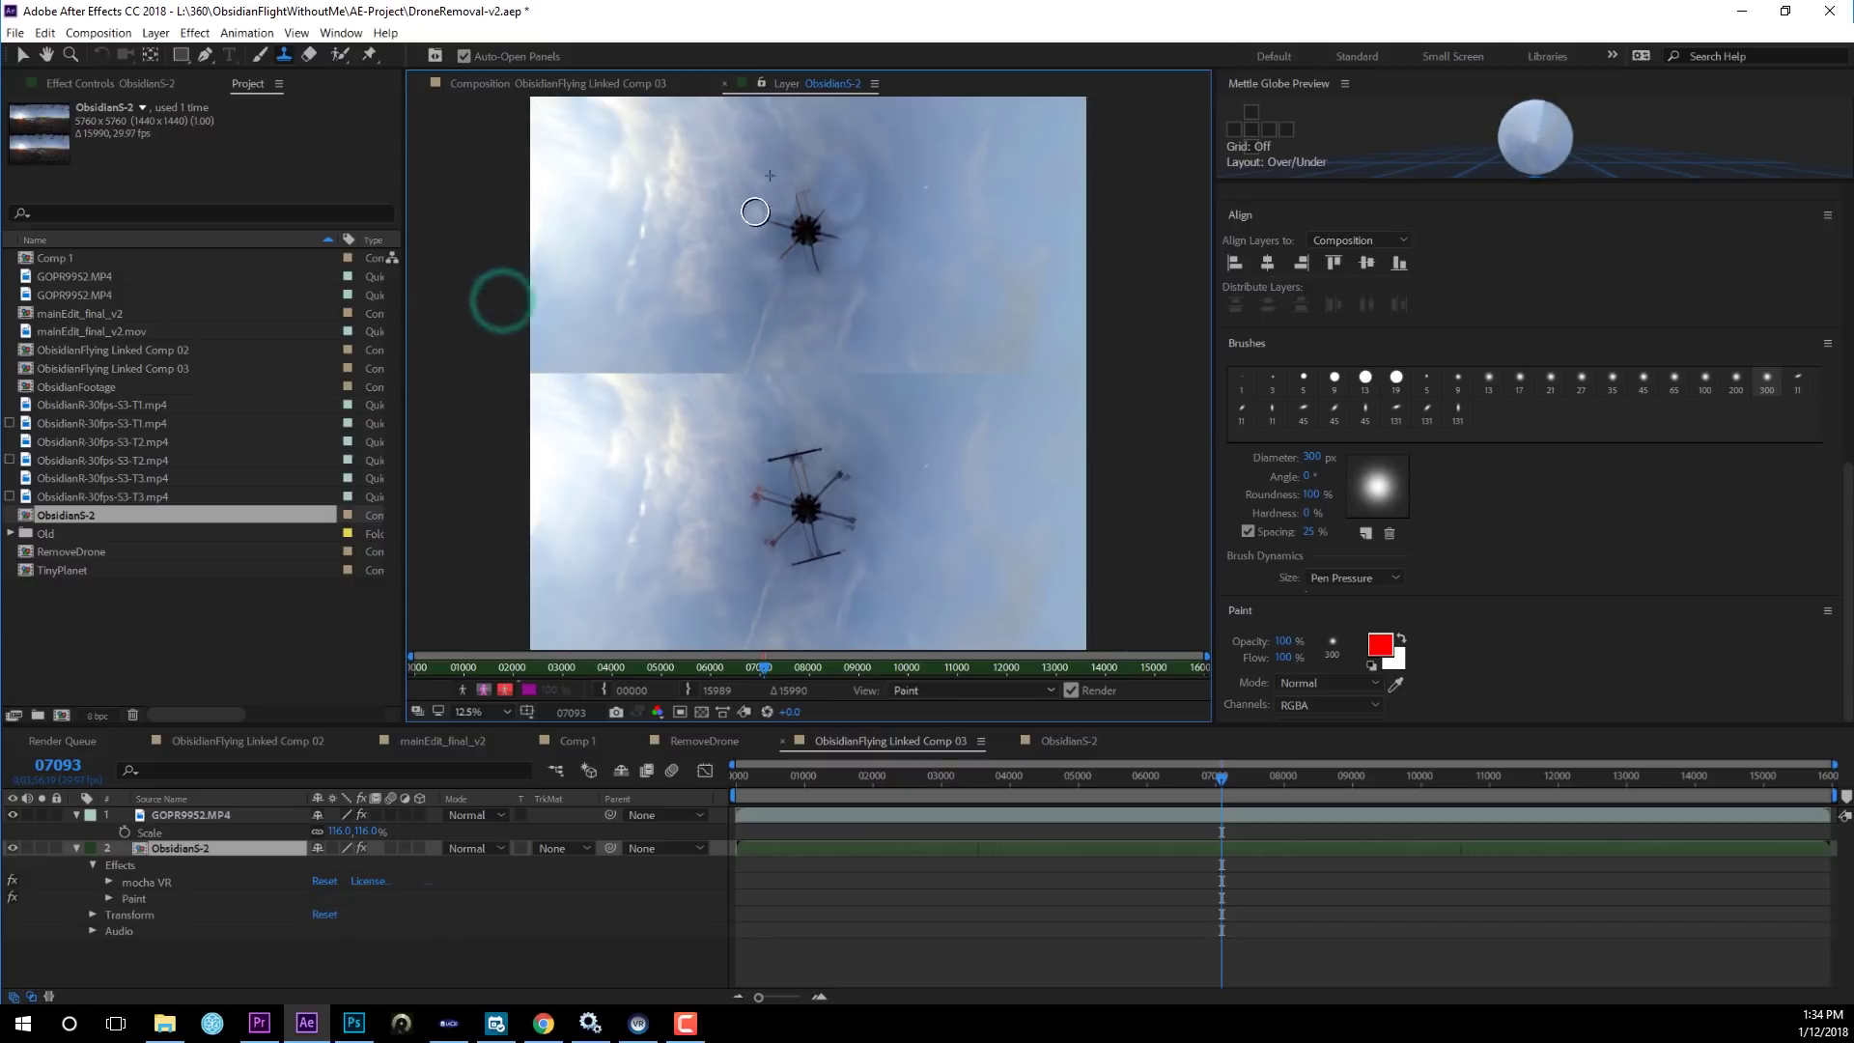
{"action": "left_click", "coordinate": [605, 84]}
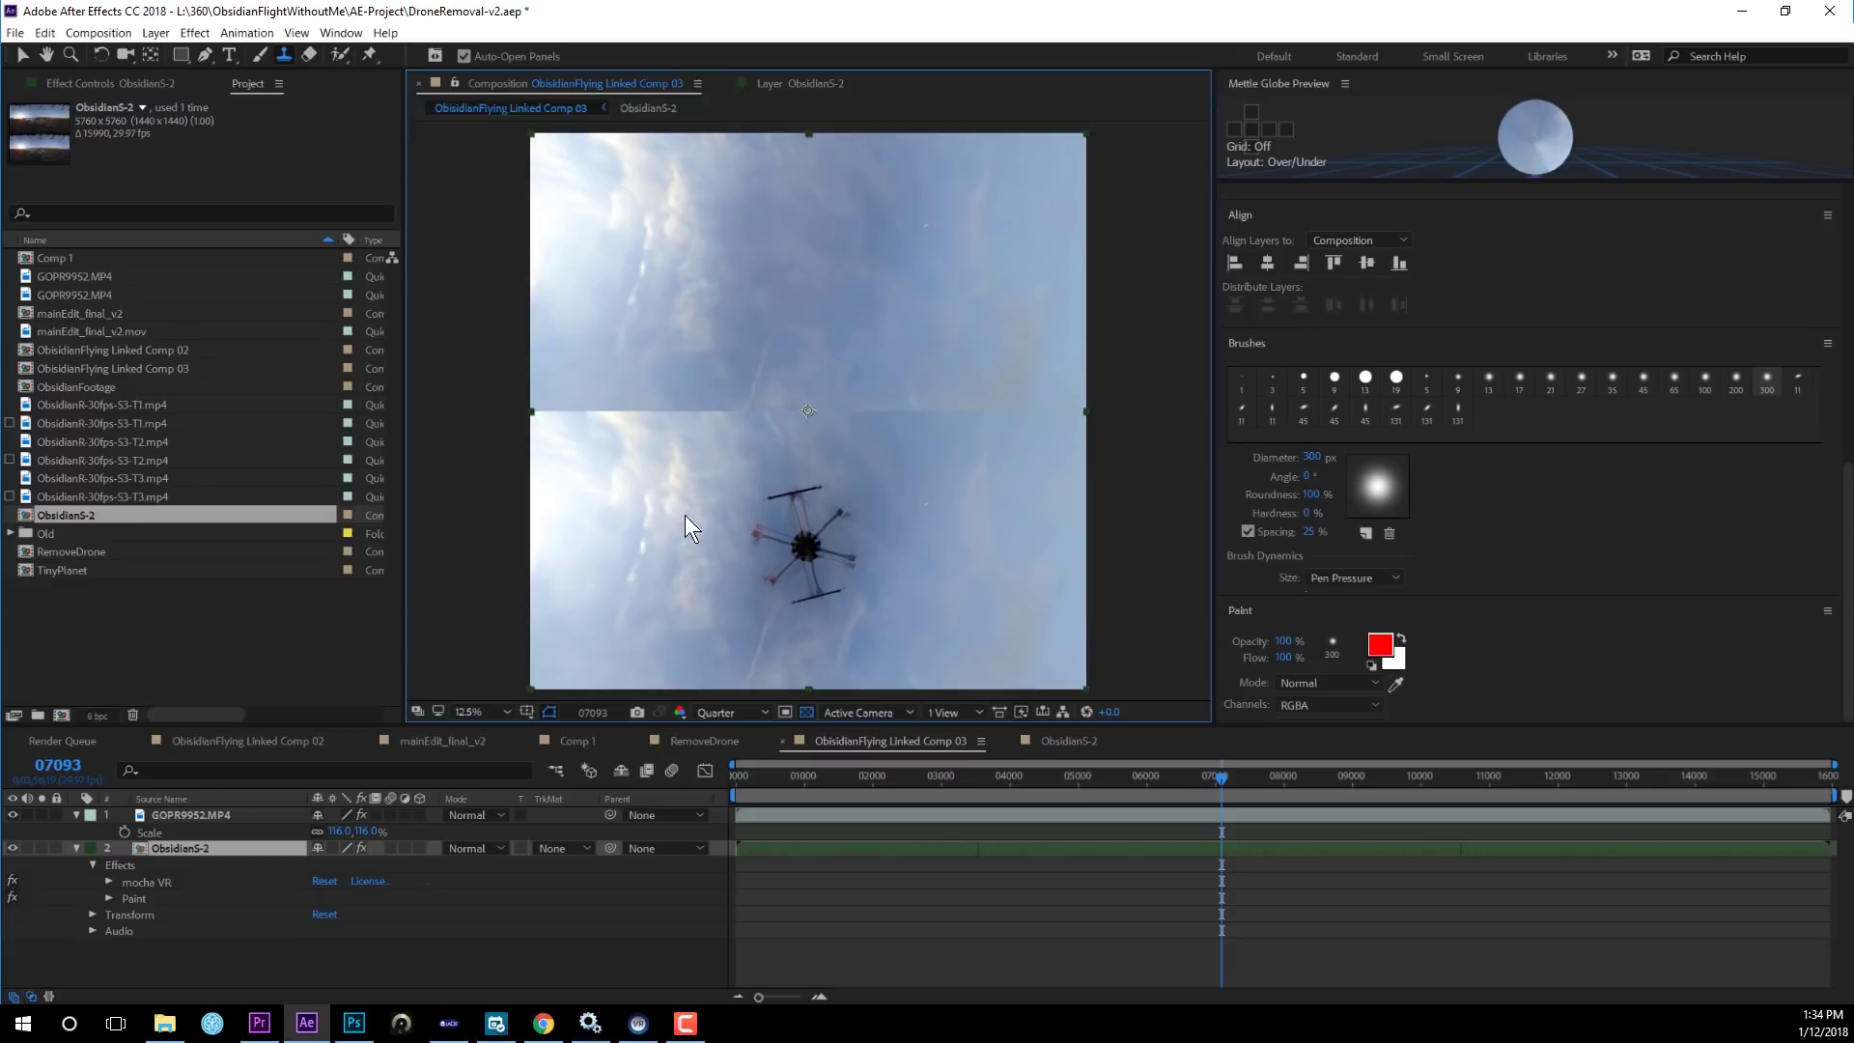
Duplicate the masked GOPR9952.MP4 layer and move the copy down over the drone in the lower stereo view.
{"action": "left_click", "coordinate": [176, 815]}
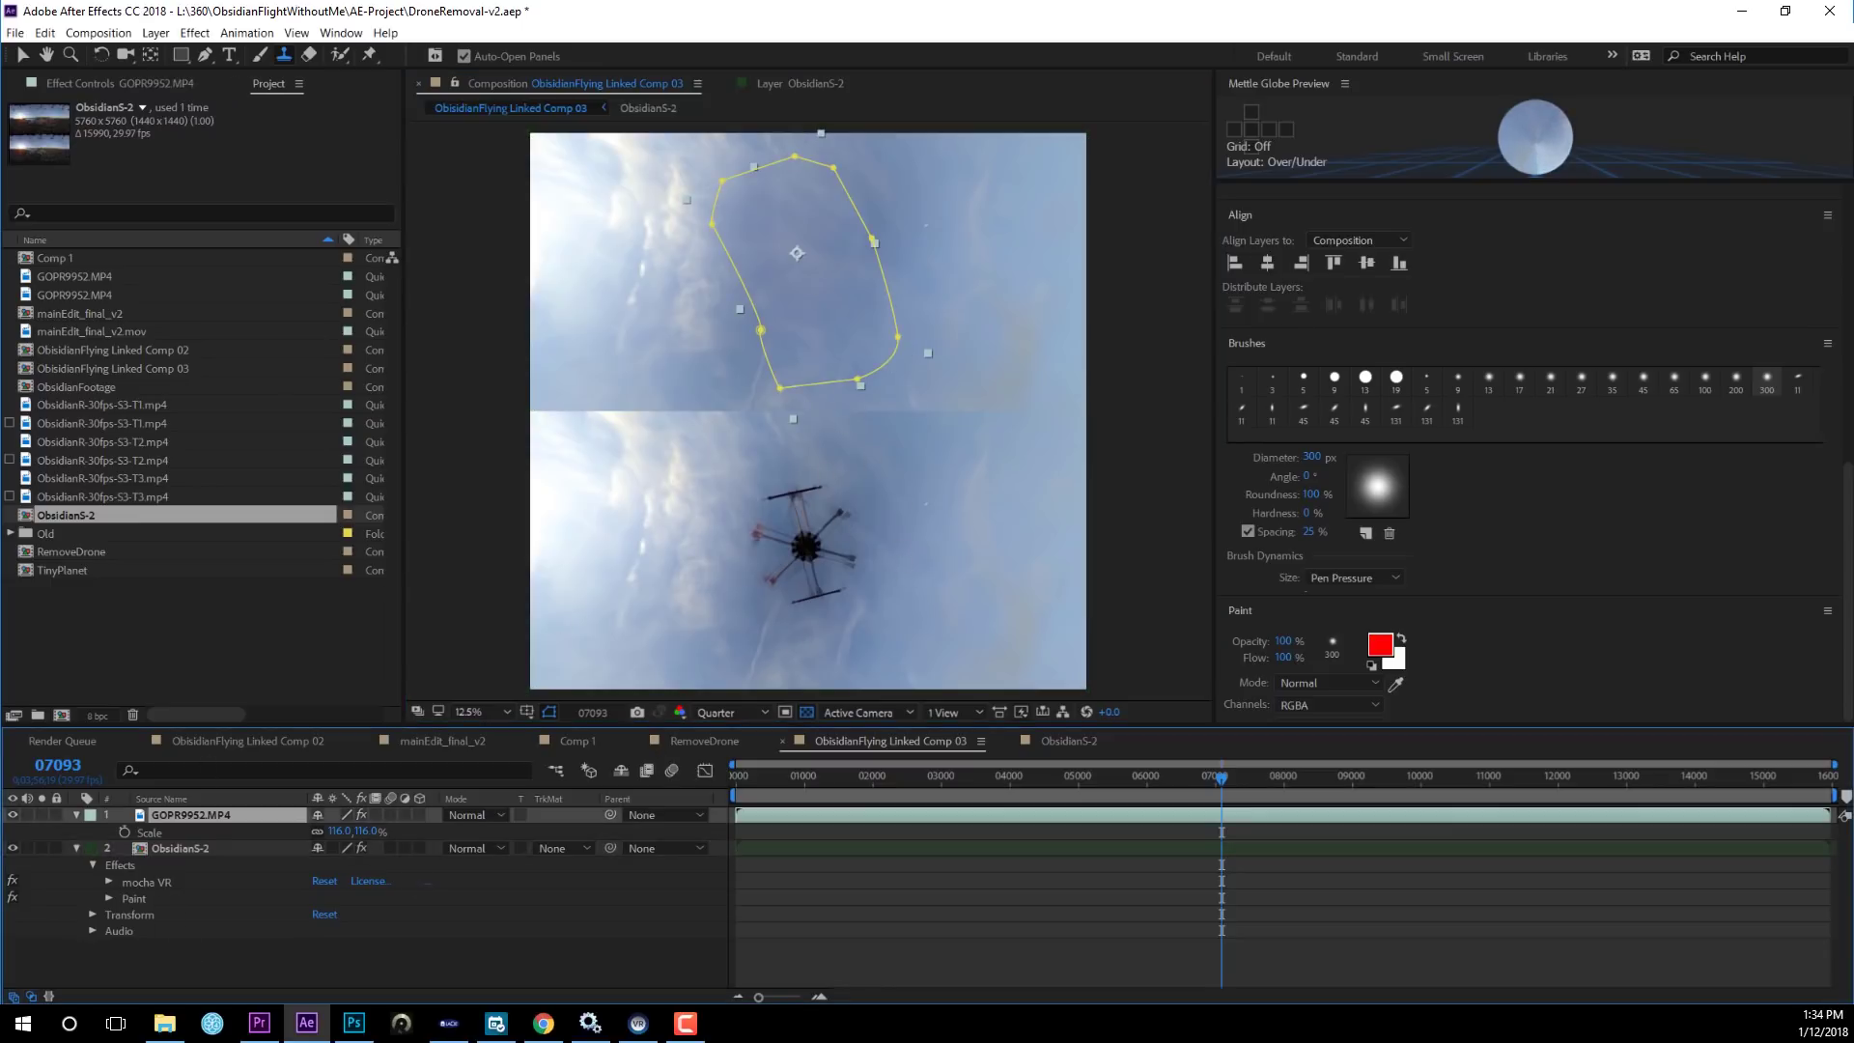
{"action": "key", "text": "ctrl+d"}
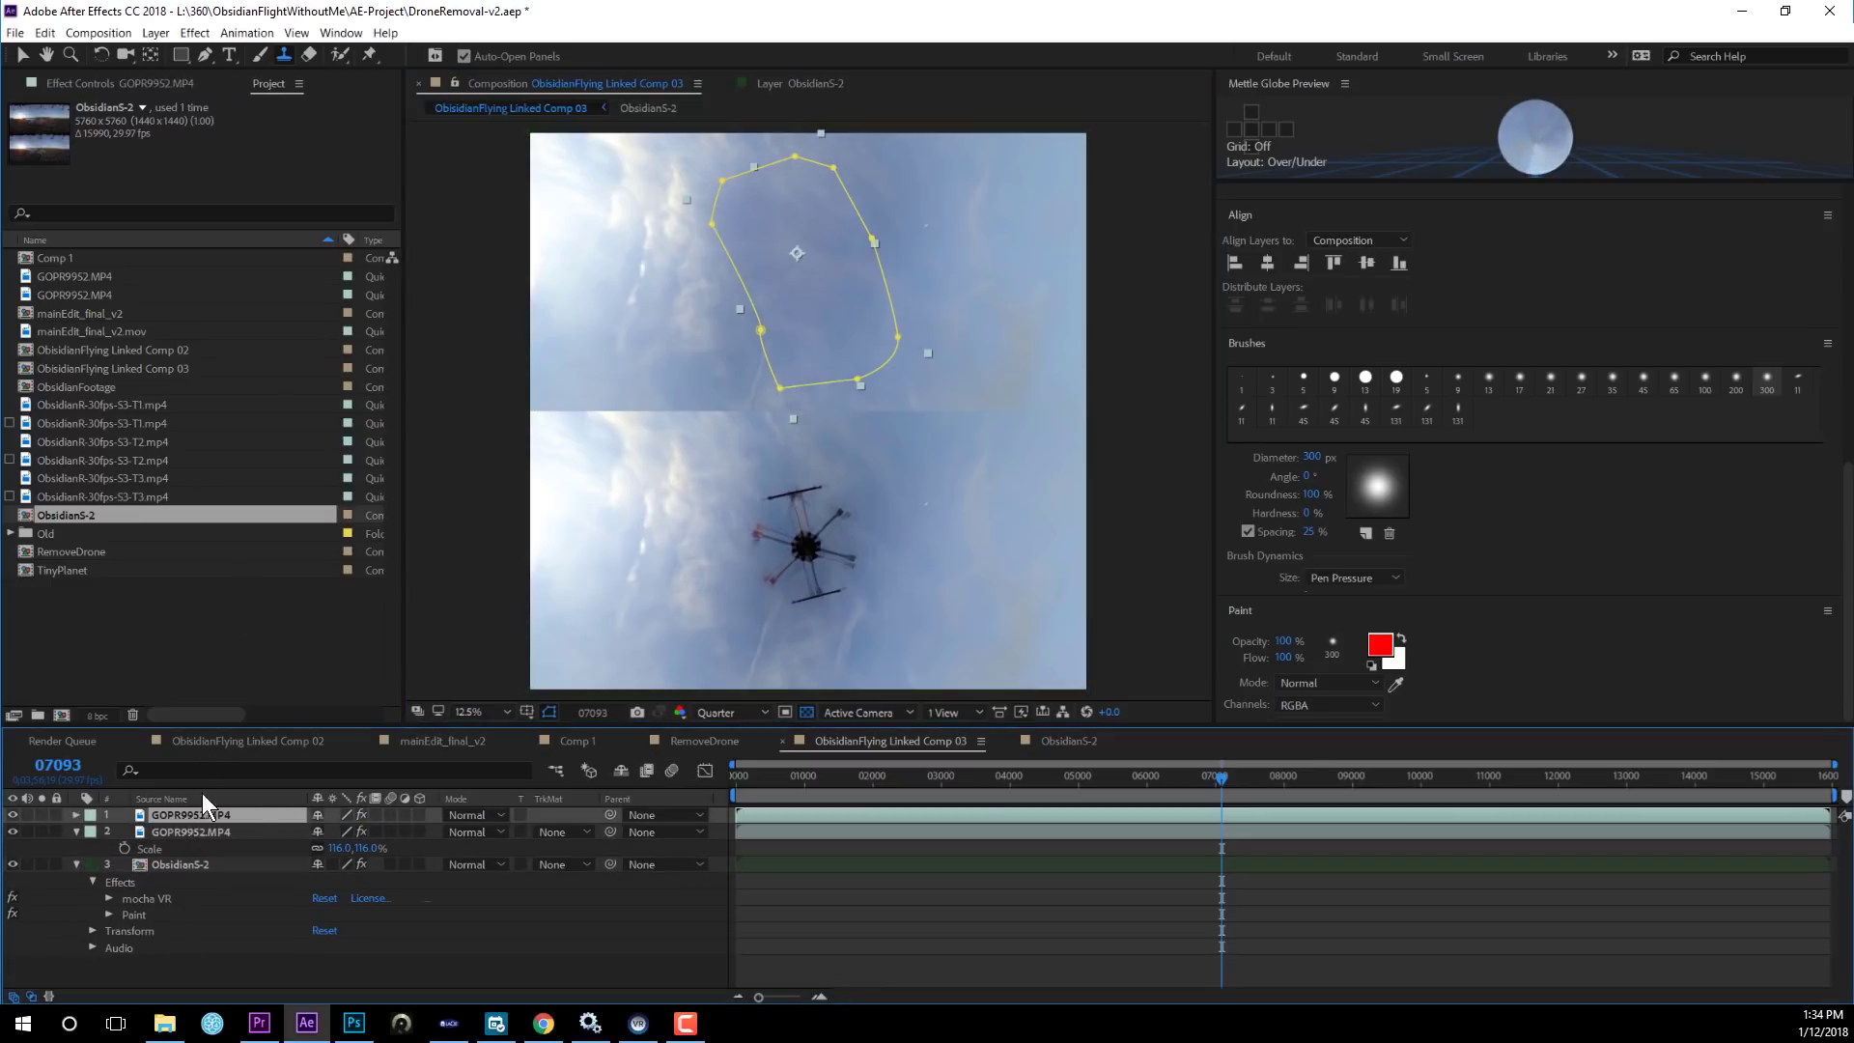
{"action": "left_click_drag", "start_coordinate": [809, 305], "coordinate": [779, 559]}
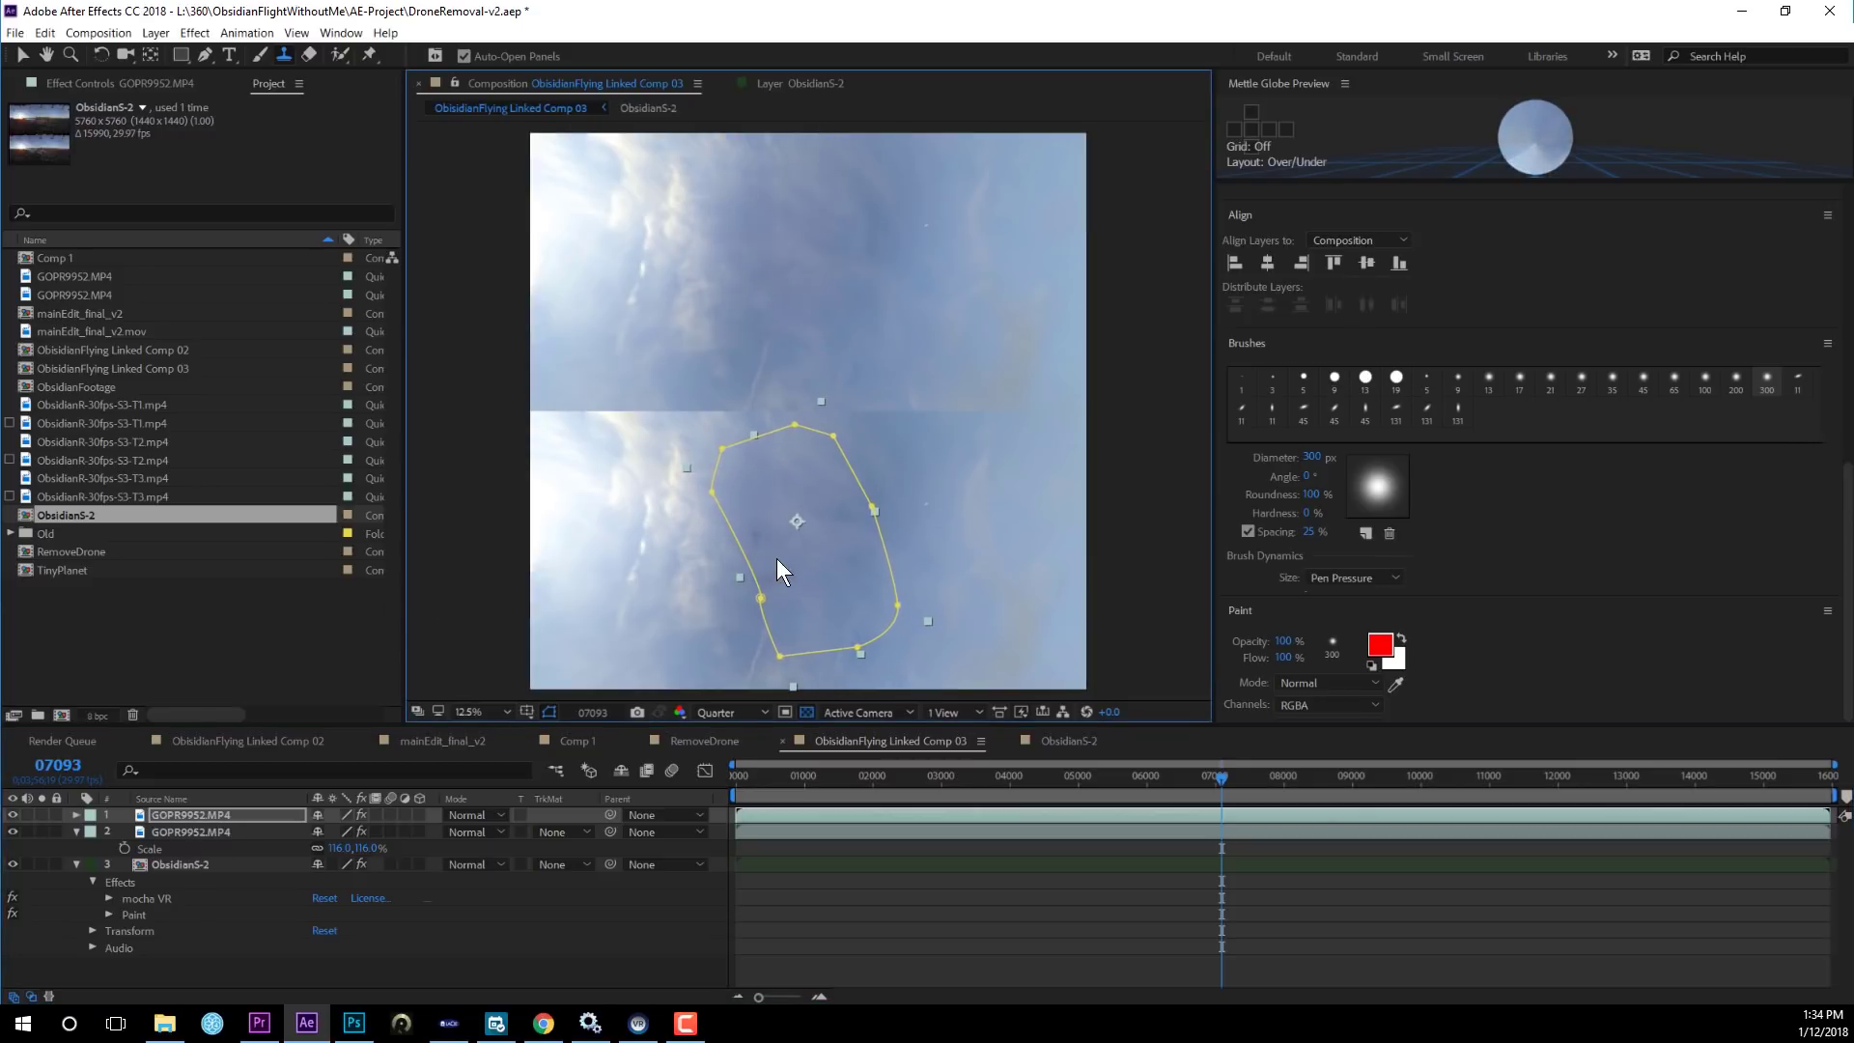
{"action": "left_click", "coordinate": [693, 605]}
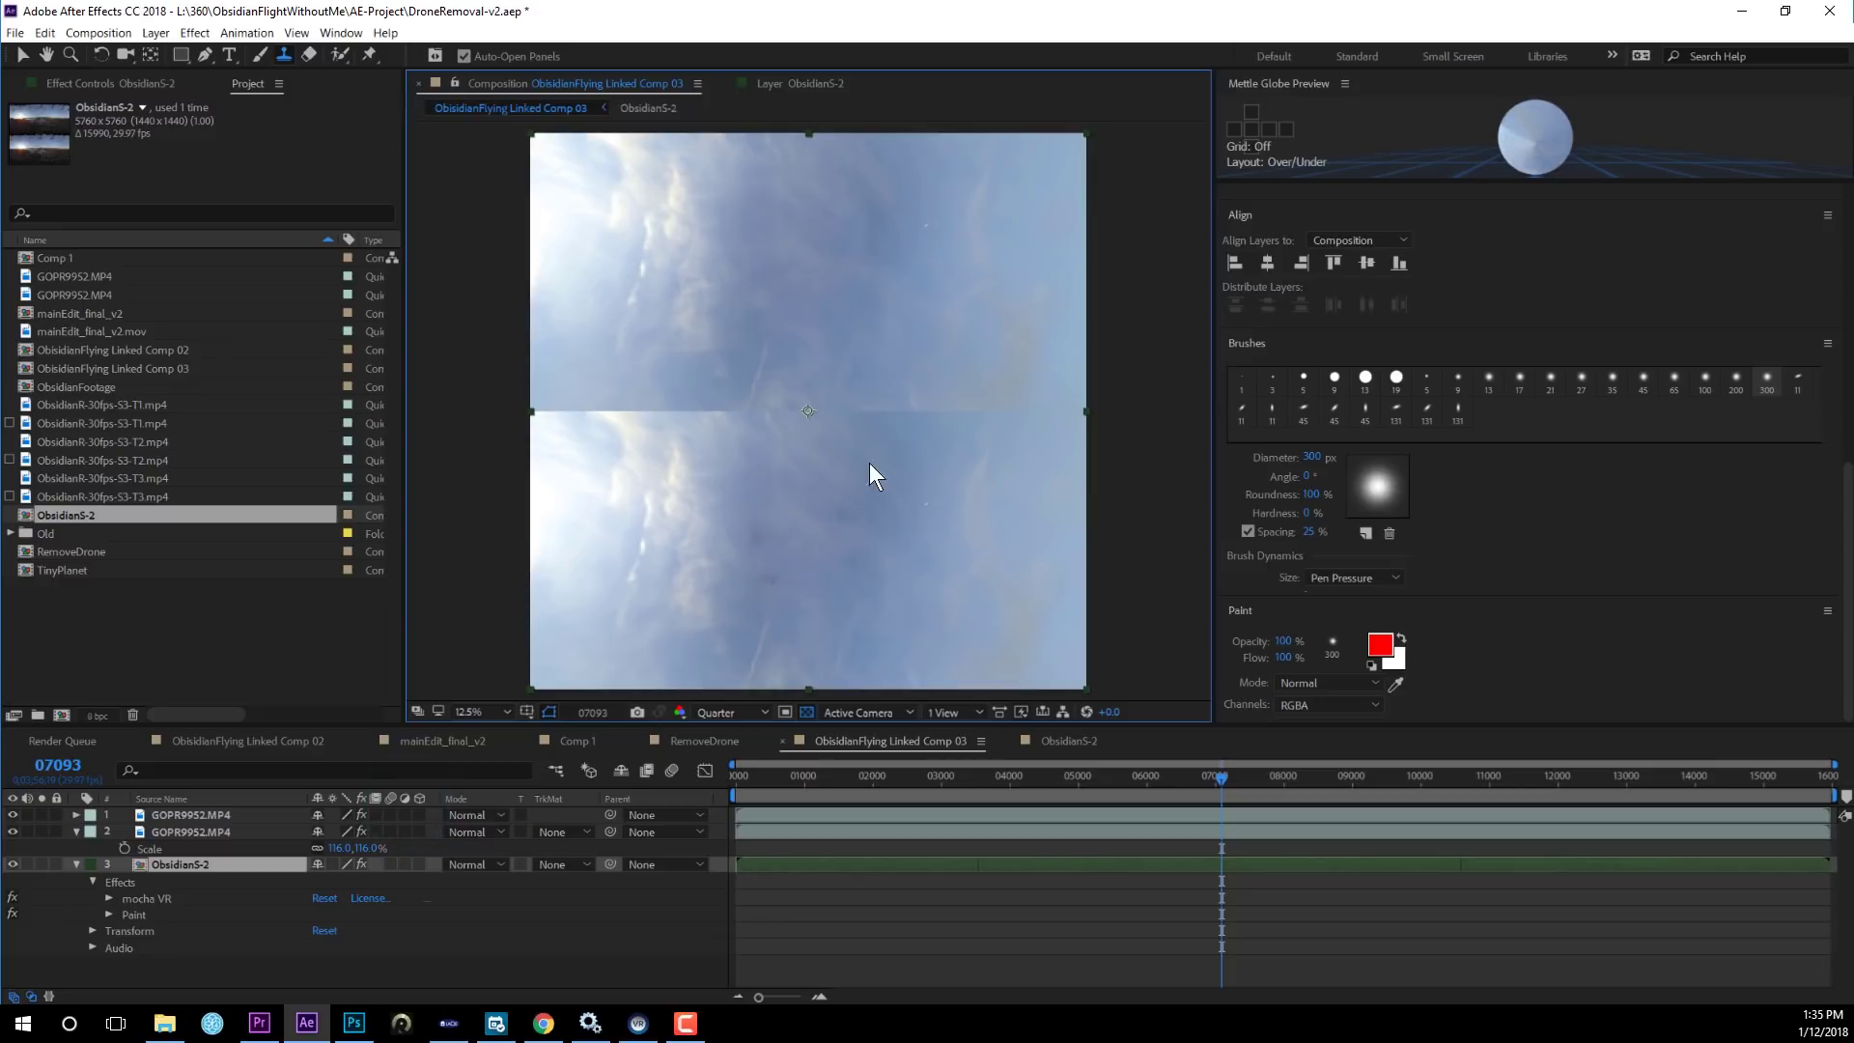
Switch to the RemoveDrone composition and toggle both GOPR9952.MP4 sky patches off and on to compare the two views.
{"action": "double_click", "coordinate": [205, 864]}
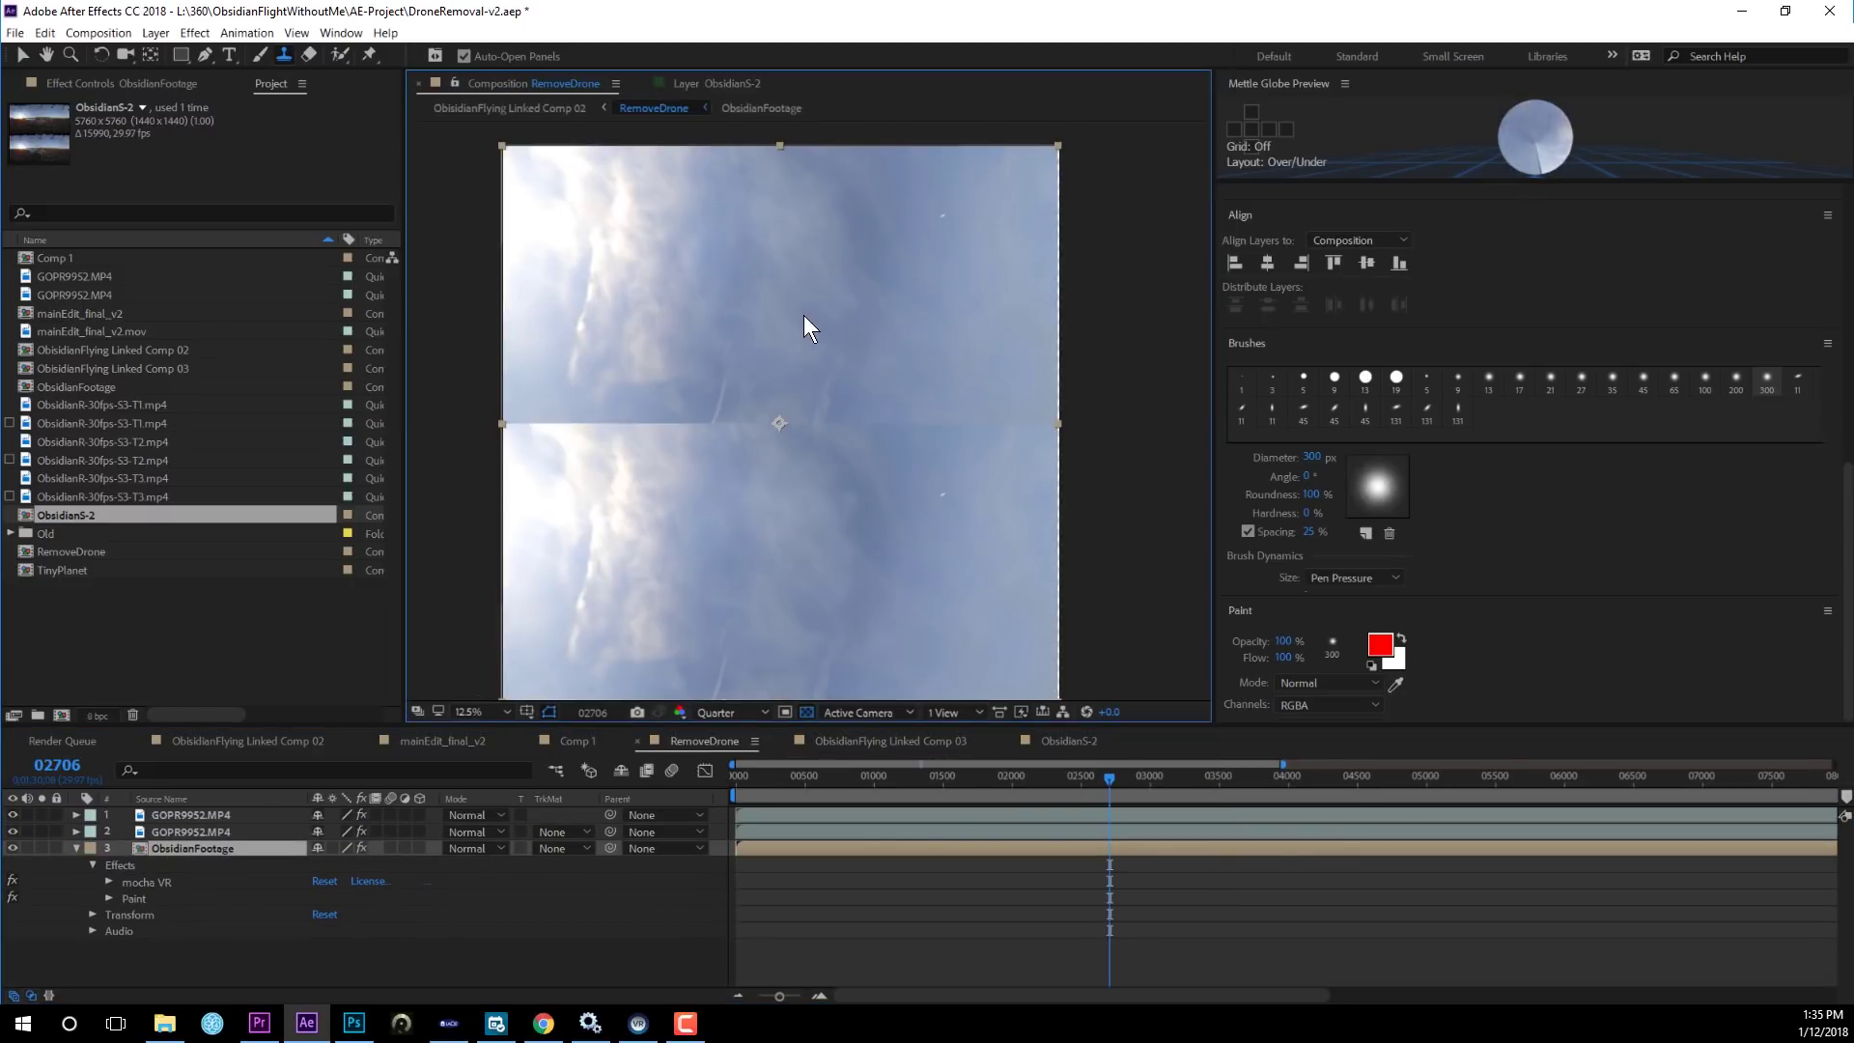
{"action": "left_click", "coordinate": [13, 815]}
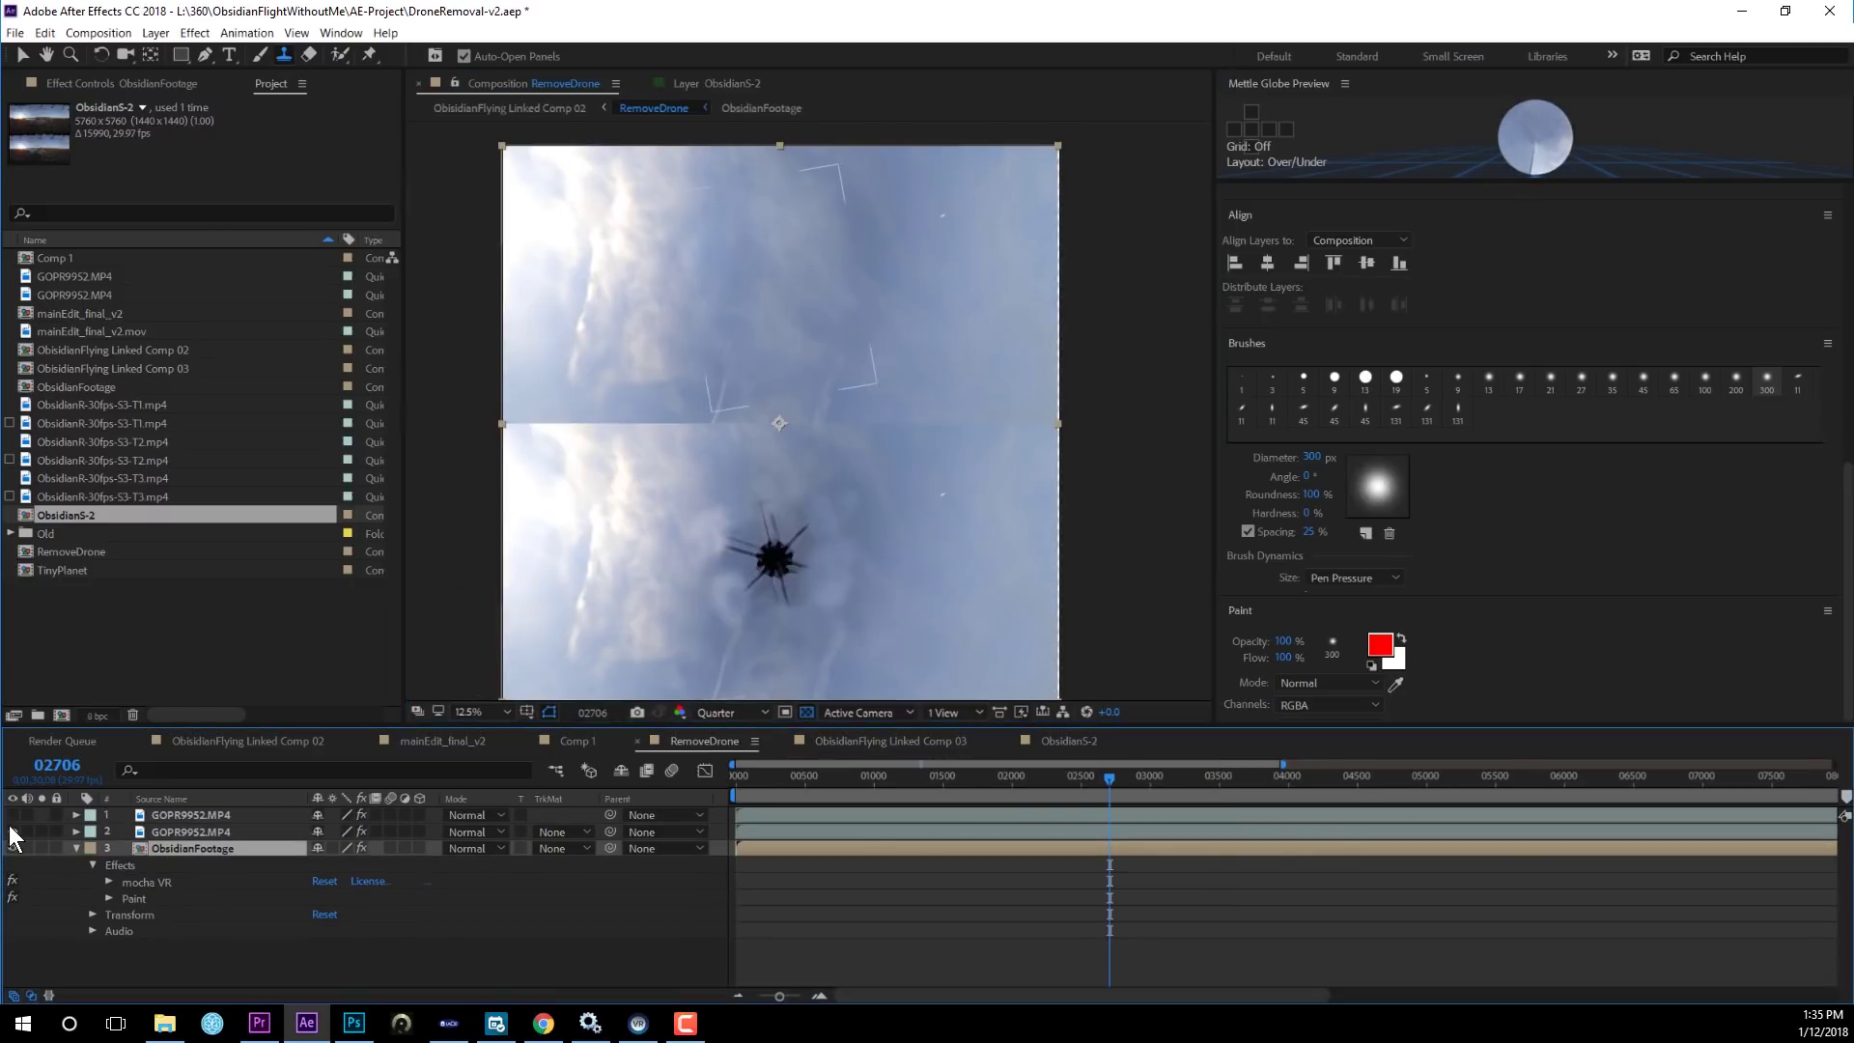
{"action": "left_click", "coordinate": [12, 831]}
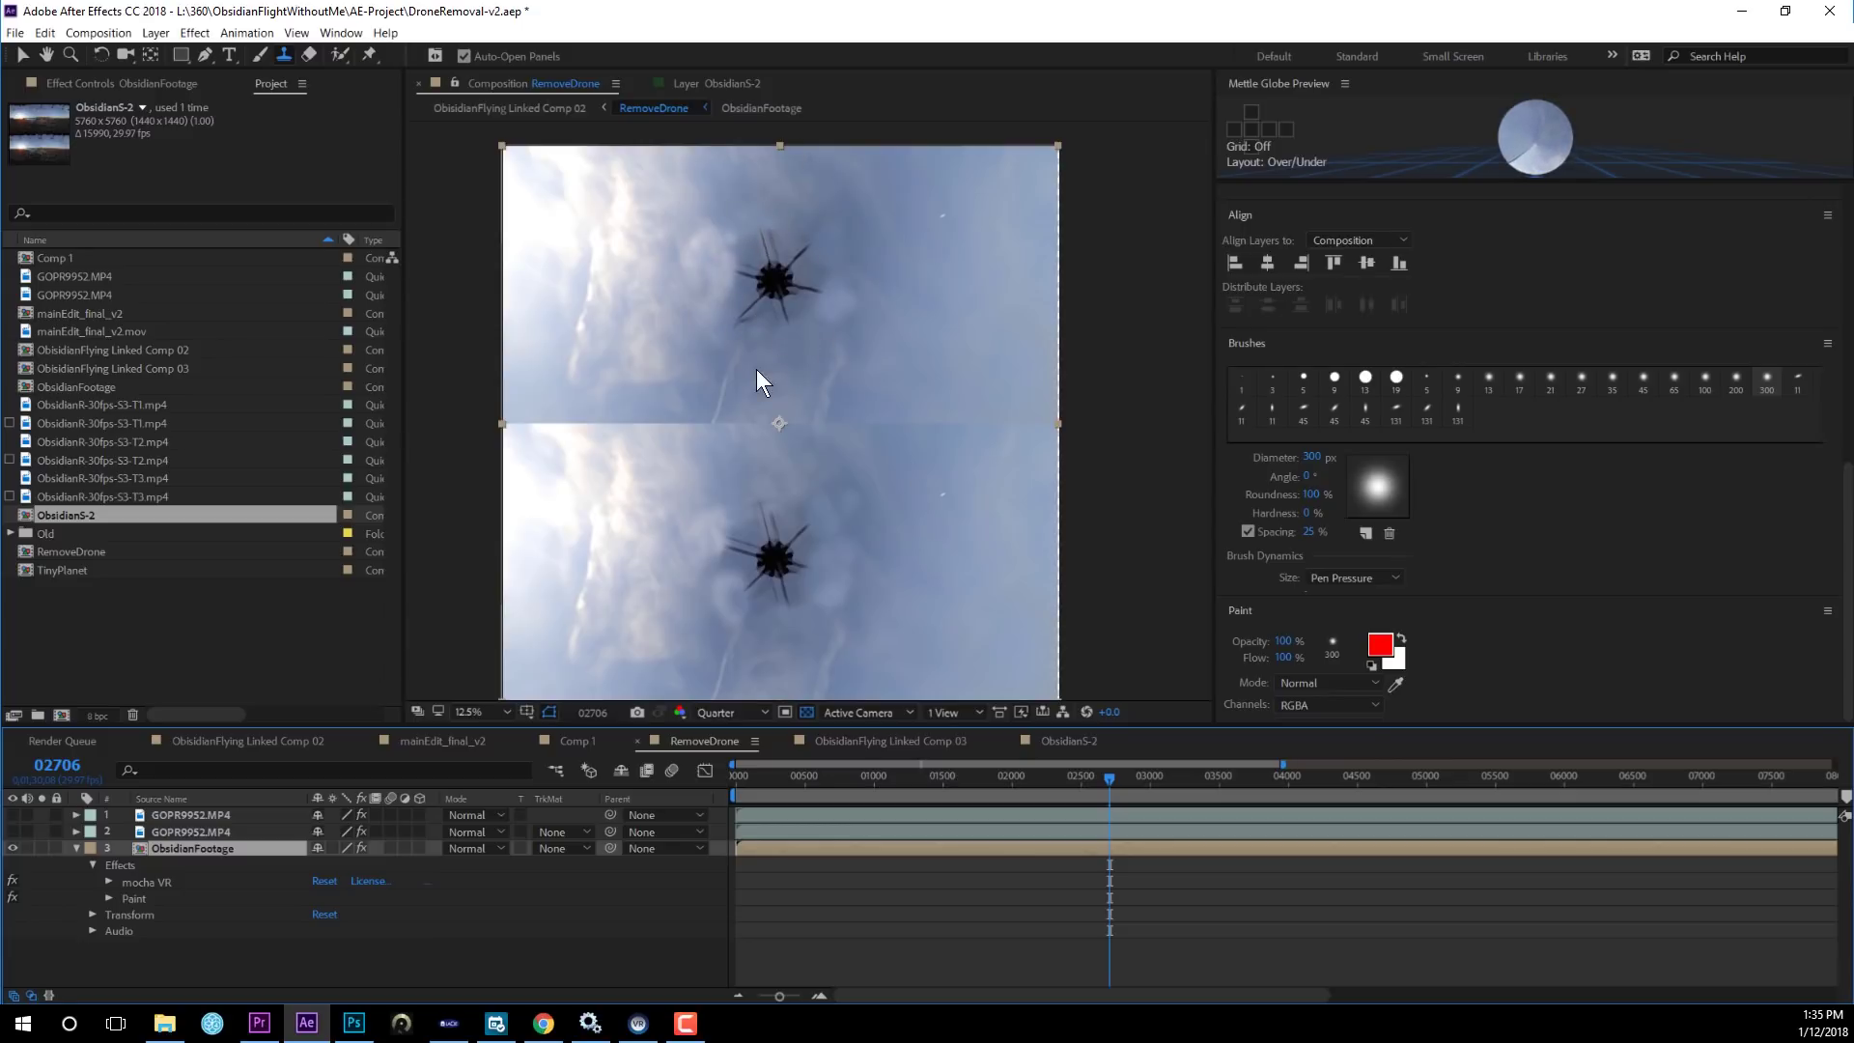
{"action": "left_click", "coordinate": [13, 815]}
{"action": "left_click", "coordinate": [12, 831]}
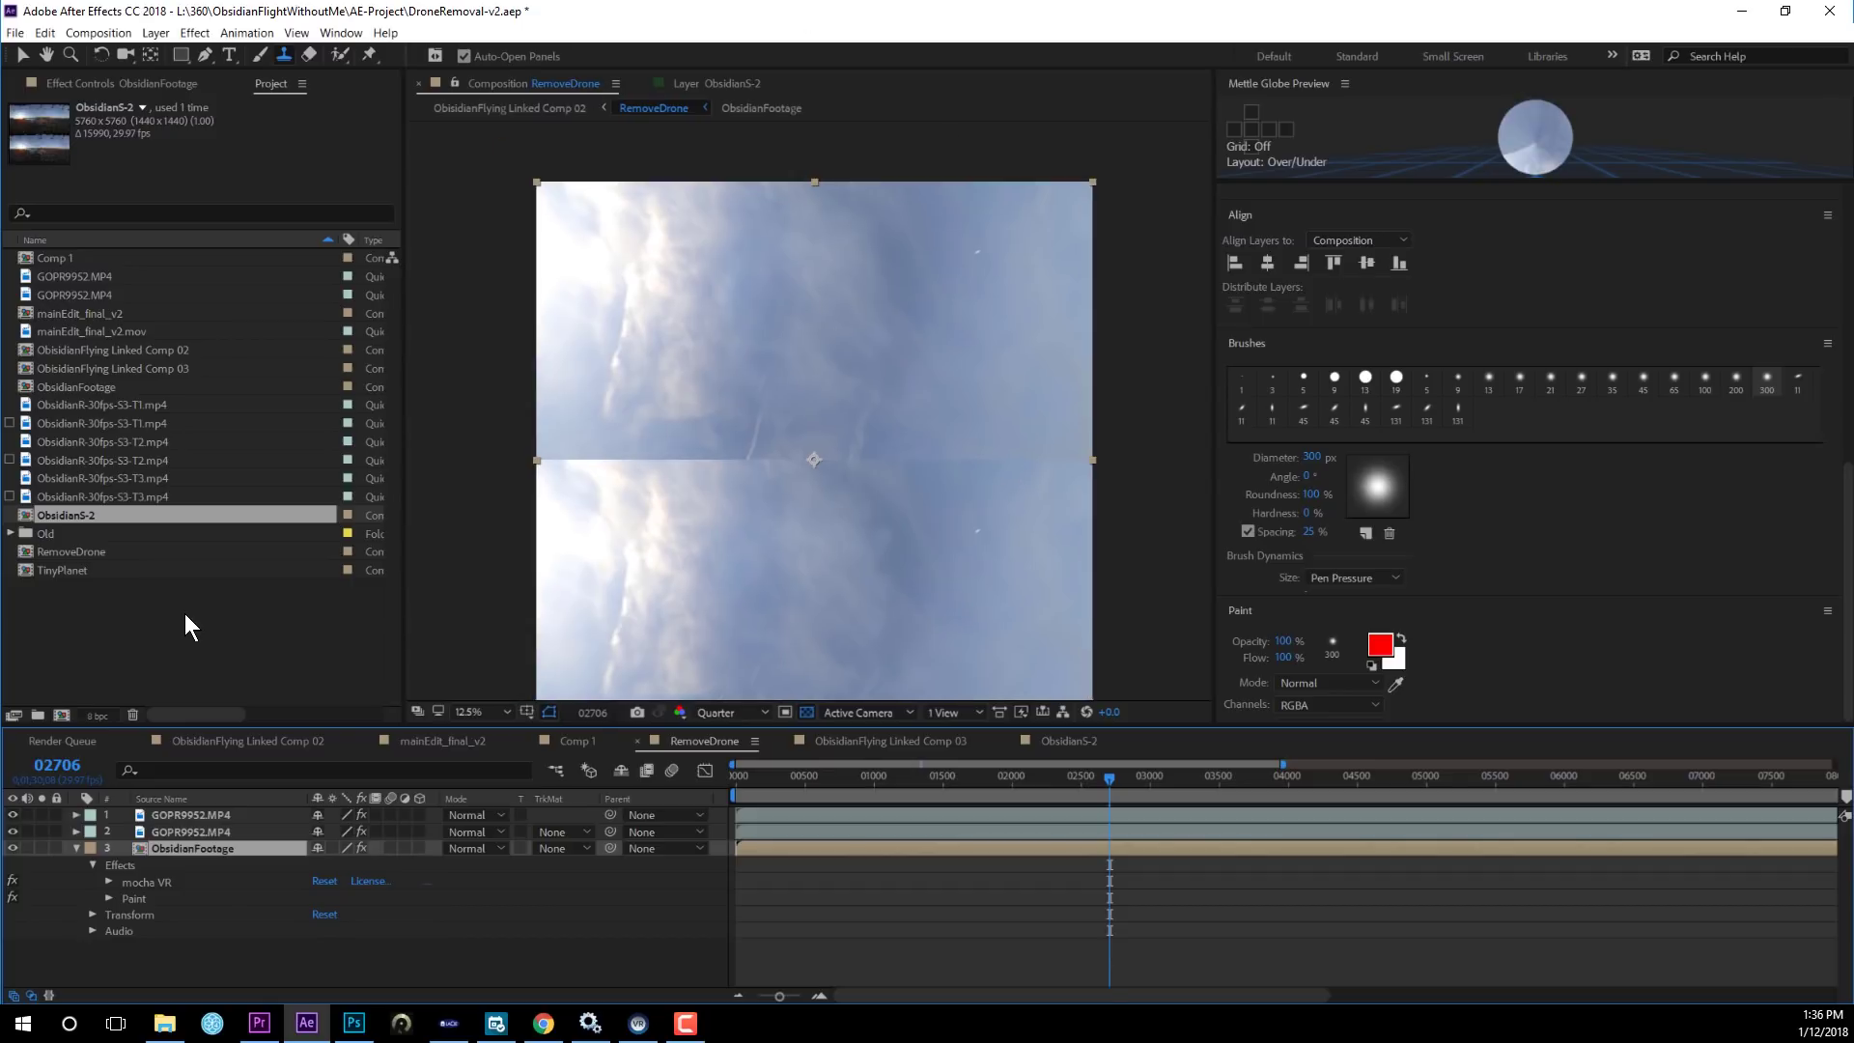
Show the effect settings of the ObsidianFootage layer and copy its mocha VR effect.
{"action": "left_click", "coordinate": [224, 971]}
{"action": "left_click", "coordinate": [137, 849]}
{"action": "left_click", "coordinate": [155, 84]}
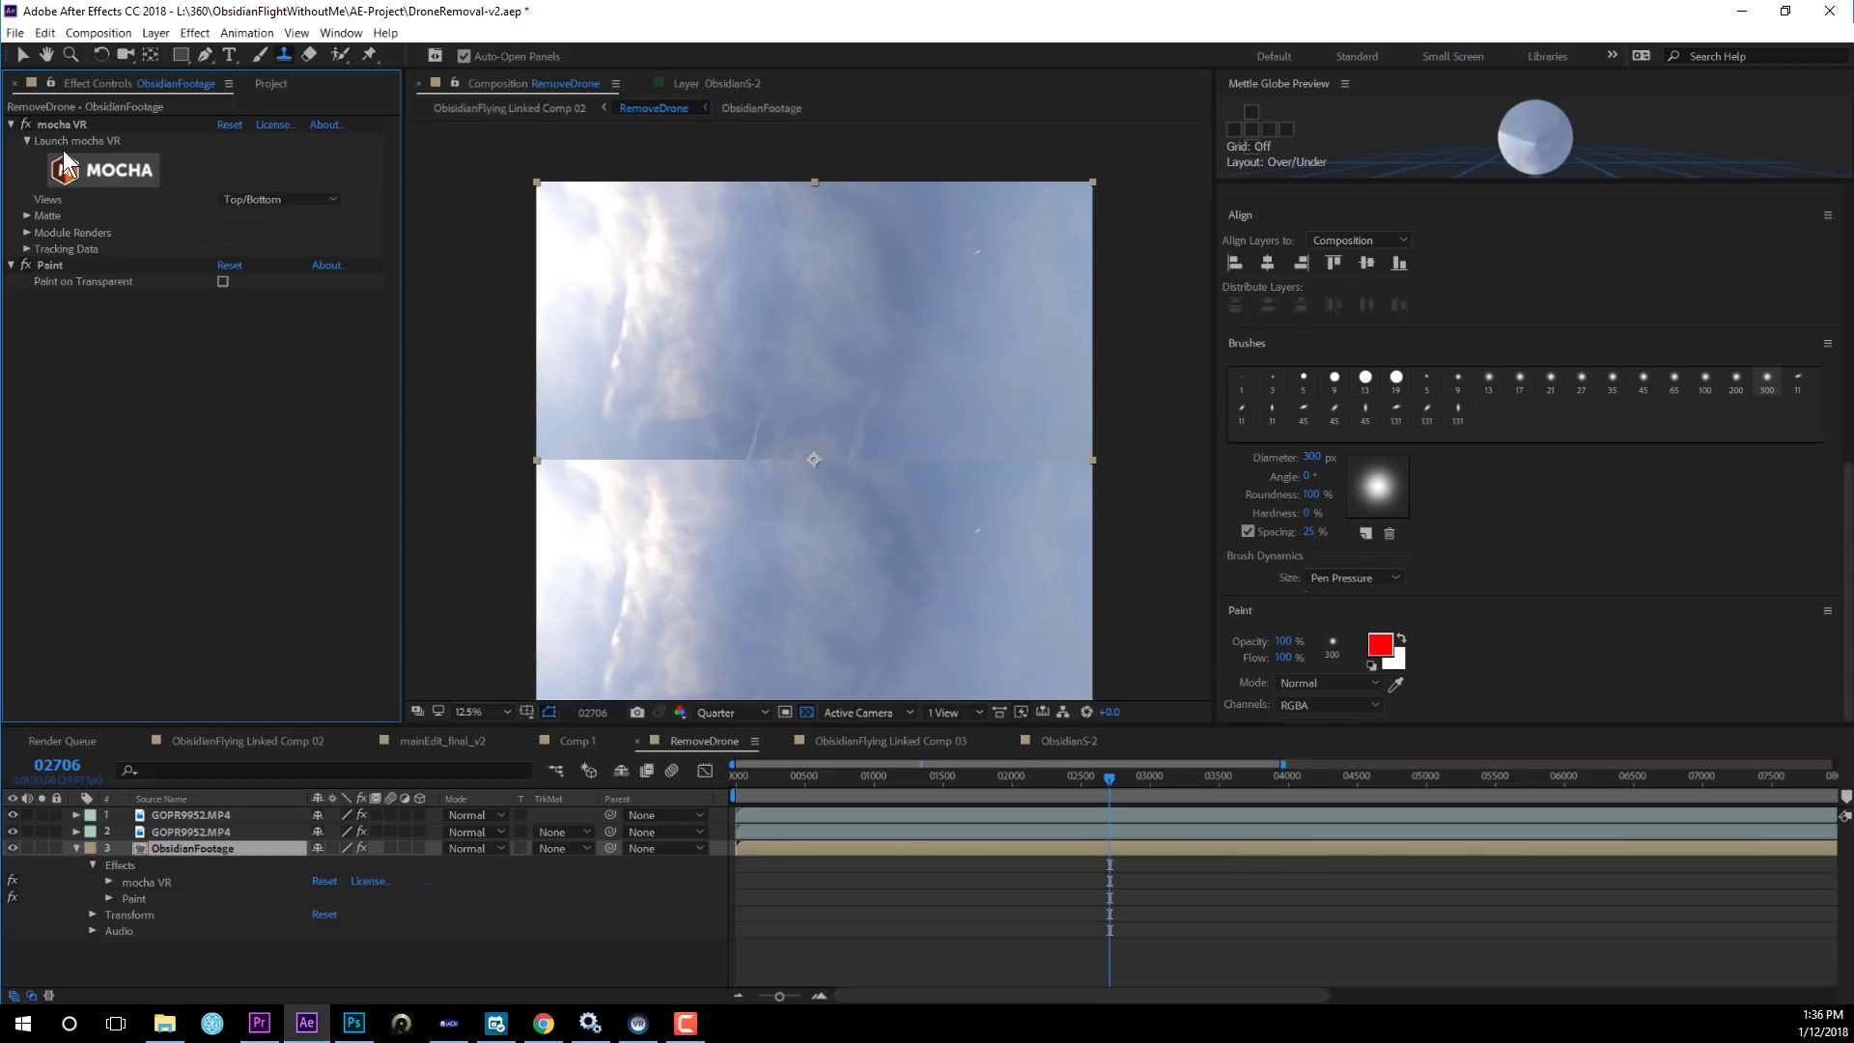
{"action": "left_click", "coordinate": [65, 124]}
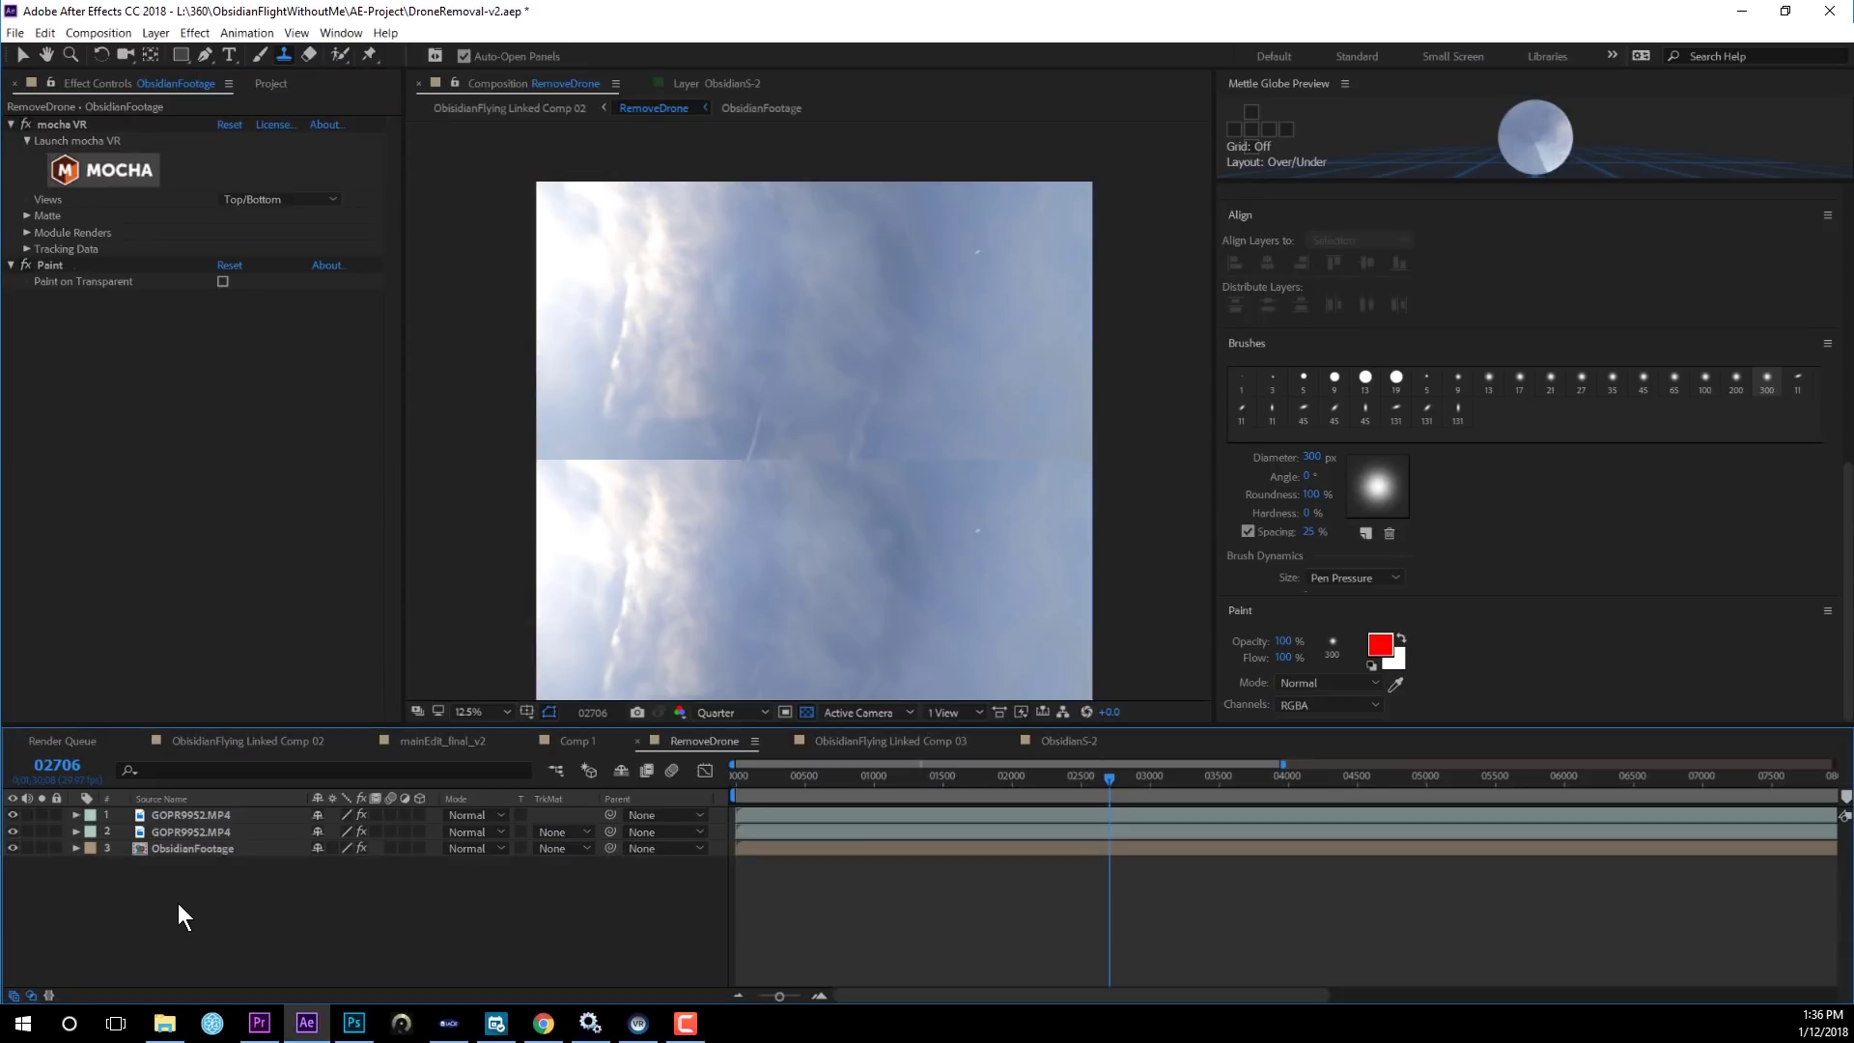
Pre-compose all three layers of the RemoveDrone composition into a new composition named DroneRemove-v2.
{"action": "key", "text": "ctrl+a"}
{"action": "right_click", "coordinate": [176, 848]}
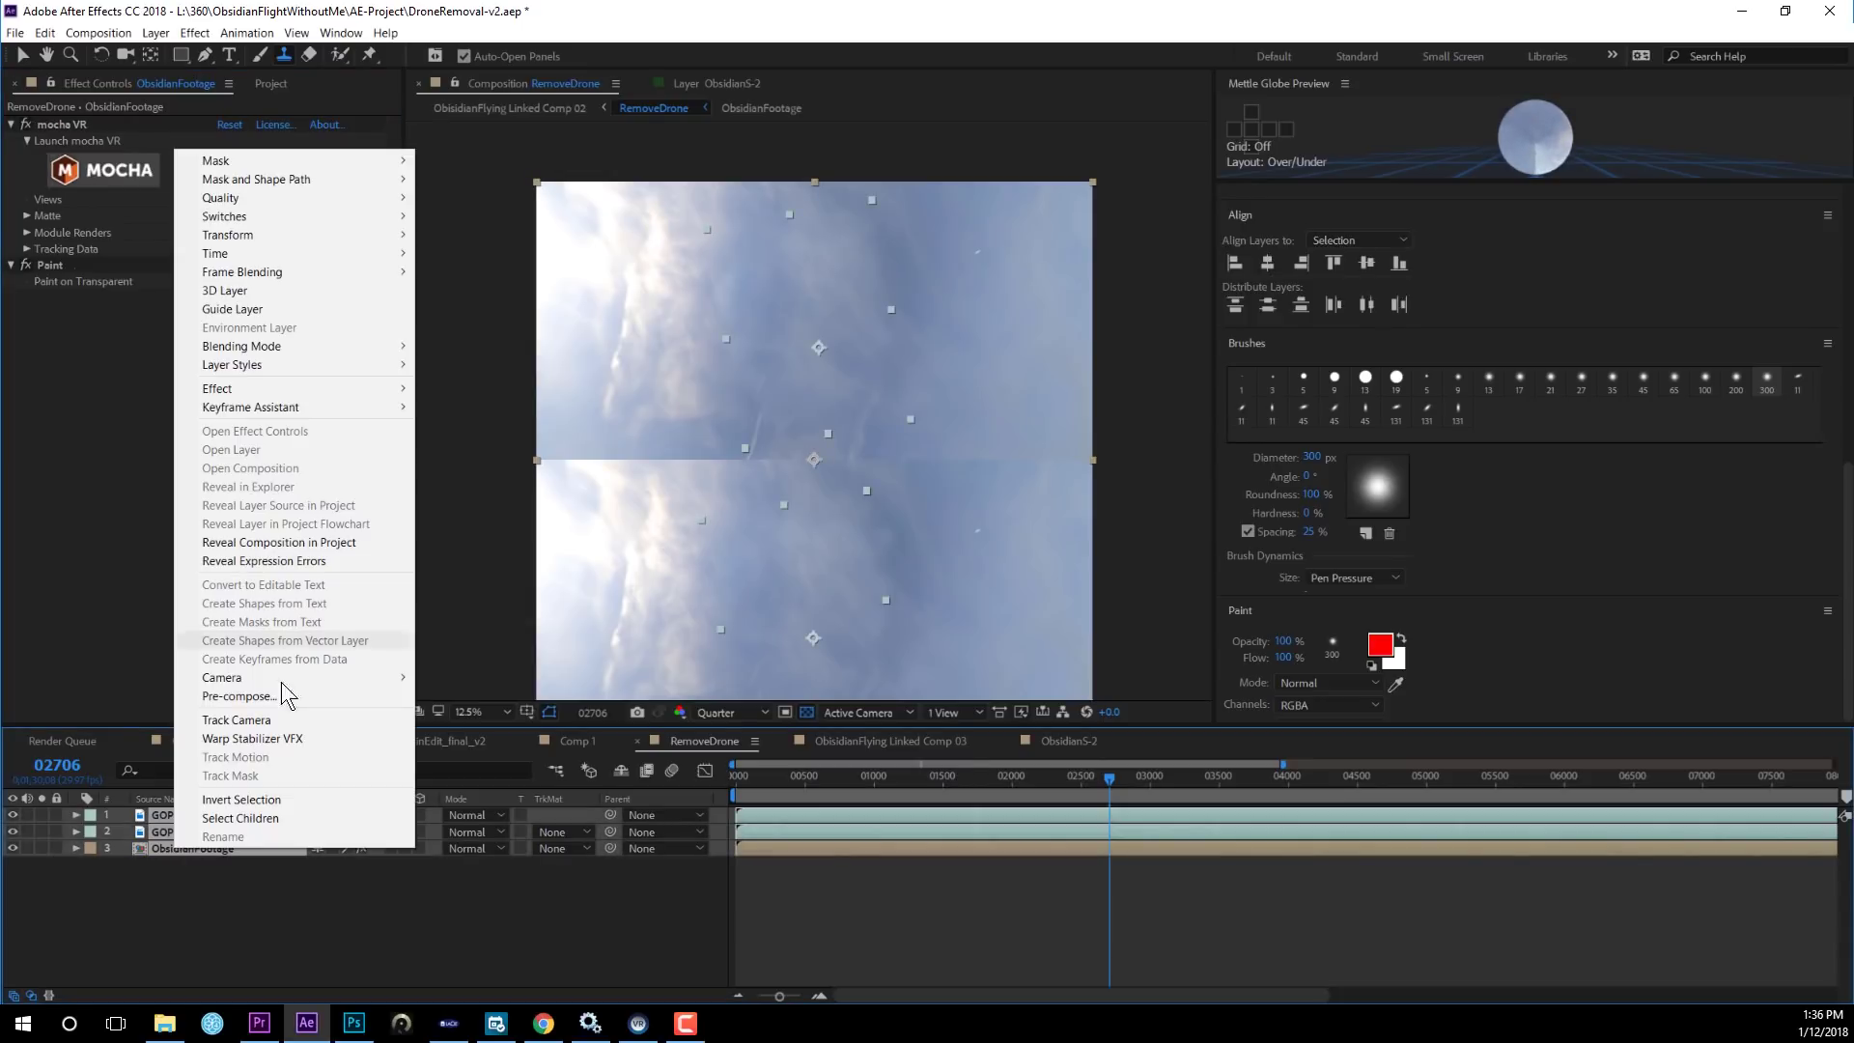
{"action": "left_click", "coordinate": [255, 697]}
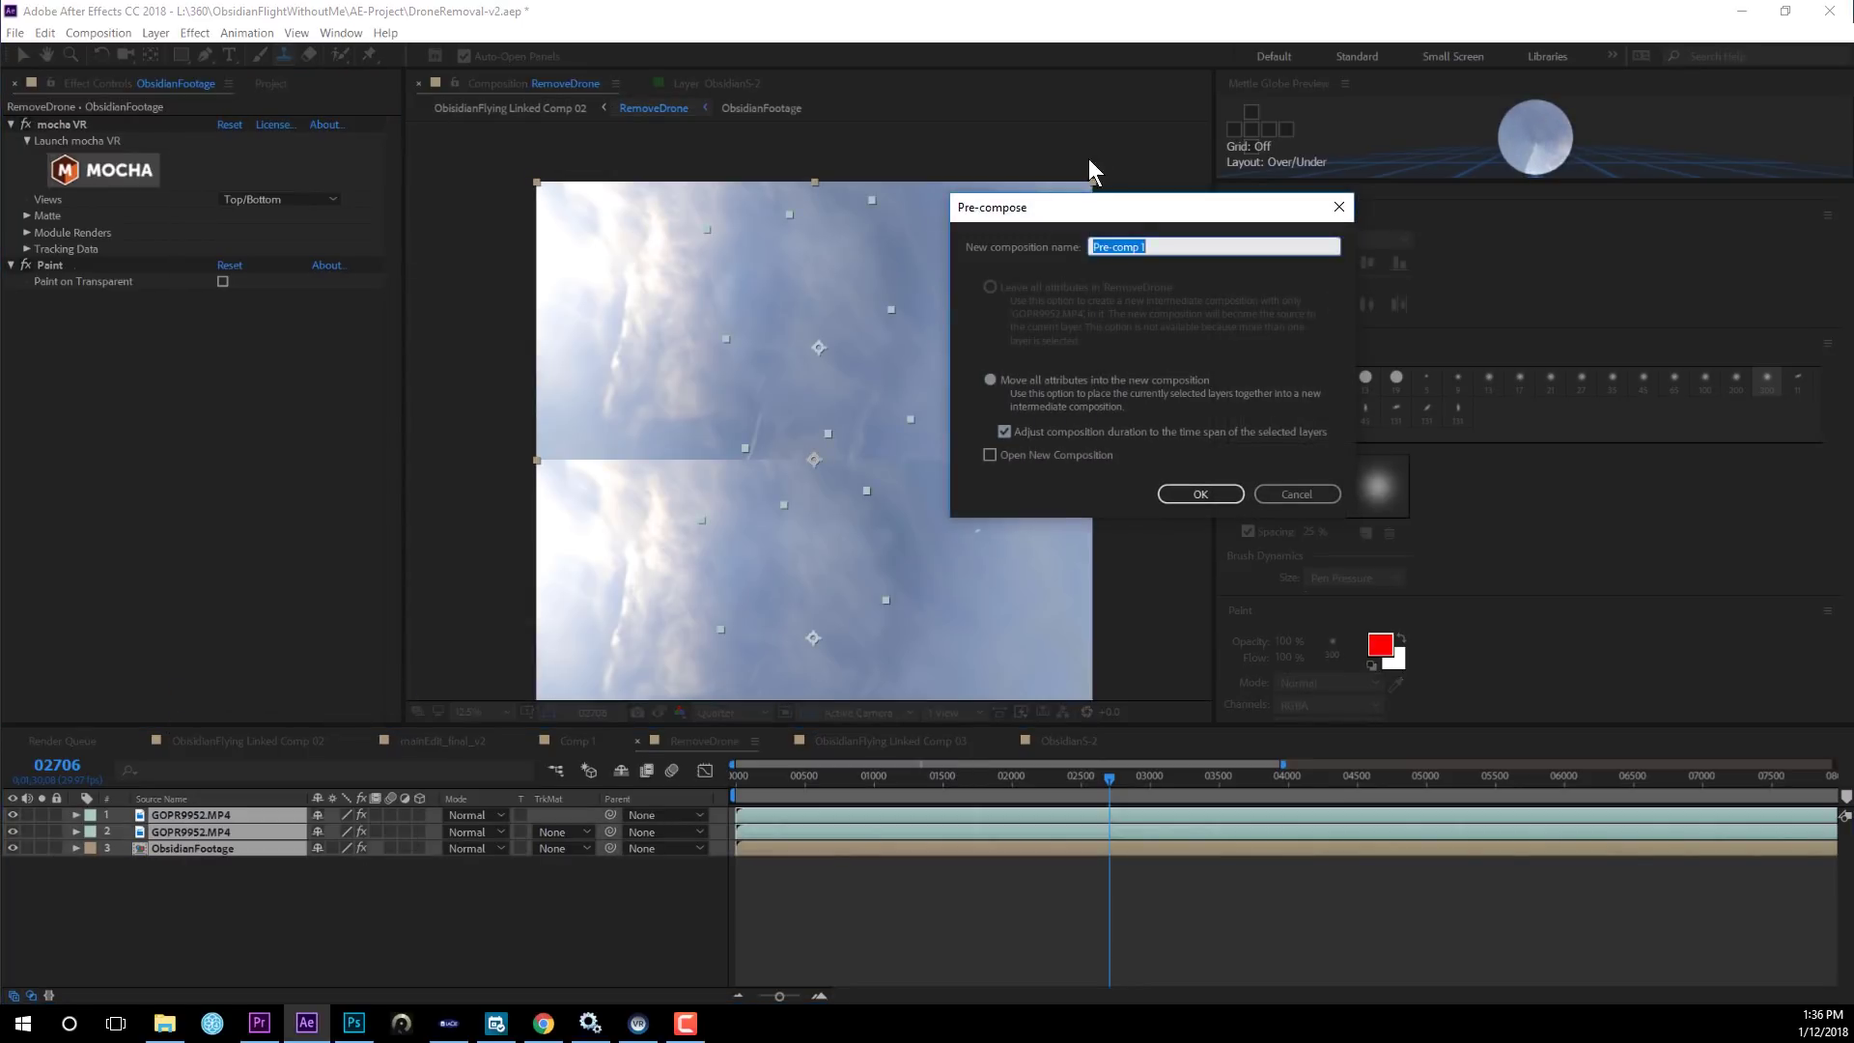
{"action": "type", "text": "DroneRemove-v2"}
{"action": "key", "text": "Return"}
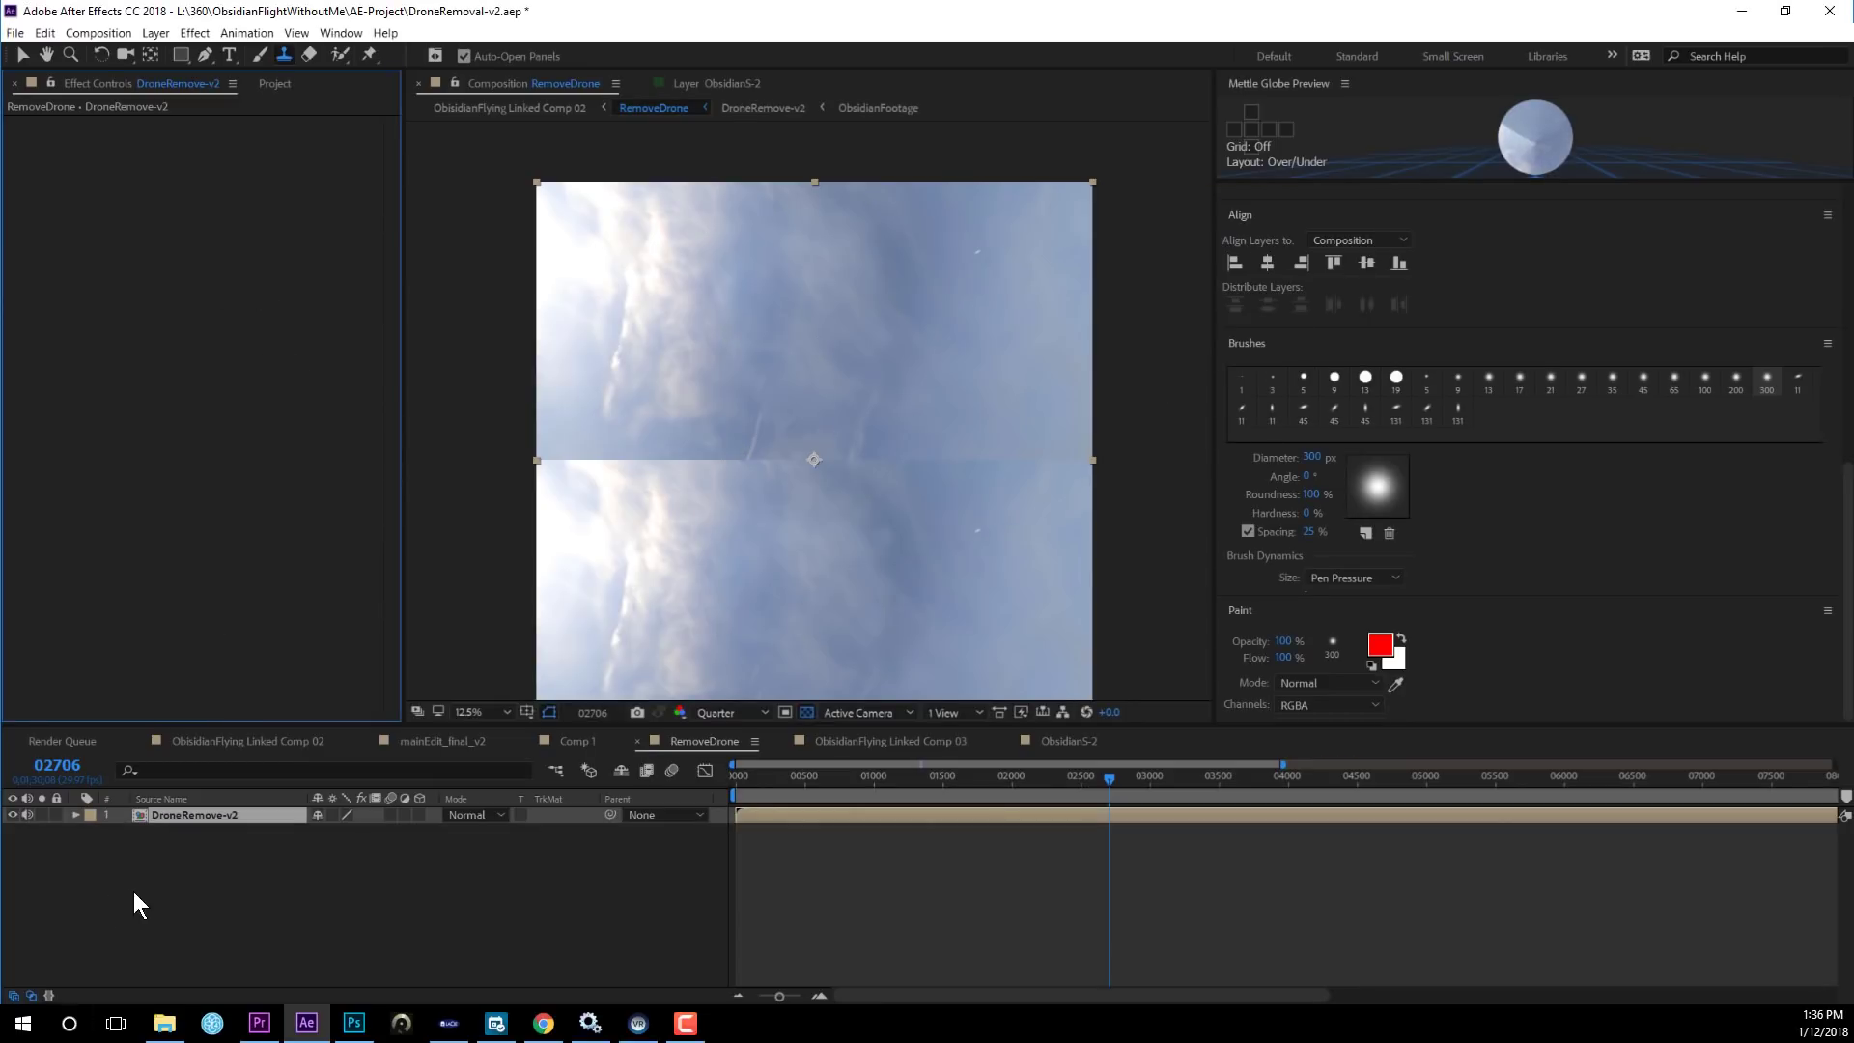
Paste the mocha VR effect onto the DroneRemove-v2 layer and set its render module to Lens: Distort.
{"action": "double_click", "coordinate": [152, 812]}
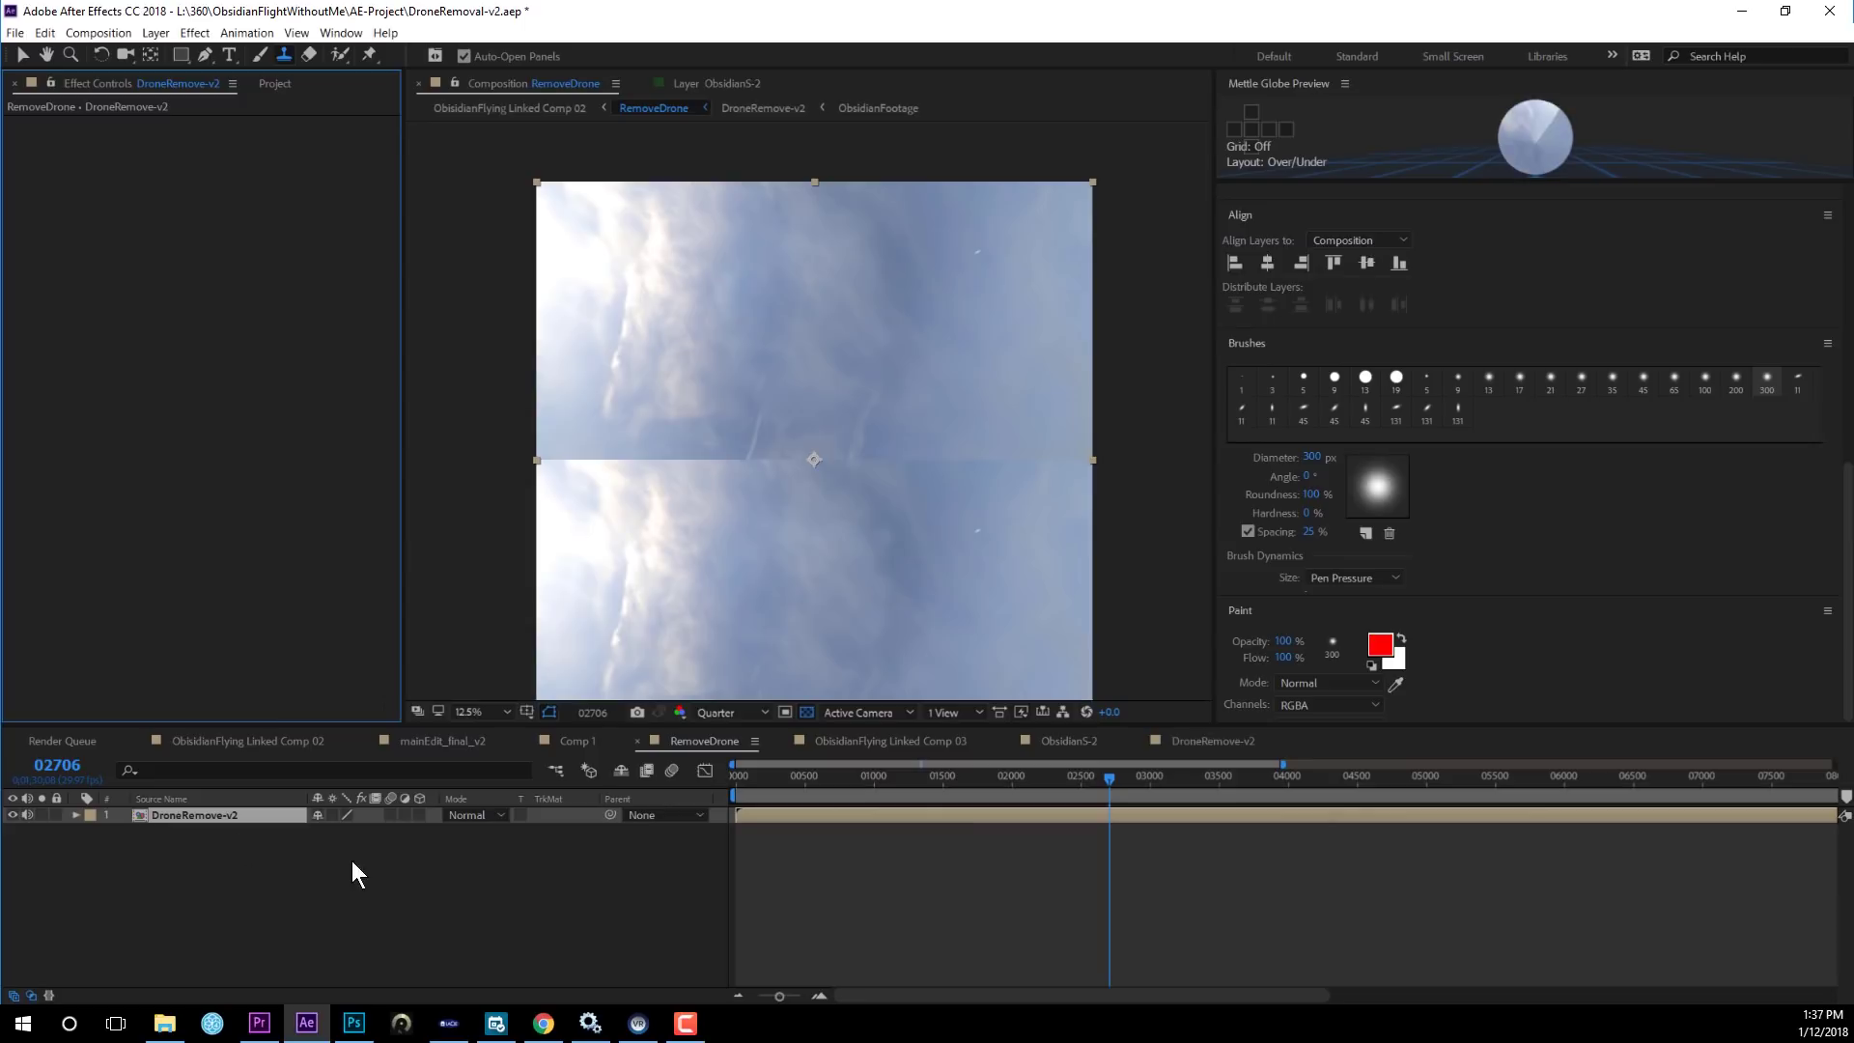
{"action": "key", "text": "ctrl+v"}
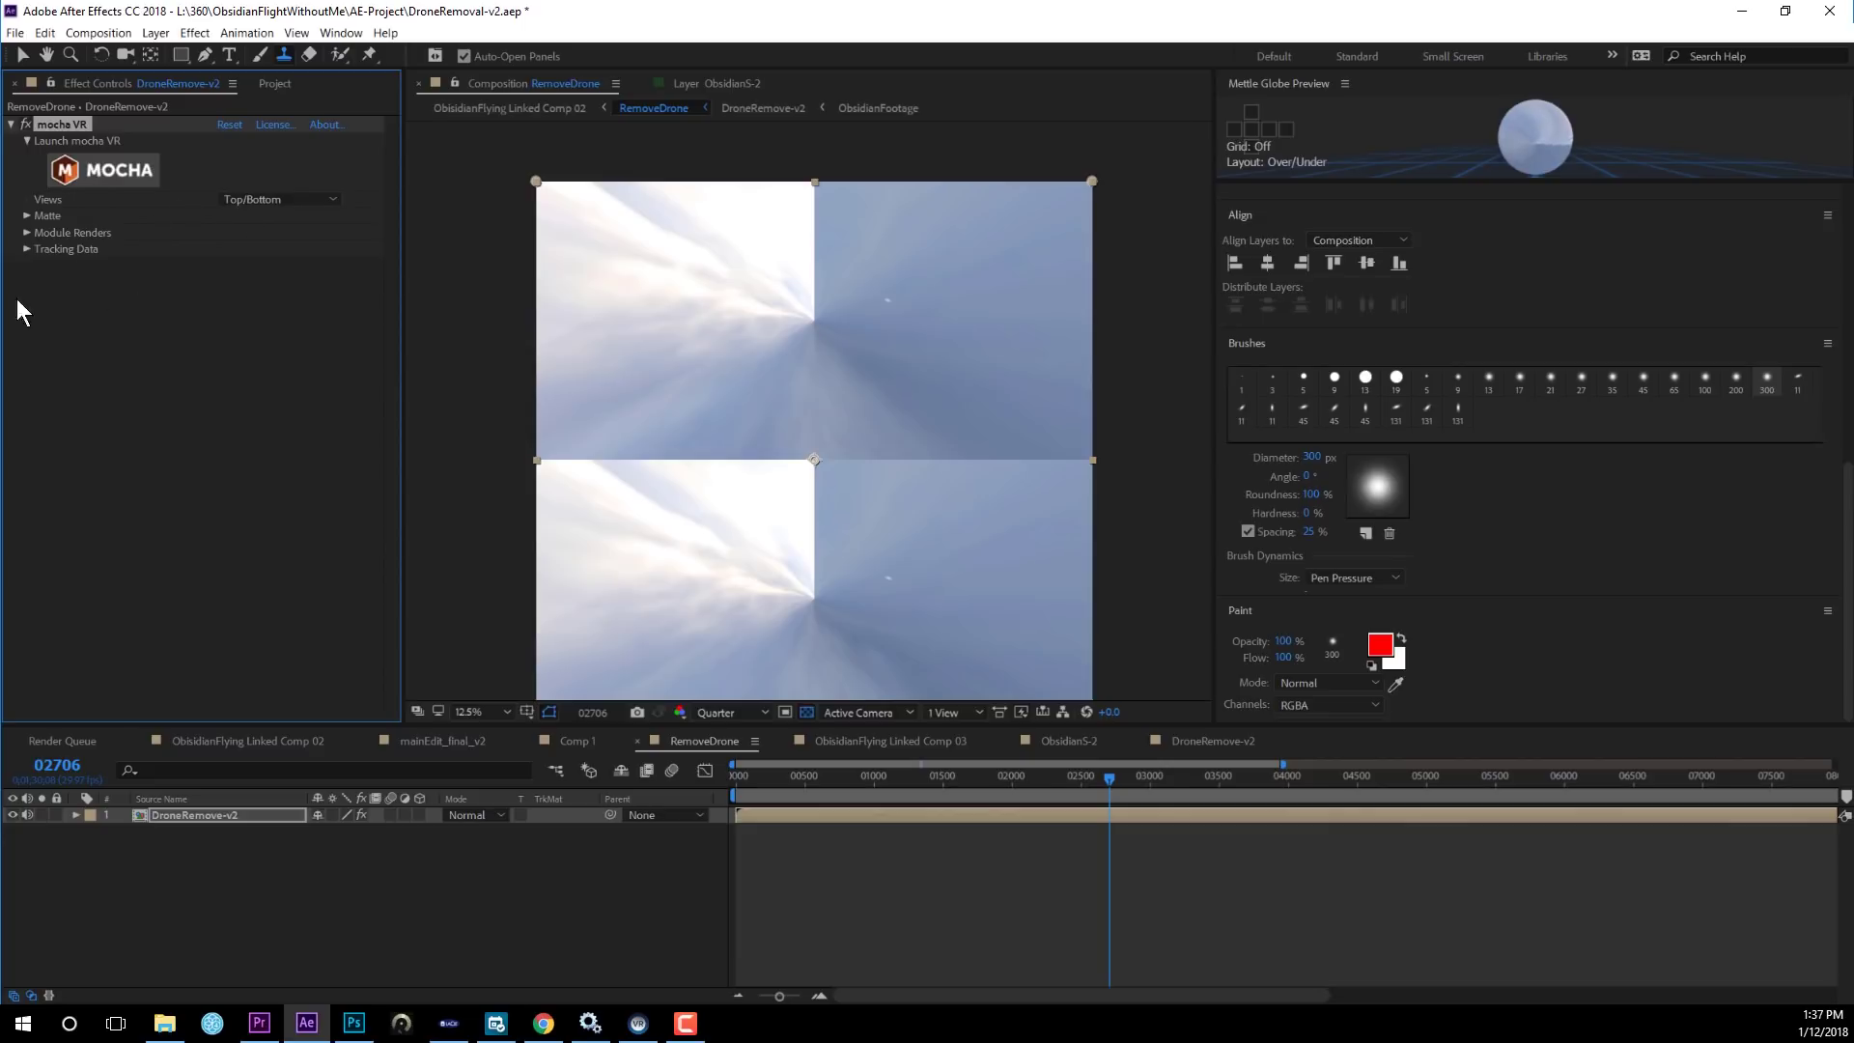
{"action": "left_click", "coordinate": [27, 232]}
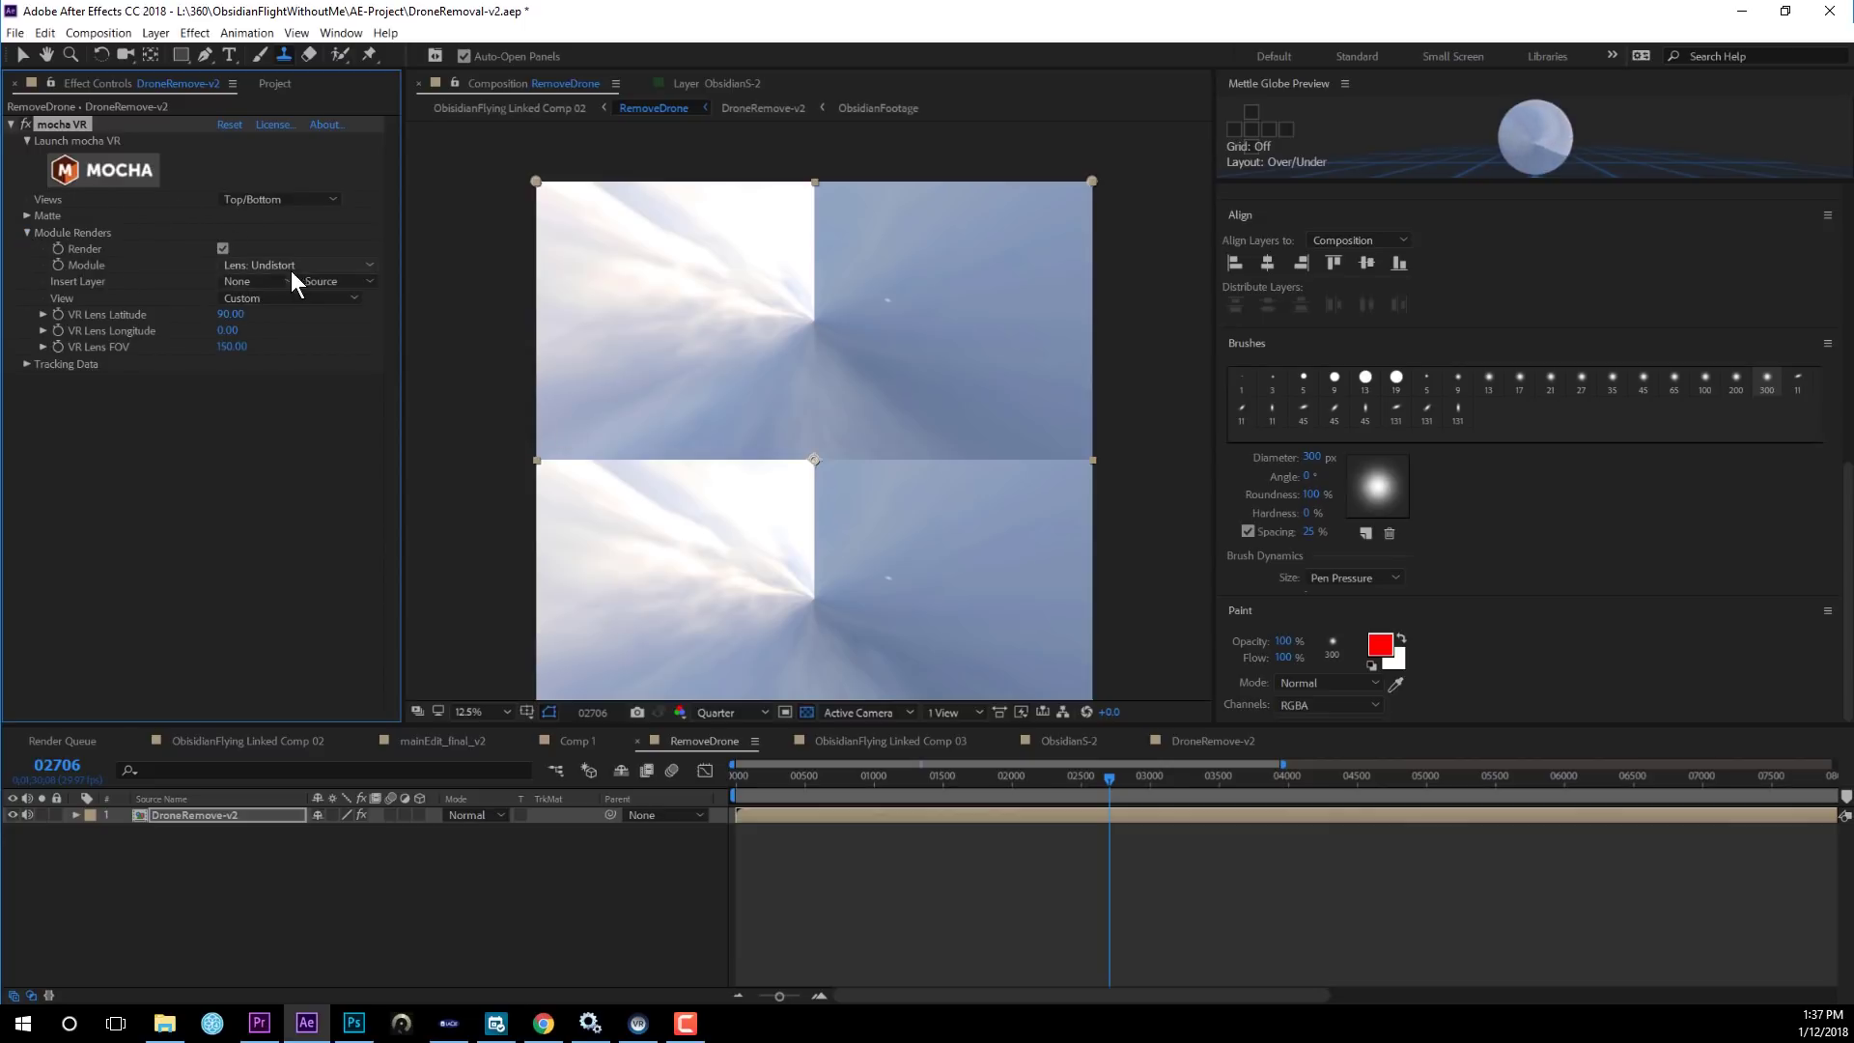
{"action": "left_click", "coordinate": [254, 268]}
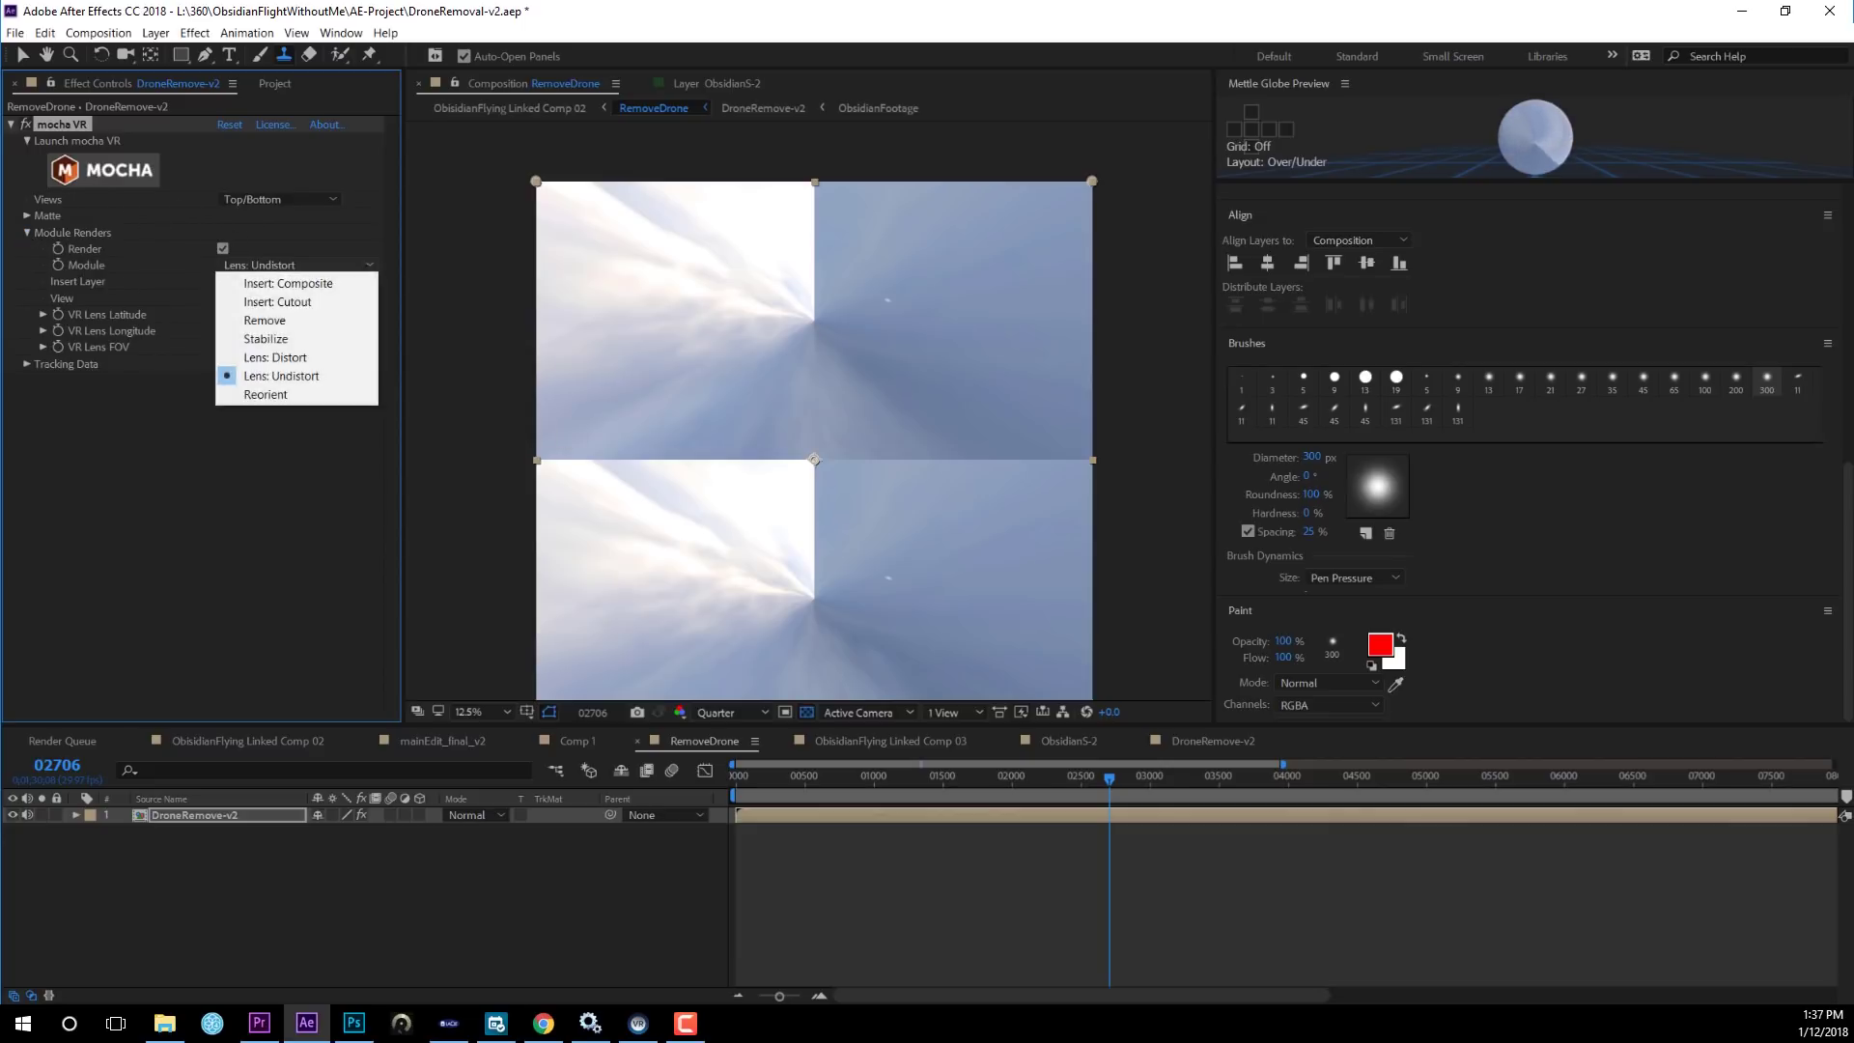
{"action": "left_click", "coordinate": [282, 359]}
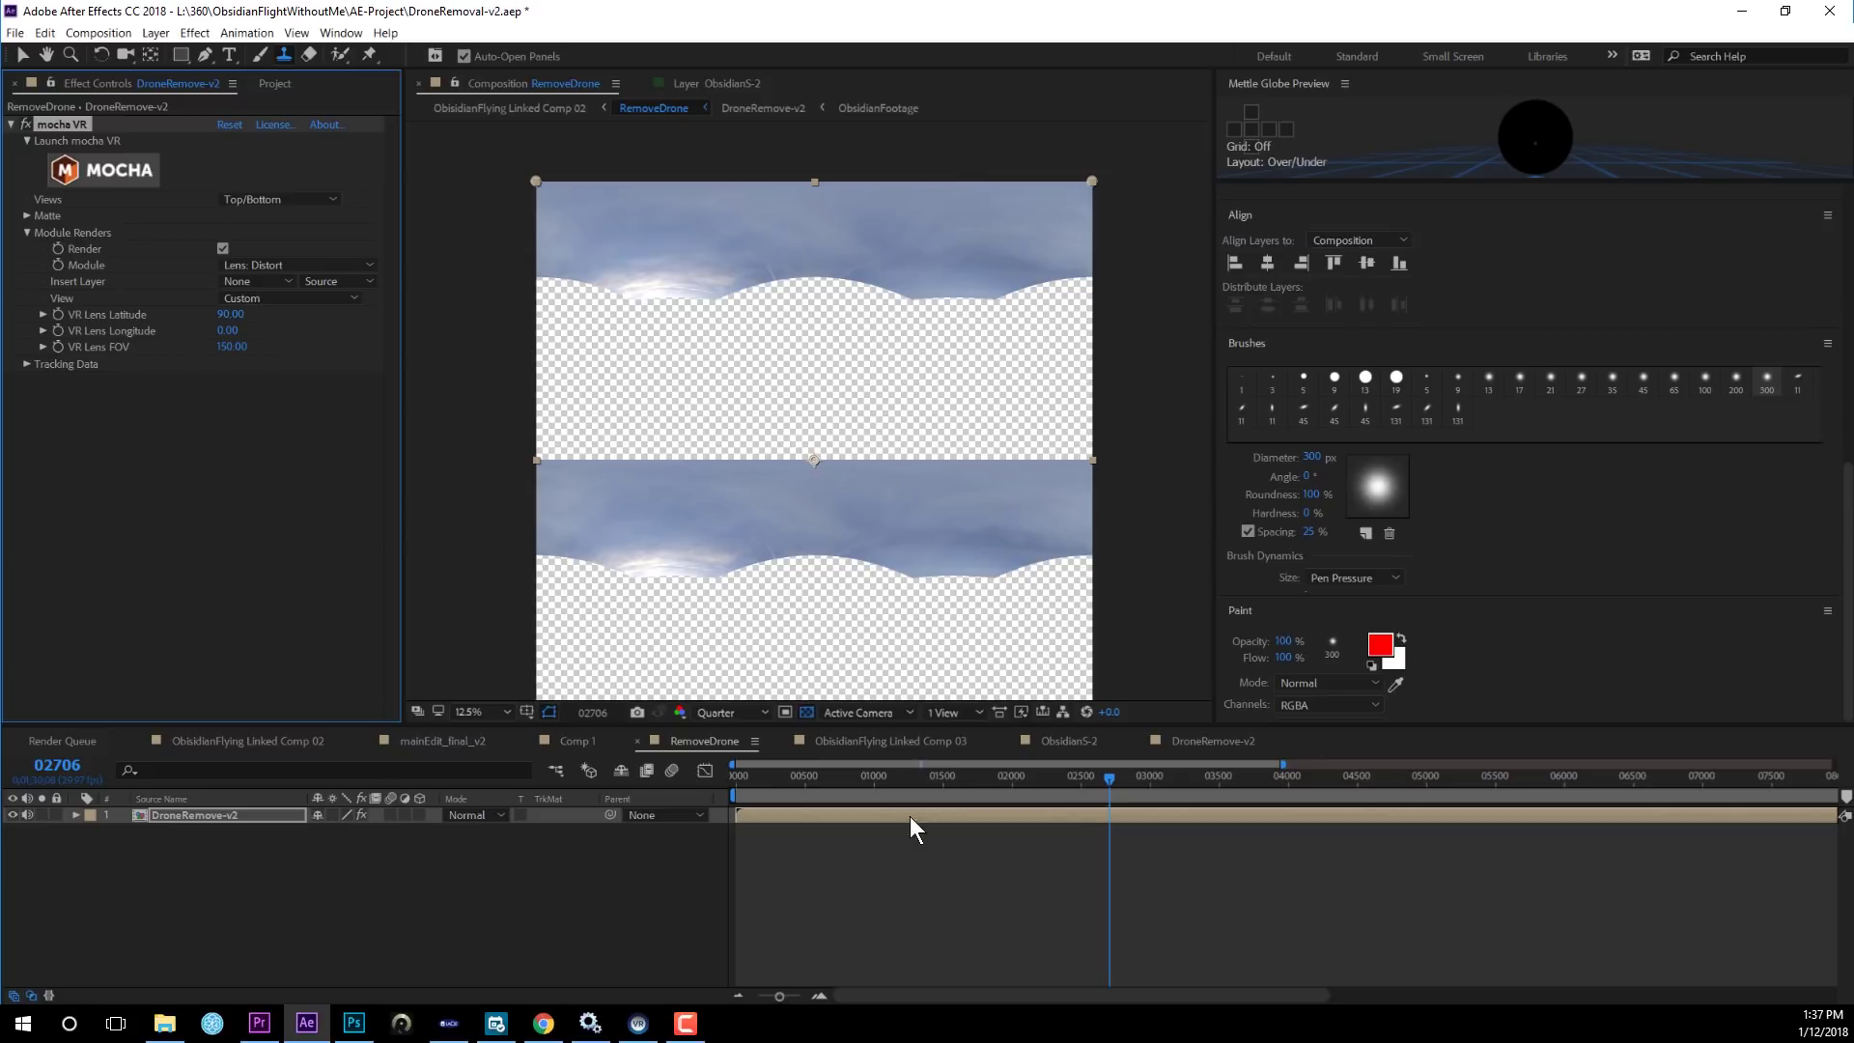
Check the ObsidianS-2 and DroneRemove-v2 compositions against each other and return to the RemoveDrone composition.
{"action": "left_click", "coordinate": [865, 739]}
{"action": "left_click", "coordinate": [1052, 739]}
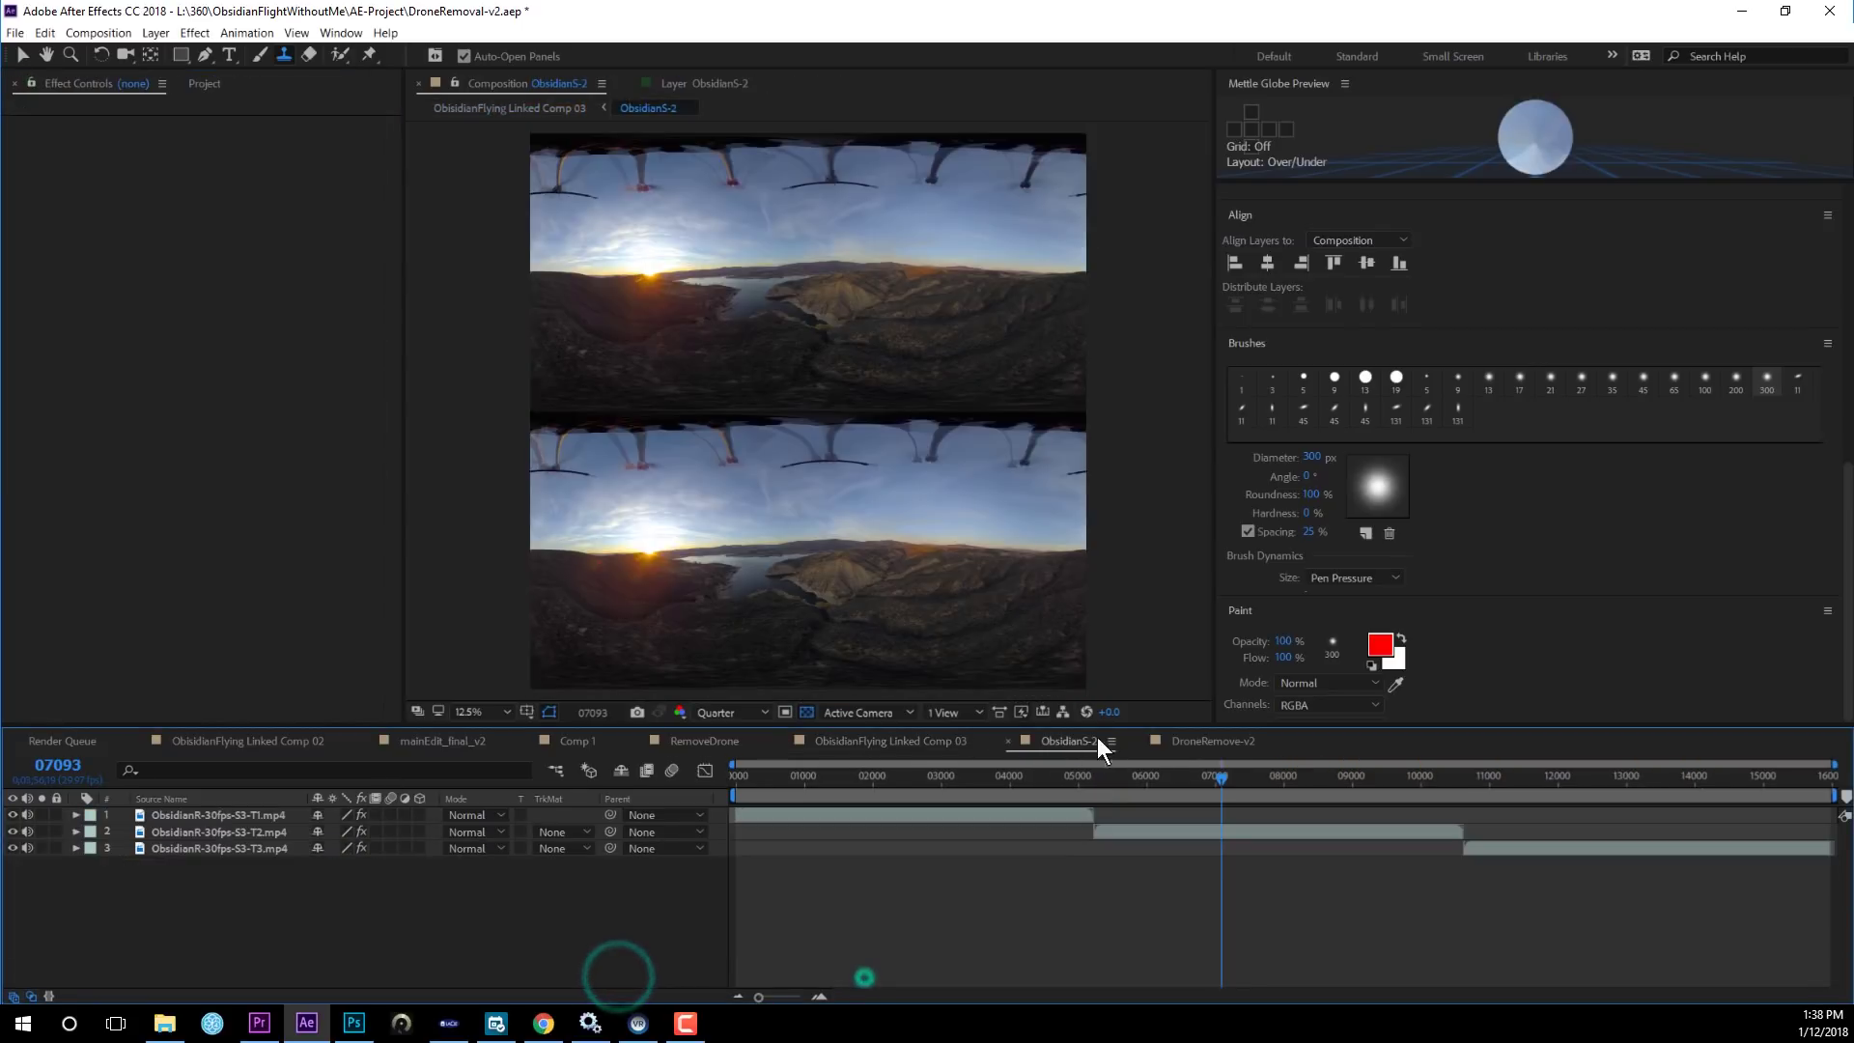
{"action": "left_click", "coordinate": [1187, 738]}
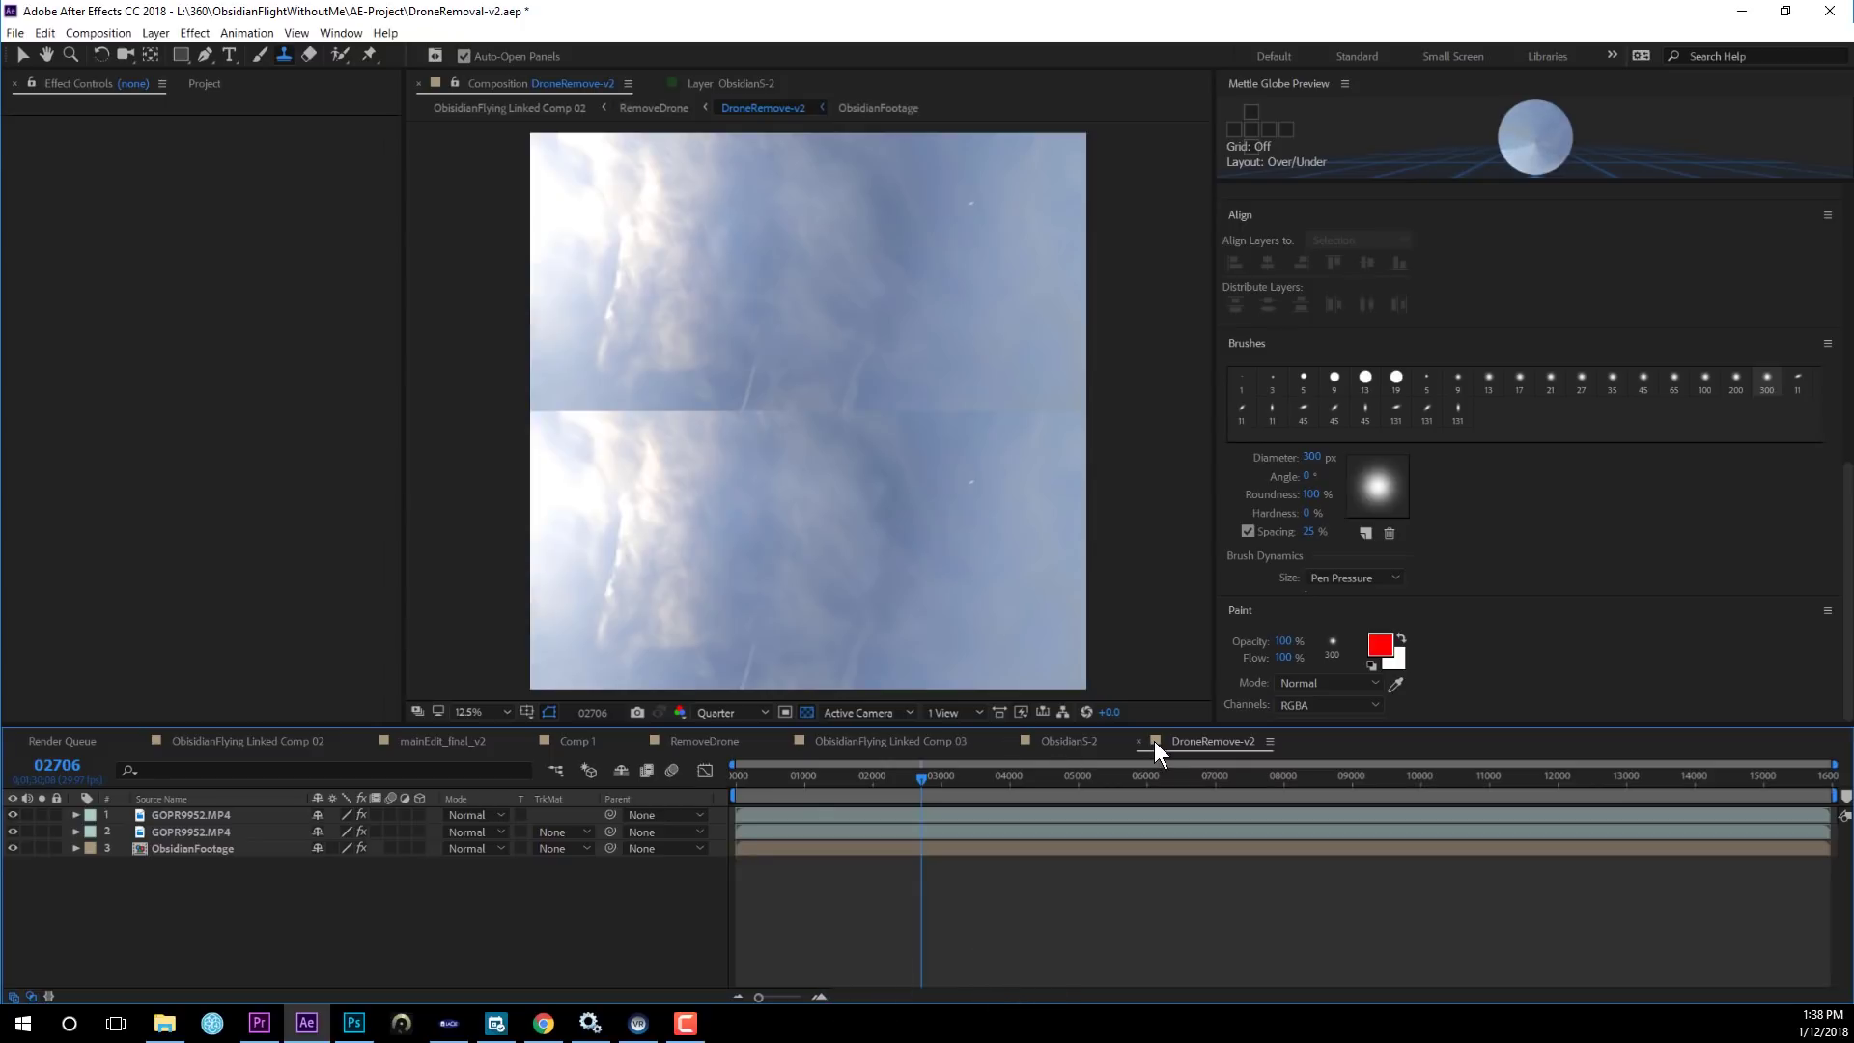
{"action": "left_click", "coordinate": [1083, 740]}
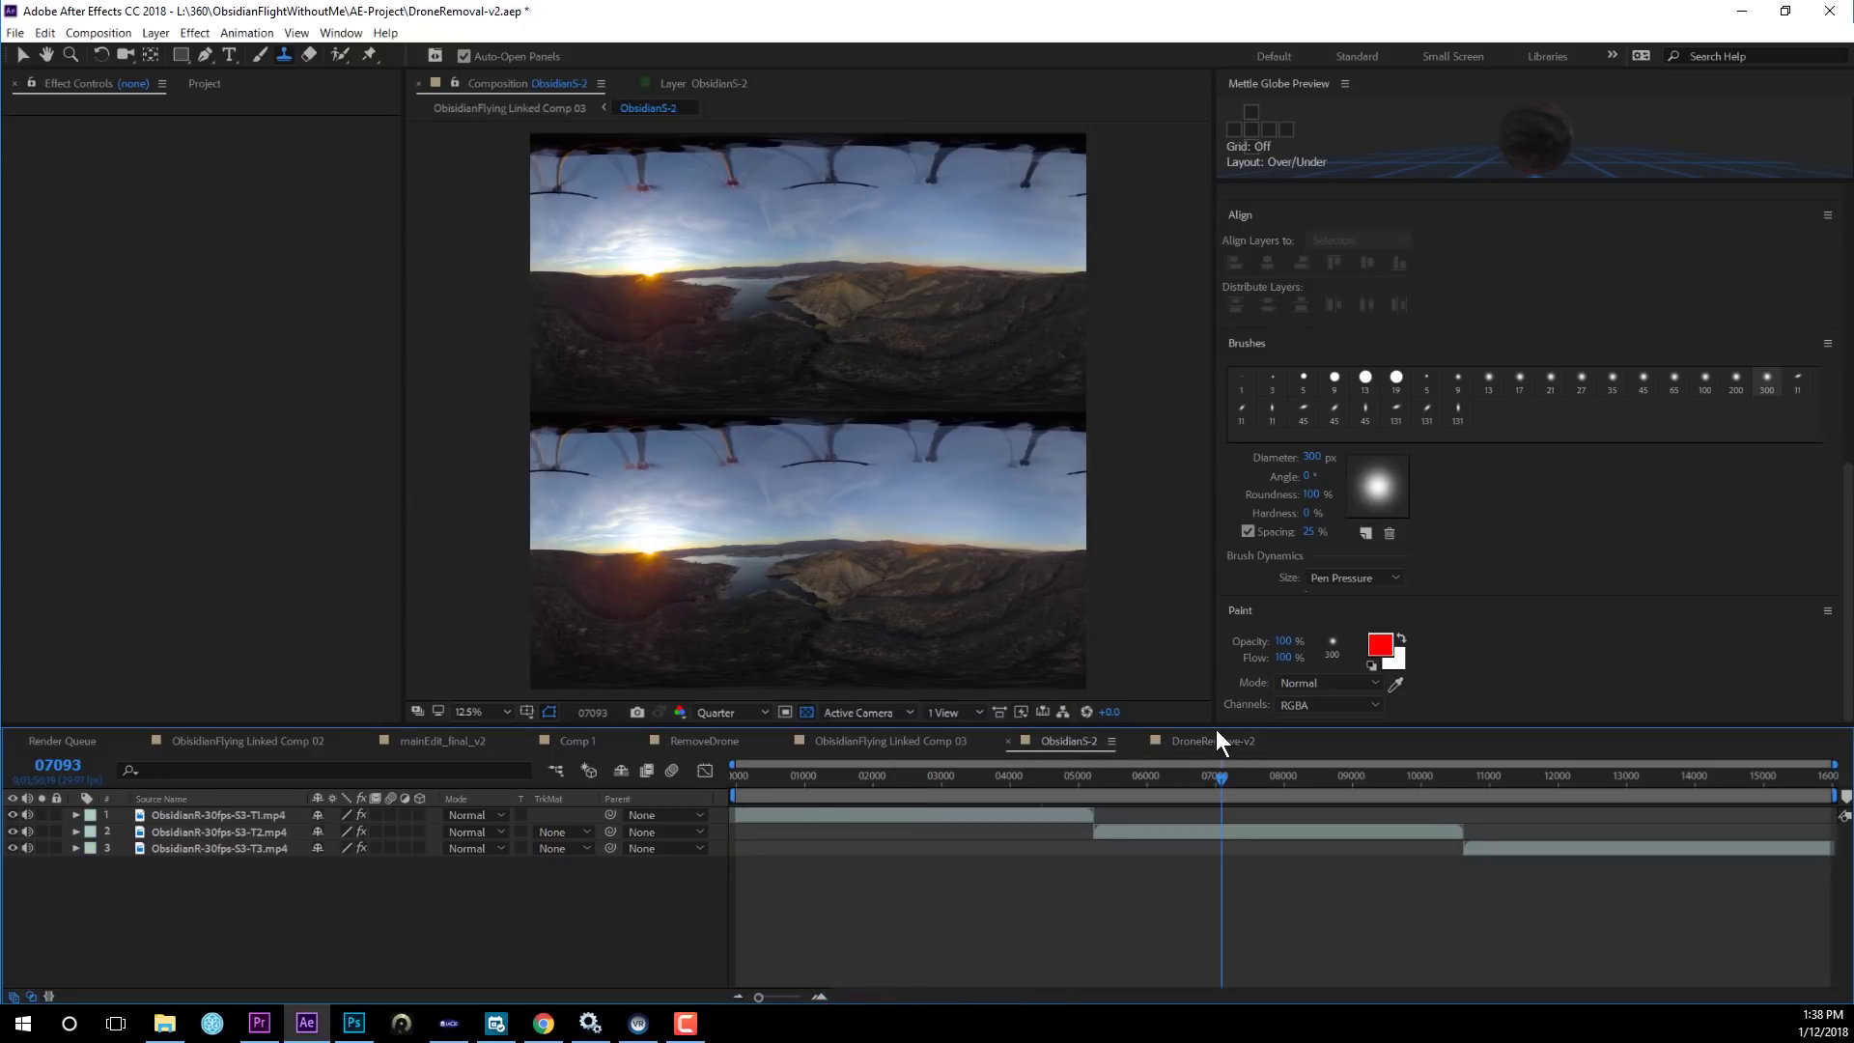
{"action": "left_click", "coordinate": [697, 739]}
{"action": "left_click", "coordinate": [406, 980]}
{"action": "left_click", "coordinate": [235, 484]}
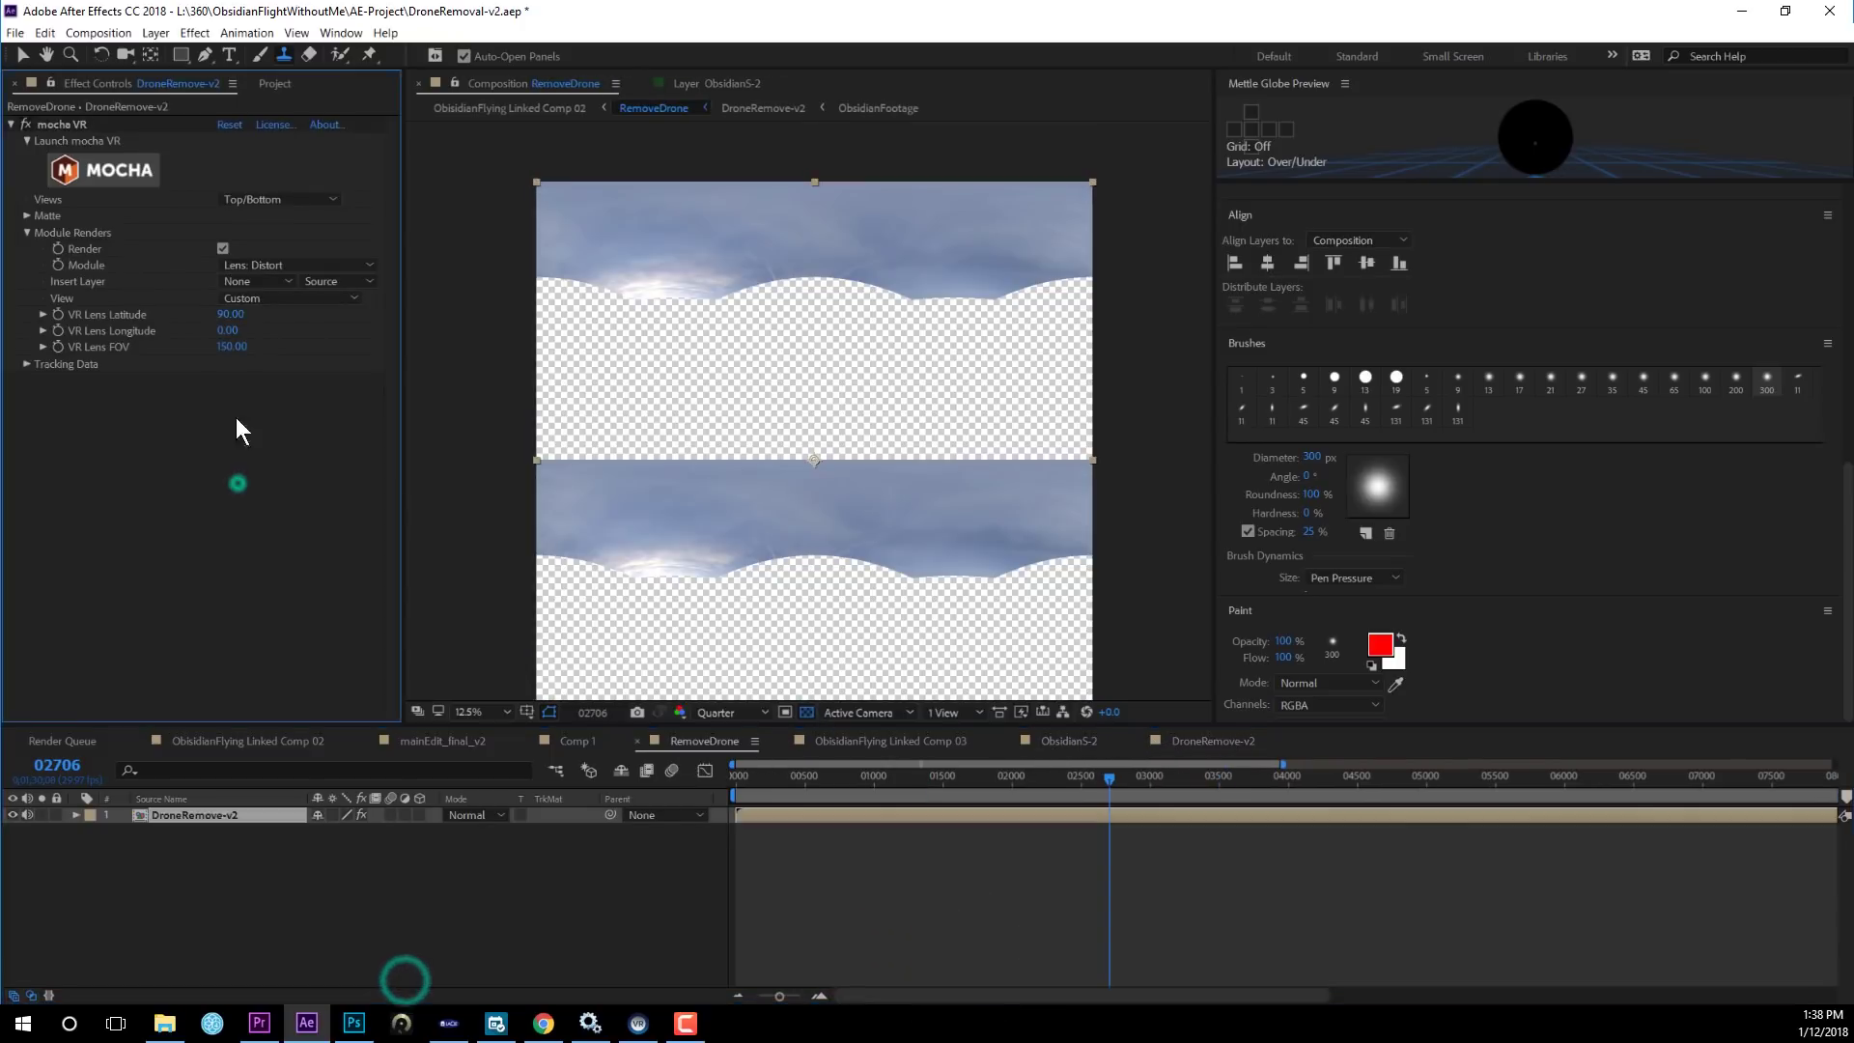
In ObsidianFlying Linked Comp 02, toggle the RemoveDrone layer's visibility to compare the sky, and inspect frame 11474.
{"action": "left_click", "coordinate": [193, 837]}
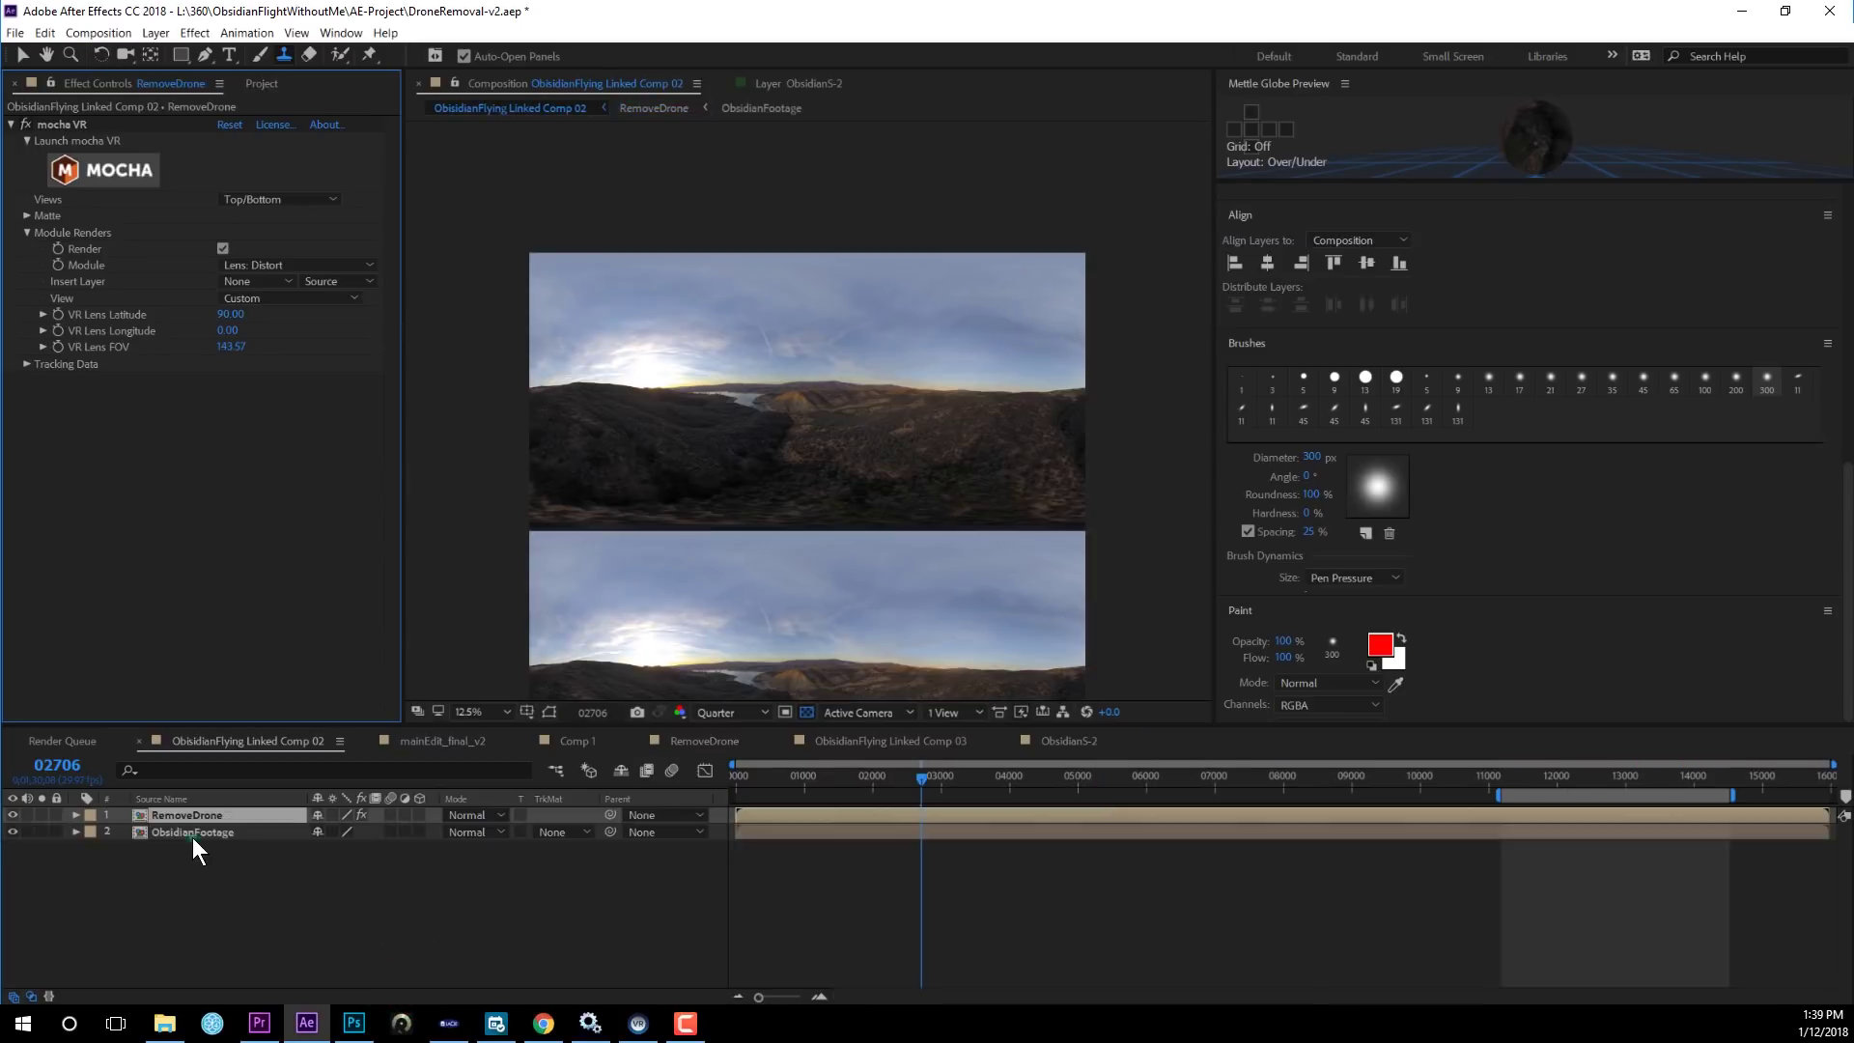
{"action": "left_click", "coordinate": [191, 833]}
{"action": "left_click", "coordinate": [184, 818]}
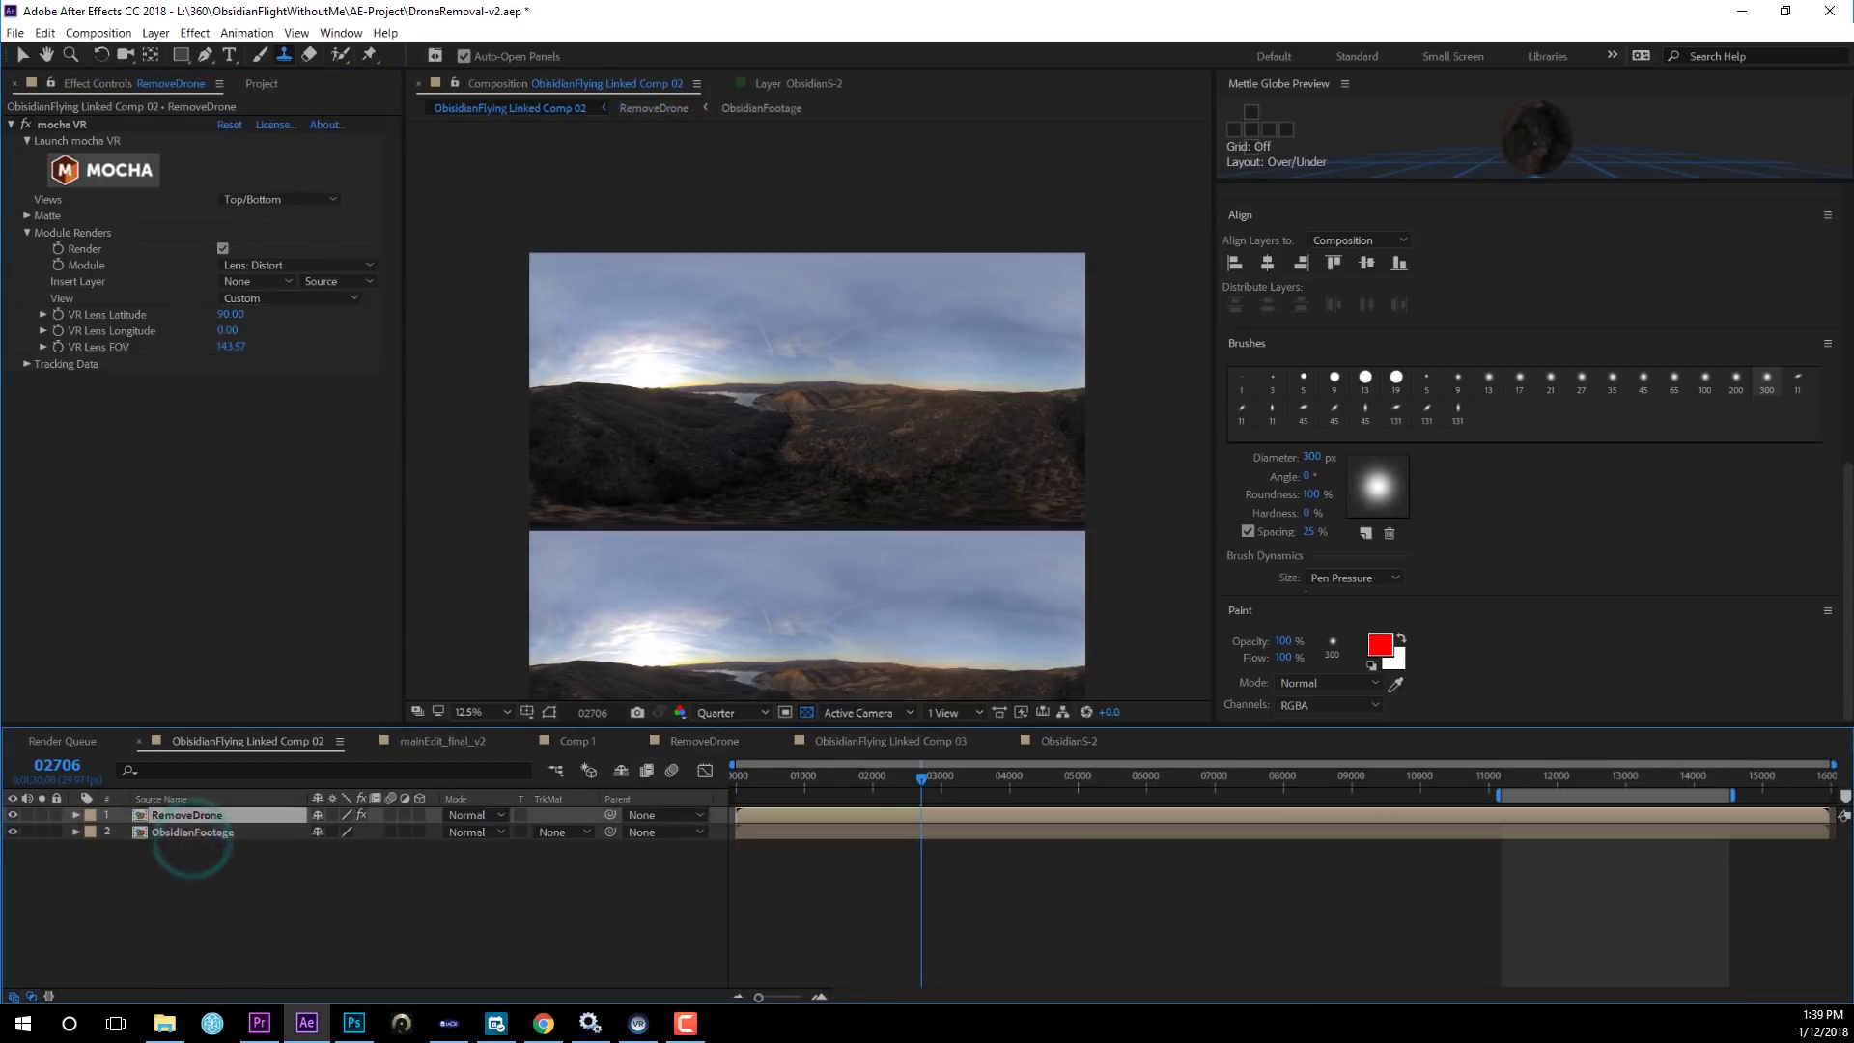
{"action": "left_click", "coordinate": [187, 830]}
{"action": "left_click", "coordinate": [189, 816]}
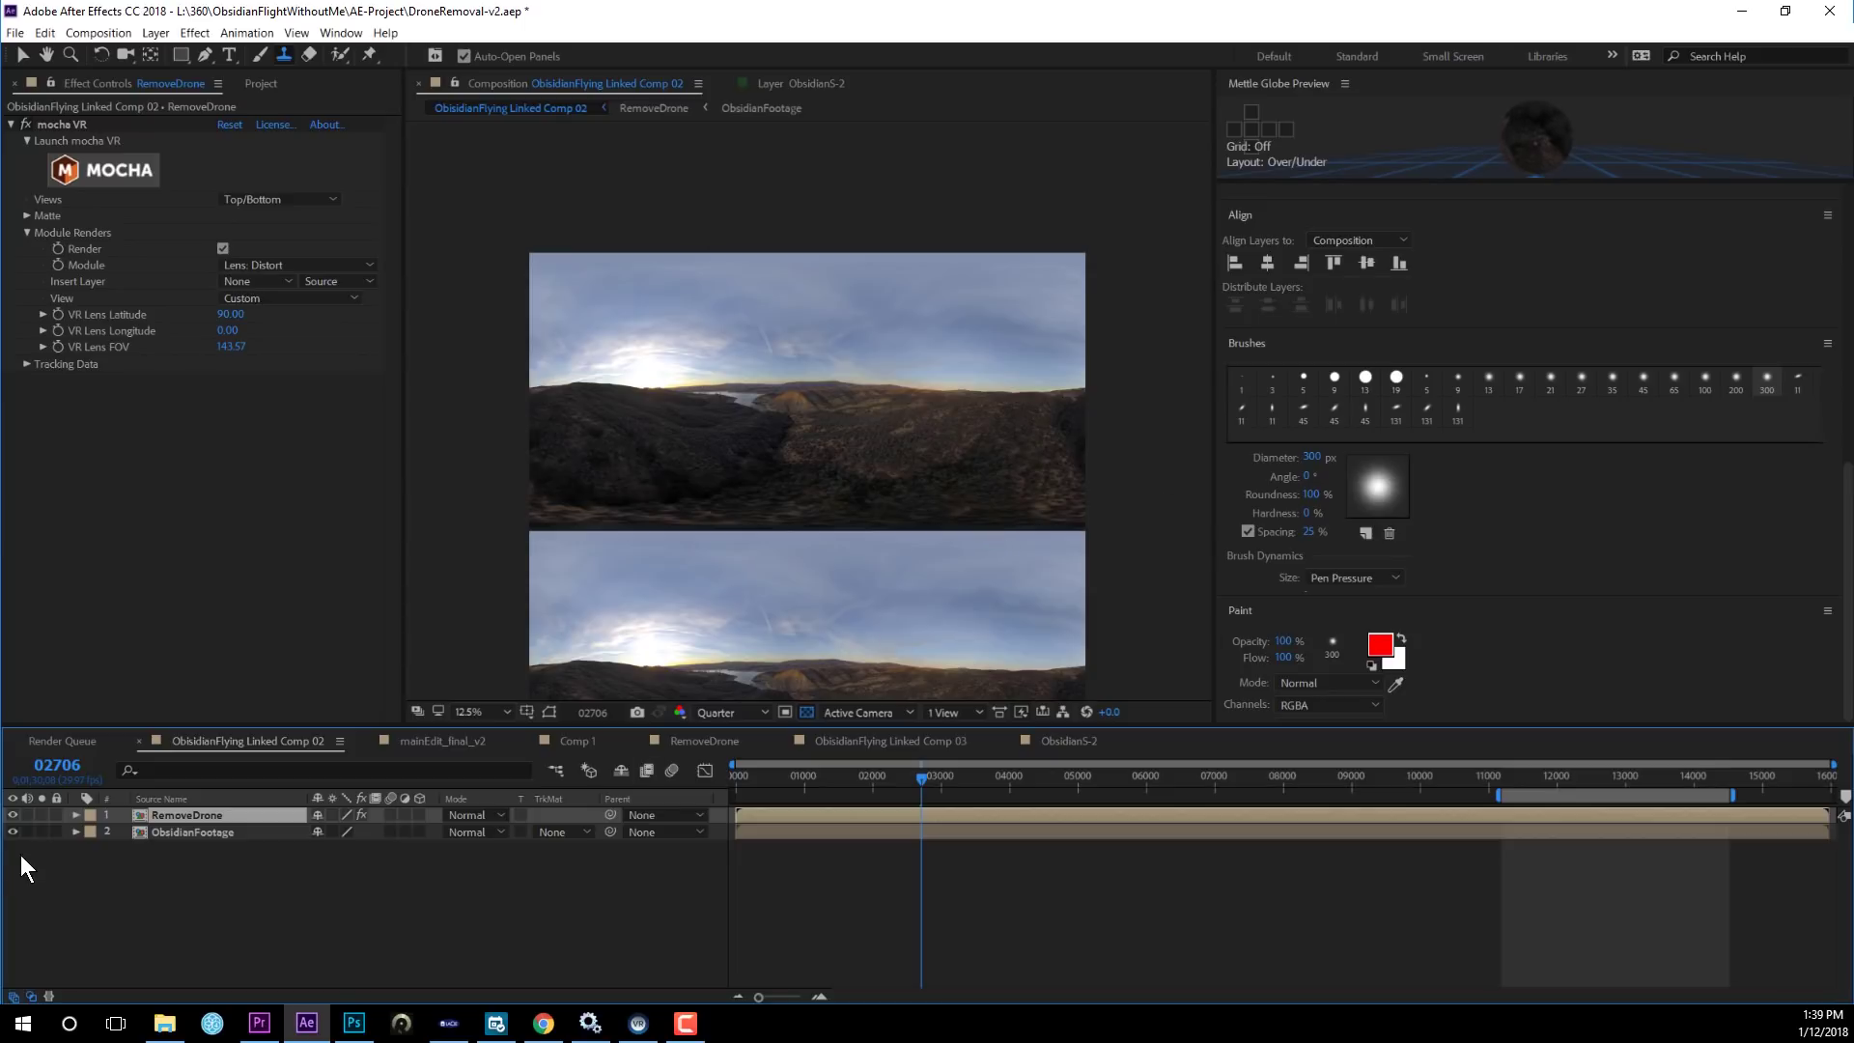
{"action": "left_click", "coordinate": [12, 815]}
{"action": "left_click", "coordinate": [12, 814]}
{"action": "left_click", "coordinate": [12, 815]}
{"action": "left_click", "coordinate": [1519, 774]}
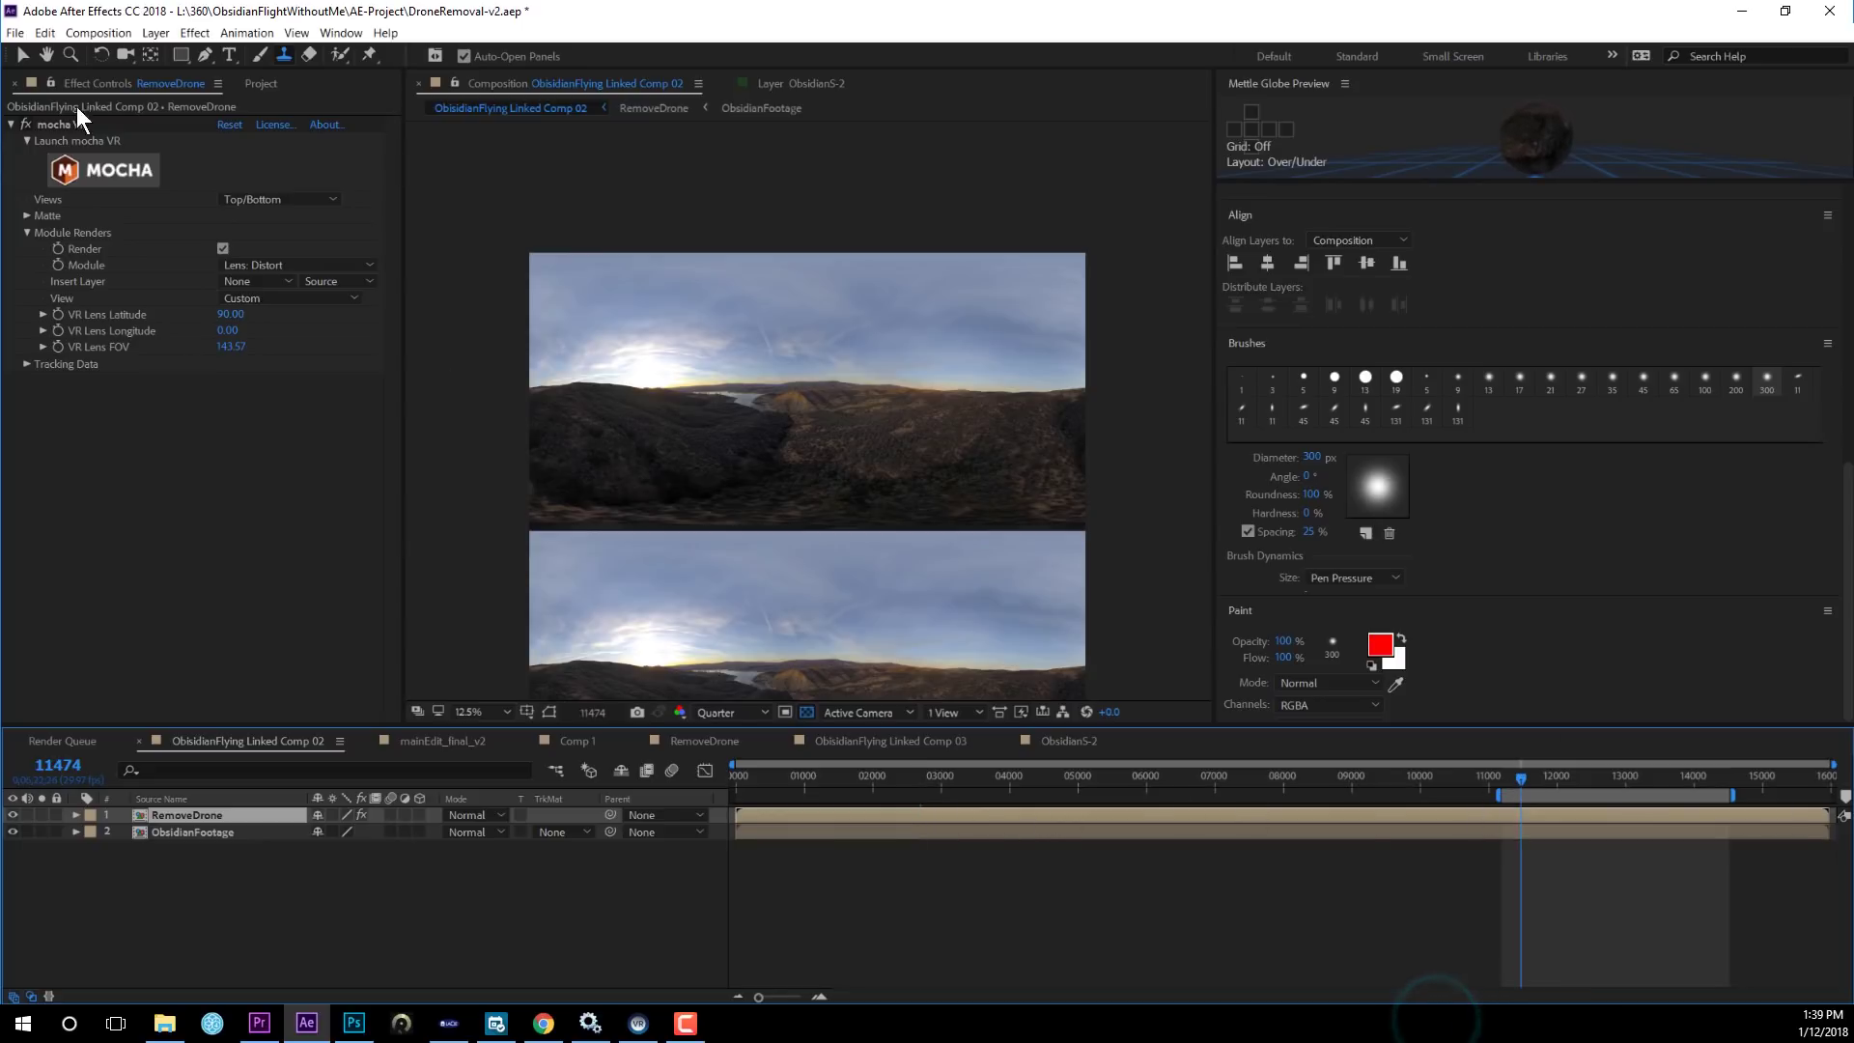
Add ObsidianFlying Linked Comp 02 to the render queue and open its output module settings.
{"action": "left_click", "coordinate": [98, 33]}
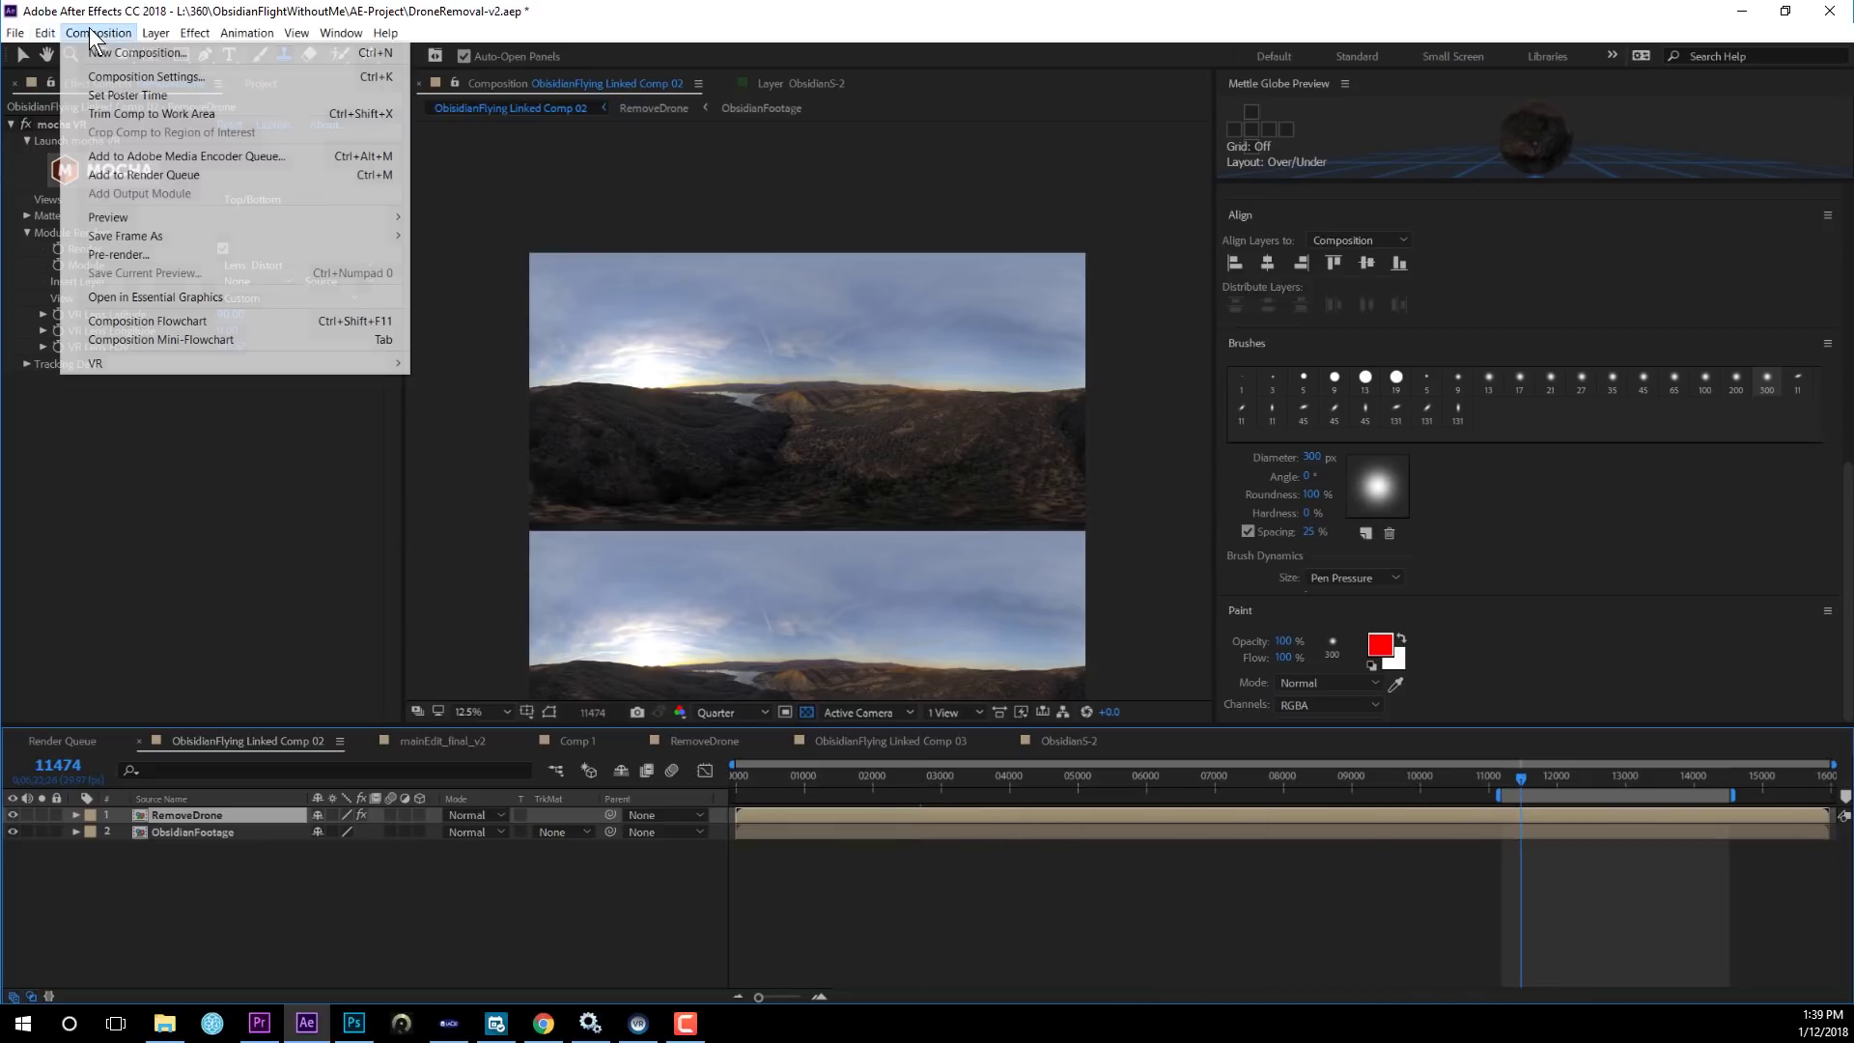
{"action": "left_click", "coordinate": [129, 176]}
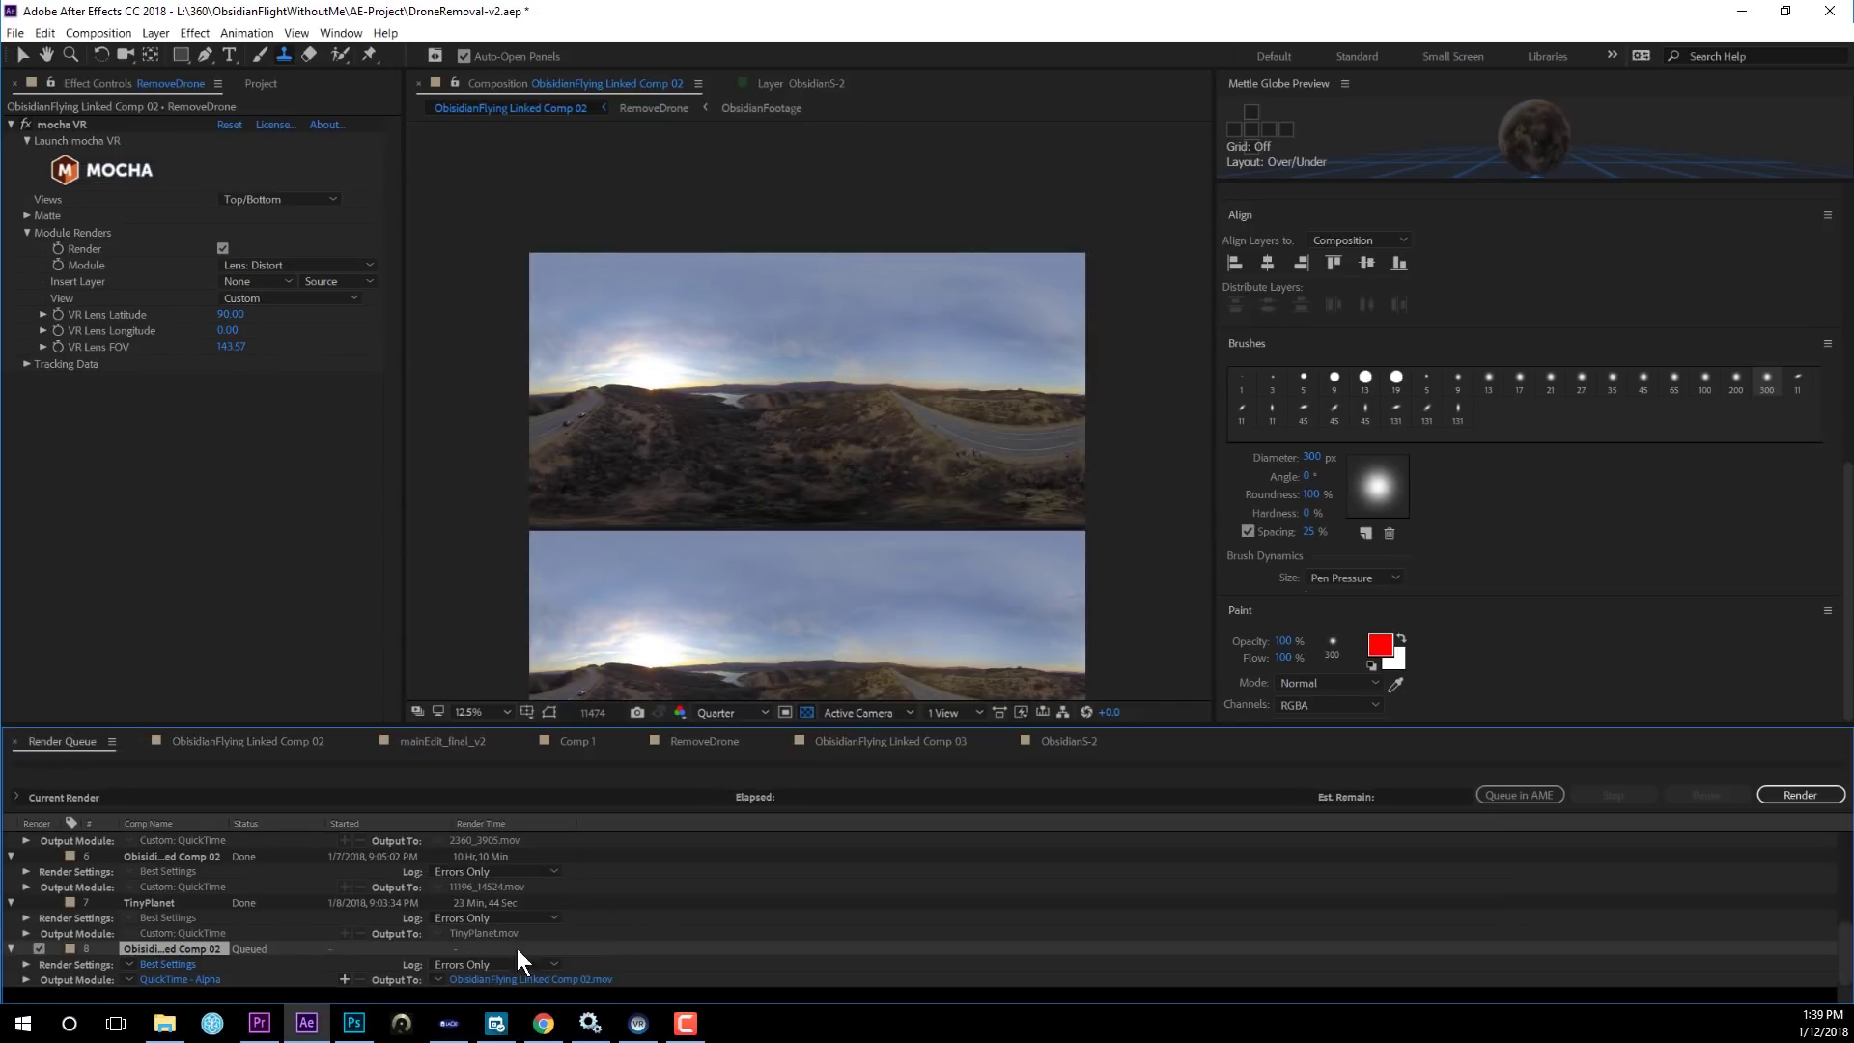
{"action": "left_click", "coordinate": [177, 979]}
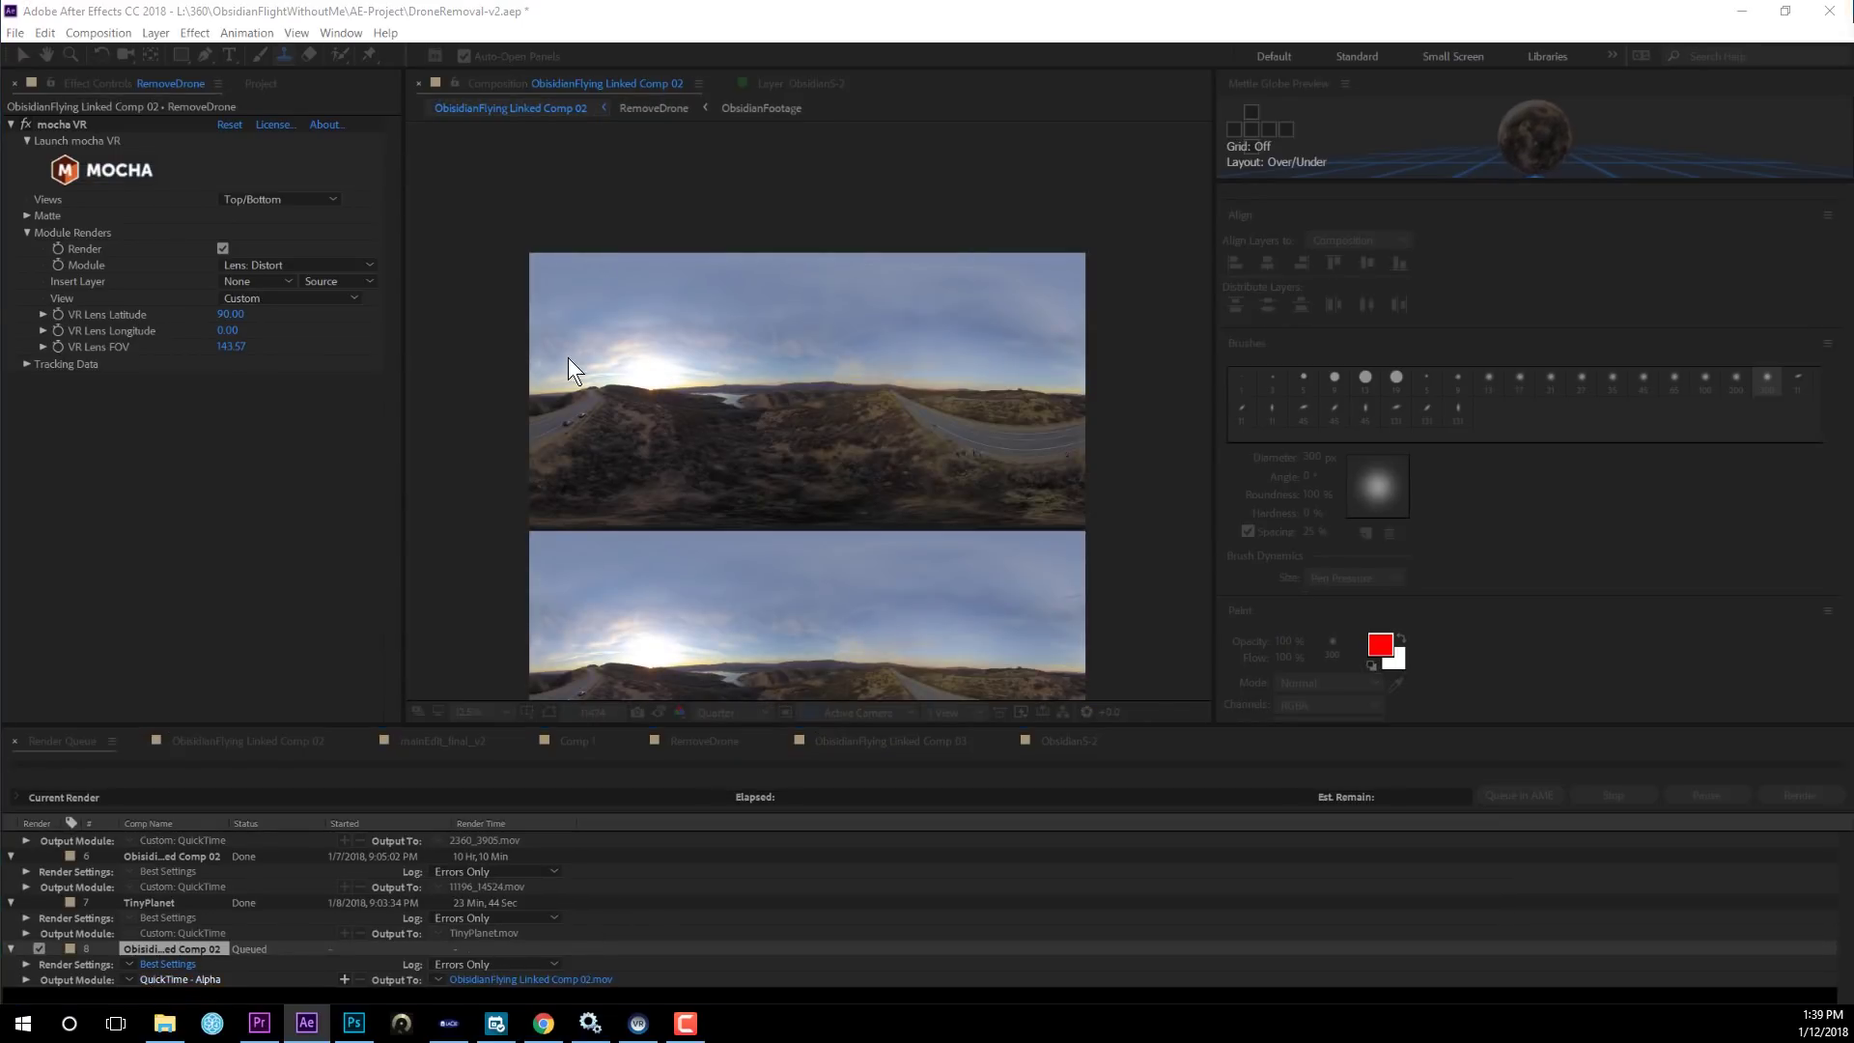
{"action": "left_click_drag", "start_coordinate": [1852, 106], "coordinate": [1080, 119]}
Choose QuickTime as the output module's format and set its video channels to RGB.
{"action": "left_click", "coordinate": [992, 203]}
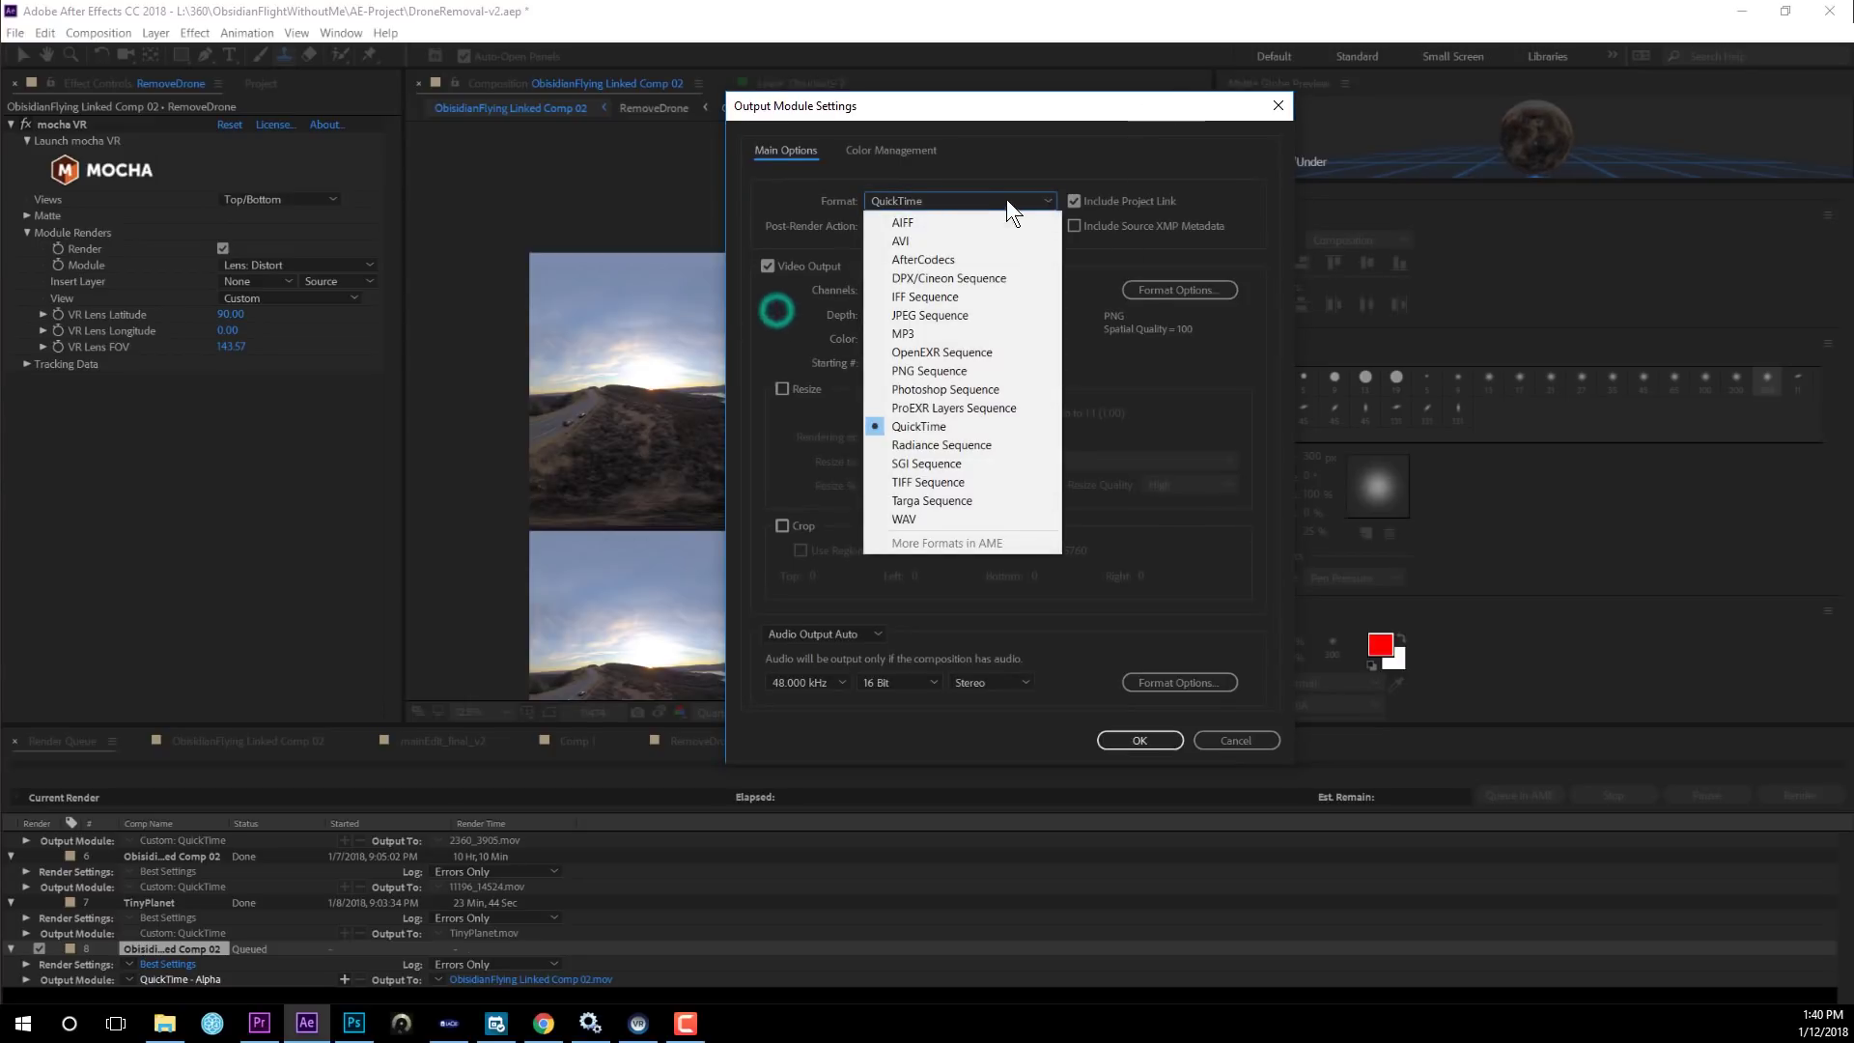
{"action": "left_click", "coordinate": [935, 426]}
{"action": "left_click", "coordinate": [942, 291]}
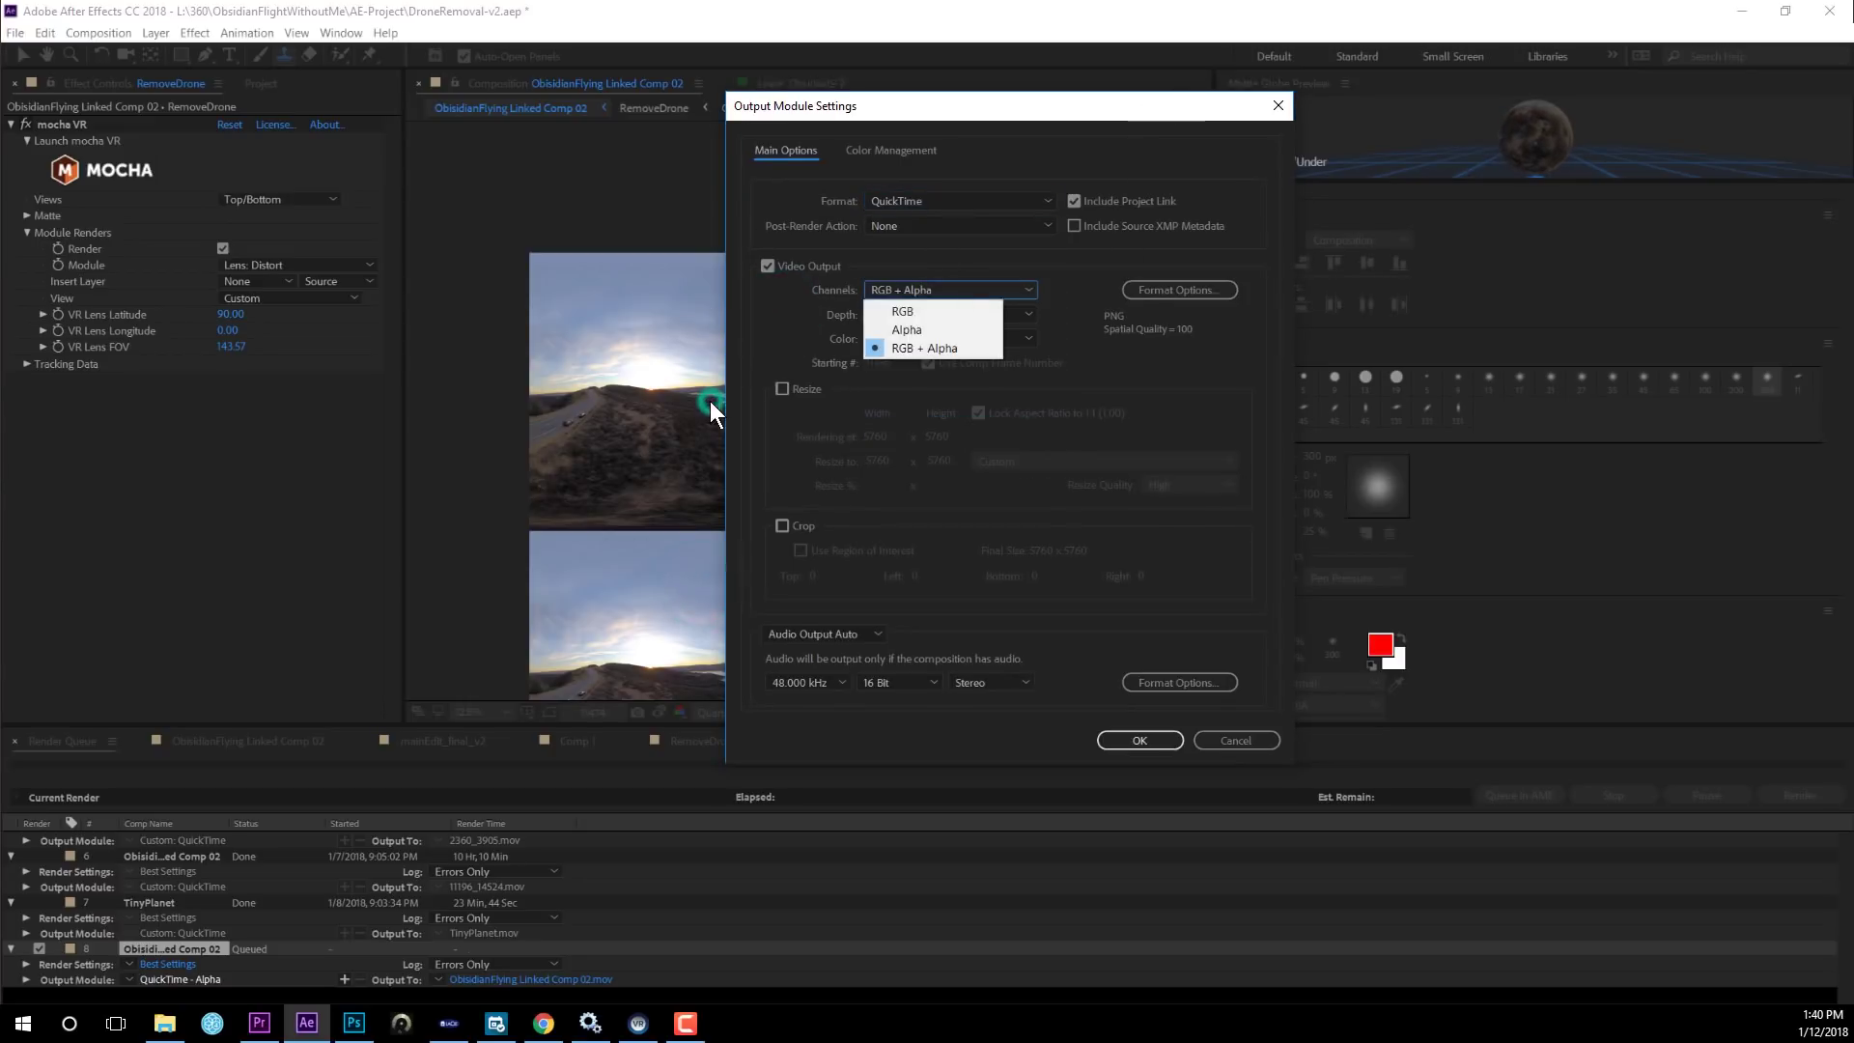
{"action": "left_click", "coordinate": [927, 306]}
Try the DNxHR/DNxHD video codec in the QuickTime format options and cancel the codec change.
{"action": "left_click", "coordinate": [1178, 290]}
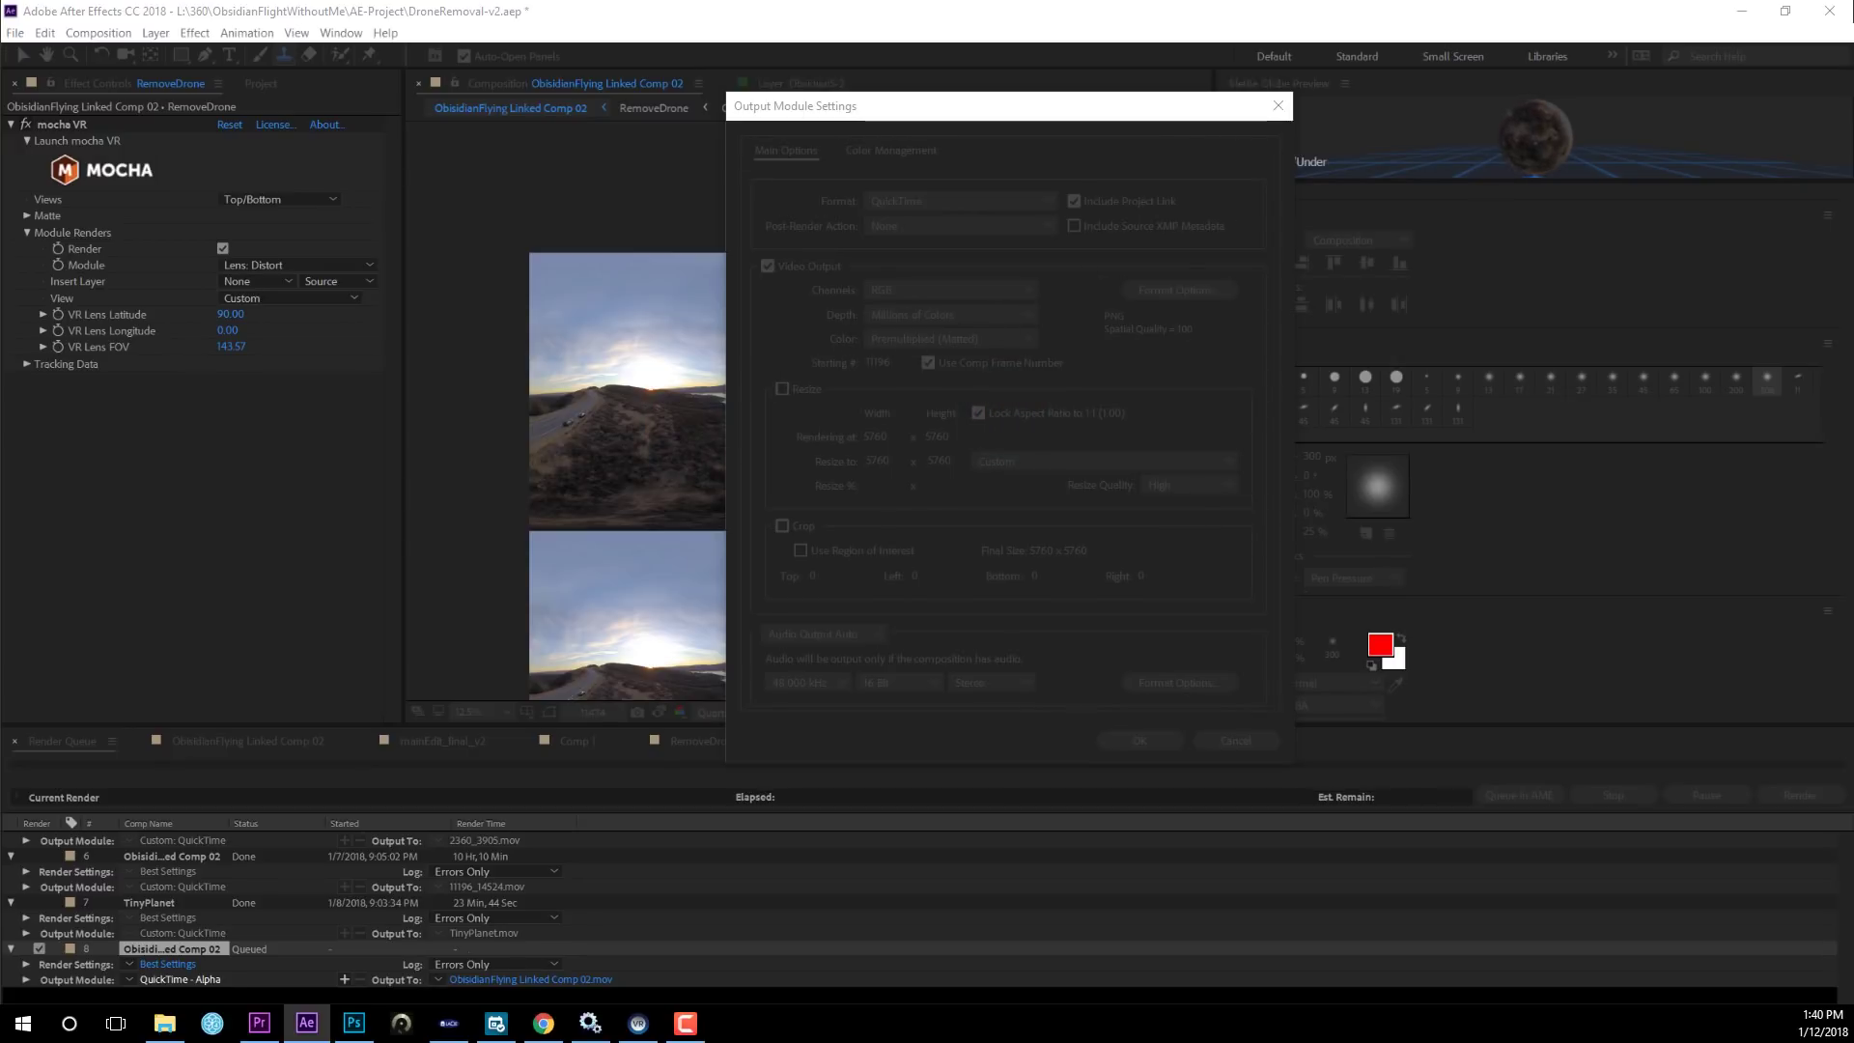
{"action": "left_click", "coordinate": [984, 387]}
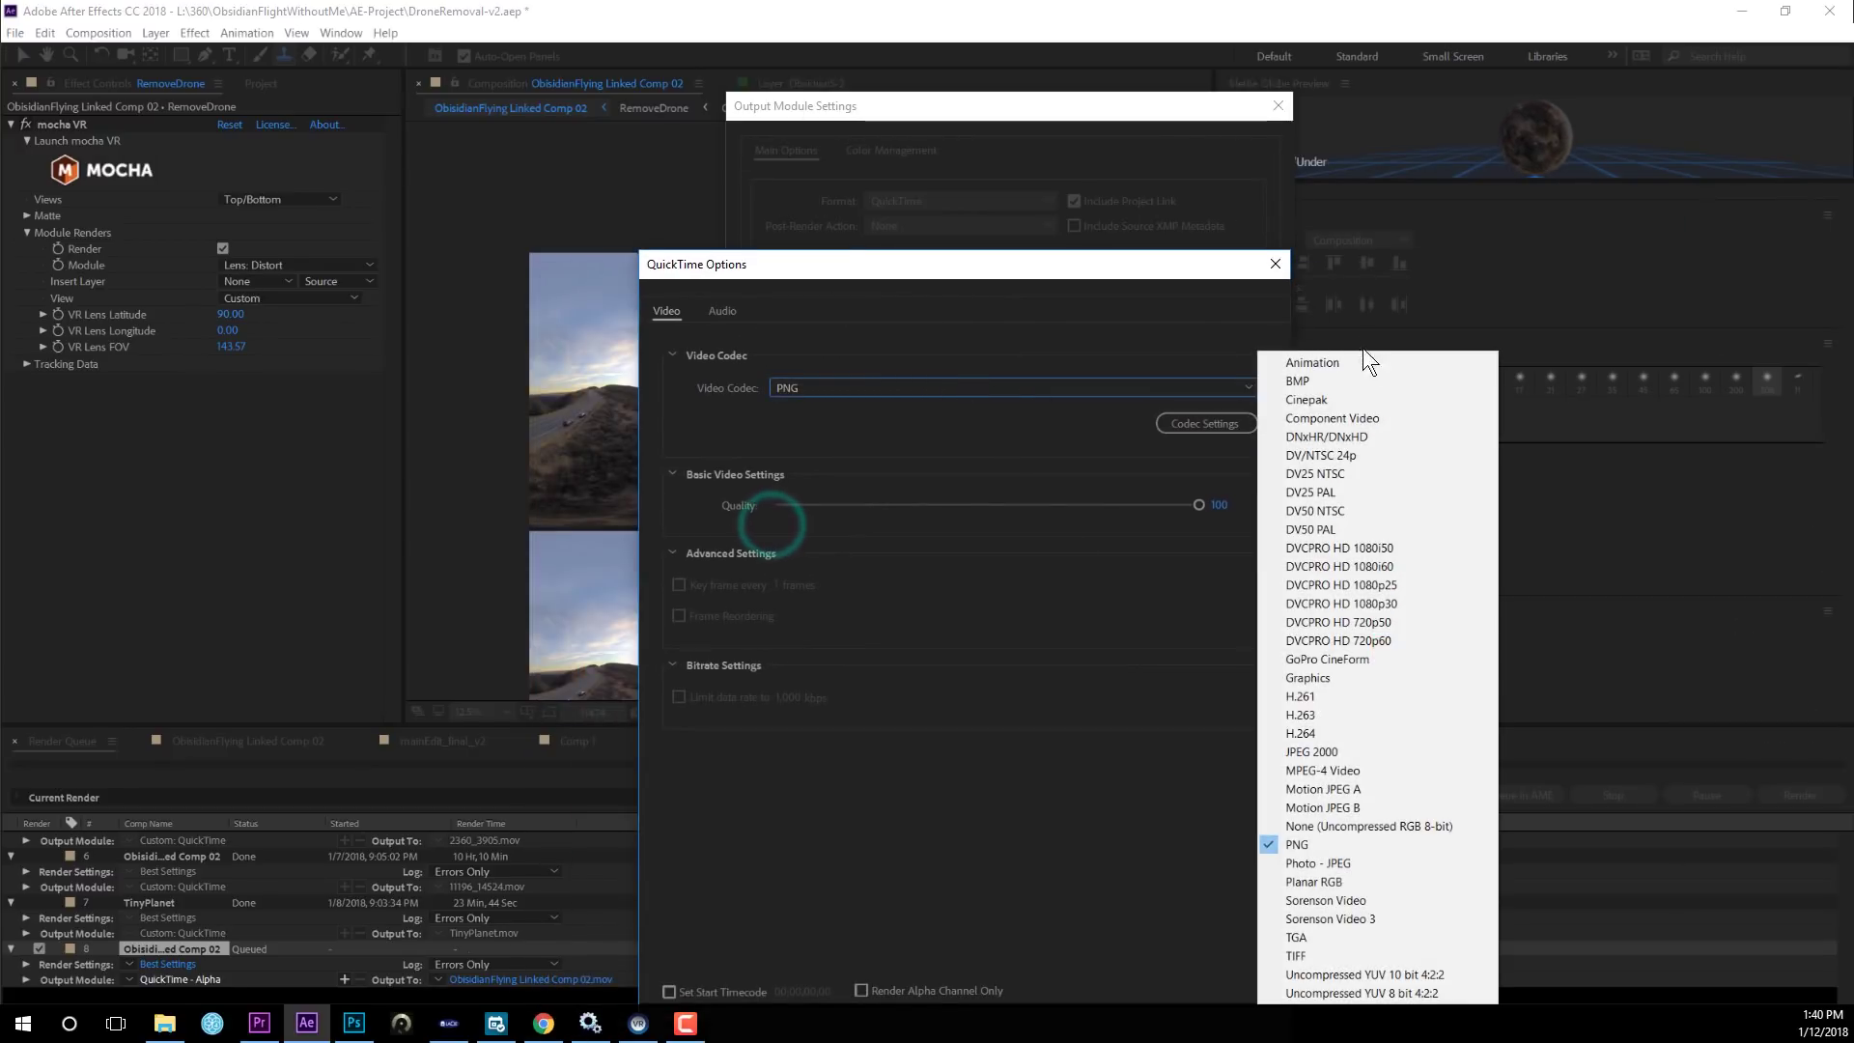
{"action": "left_click", "coordinate": [1363, 440]}
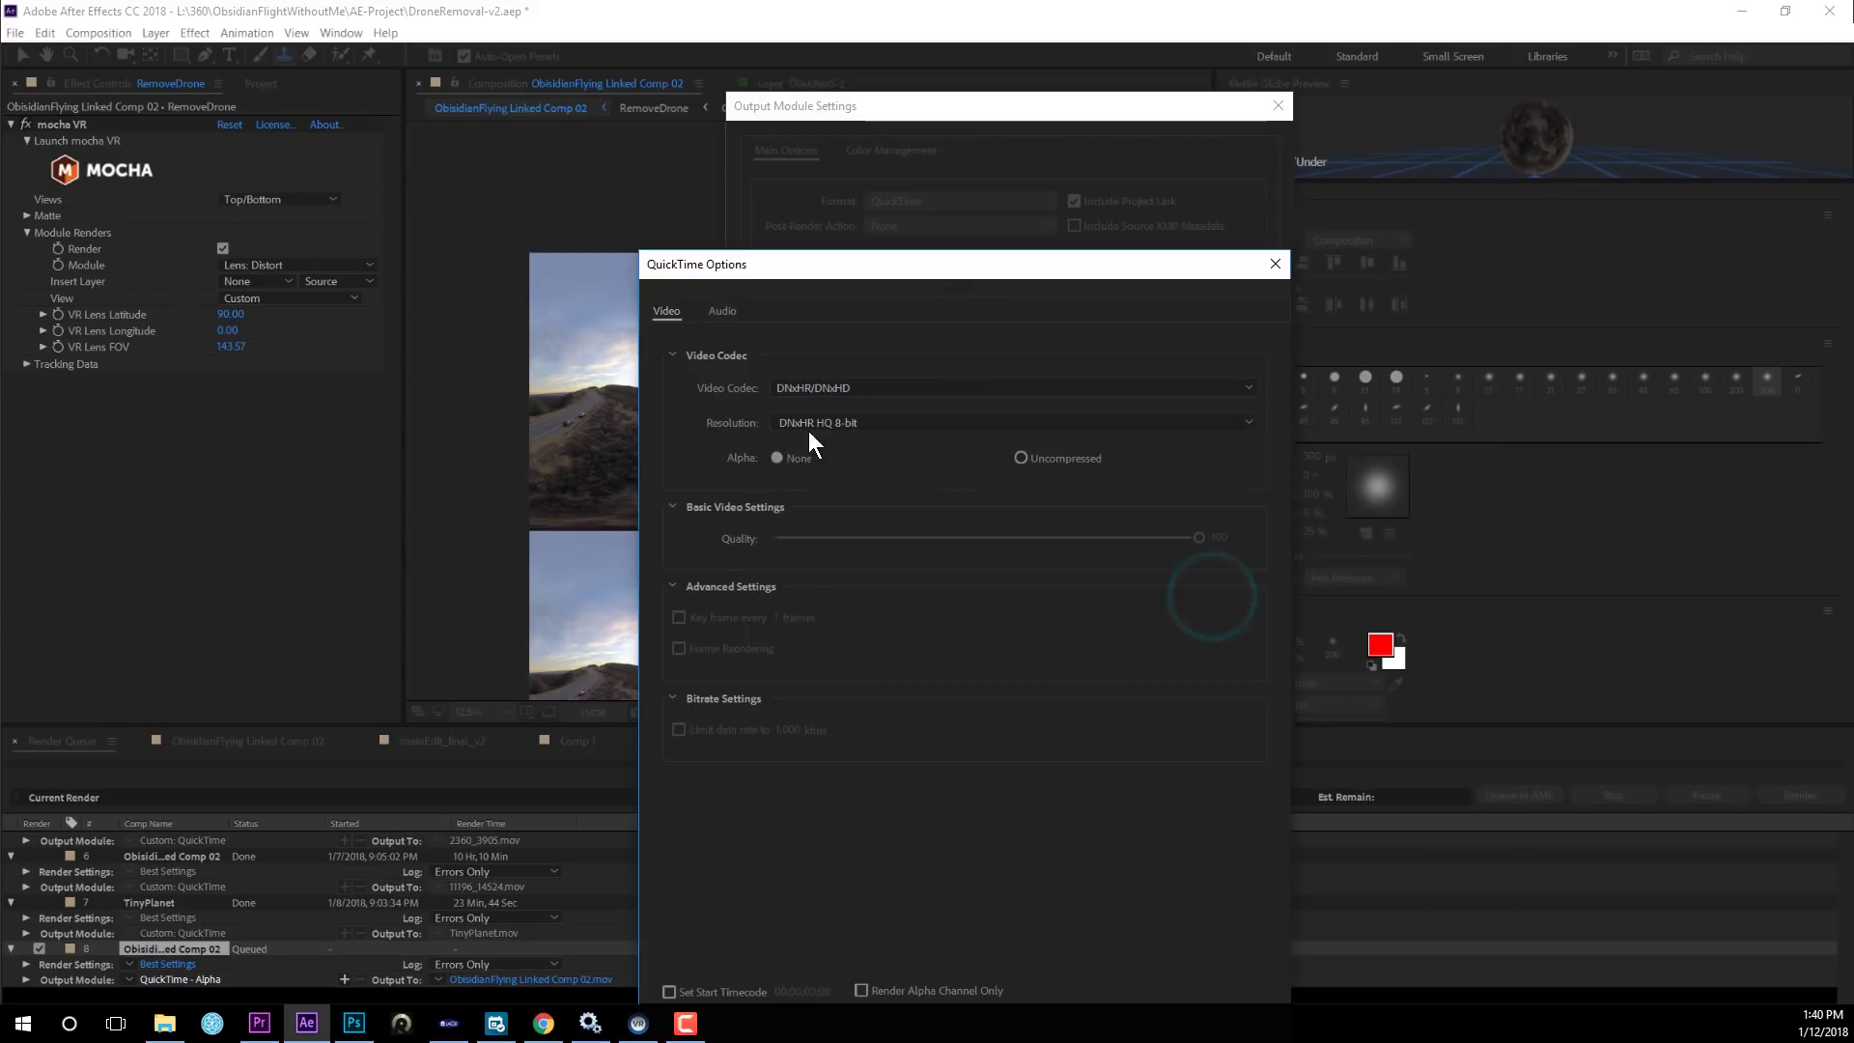
{"action": "left_click_drag", "start_coordinate": [1045, 258], "coordinate": [1036, 68]}
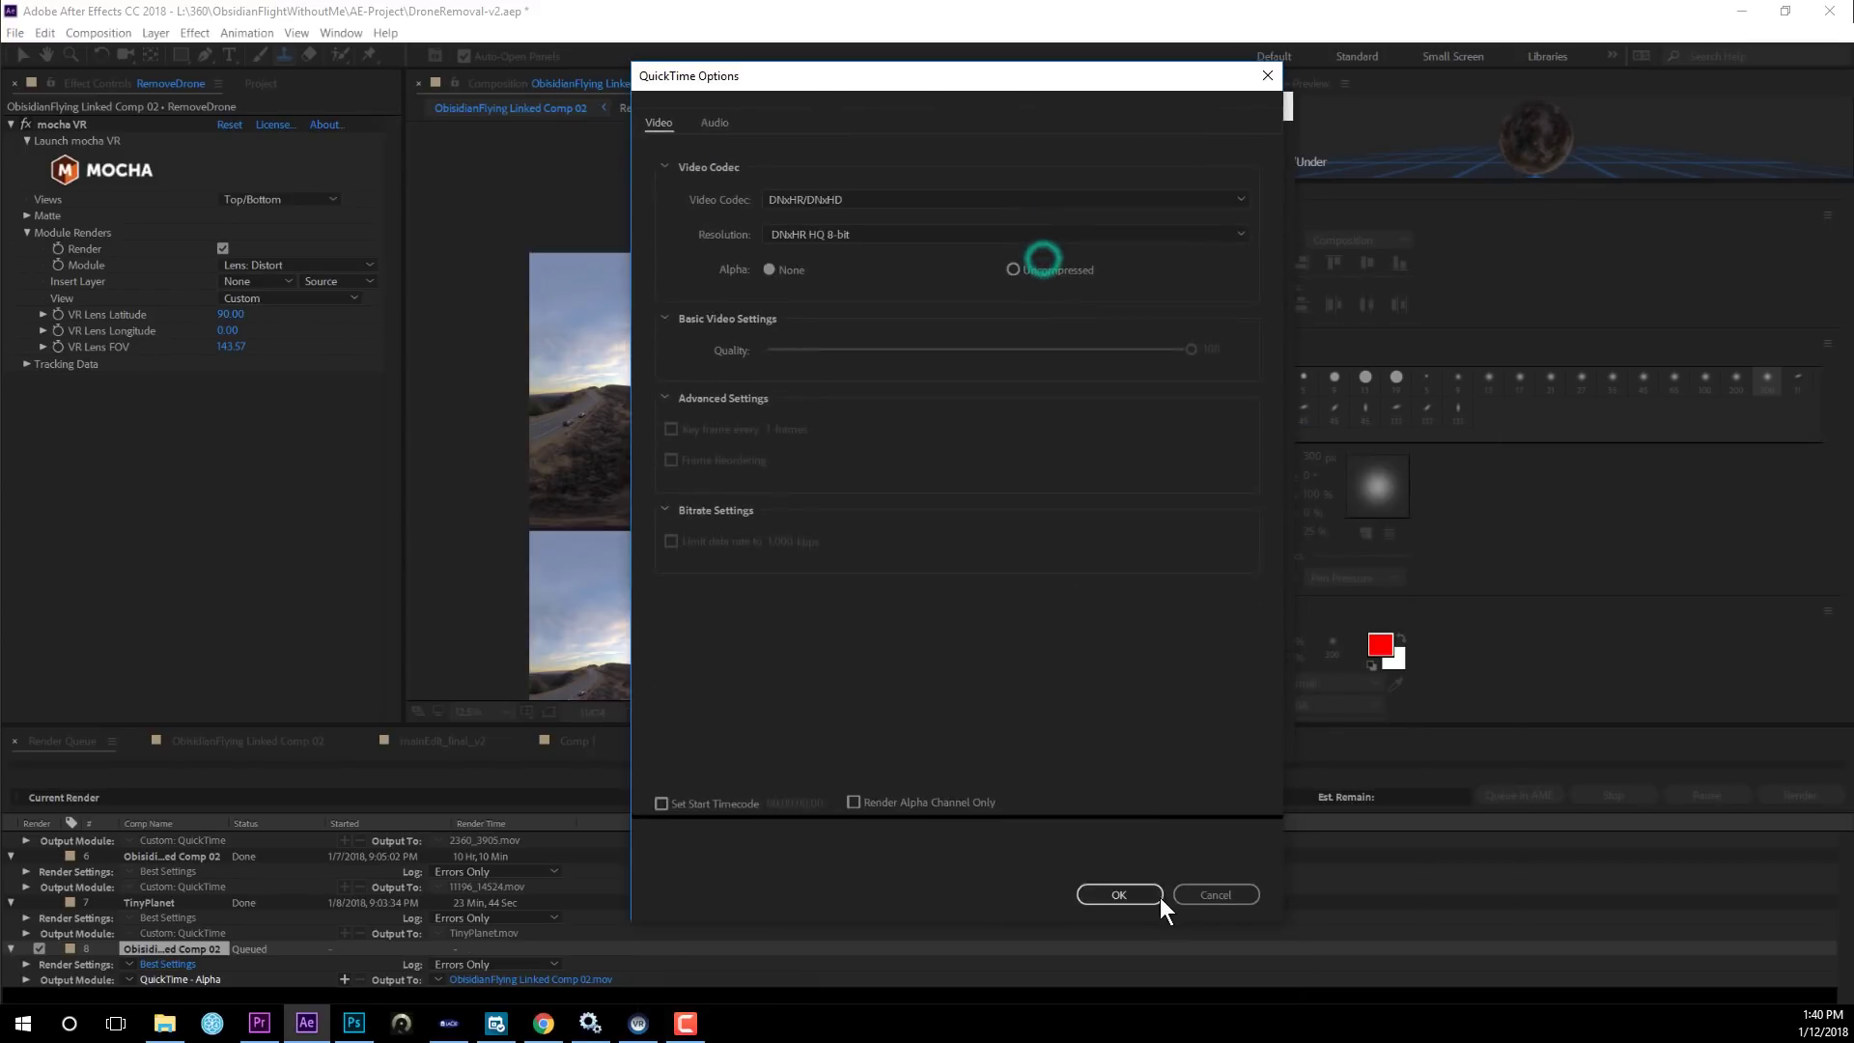
{"action": "left_click", "coordinate": [1215, 895]}
Try the AfterCodecs format with the ProRes 422 HQ codec, and close the exporter options and output module settings without applying them.
{"action": "left_click", "coordinate": [983, 203]}
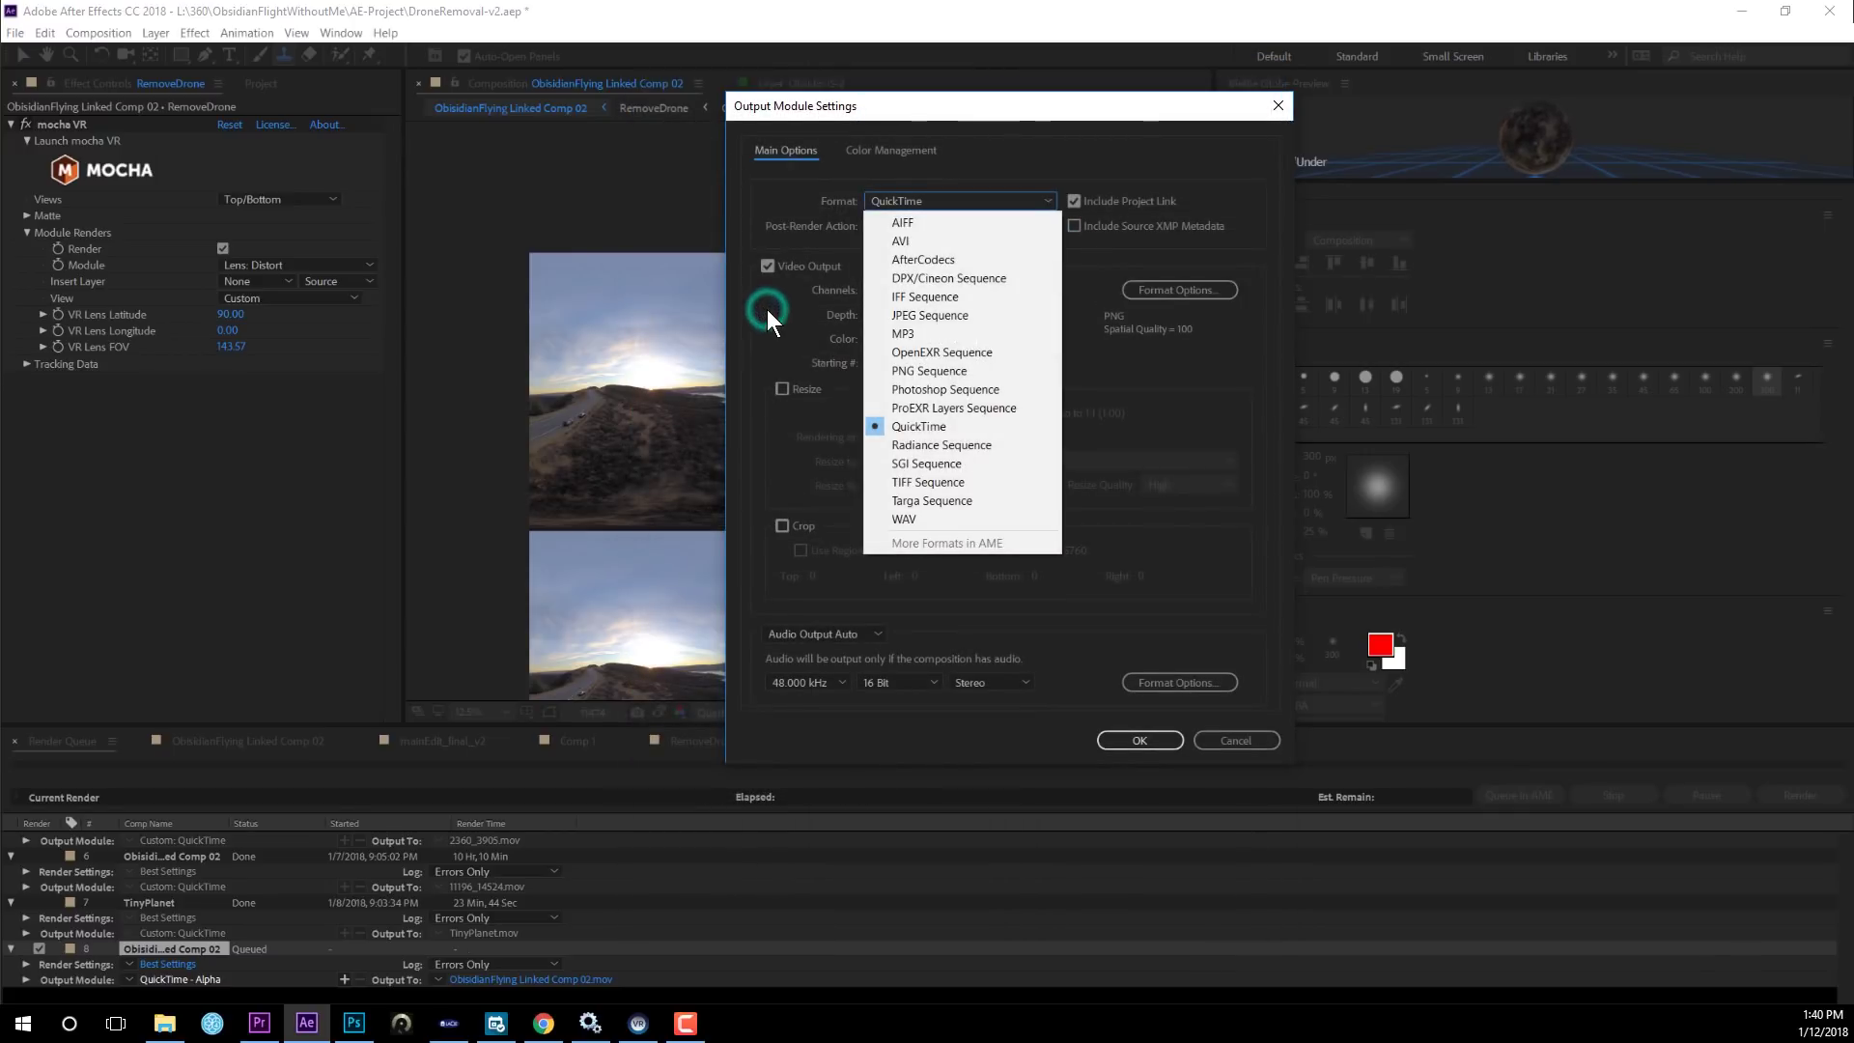
{"action": "left_click", "coordinate": [904, 261]}
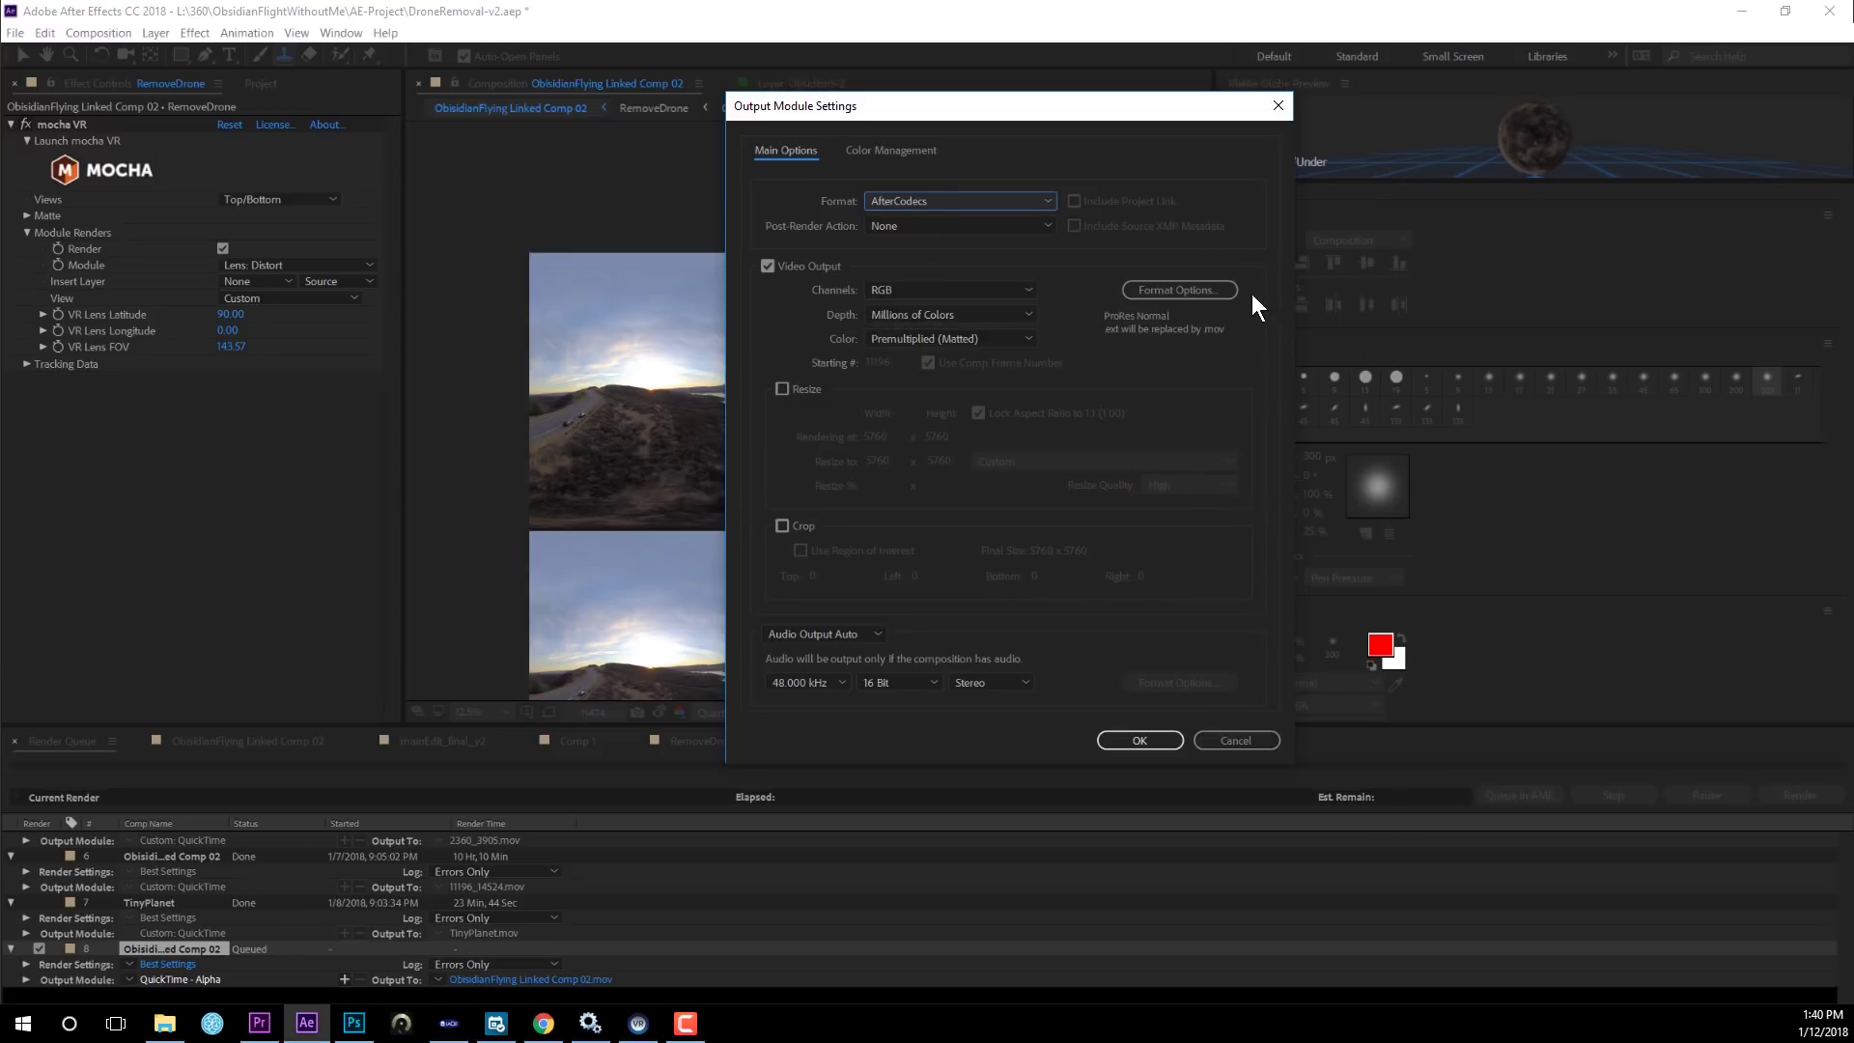
{"action": "left_click", "coordinate": [1167, 290]}
{"action": "left_click_drag", "start_coordinate": [947, 215], "coordinate": [1312, 168]}
{"action": "left_click", "coordinate": [1228, 250]}
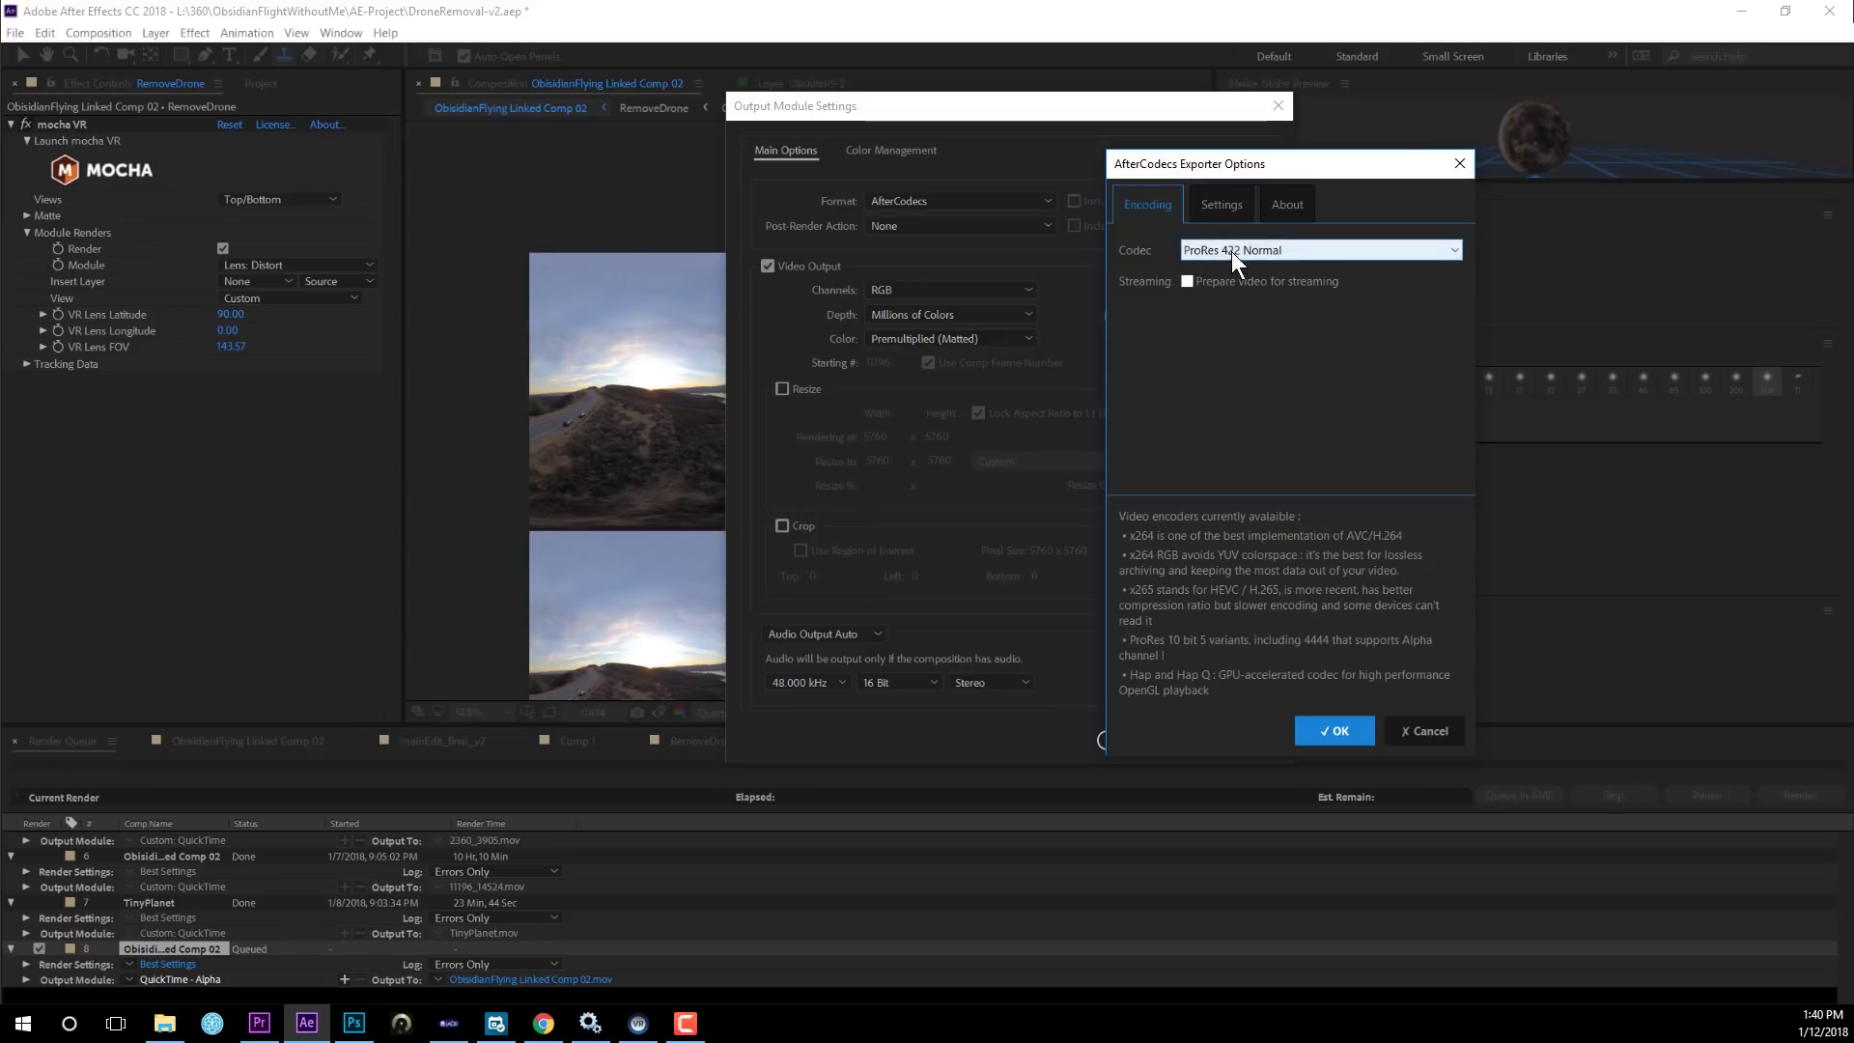
{"action": "left_click", "coordinate": [1244, 361]}
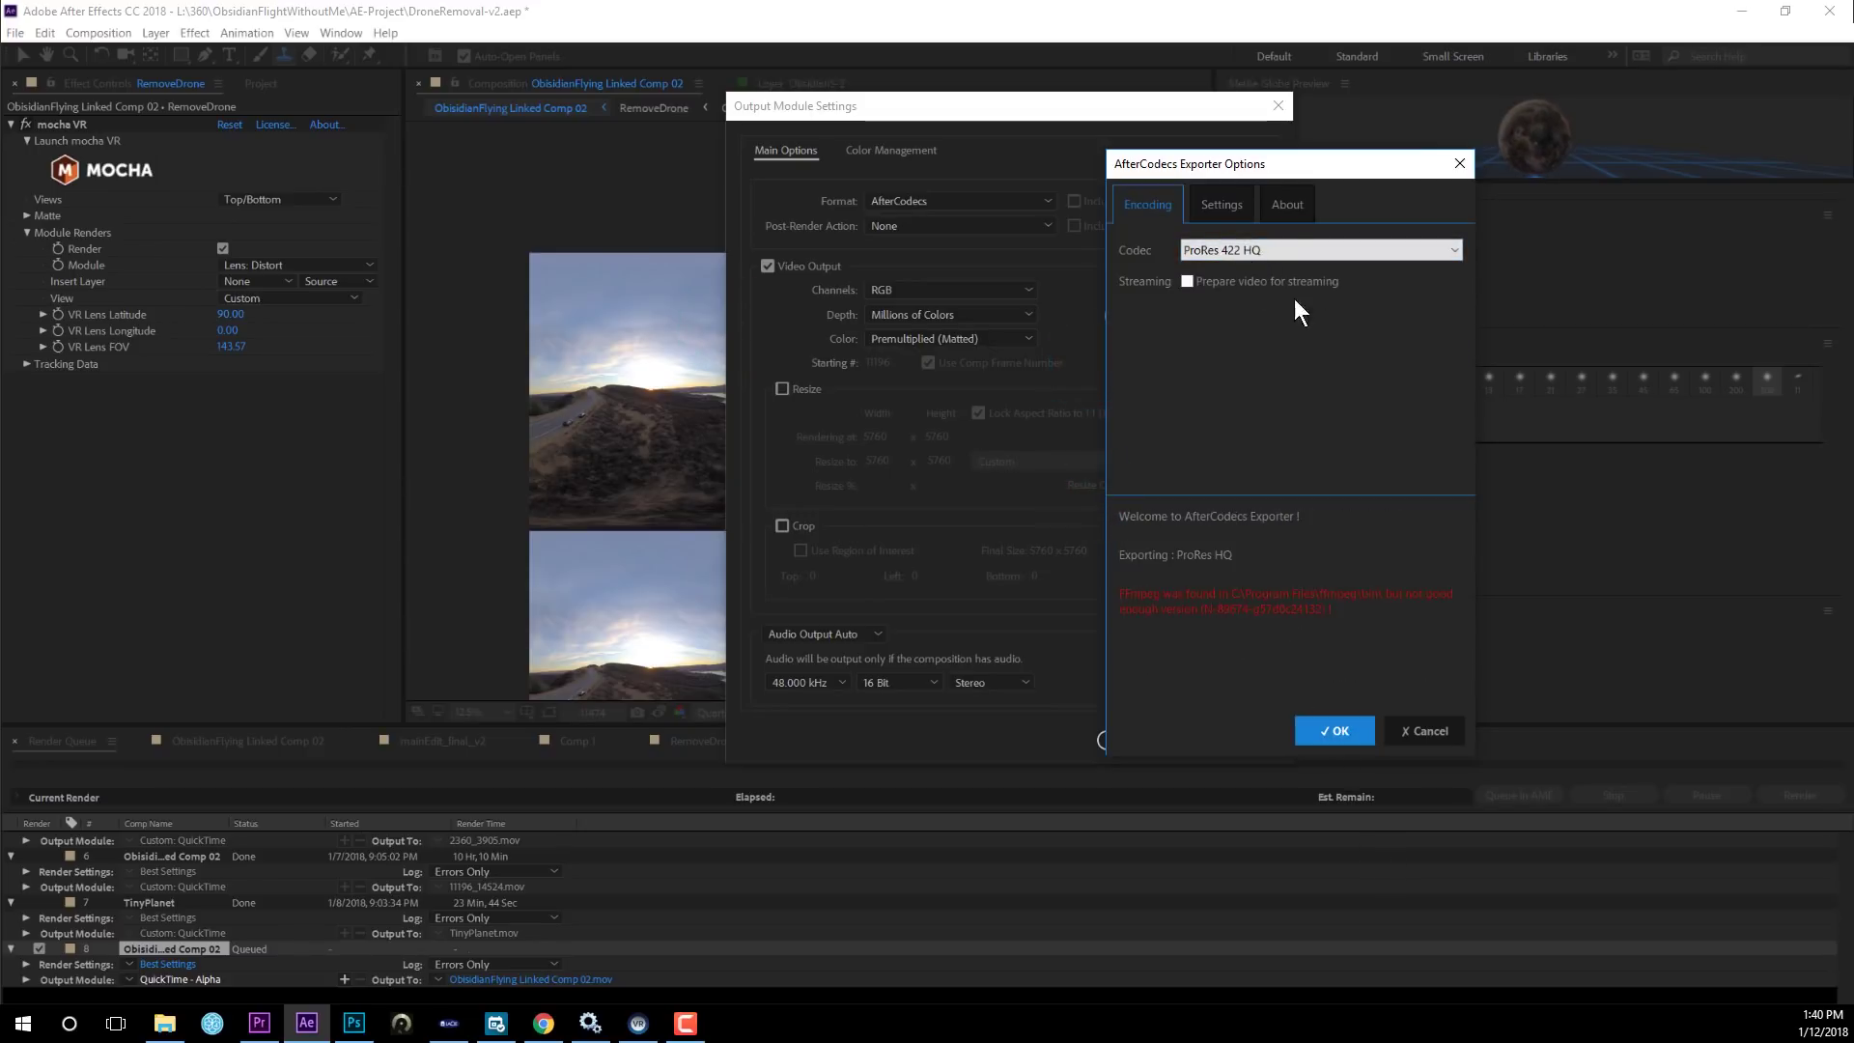
{"action": "left_click", "coordinate": [1459, 163]}
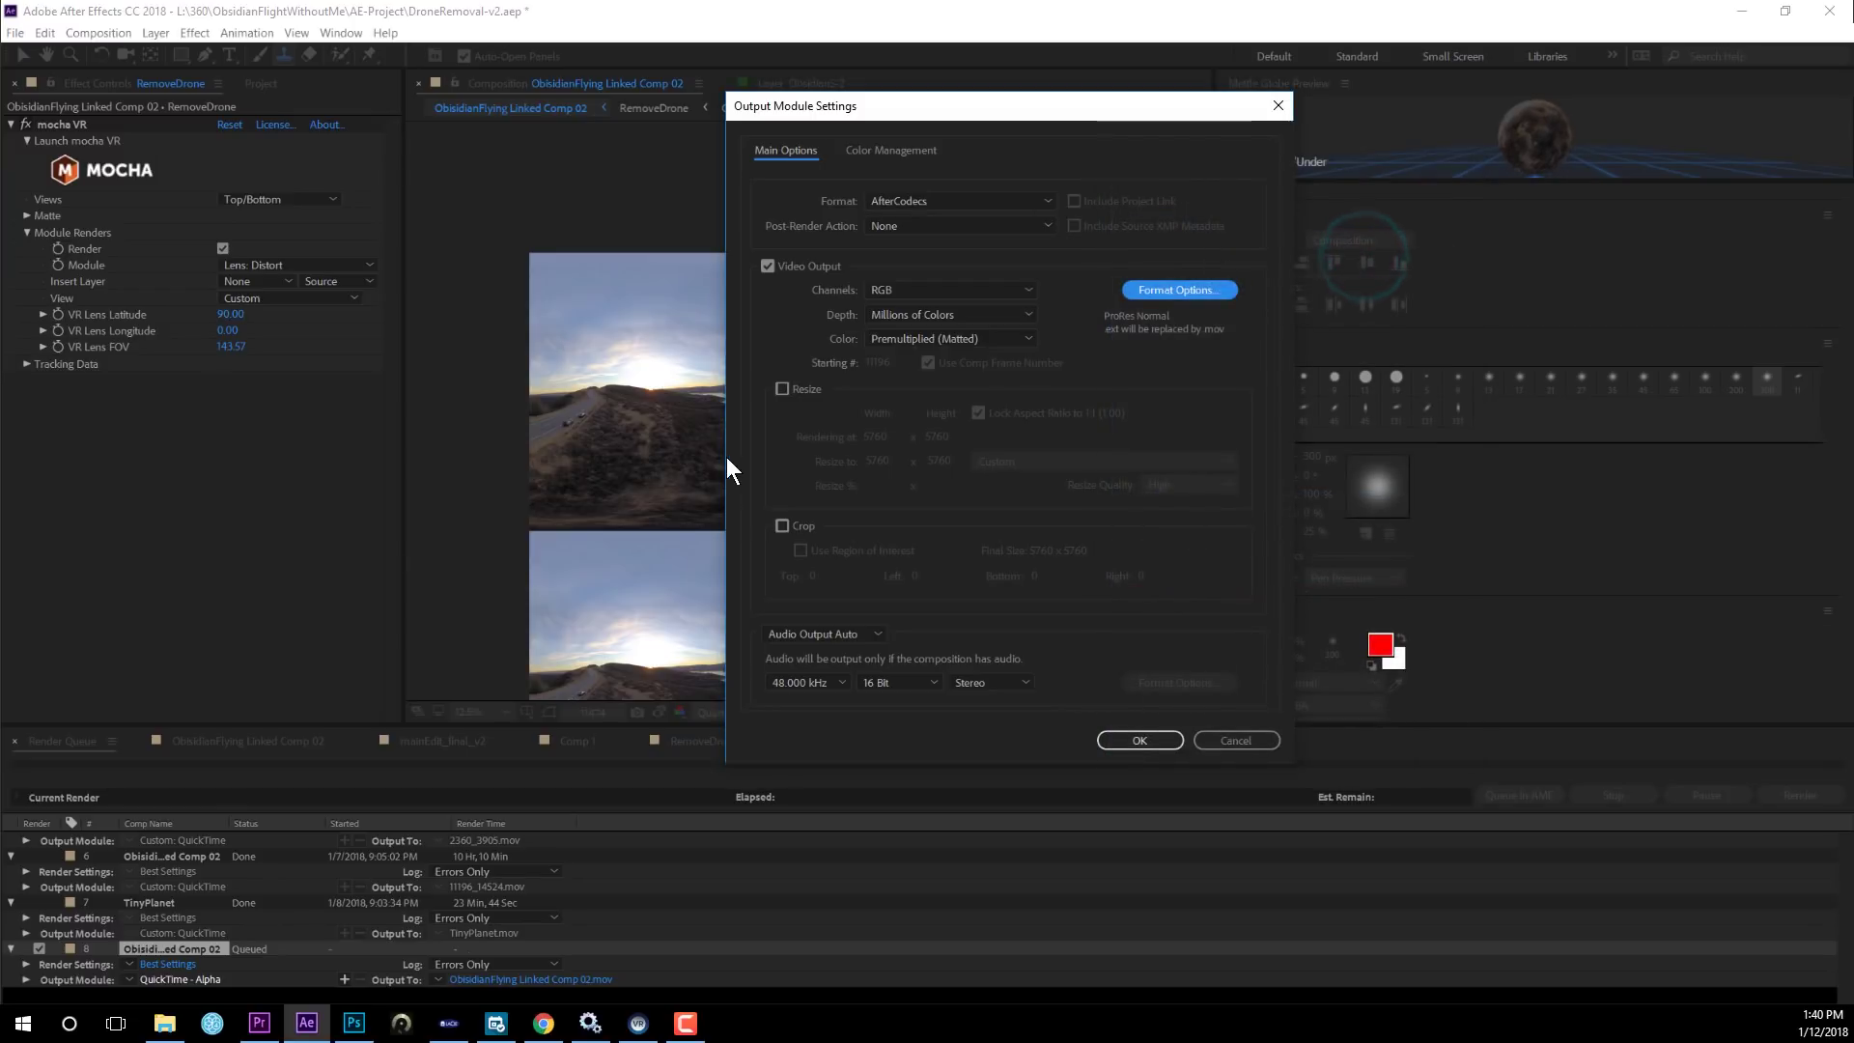
{"action": "left_click", "coordinate": [1278, 107]}
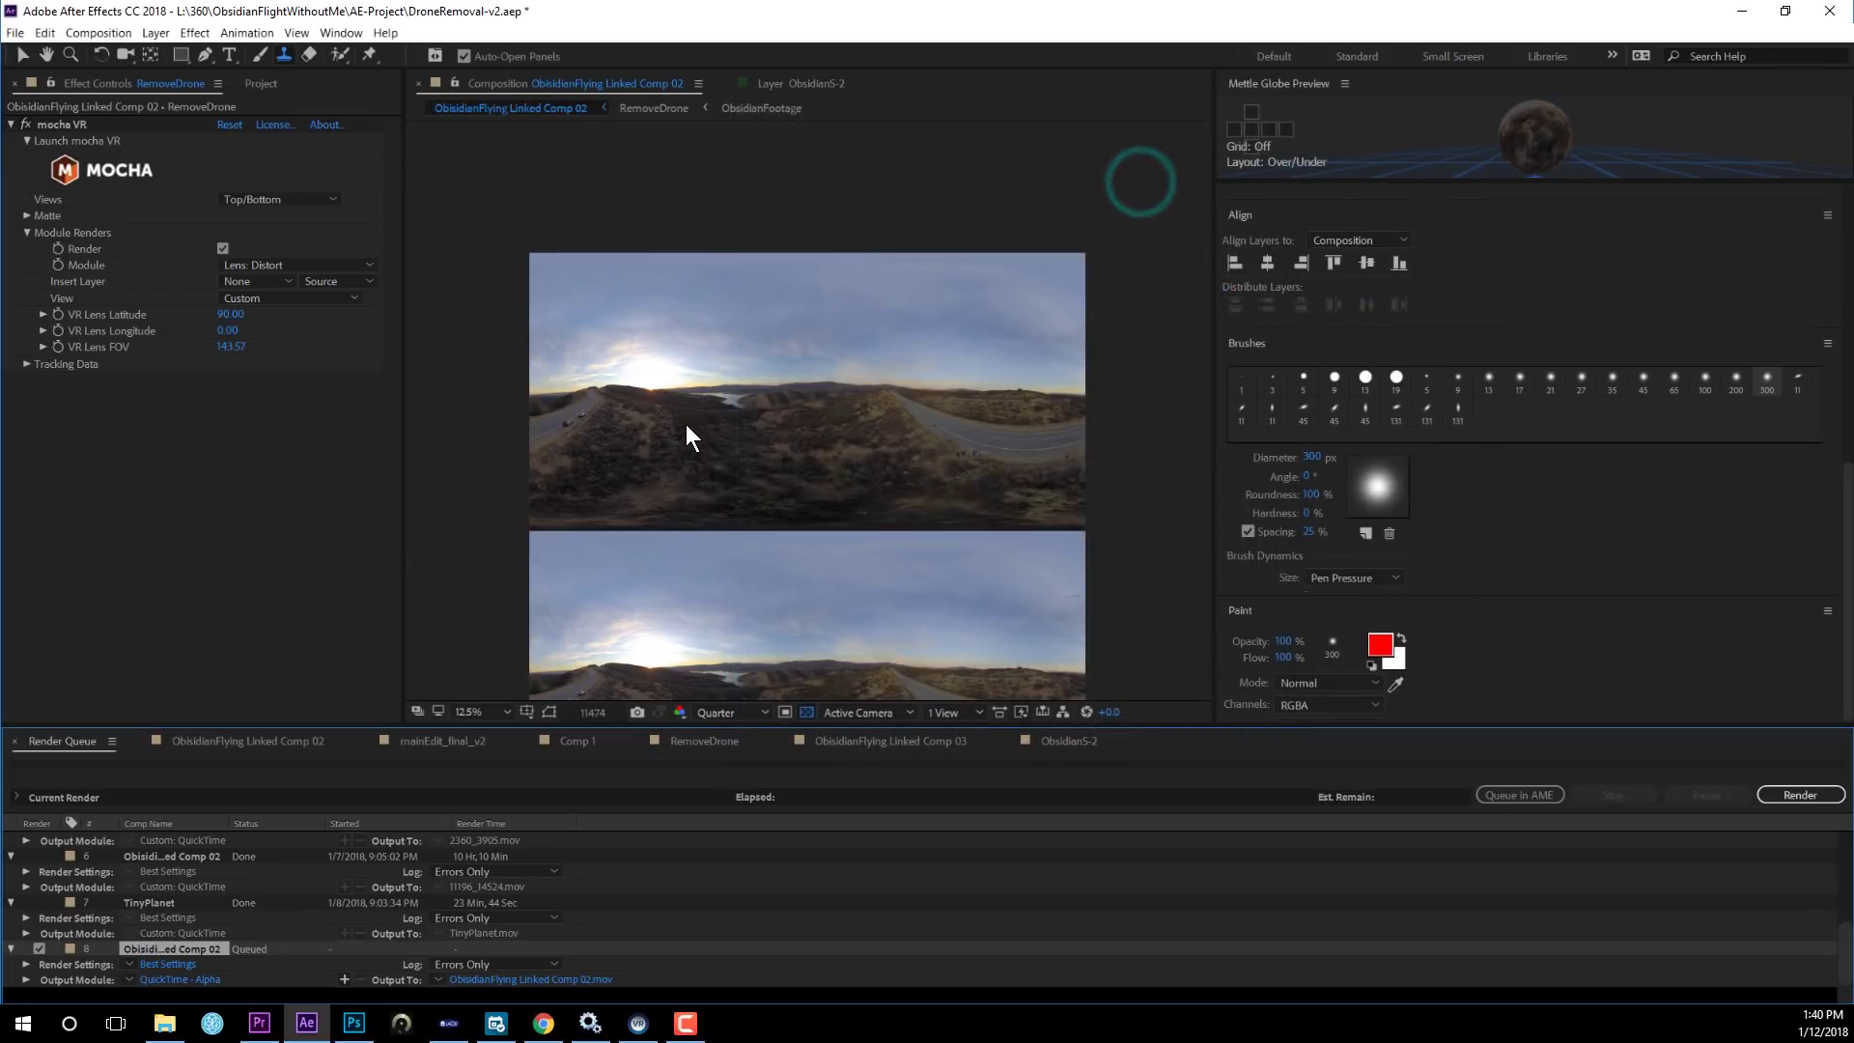